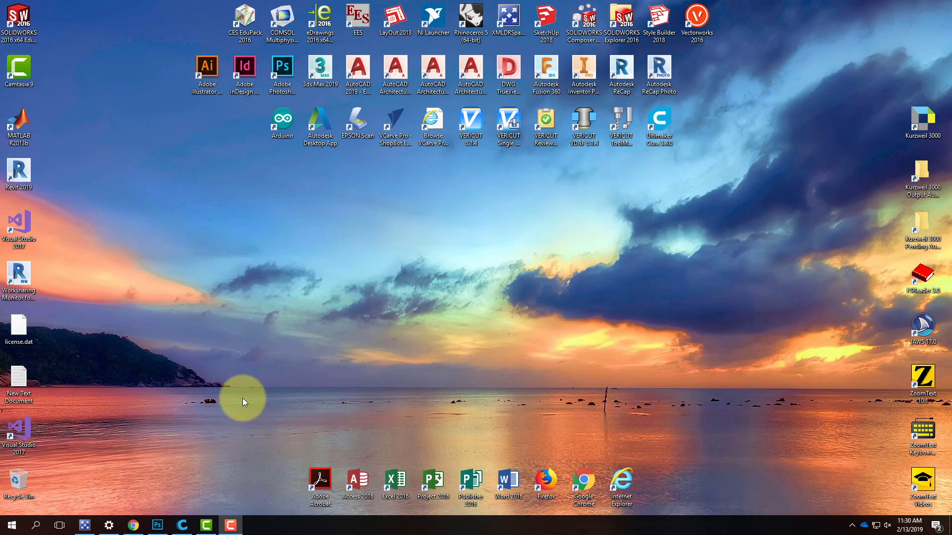
- Start Rhinoceros 5 with the Large Objects - Inches template and maximize its window
left_click(471, 24)
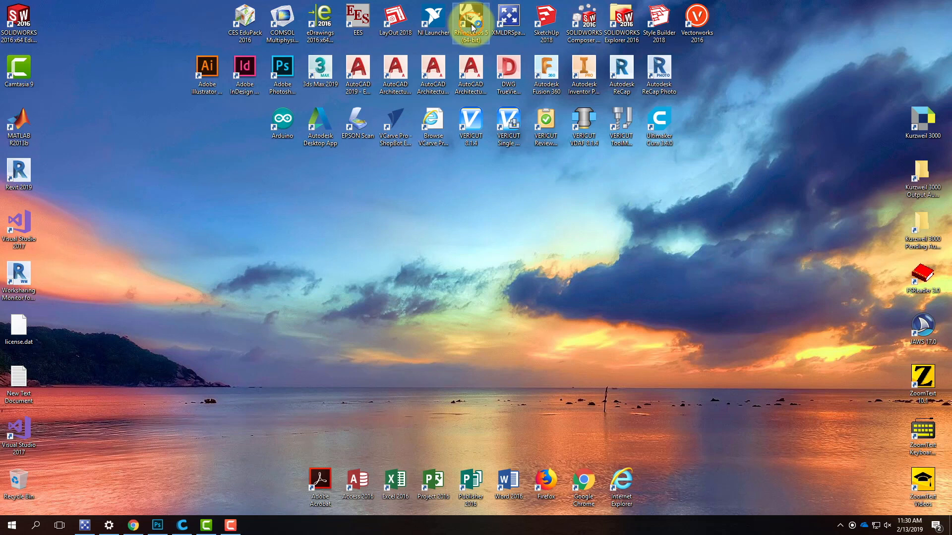
left_click(471, 25)
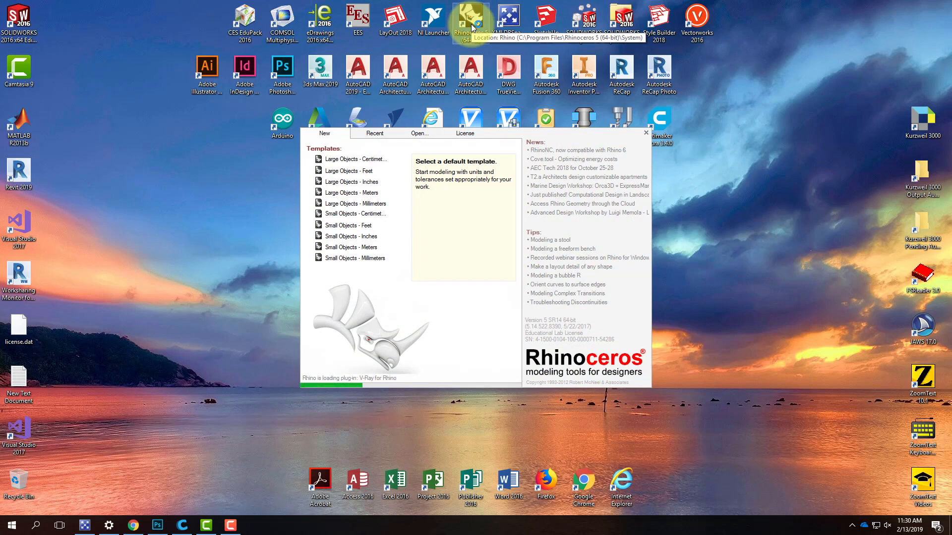
left_click(352, 182)
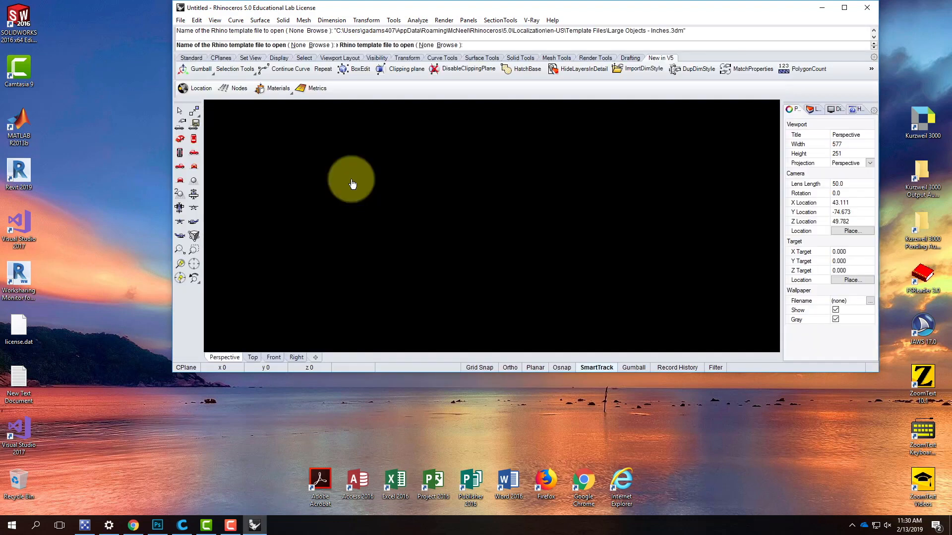
left_click(845, 8)
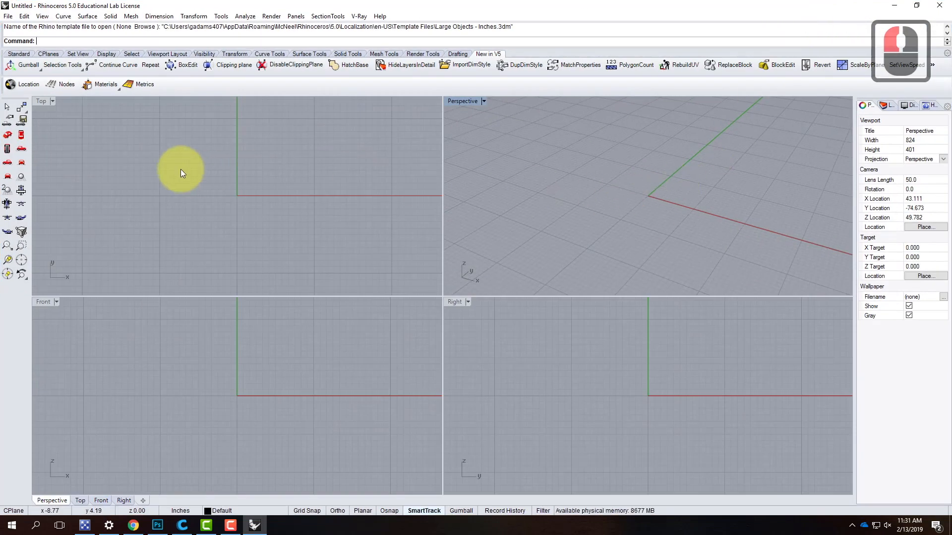
- With Ortho on, draw a quarter-circle arc in the Top view centred at 2,0, starting at 0,0 and ending directly above its centre
left_click(20, 54)
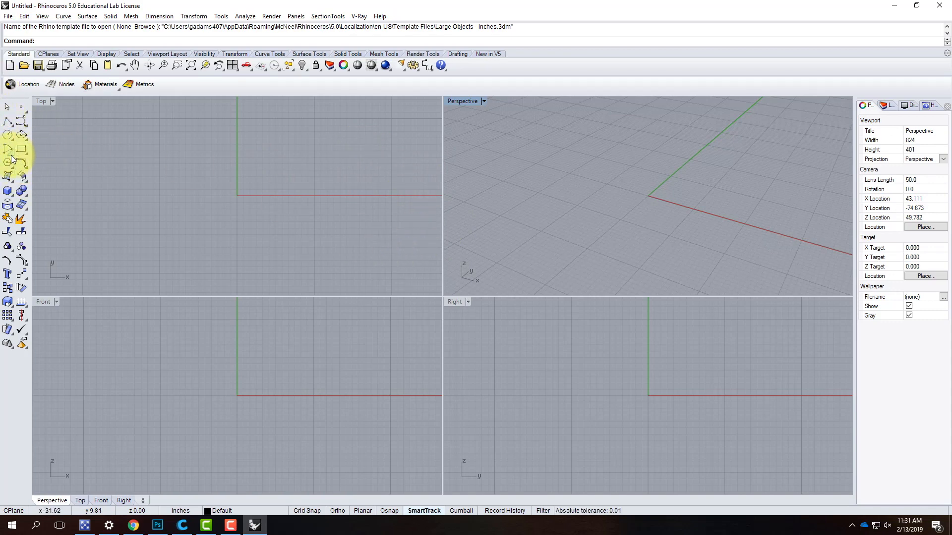
mouse_move(11, 158)
left_mouse_down()
mouse_move(73, 156)
mouse_move(21, 156)
left_mouse_up()
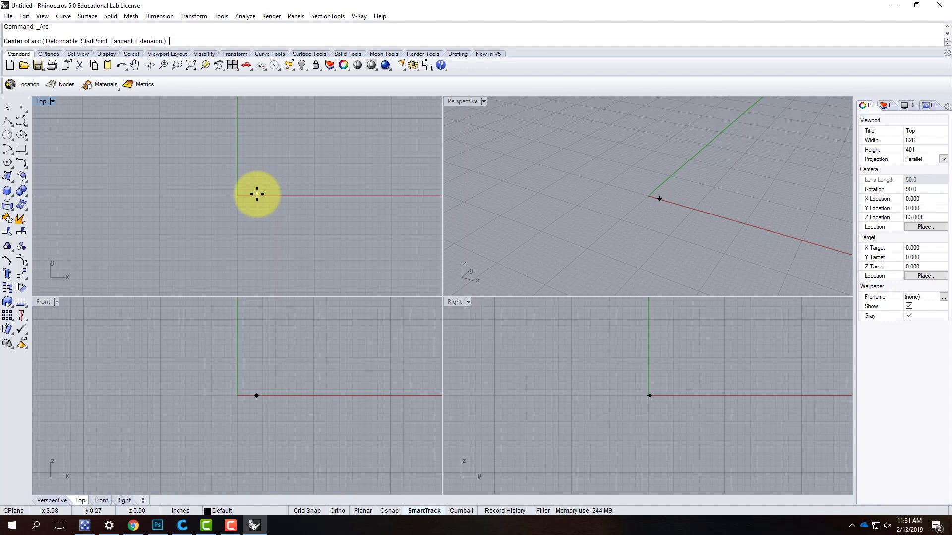
type("2")
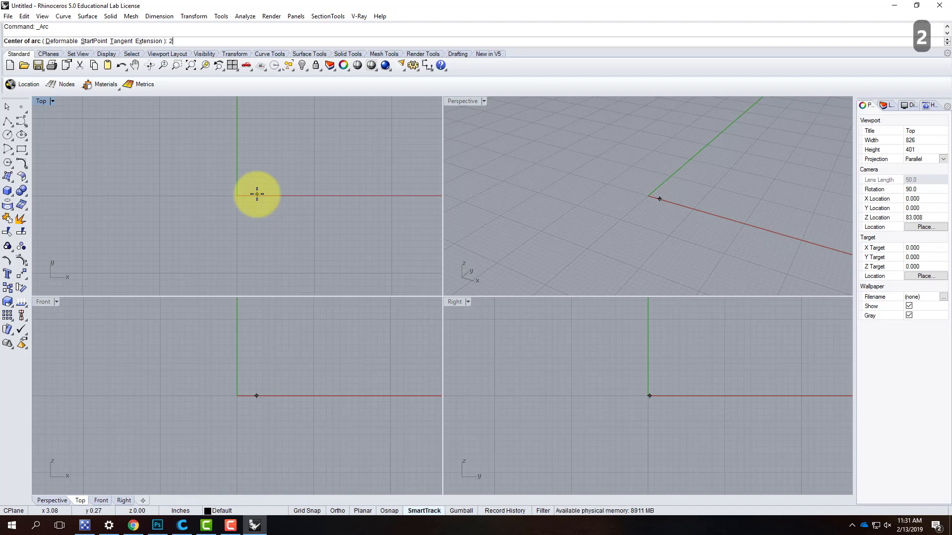
type(",0")
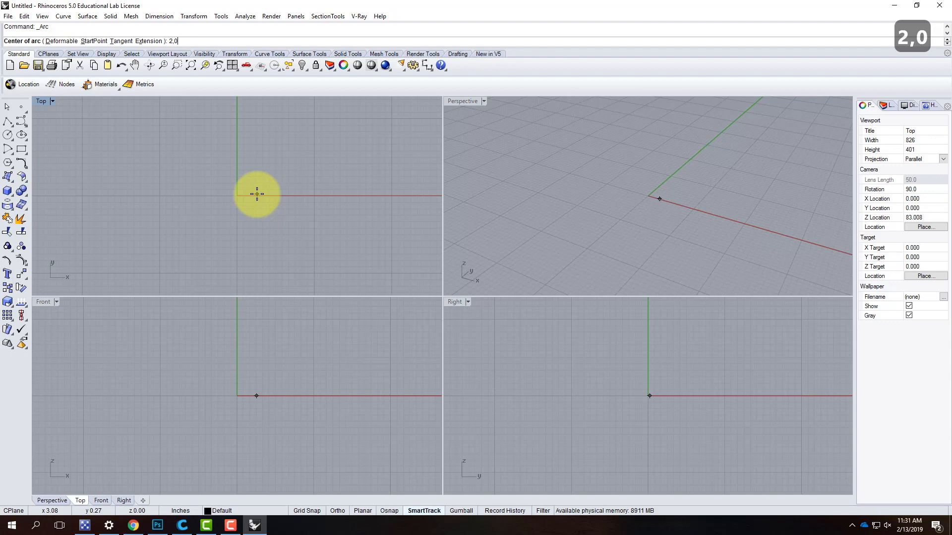
key("Return")
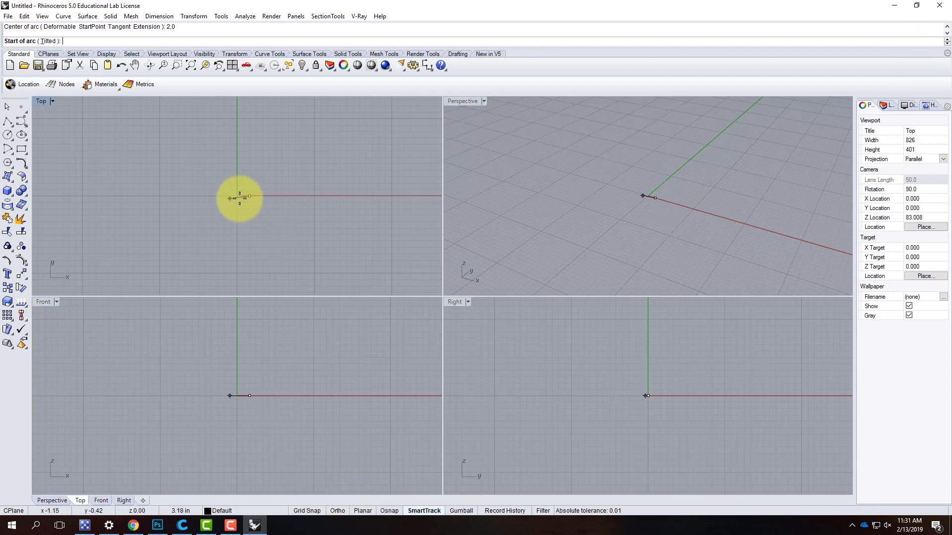
left_click(333, 511)
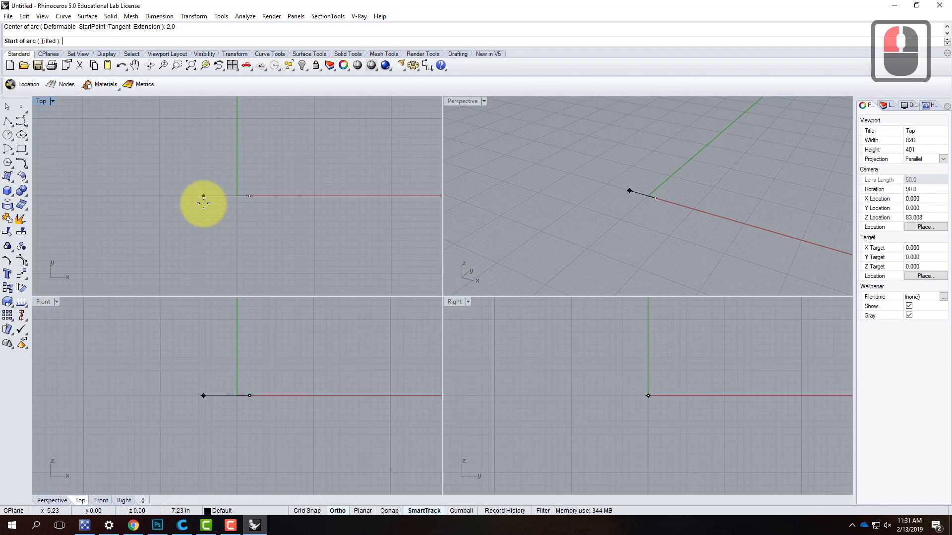
type("0,0")
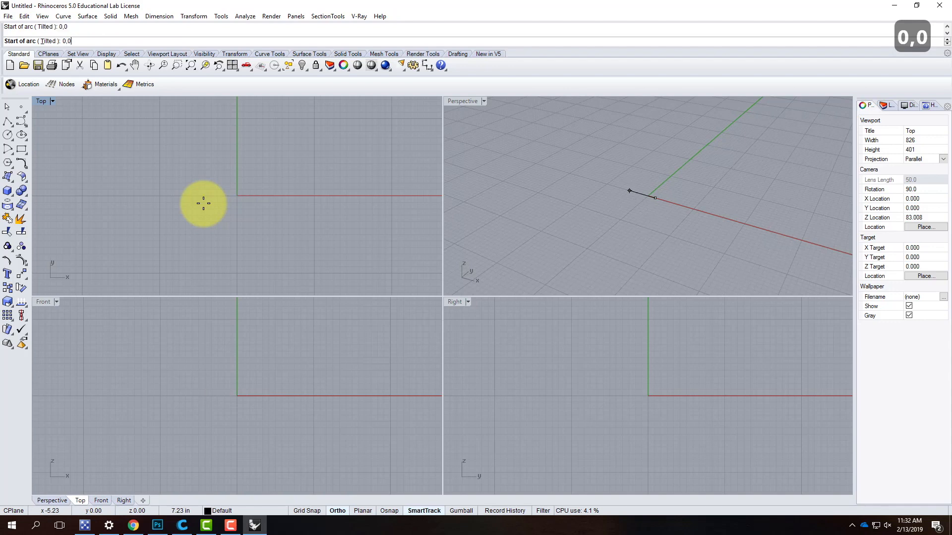
key("Return")
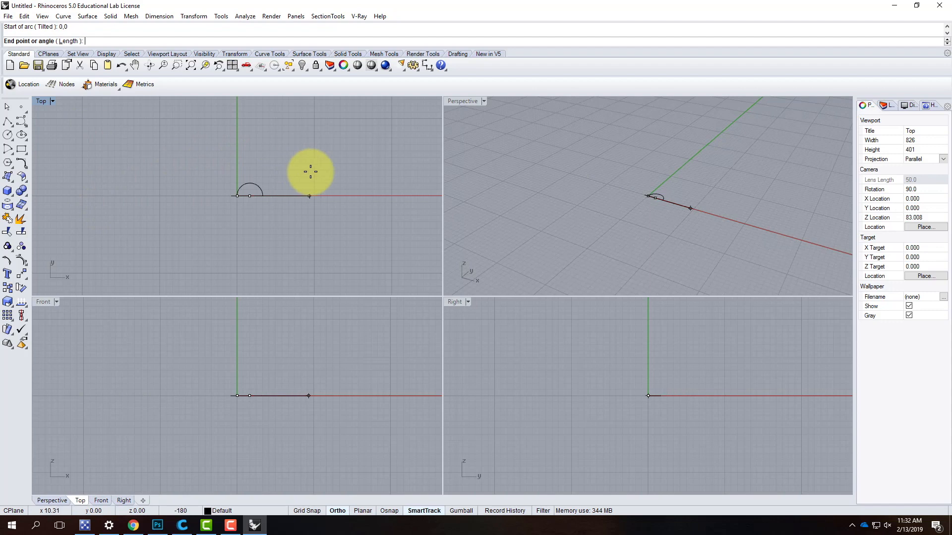
left_click(282, 165)
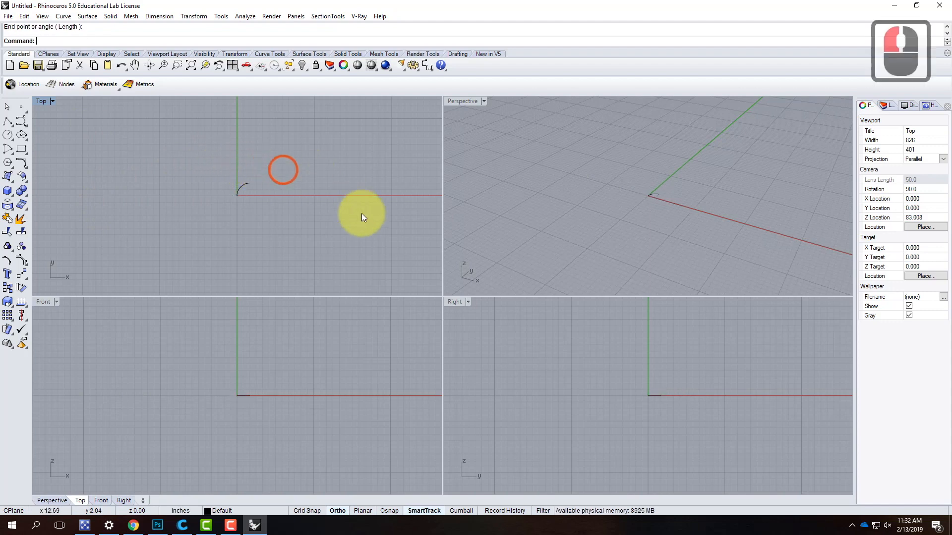
left_click(244, 186)
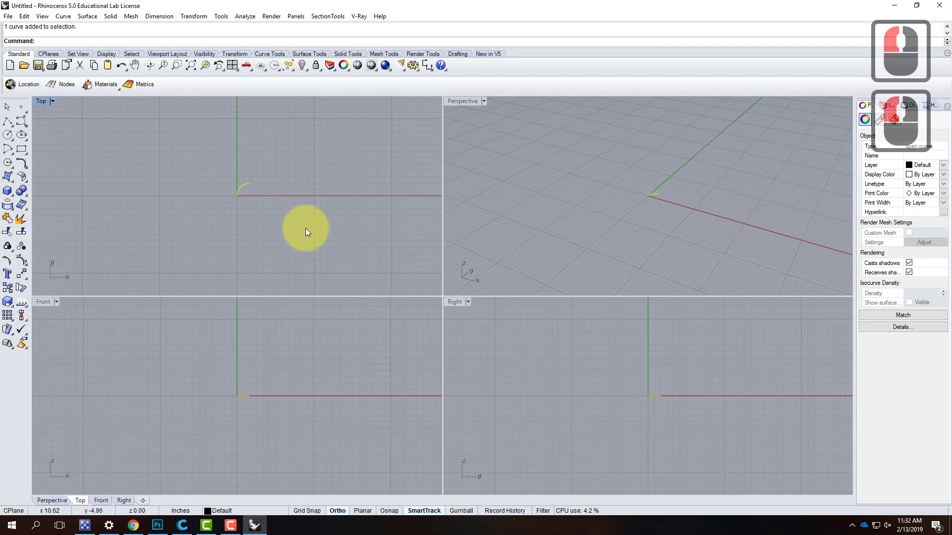
- Start a polyline and enable the End, Mid and Perp object snaps for it
left_click(7, 121)
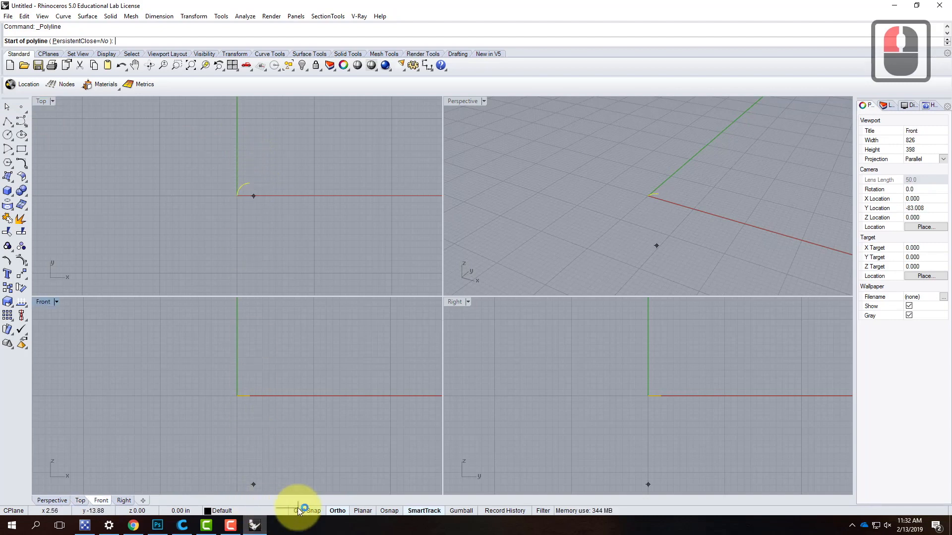
left_click(390, 513)
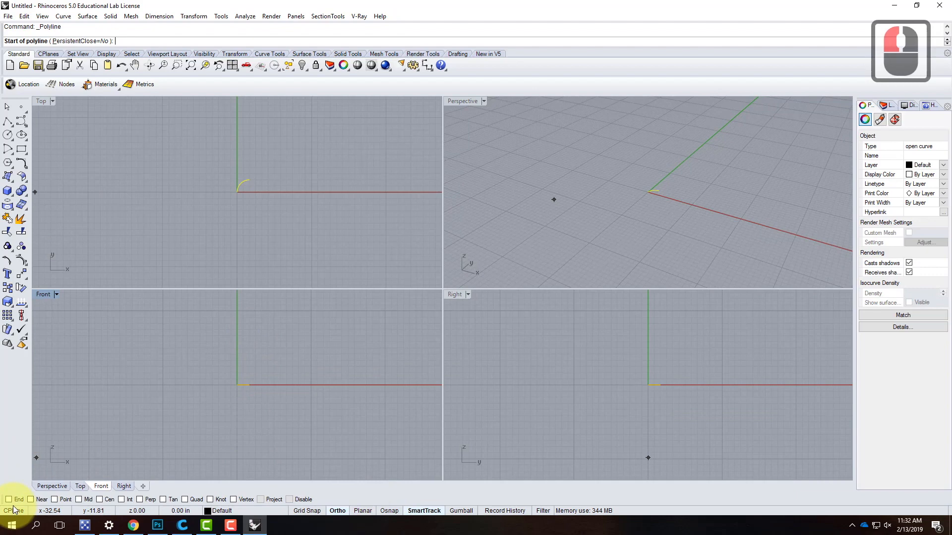
left_click(9, 500)
left_click(78, 499)
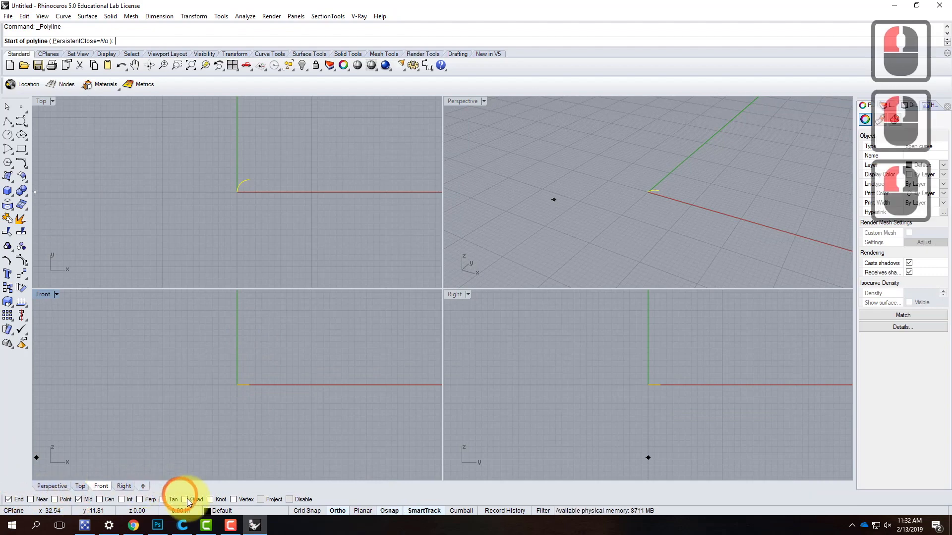
left_click(140, 500)
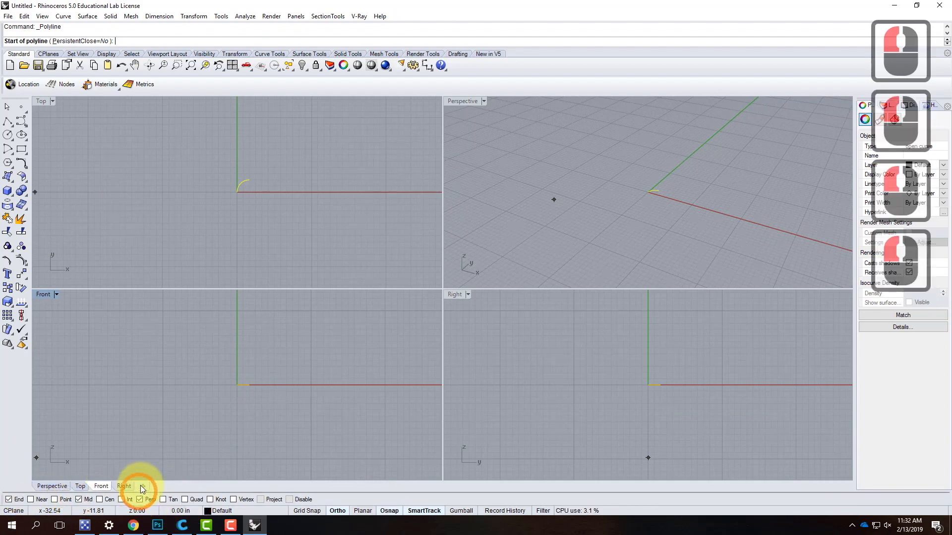
- Draw a horizontal 13-inch line in the Top view from the arc's upper end in the positive X direction
left_click(251, 178)
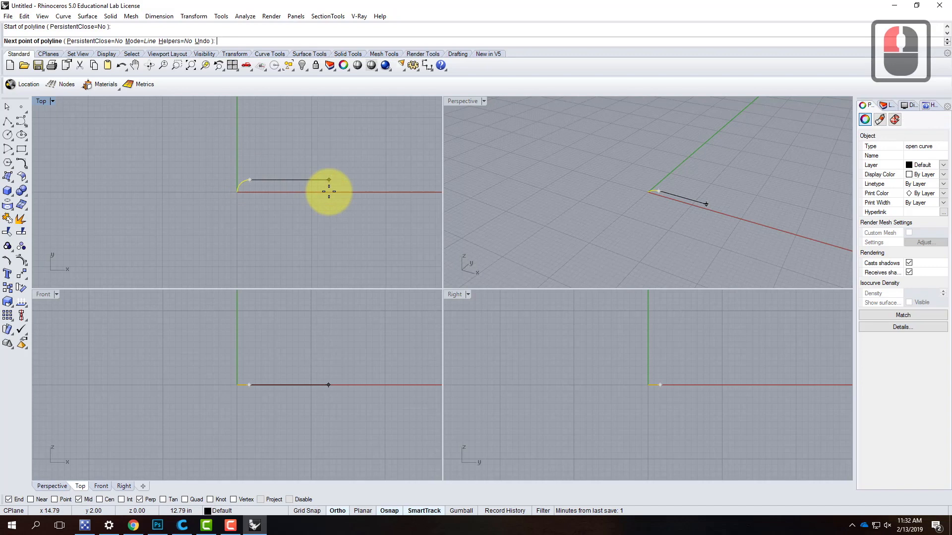
type("13")
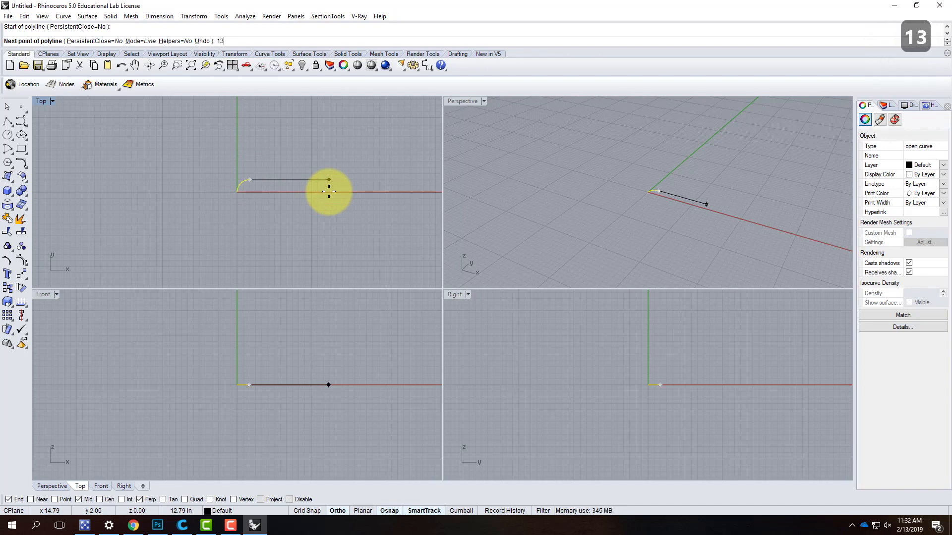
key("Return")
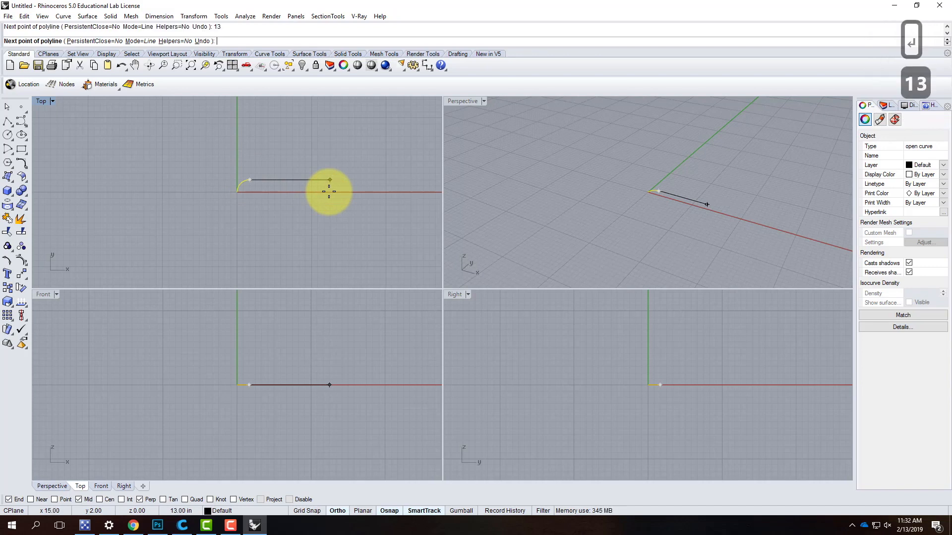
left_click(372, 188)
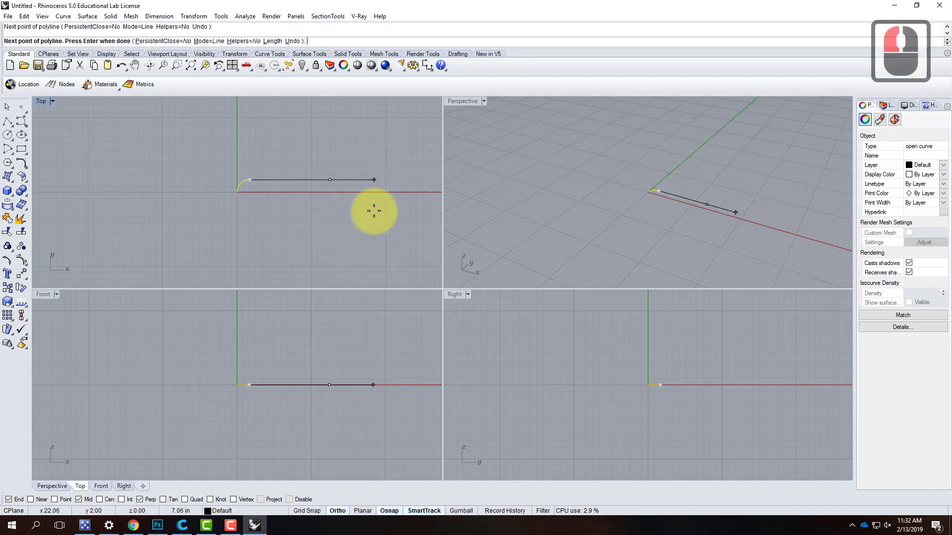
key("Return")
left_click(274, 181)
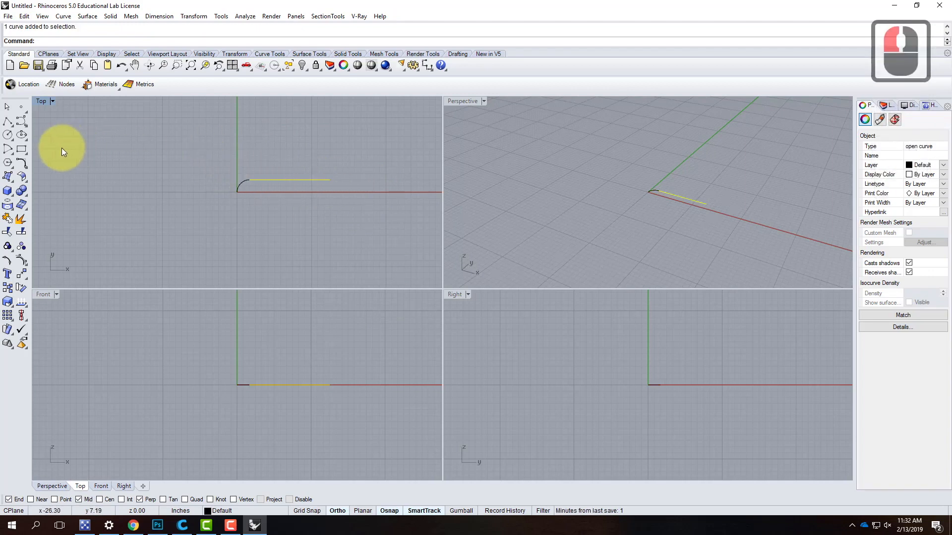
- Draw a mirrored quarter-circle arc centred on the X axis at 15,0, from the line's free end down to the X axis
left_click(7, 151)
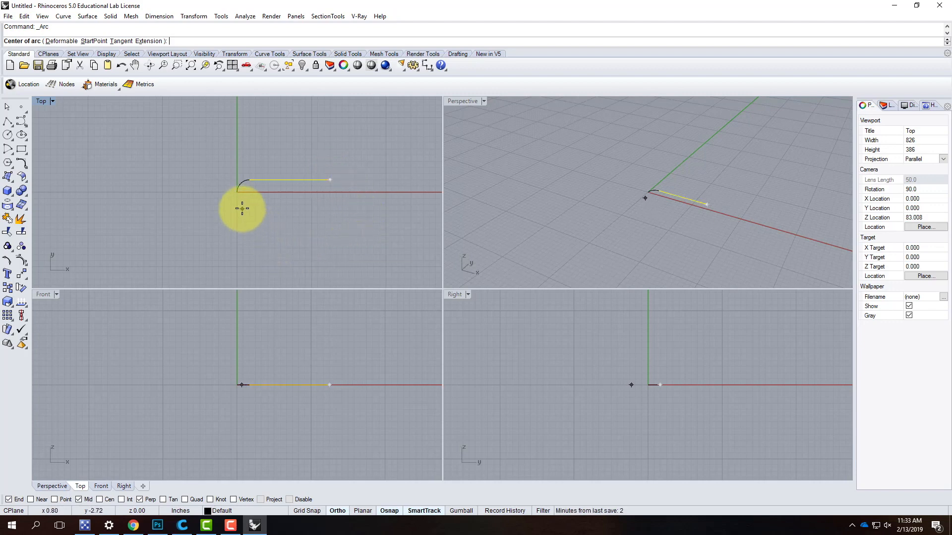
left_click(330, 192)
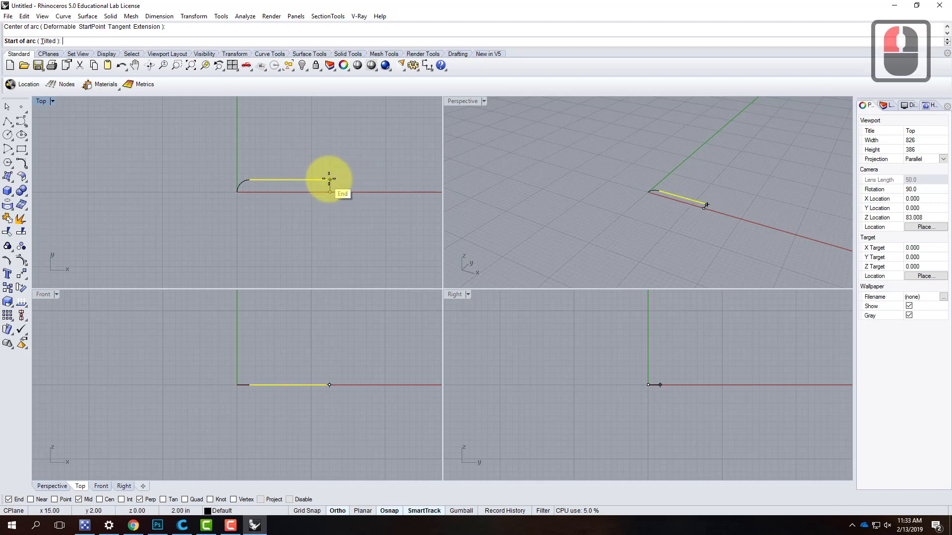
left_click(328, 181)
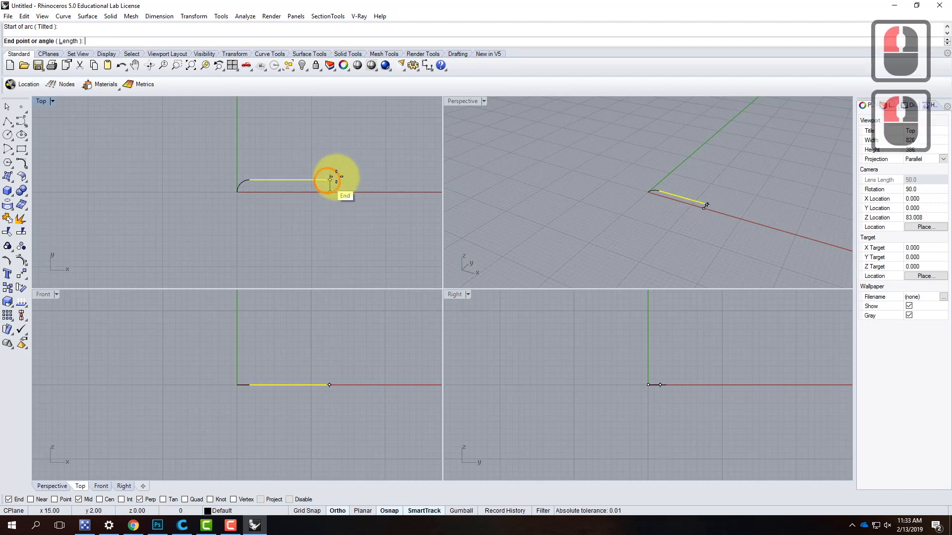
left_click(370, 194)
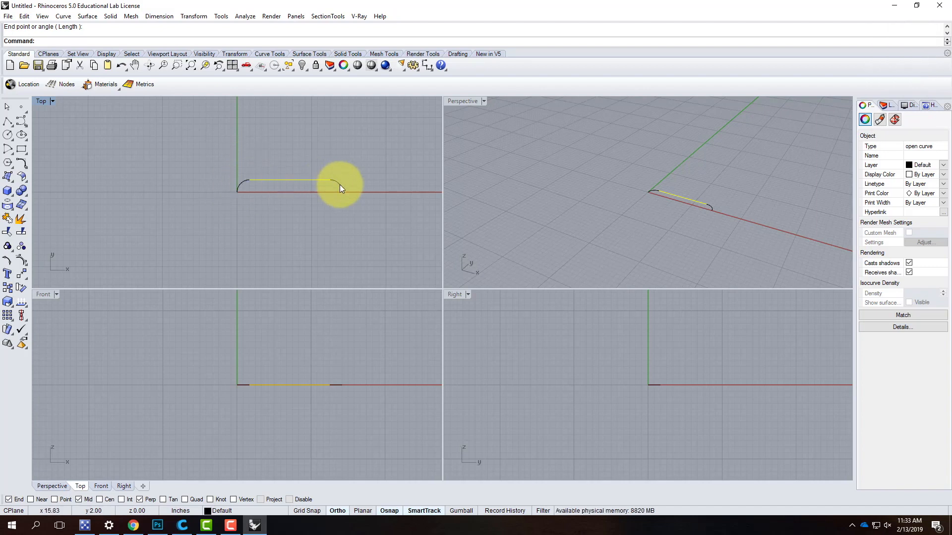
- Select both arcs and the line between them and join them into one open curve
left_click(369, 170)
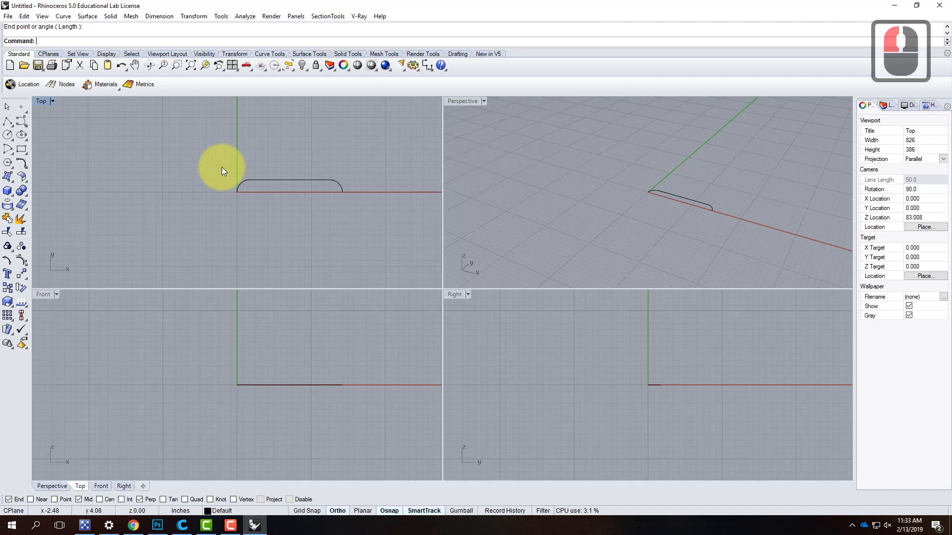
left_click(244, 185)
left_click(278, 180)
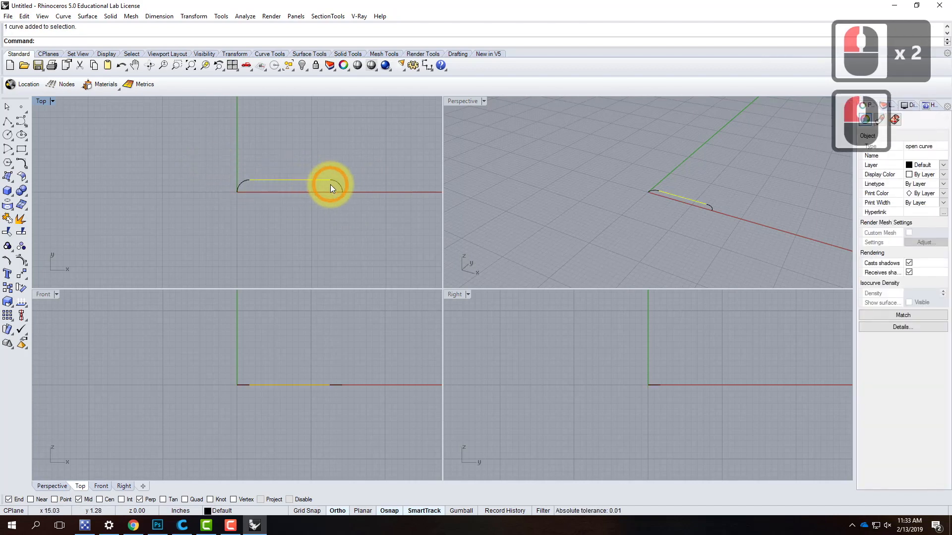
left_click(308, 211)
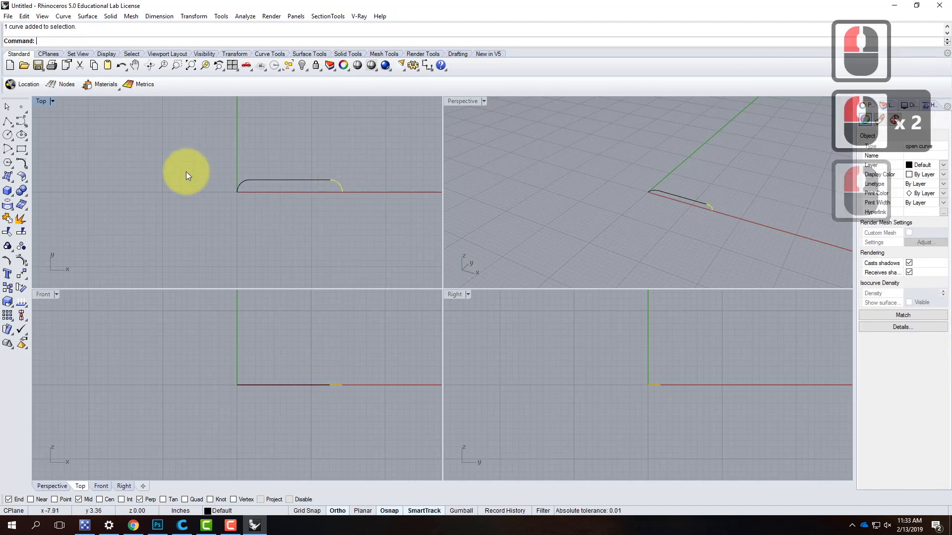
left_click(188, 148)
left_click_drag(186, 147, 362, 231)
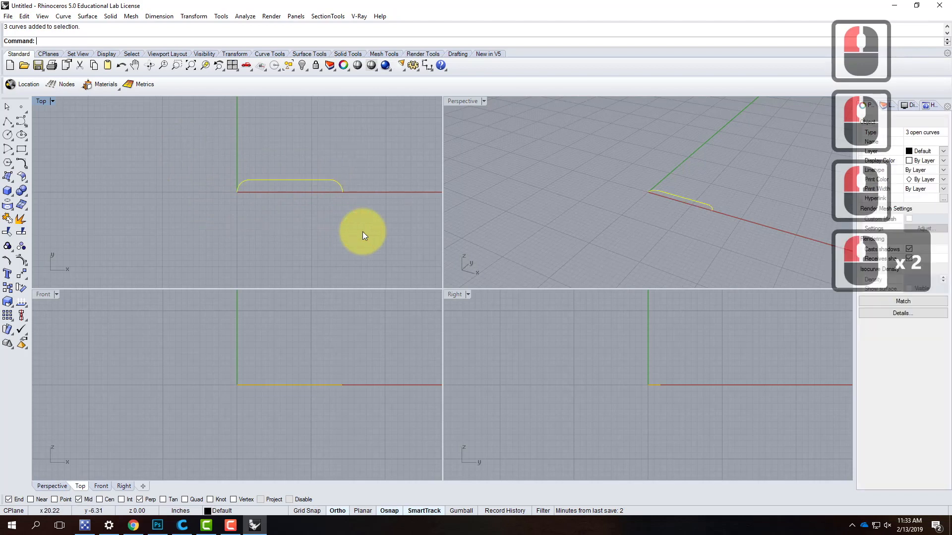
left_click(24, 17)
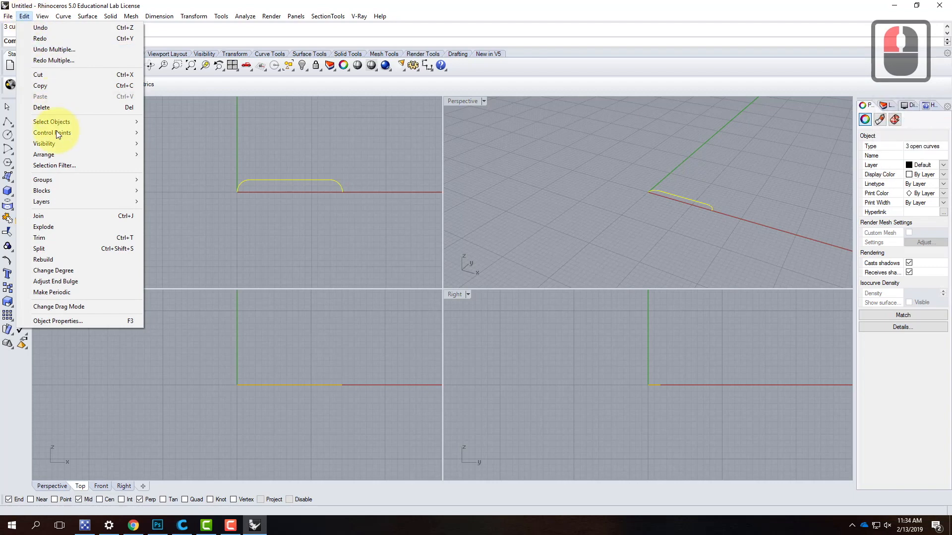
left_click(59, 216)
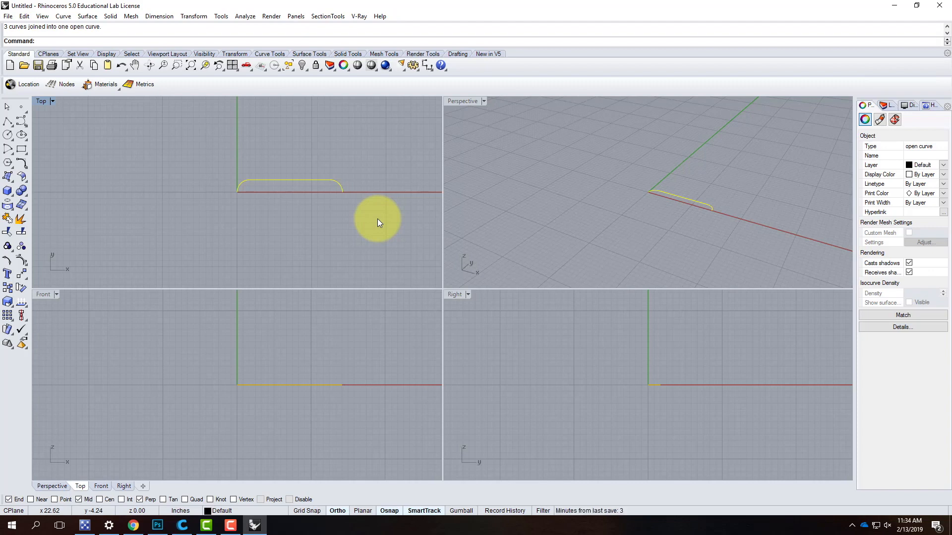
- Rotate the joined curve 90° in 3D about the X axis through its two endpoints so it stands upright
left_click(452, 101)
left_click(651, 194)
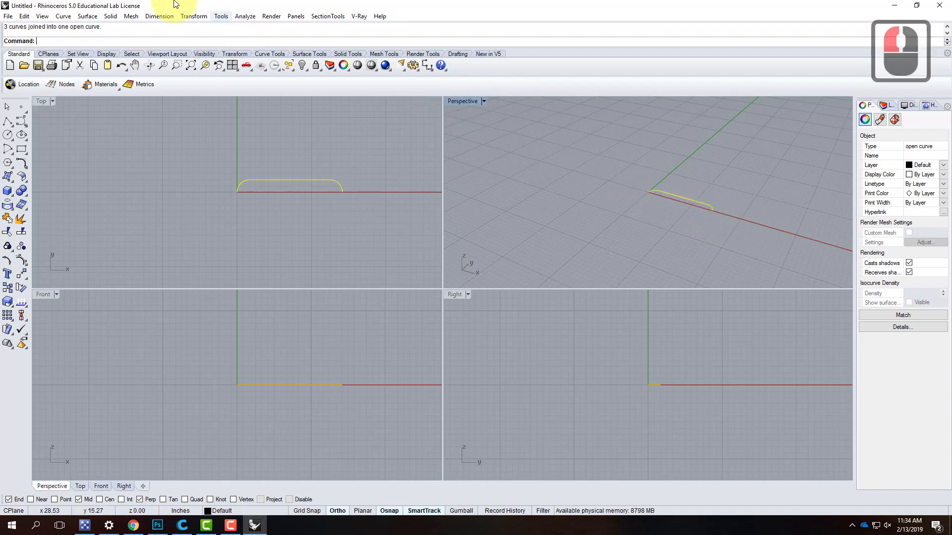
left_click(193, 17)
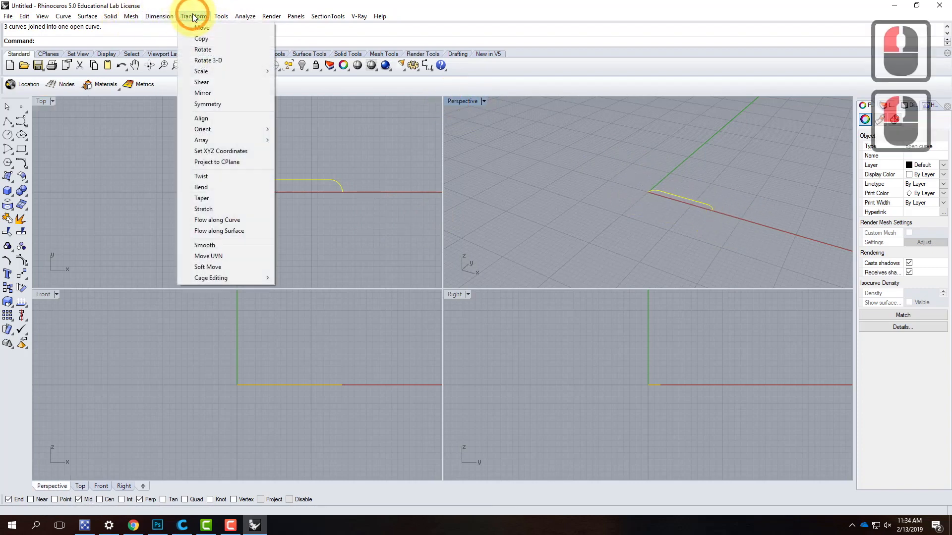
left_click(215, 61)
left_click(219, 131)
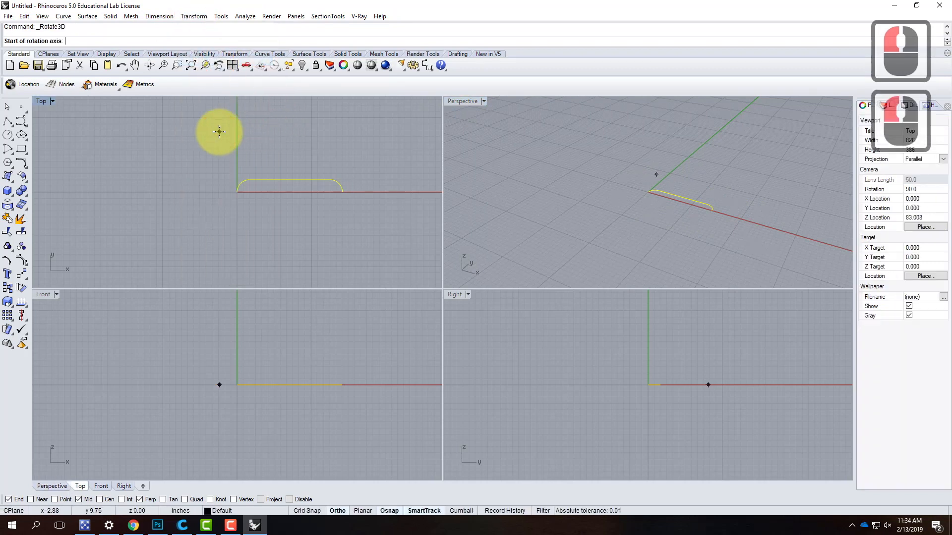
left_click(644, 179)
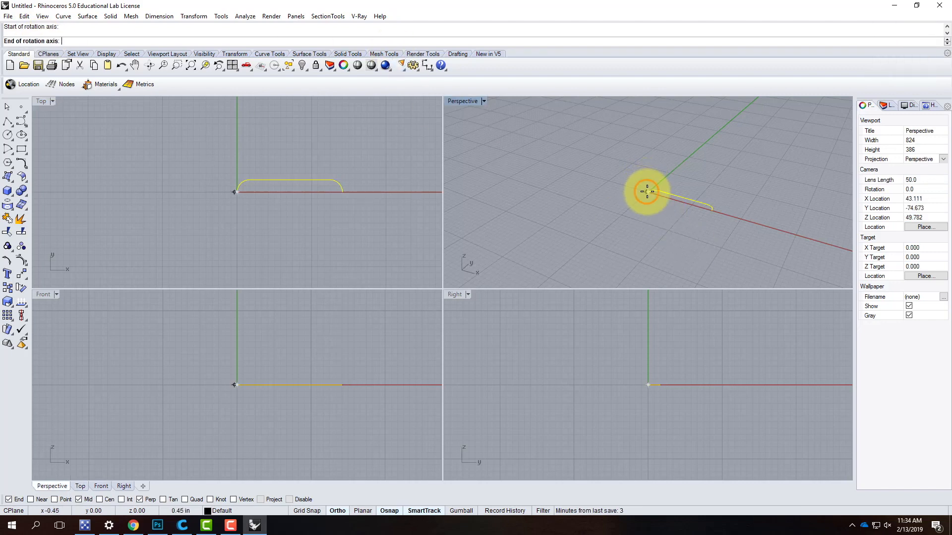
left_click(646, 191)
left_click(711, 210)
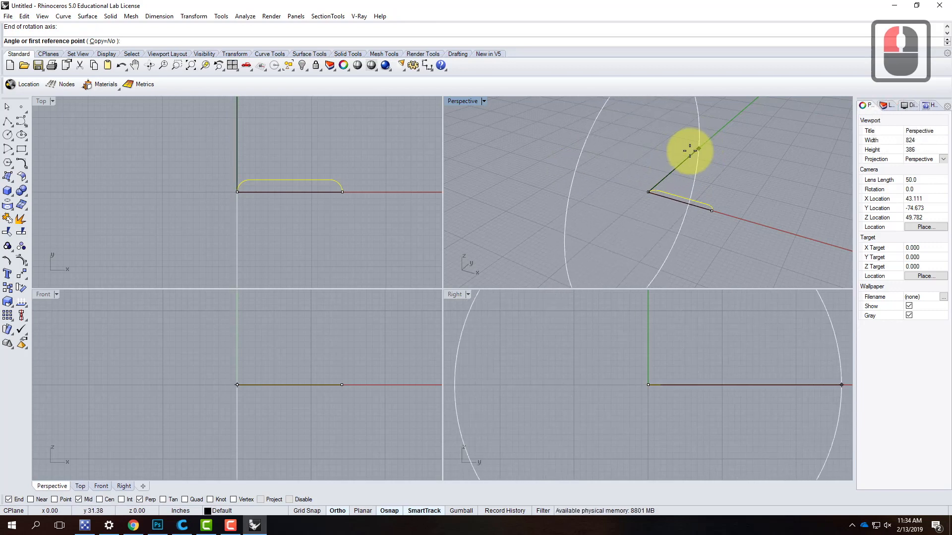
left_click(674, 147)
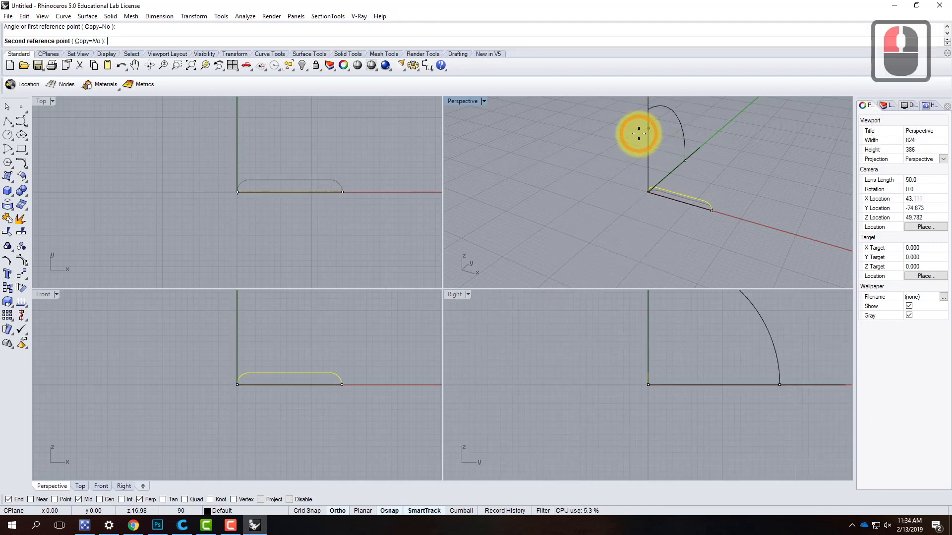
left_click(734, 188)
- Maximize the Perspective viewport and deselect the rotated curve
right_click_drag(766, 198, 629, 142)
double_click(461, 101)
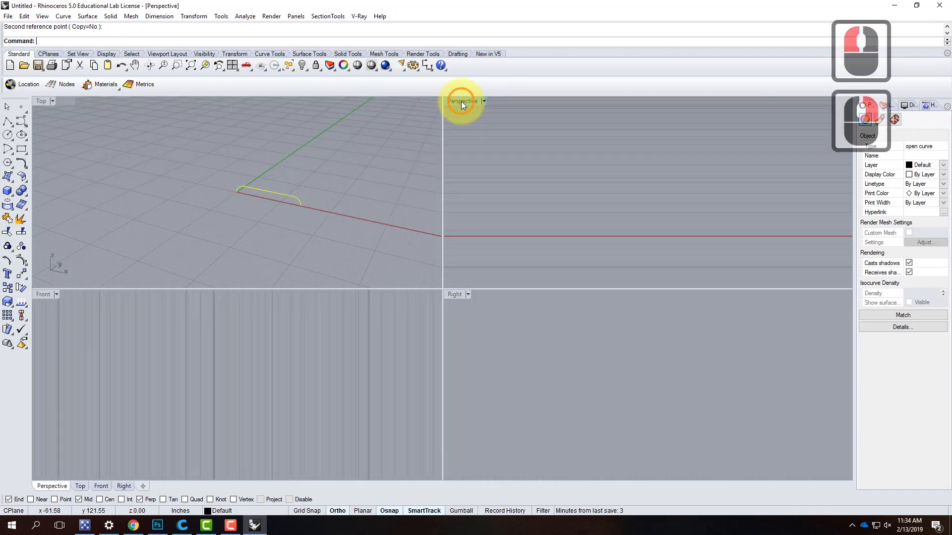
scroll(313, 324, "down", 3)
scroll(452, 308, "up", 4)
right_click_drag(452, 310, 456, 333)
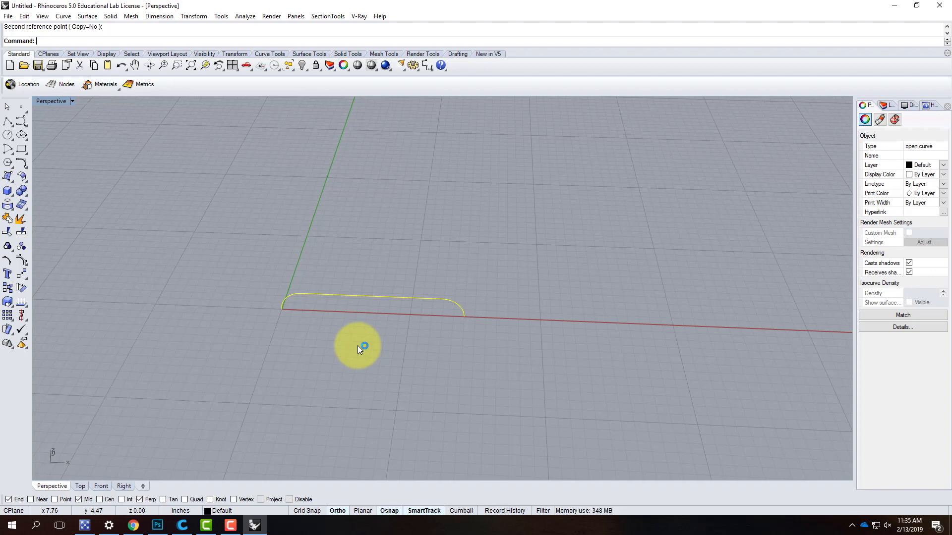
left_click(377, 271)
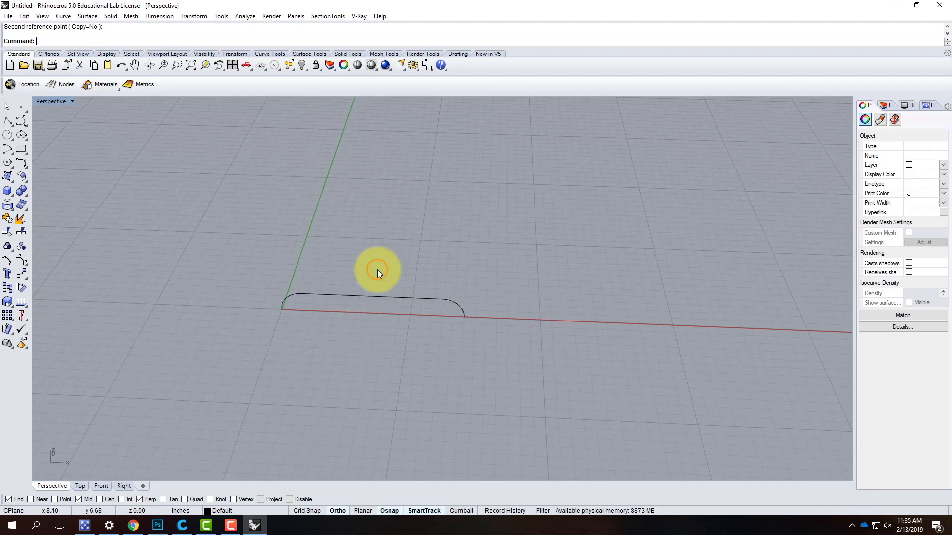
left_click(372, 301)
left_click(499, 364)
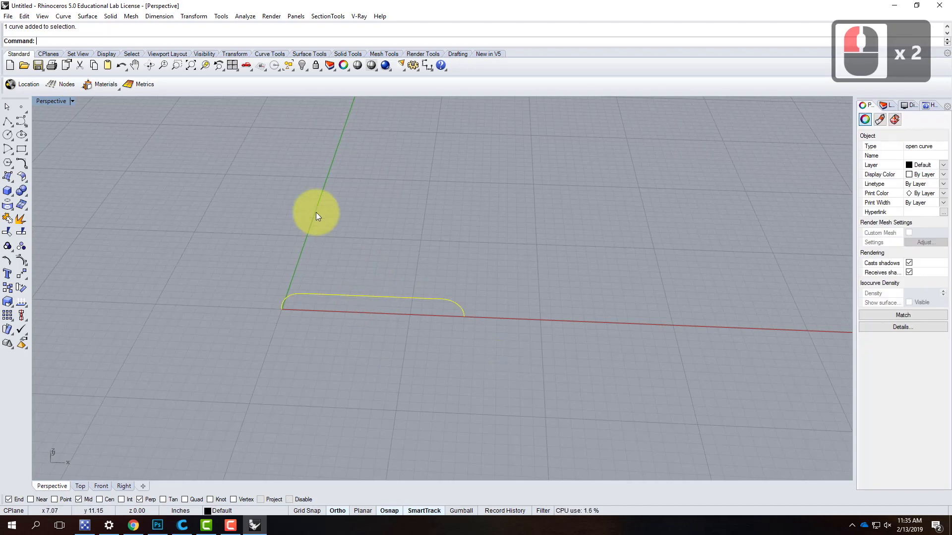
left_click(187, 197)
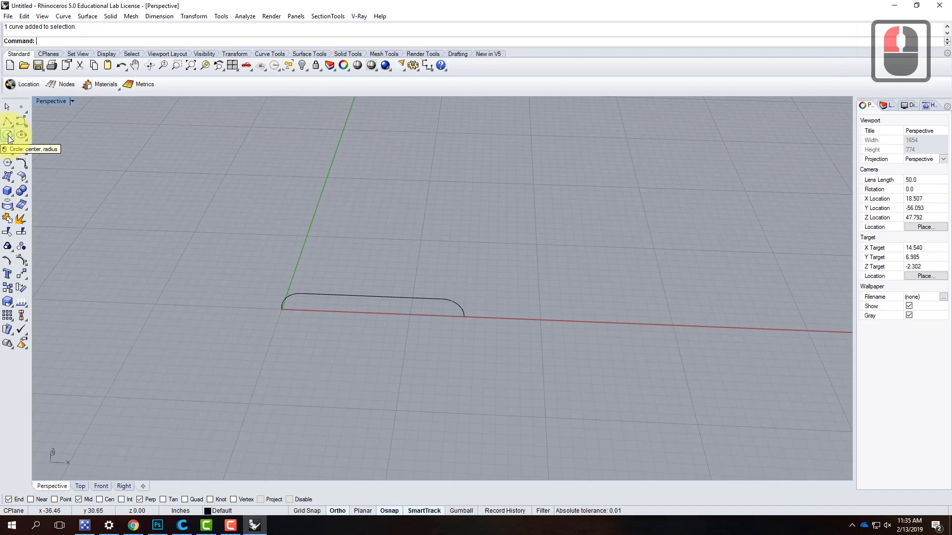
- Draw a circle 0.5 inch in diameter on the ground plane, centred on the upright curve's end at the origin
left_click(9, 135)
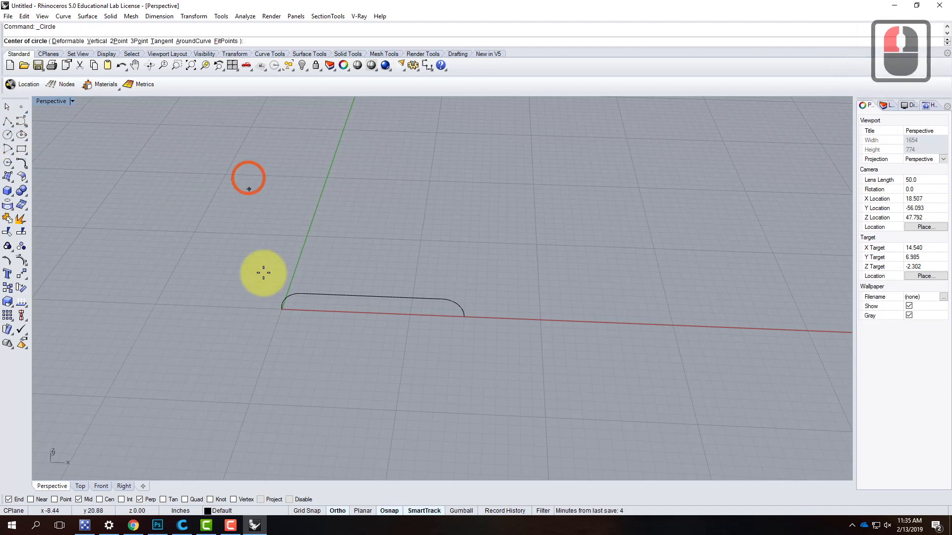
left_click(281, 309)
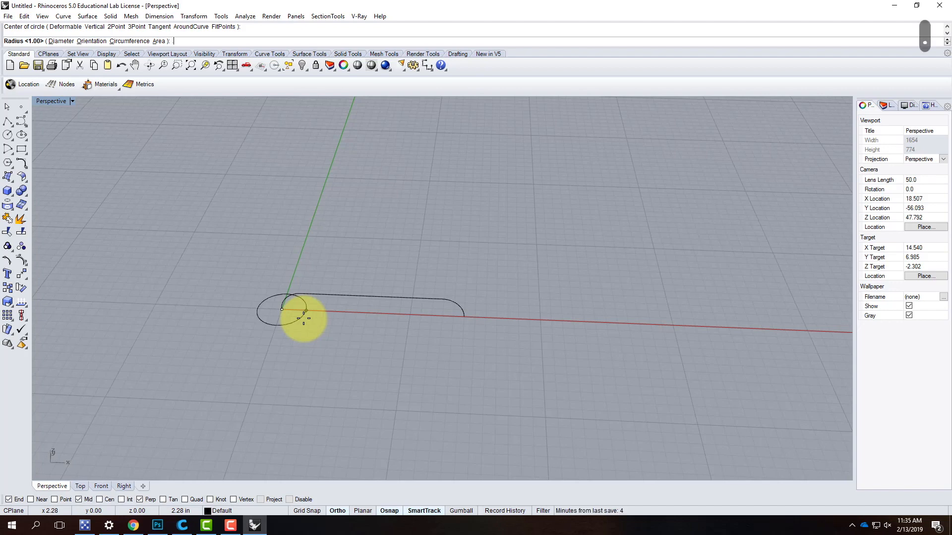
type(".25")
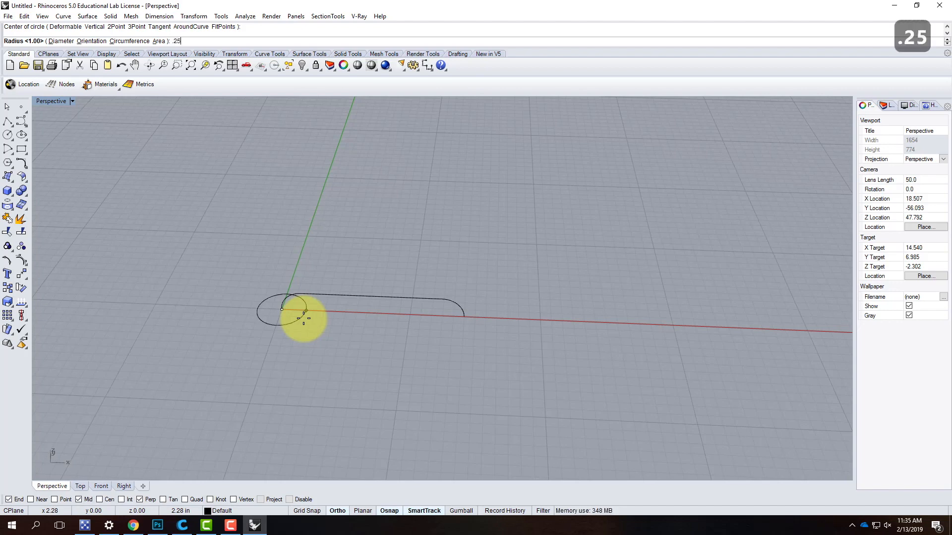
left_click(60, 41)
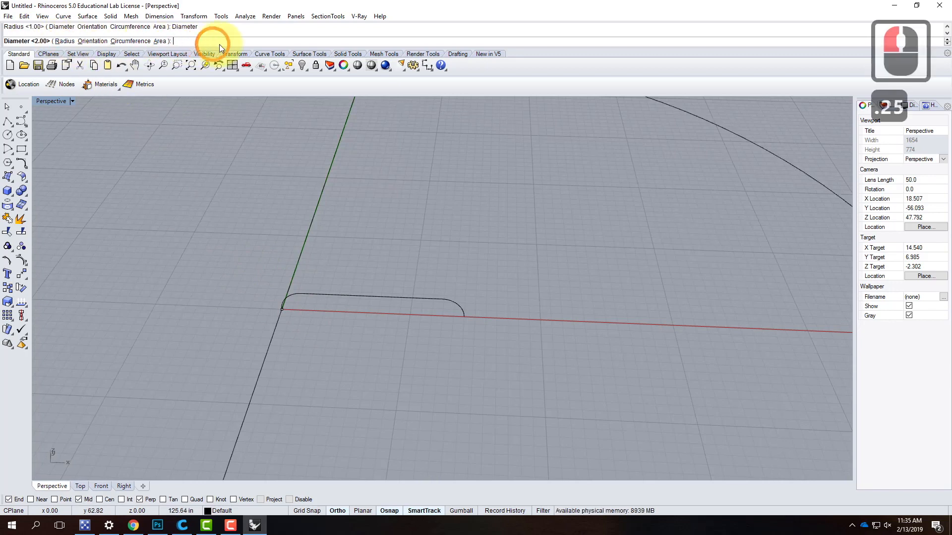
type(".5")
key("Return")
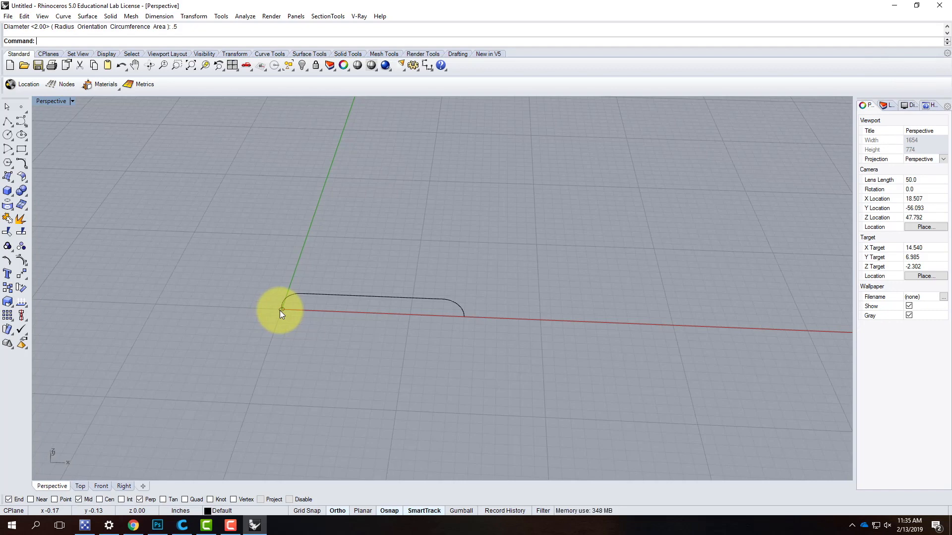
left_click(334, 318)
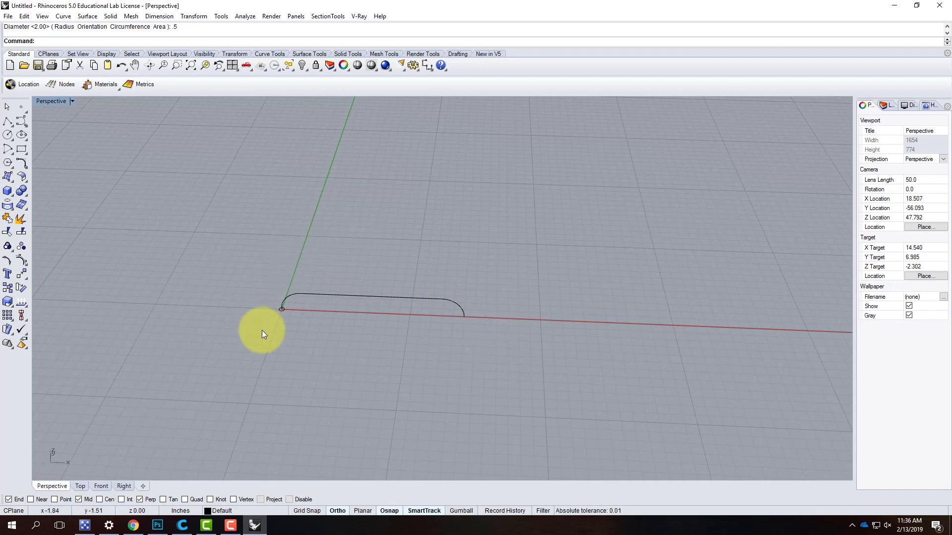
left_click(281, 310)
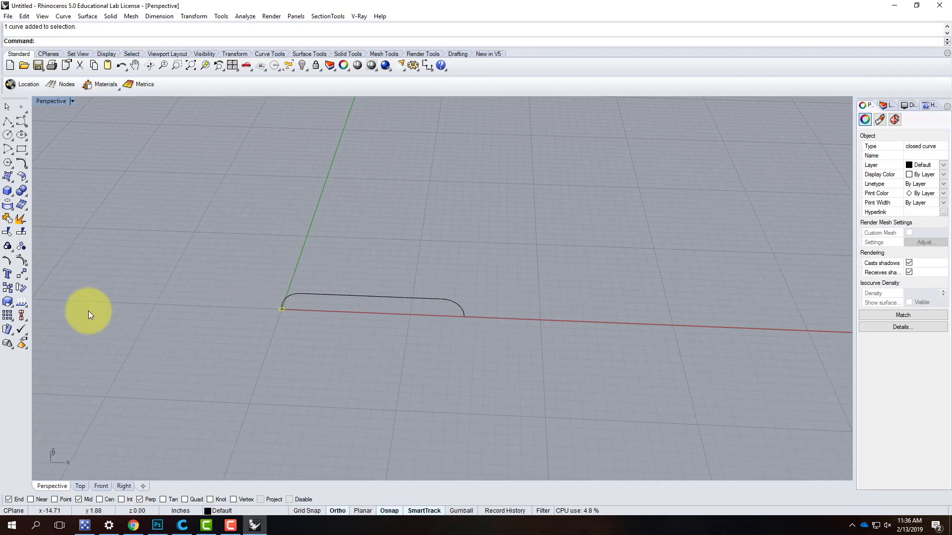
left_click(200, 168)
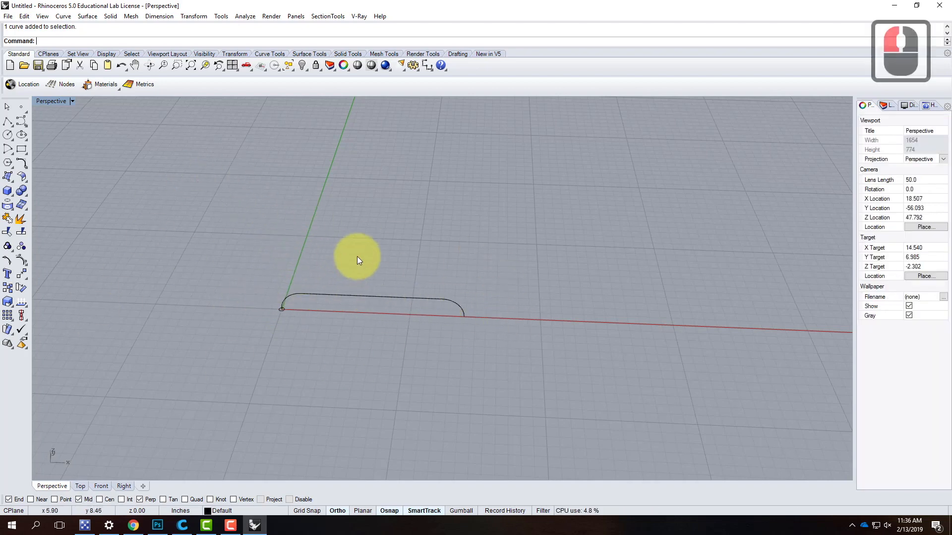
- Set up a Sweep 1 Rail with the upright curve as rail and the small circle as cross section, keeping the default seam
left_click(87, 16)
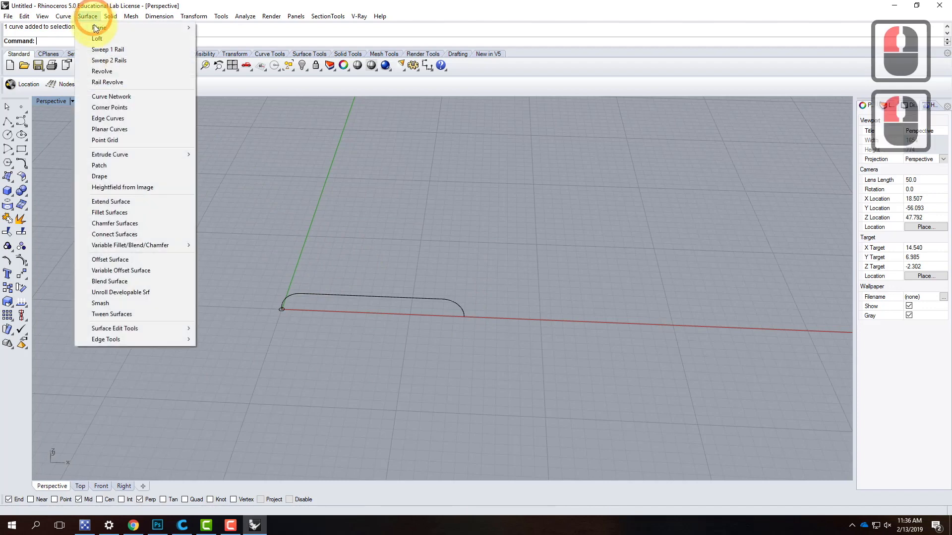
left_click(111, 49)
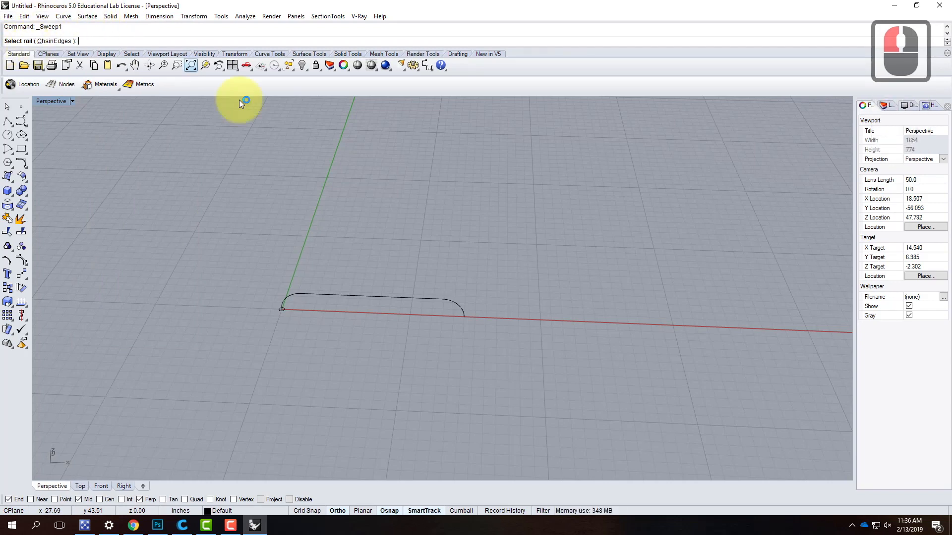
left_click(297, 295)
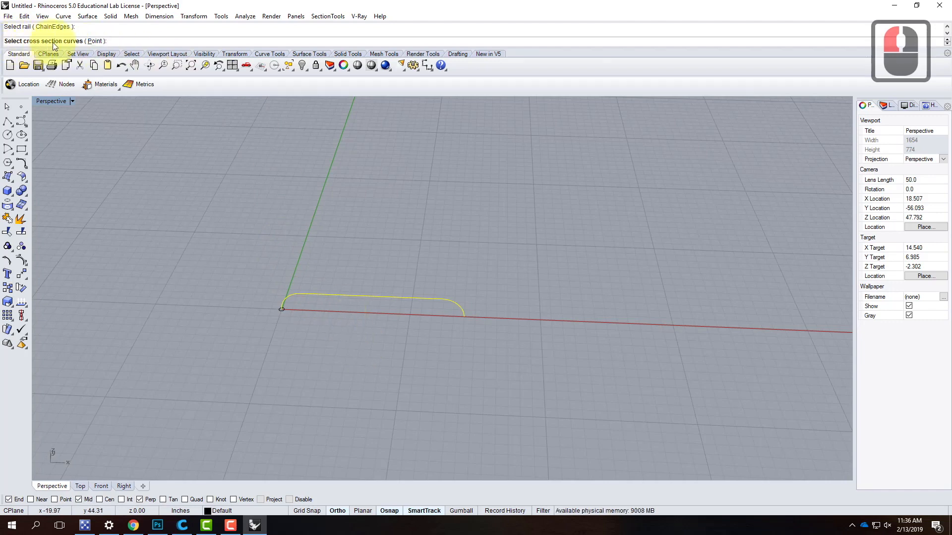
left_click(280, 310)
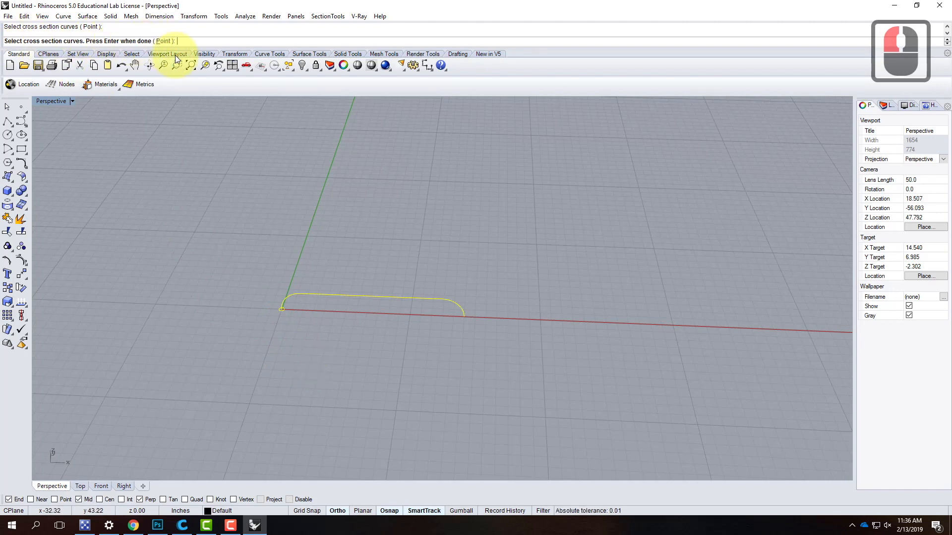
key("Return")
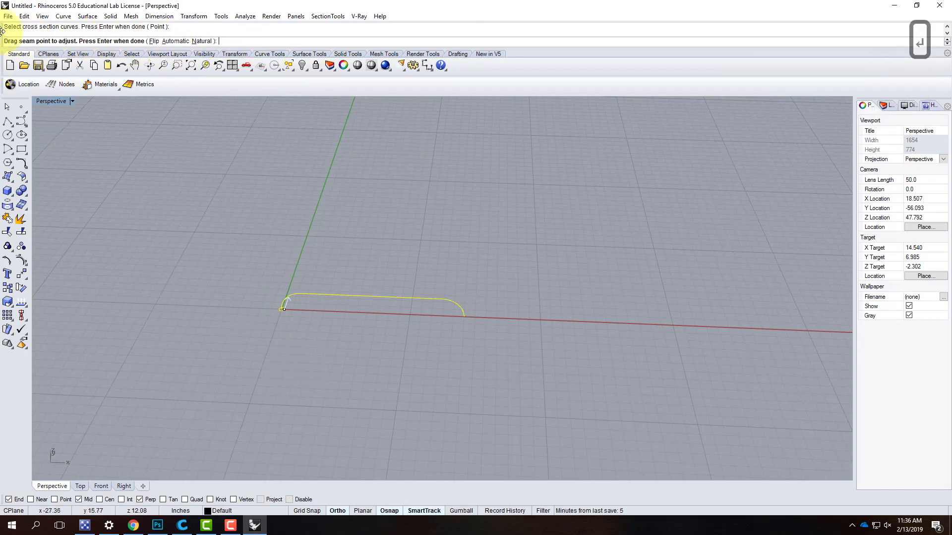
scroll(288, 306, "up", 4)
mouse_move(288, 305)
right_mouse_down()
mouse_move(293, 363)
mouse_move(284, 306)
mouse_move(298, 312)
right_mouse_up()
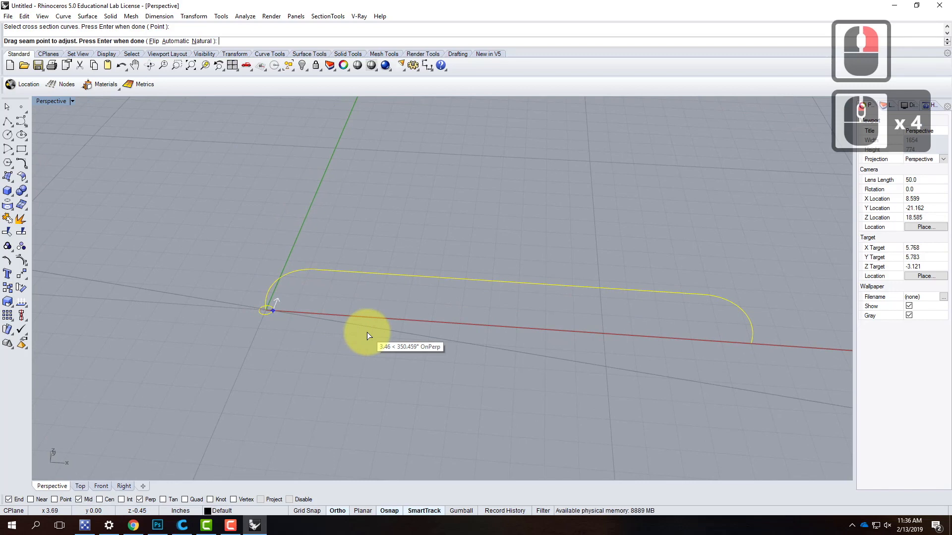
key("Return")
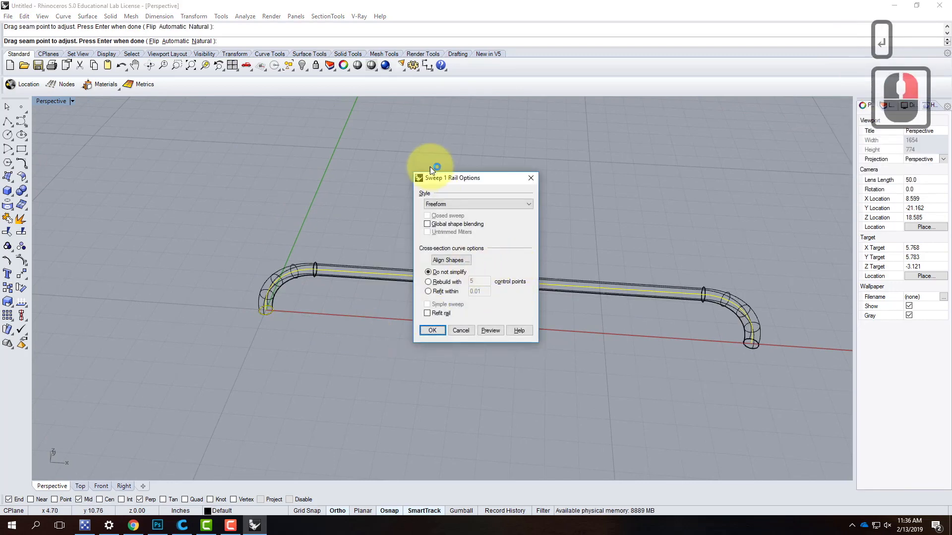
- Create the swept tube with the Freeform style and the Do not simplify option
left_click_drag(453, 176, 101, 175)
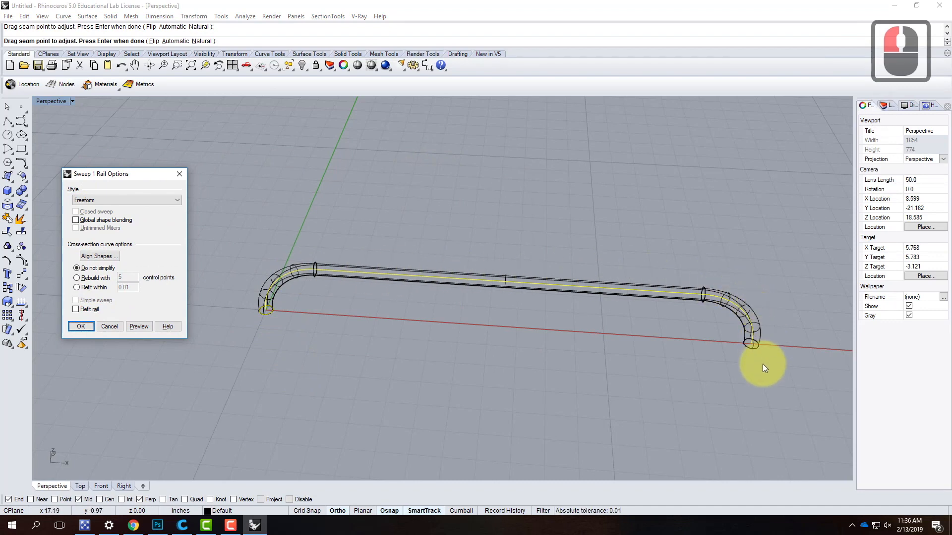
left_click(87, 200)
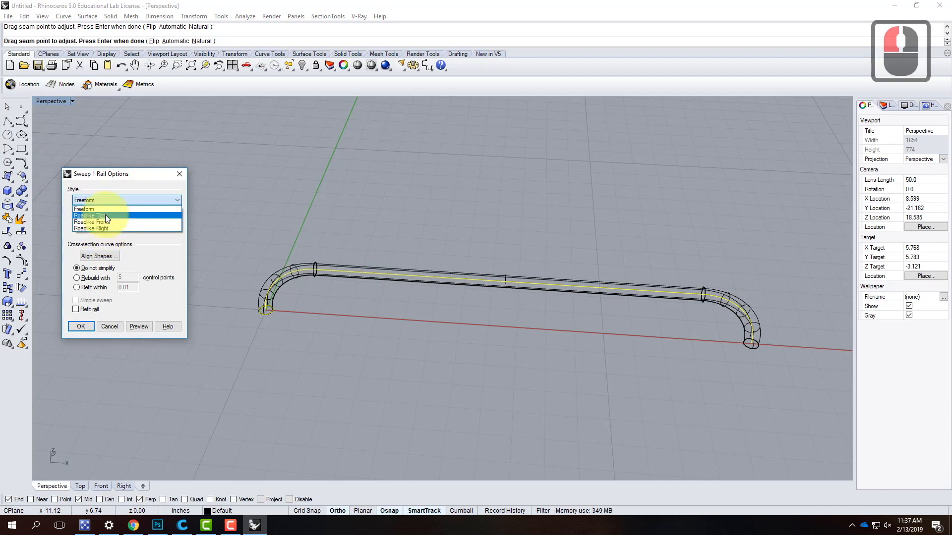
left_click(102, 199)
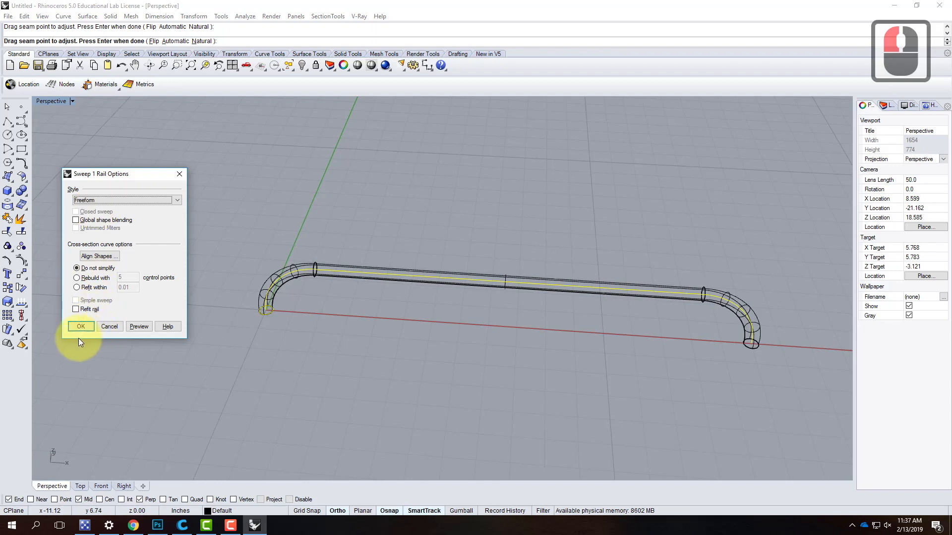
left_click(79, 325)
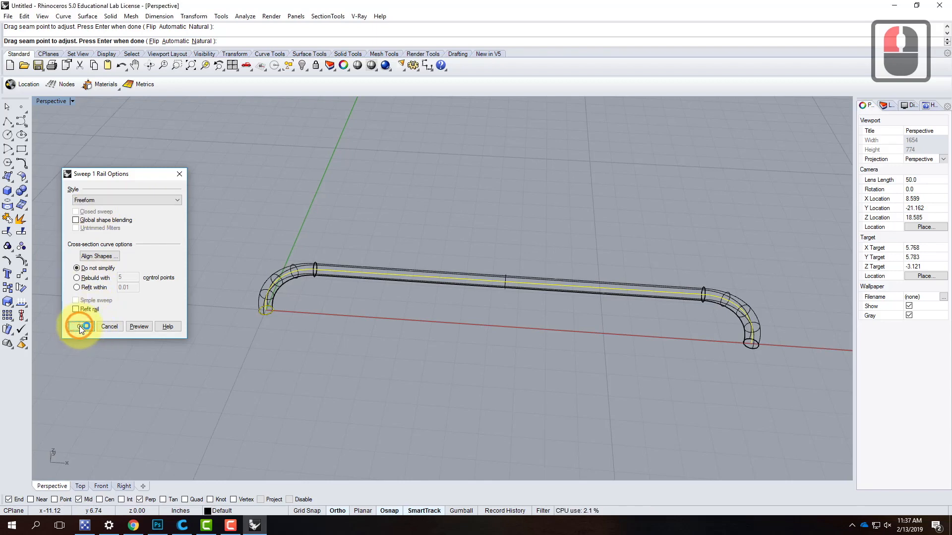
- Switch the Perspective viewport to Shaded display and view the swept tube from a lower angle
left_click(70, 102)
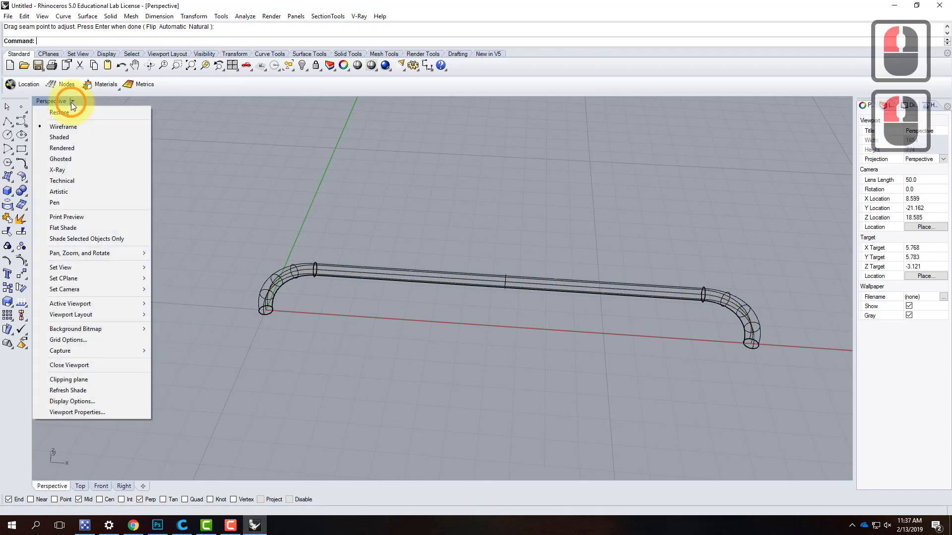
left_click(65, 138)
mouse_move(365, 298)
right_mouse_down()
mouse_move(414, 328)
mouse_move(471, 329)
mouse_move(427, 300)
mouse_move(255, 295)
mouse_move(470, 312)
mouse_move(418, 238)
mouse_move(438, 208)
right_mouse_up()
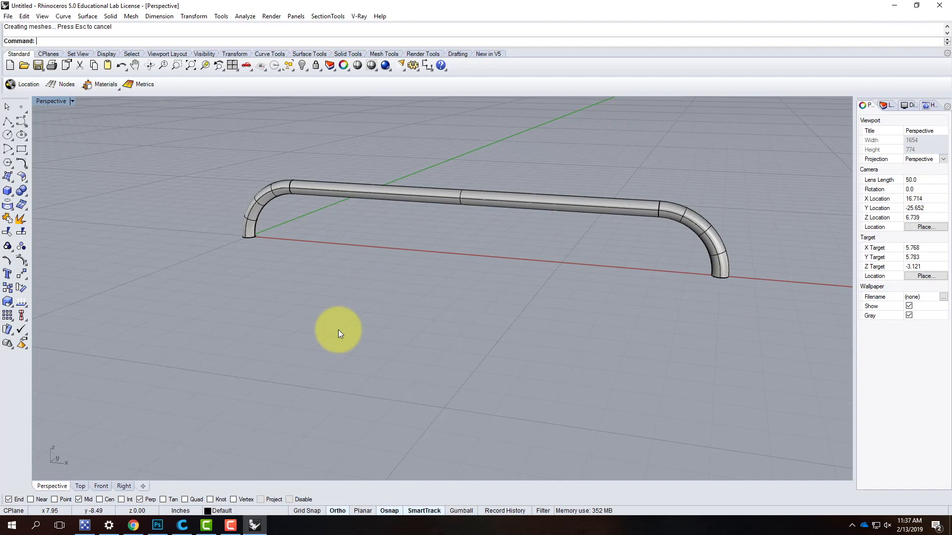
- Draw an open S-shaped curve through seven interpolated points on the ground plane, well away from the handle, with Ortho off
scroll(338, 329, "down", 7)
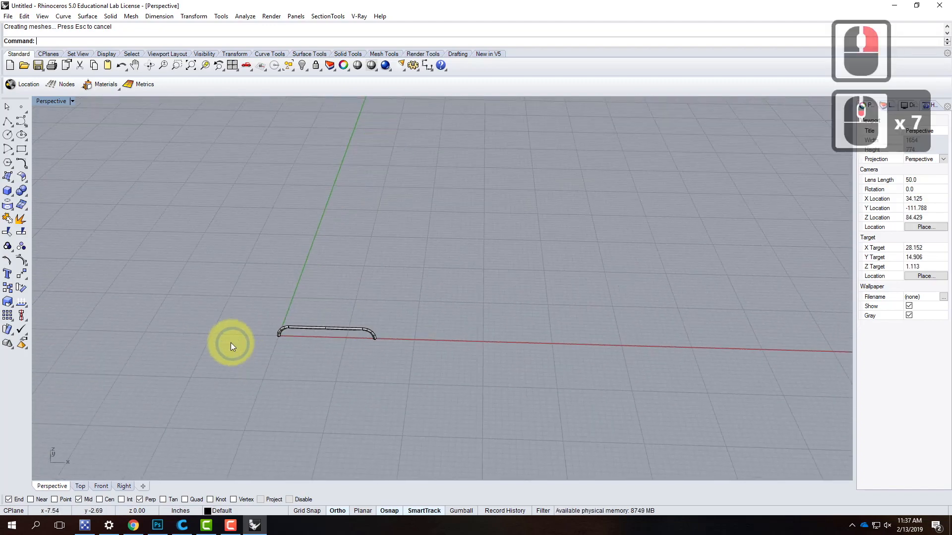
scroll(230, 342, "down", 4)
scroll(310, 325, "up", 4)
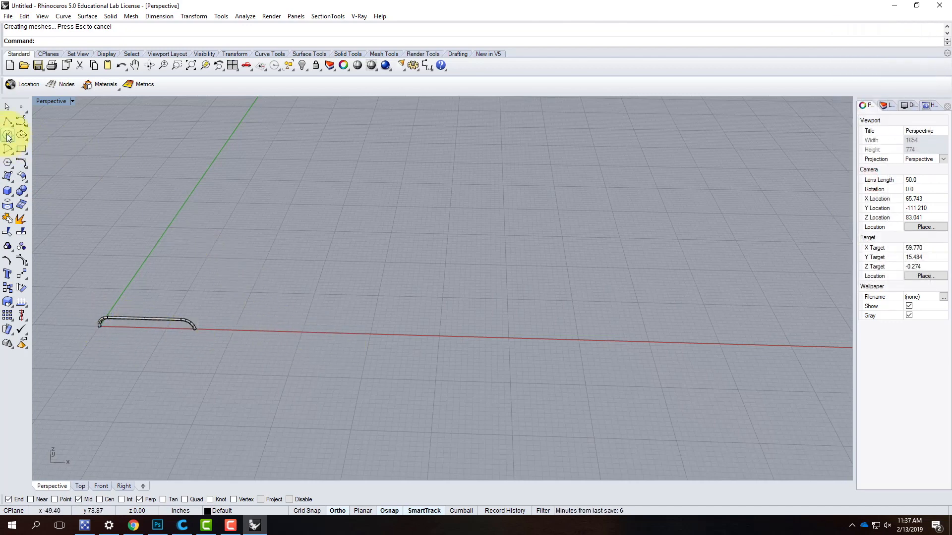
left_click(27, 128)
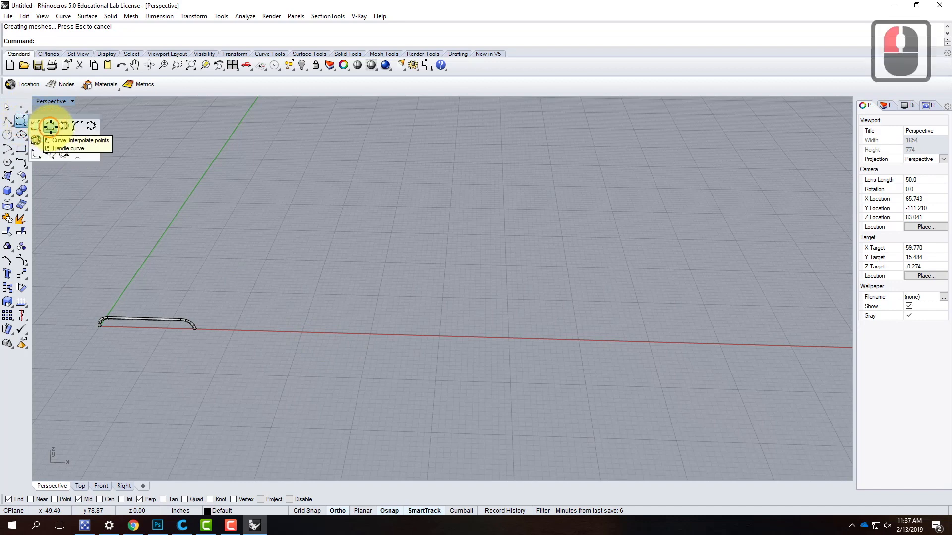
left_click(47, 124)
scroll(121, 340, "down", 10)
left_click(209, 355)
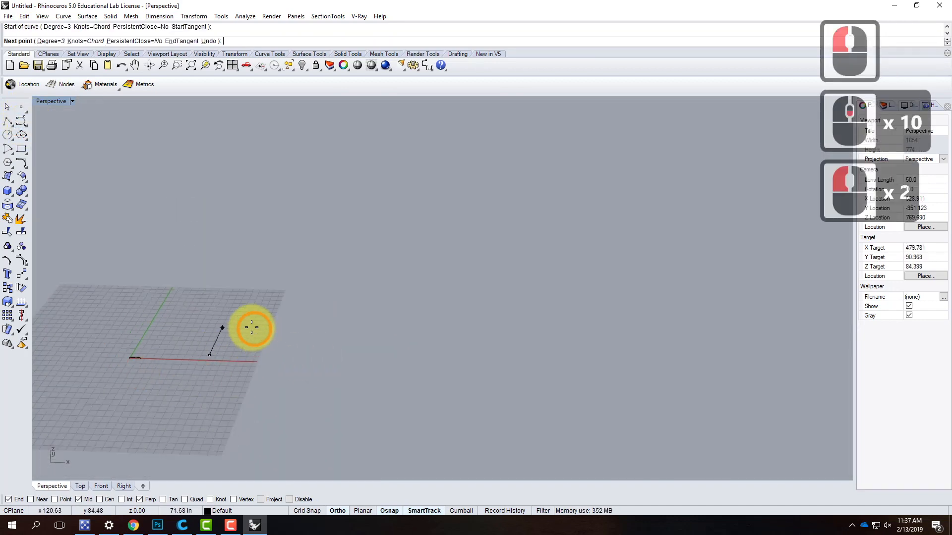
left_click(344, 510)
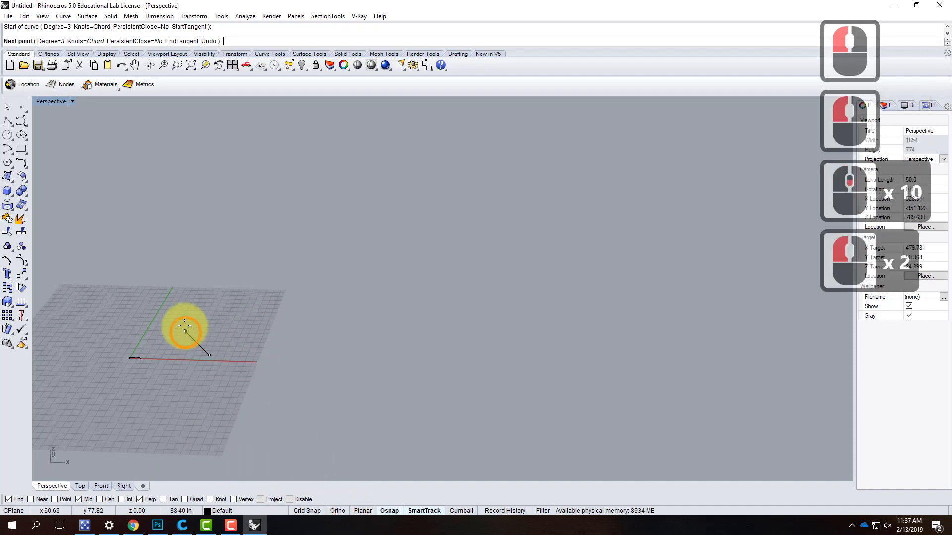
left_click(246, 331)
left_click(215, 305)
left_click(232, 260)
left_click(312, 235)
left_click(366, 296)
left_click(330, 349)
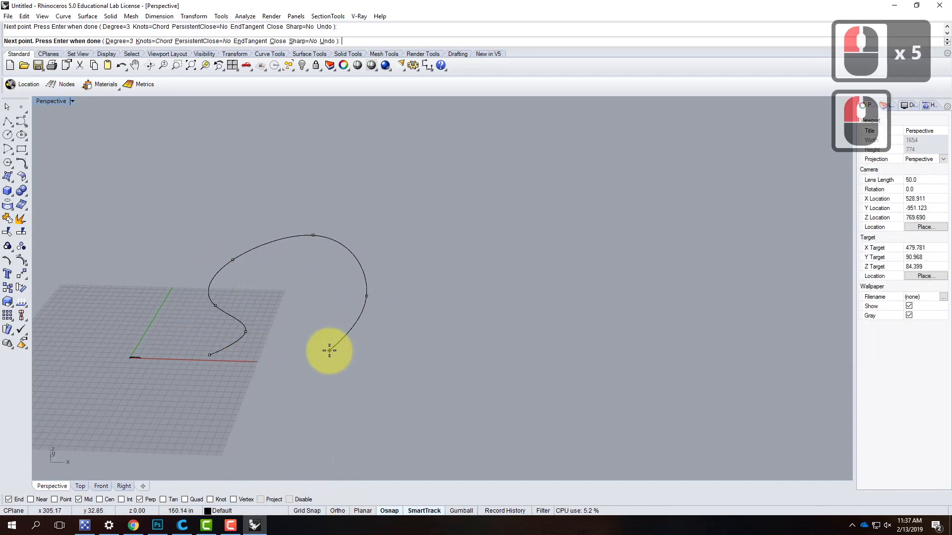
key("Return")
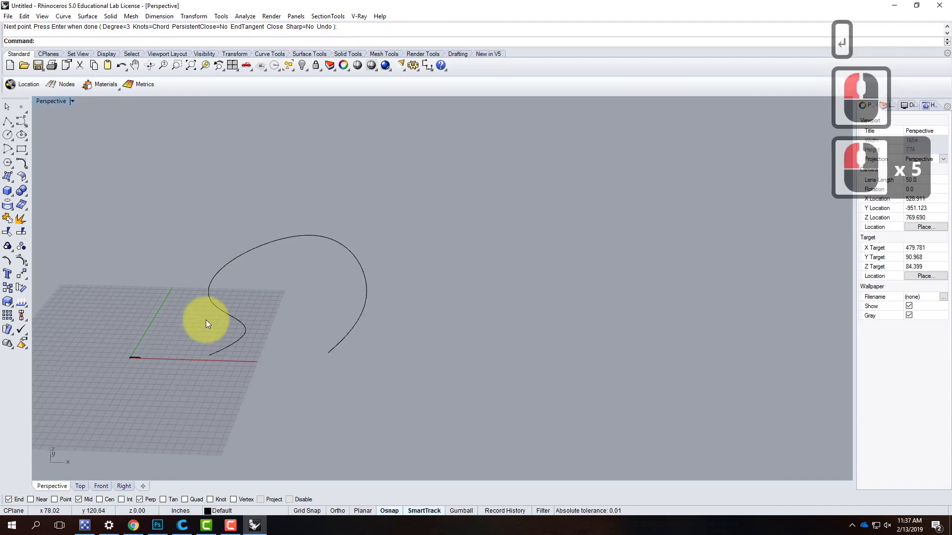
- Turn on the control points of the new freeform curve
left_click(243, 336)
type(";pointson")
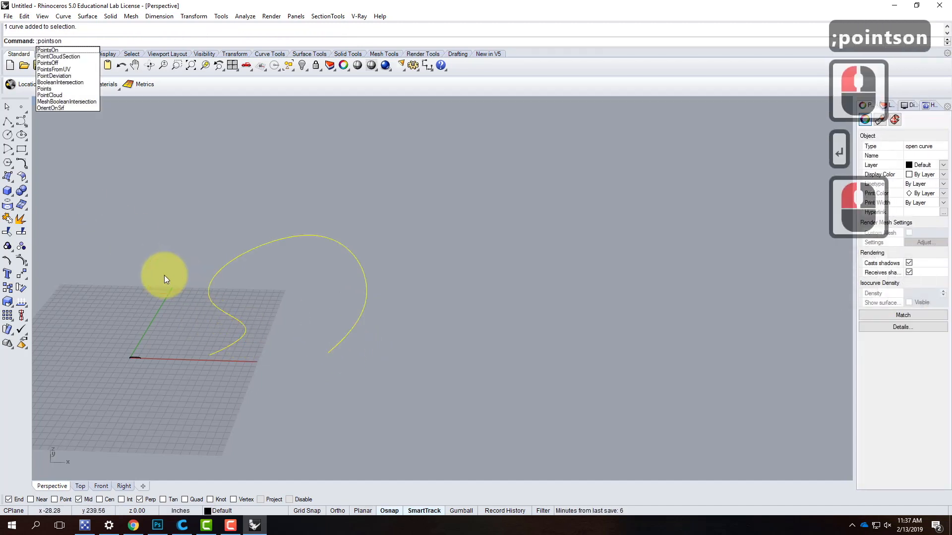
key("Return")
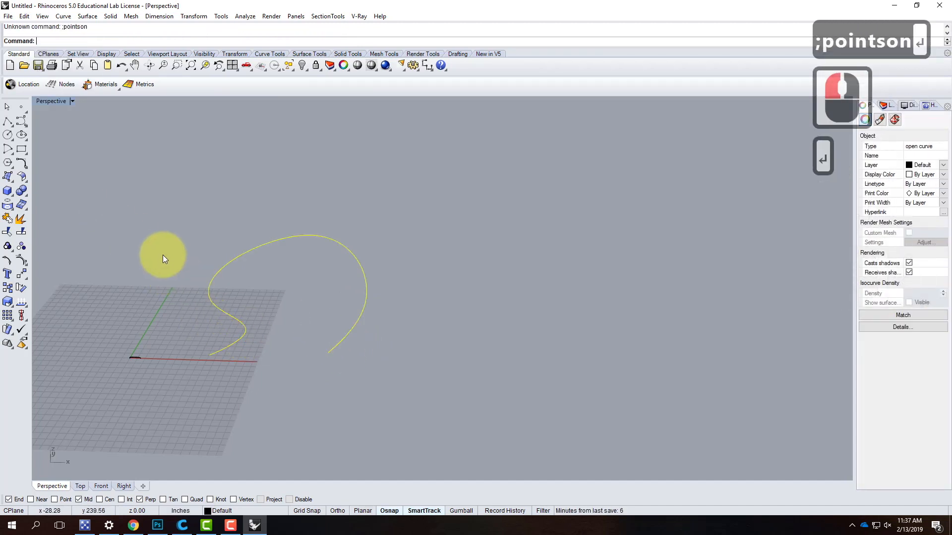
type("pointson")
key("Return")
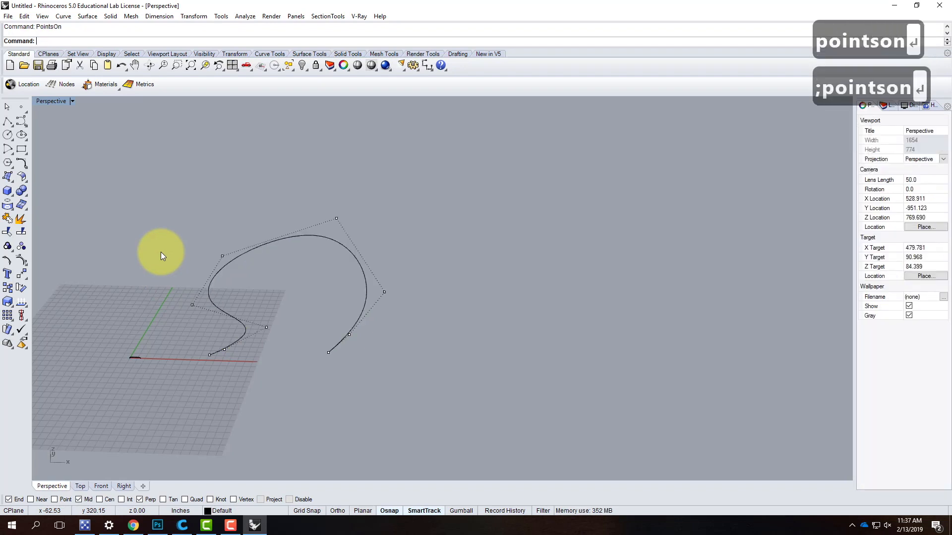
- Raise four of the curve's inner control points vertically above the ground plane with a vertical Move, and turn the control points off
right_click_drag(436, 291, 358, 289)
left_click_drag(326, 258, 359, 321)
left_click_drag(511, 269, 518, 334, "shift")
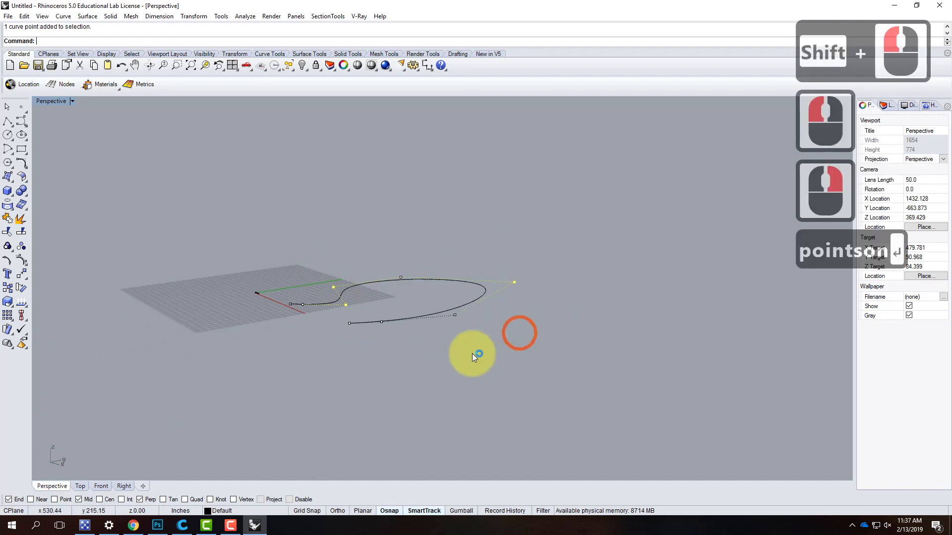
left_click_drag(419, 290, 469, 337, "shift")
type("move")
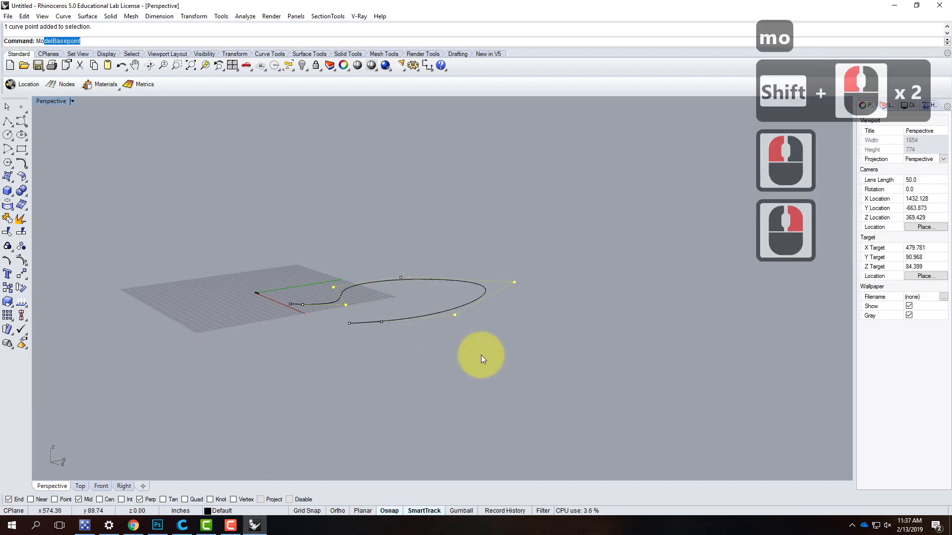
key("Return")
type("v")
key("Return")
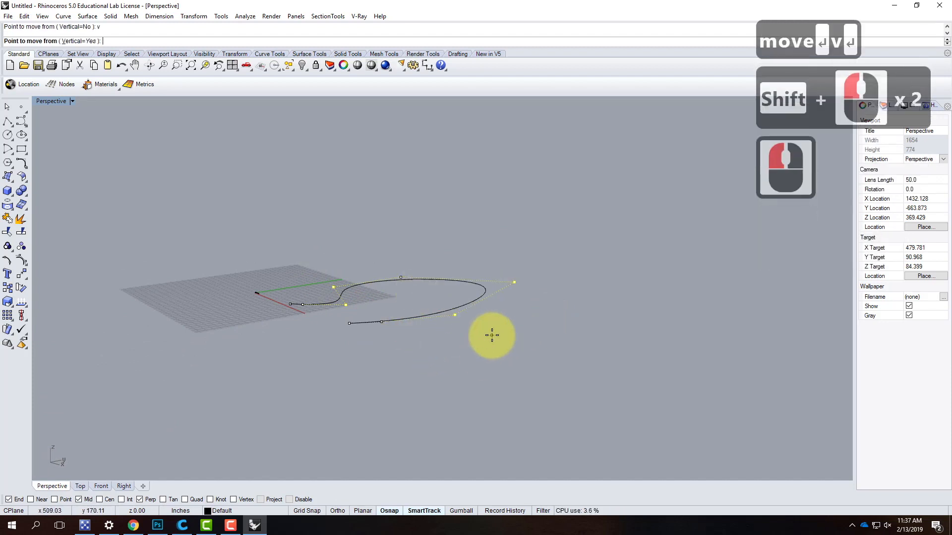
left_click(491, 333)
left_click(491, 302)
left_click(338, 343)
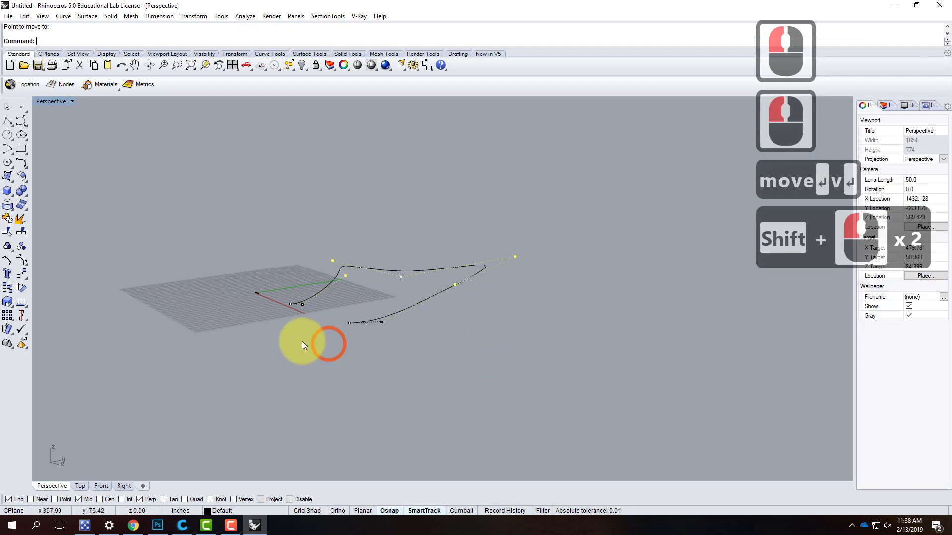
key("Escape")
key("Escape")
- Draw a circle flat on the ground plane, centred on the freeform curve's end near the red axis
right_click_drag(291, 374, 365, 368)
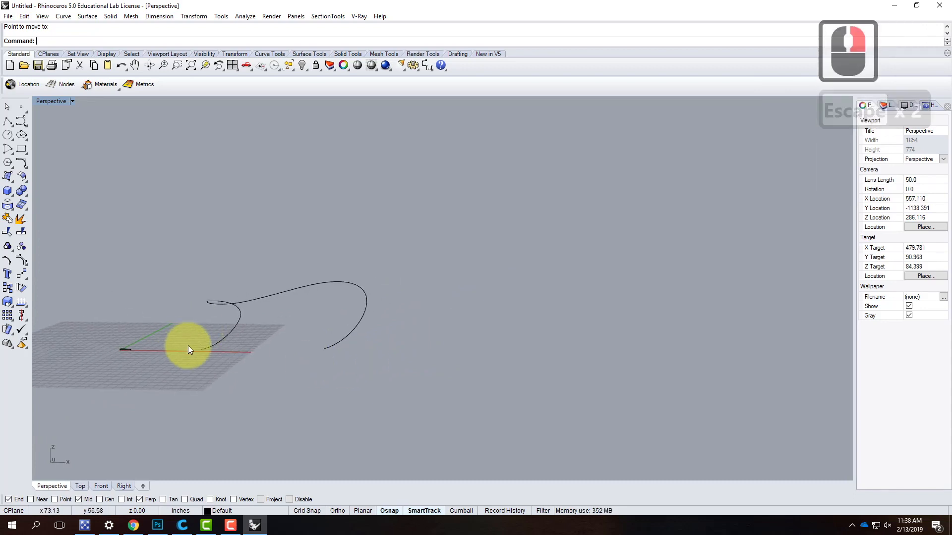
scroll(257, 380, "up", 5)
scroll(257, 380, "up", 3)
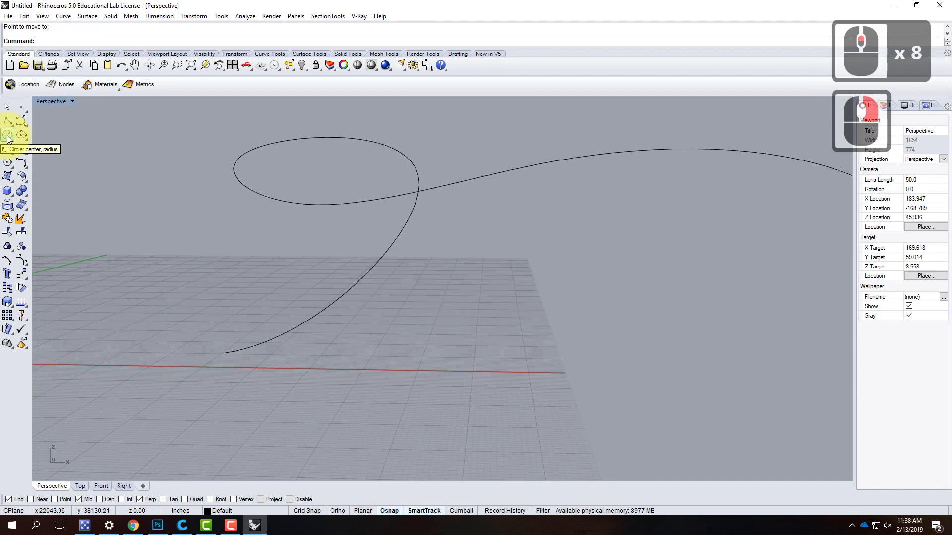
left_click(7, 137)
left_click(226, 353)
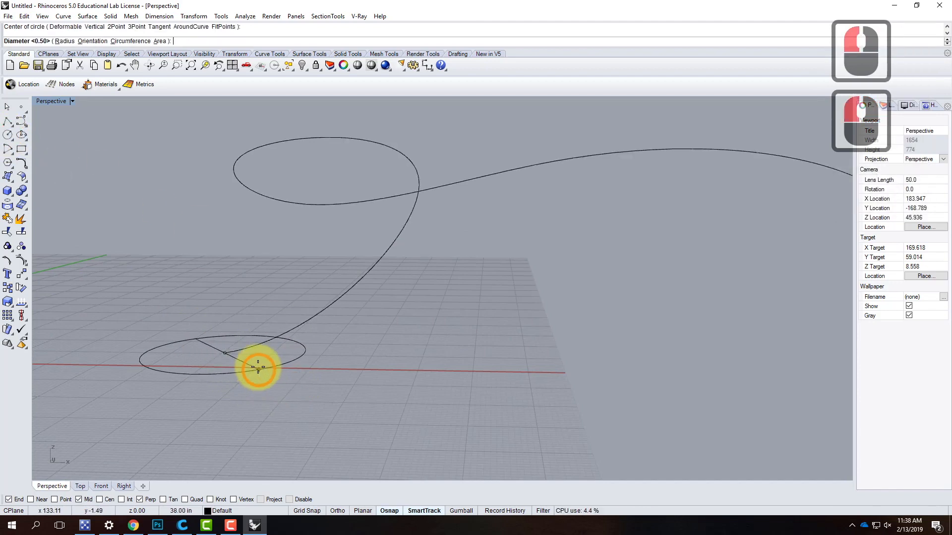
left_click(234, 362)
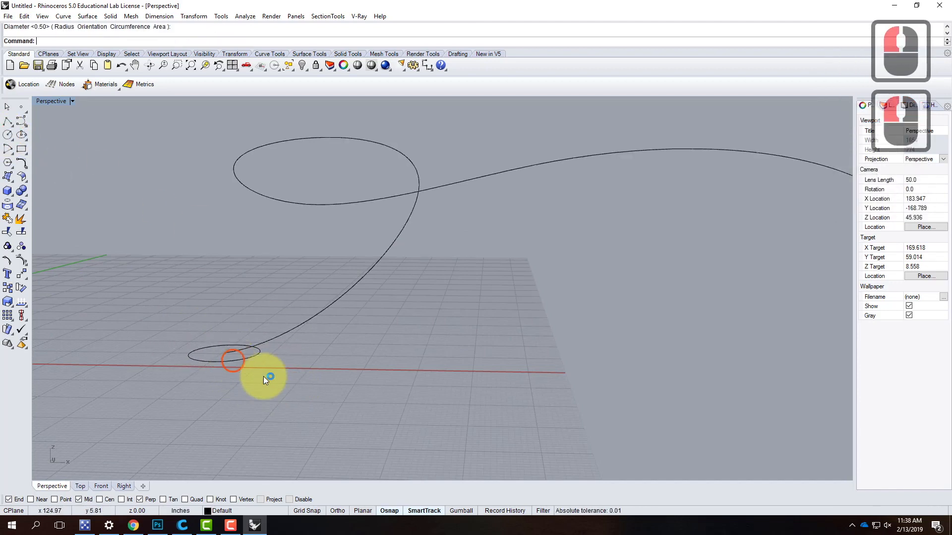
- Rotate the circle in 3D about an axis through the curve's end so that it stands upright across the curve
double_click(242, 361)
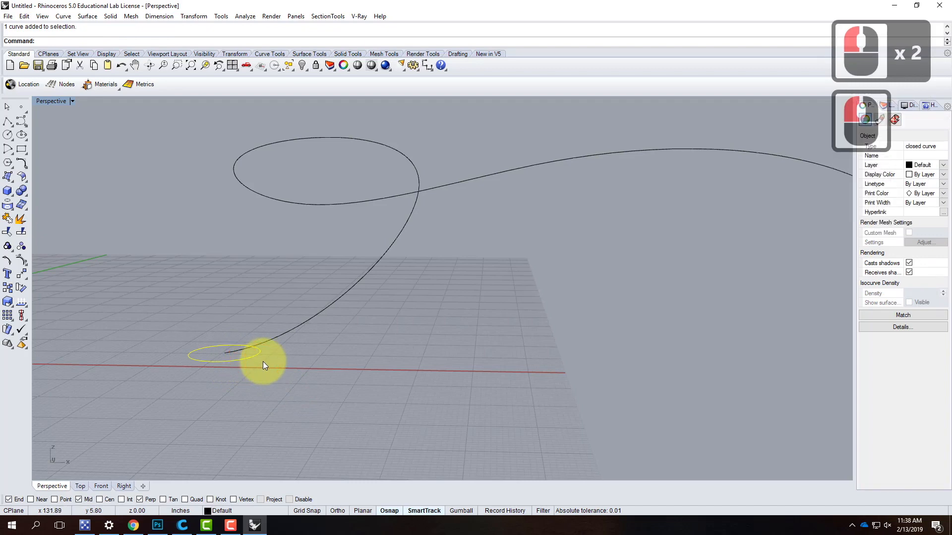
type("rotae3d")
key("Return")
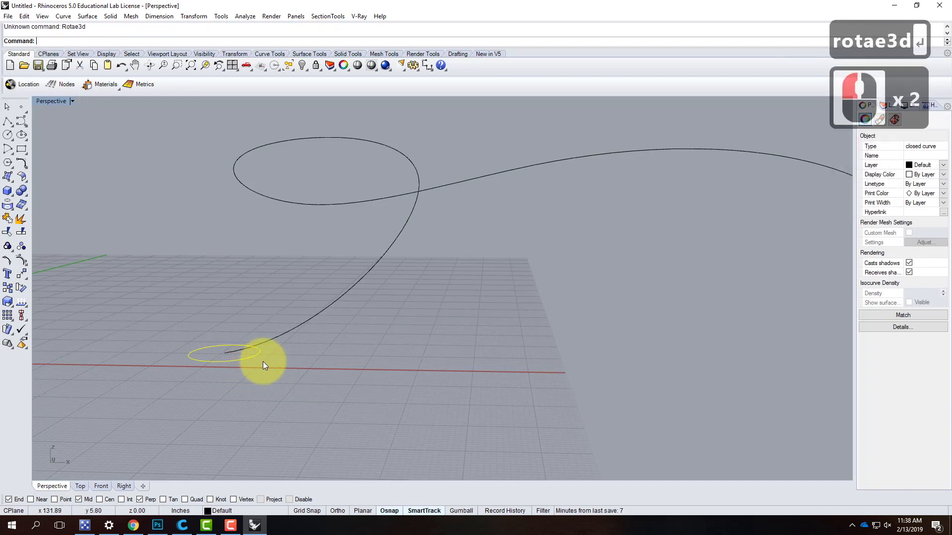
type("rotate3d")
key("Return")
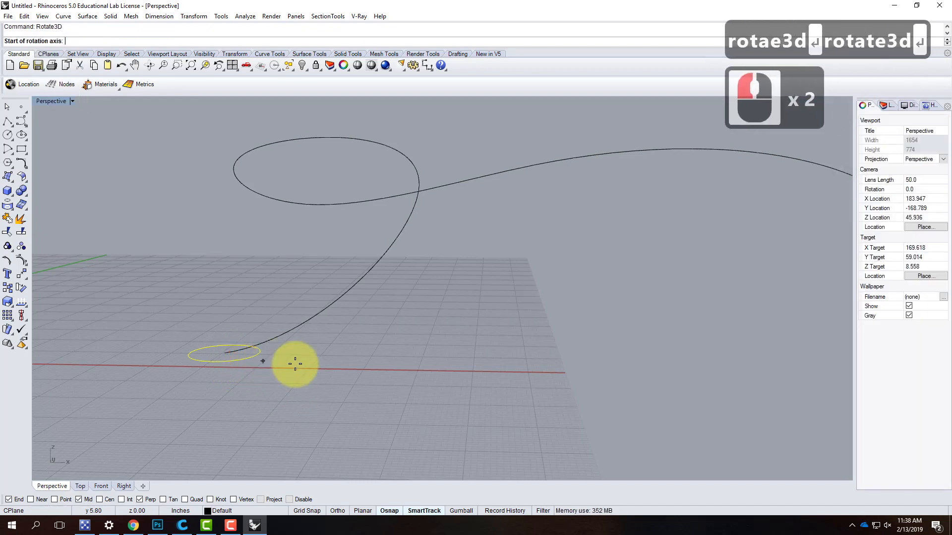
left_click(224, 353)
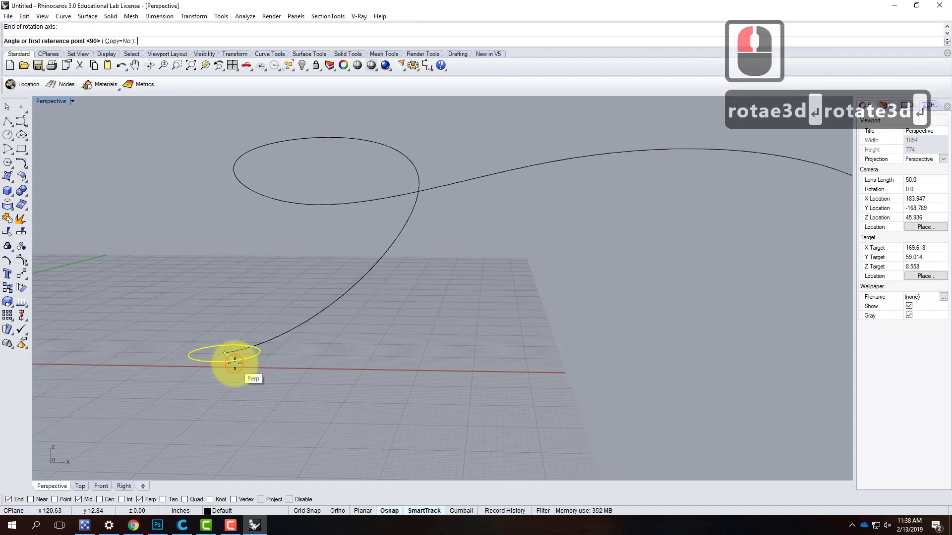
left_click(234, 361)
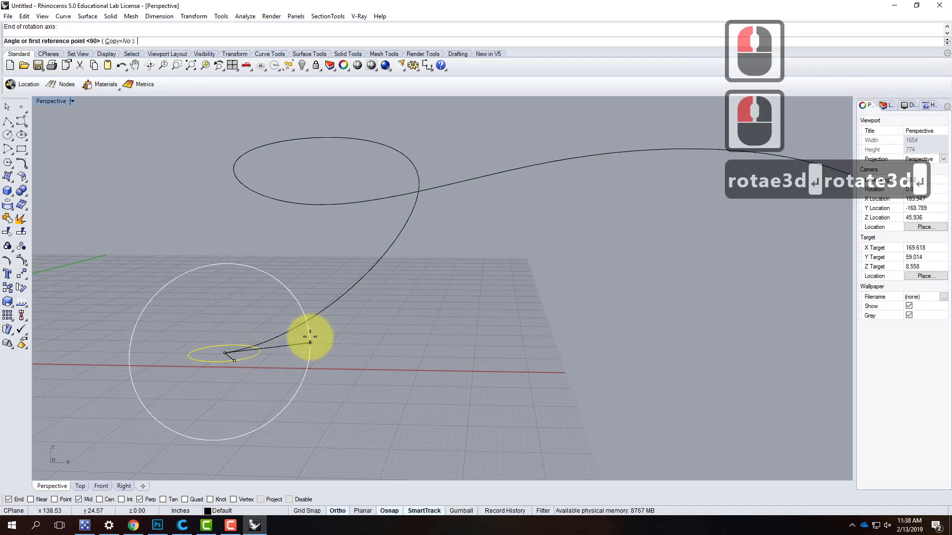
left_click(273, 292, "shift")
left_click(231, 347, "shift")
right_click_drag(233, 349, 306, 375)
key("Escape")
- Sweep the upright circle along the freeform curve with Sweep 1 Rail, keeping the default seam and sweep options
scroll(317, 329, "down", 5)
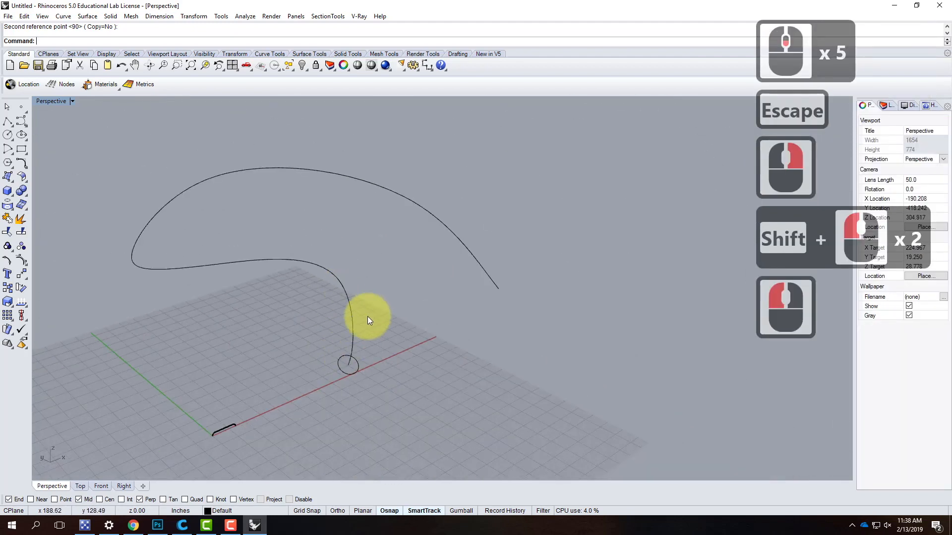
type("swee")
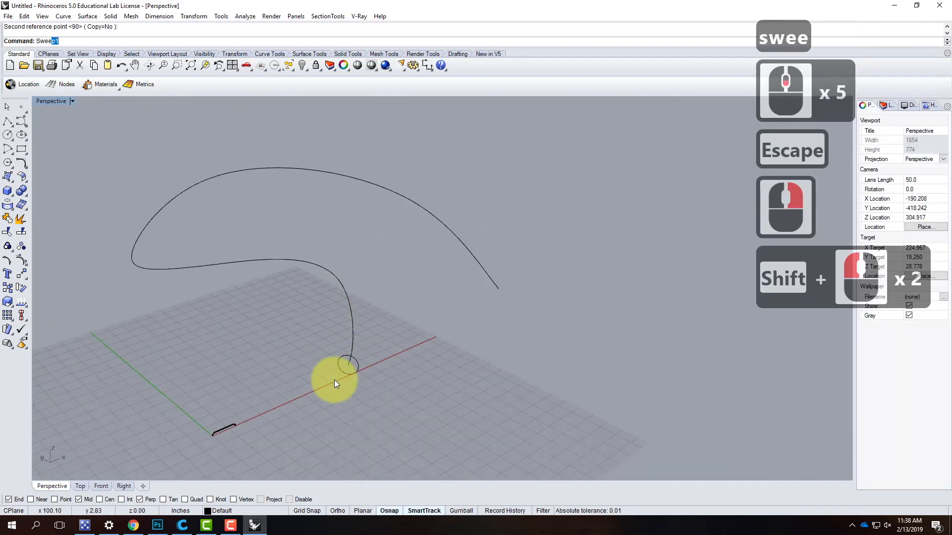
key("Return")
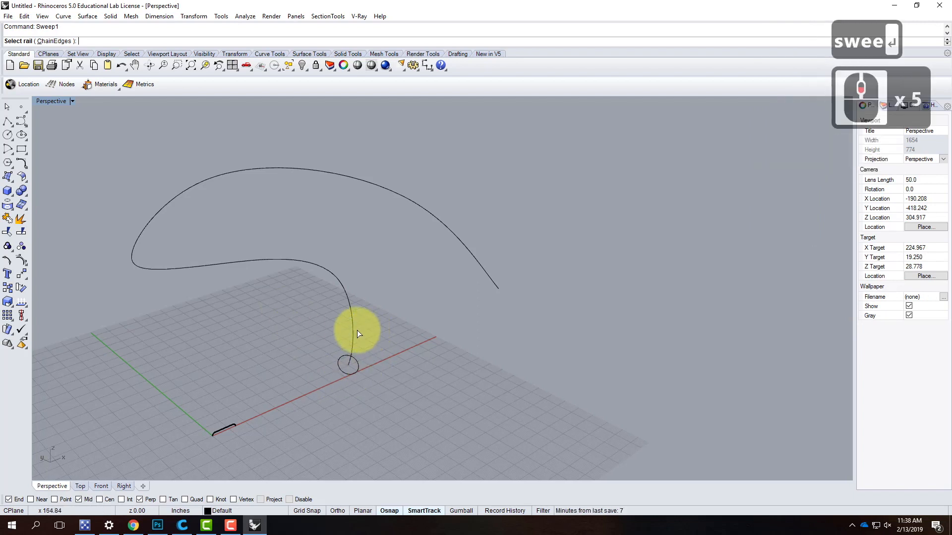
left_click(351, 328)
left_click(343, 358)
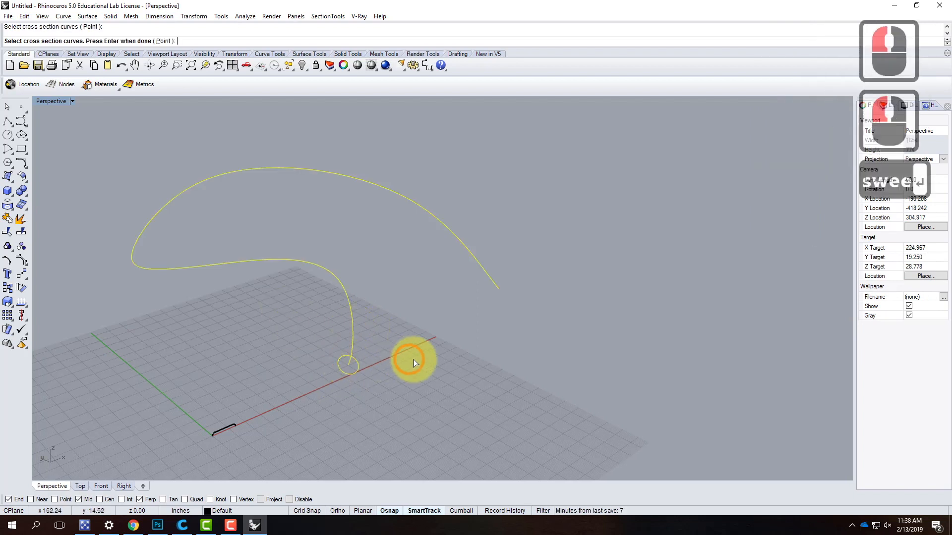
key("Return")
key("Return")
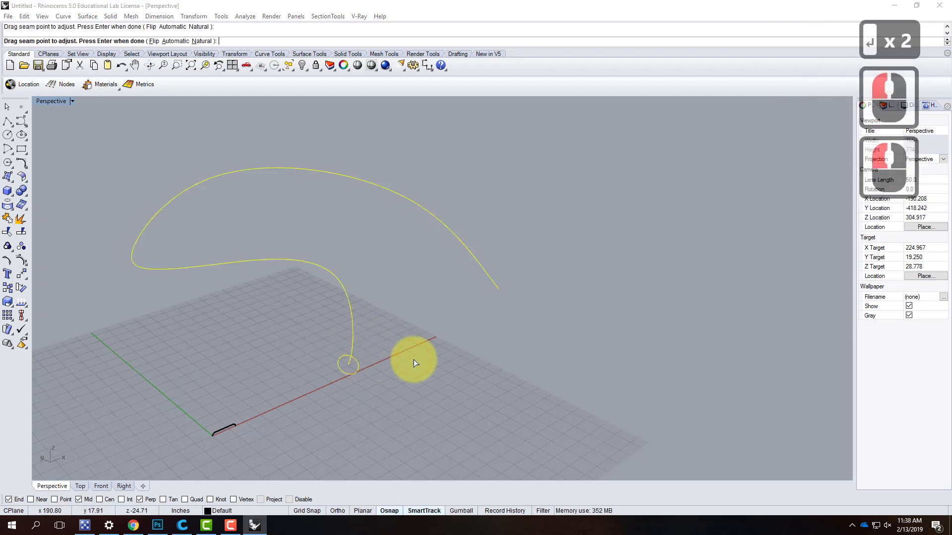
left_click(90, 328)
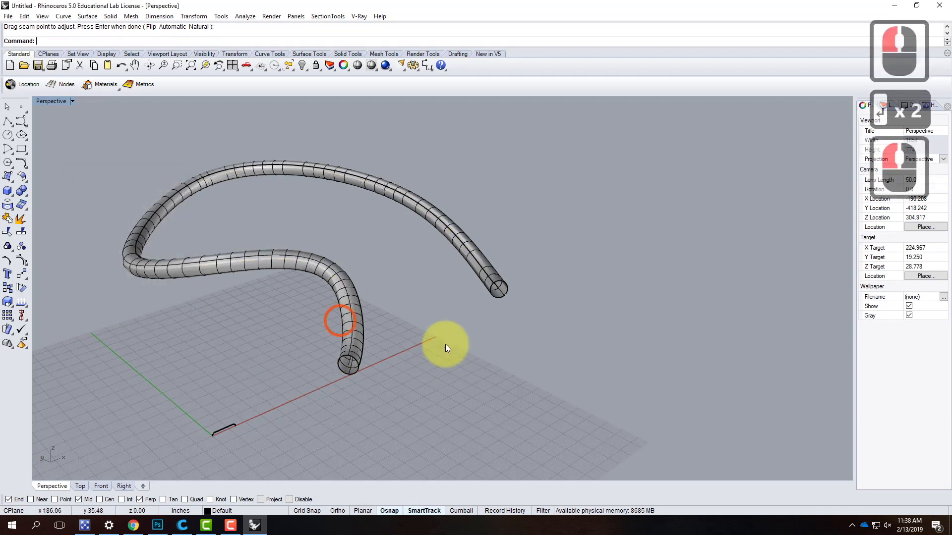
mouse_move(549, 378)
right_mouse_down()
mouse_move(397, 361)
mouse_move(540, 392)
right_mouse_up()
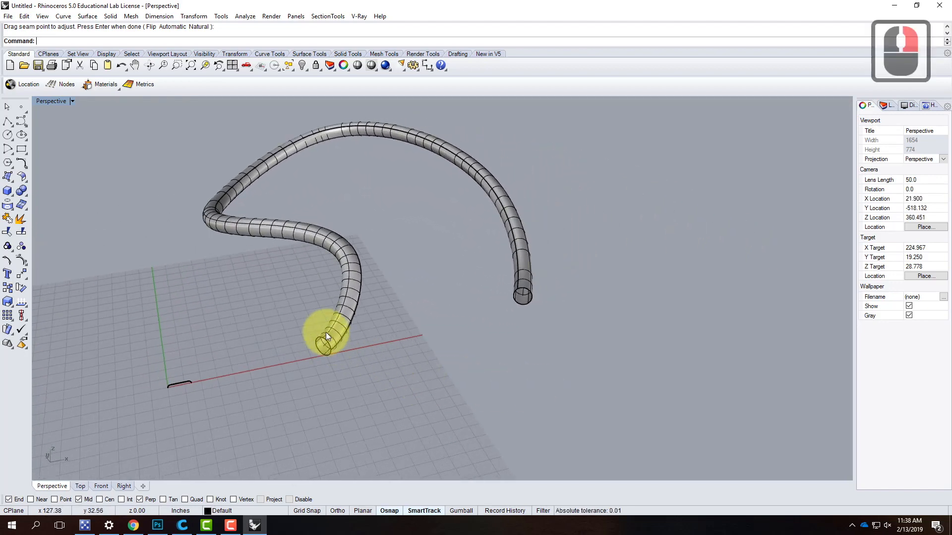
- Undo the sweep along the freeform curve and delete its circular cross section
key("ctrl+z")
left_click(331, 350)
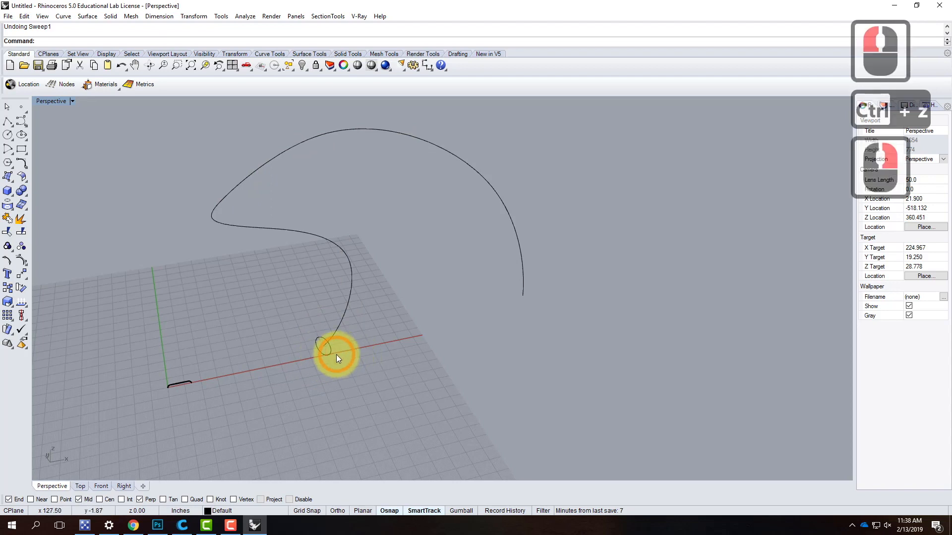
left_click(326, 346)
key("Delete")
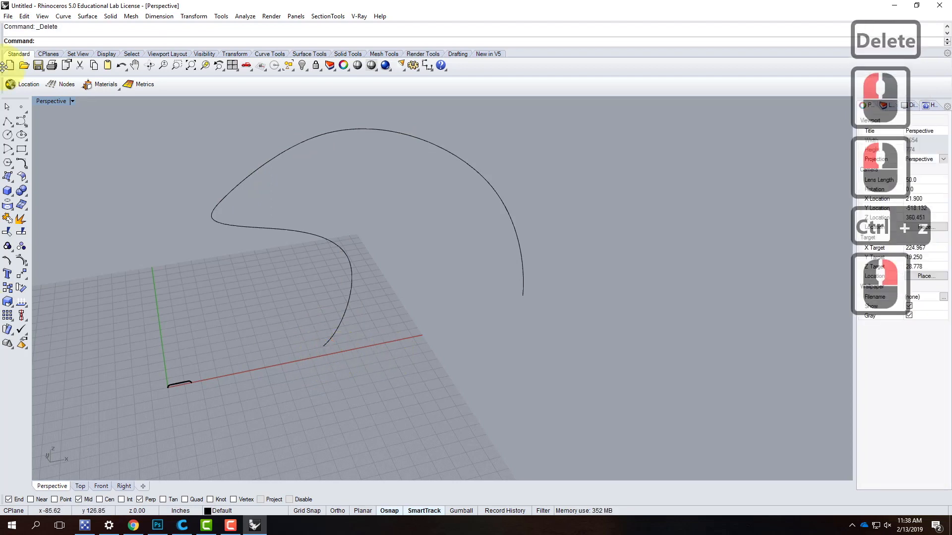
- Draw a narrow rectangle on the ground plane with its first corner at the freeform curve's end
left_click(22, 150)
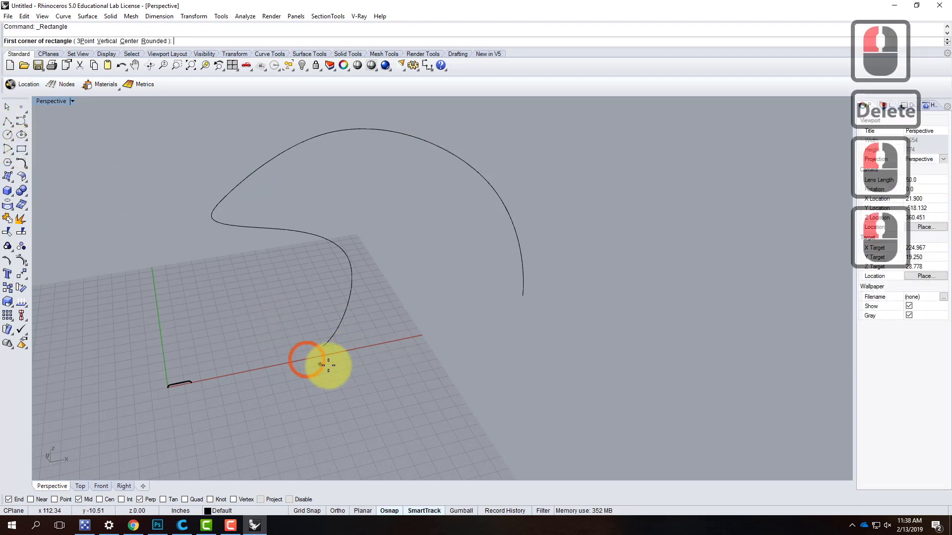
left_click(324, 346)
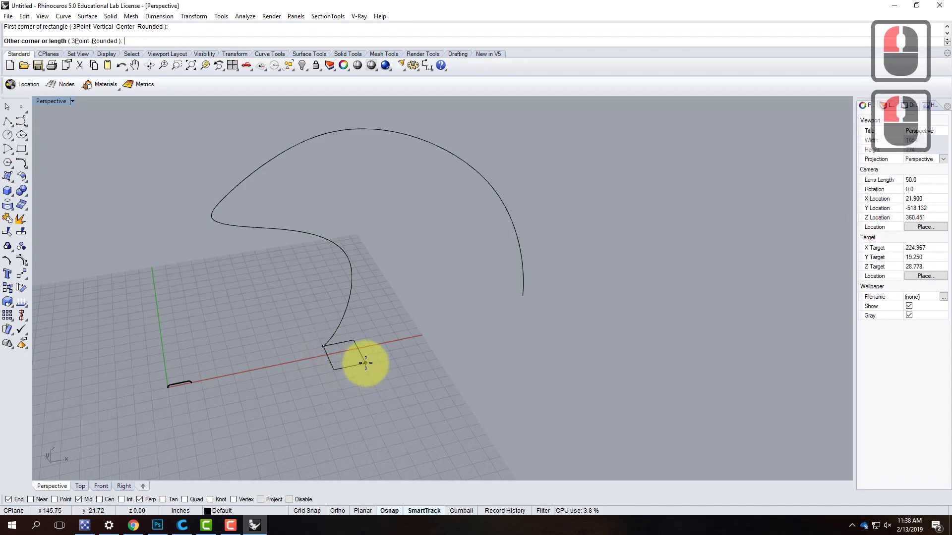
left_click(353, 382)
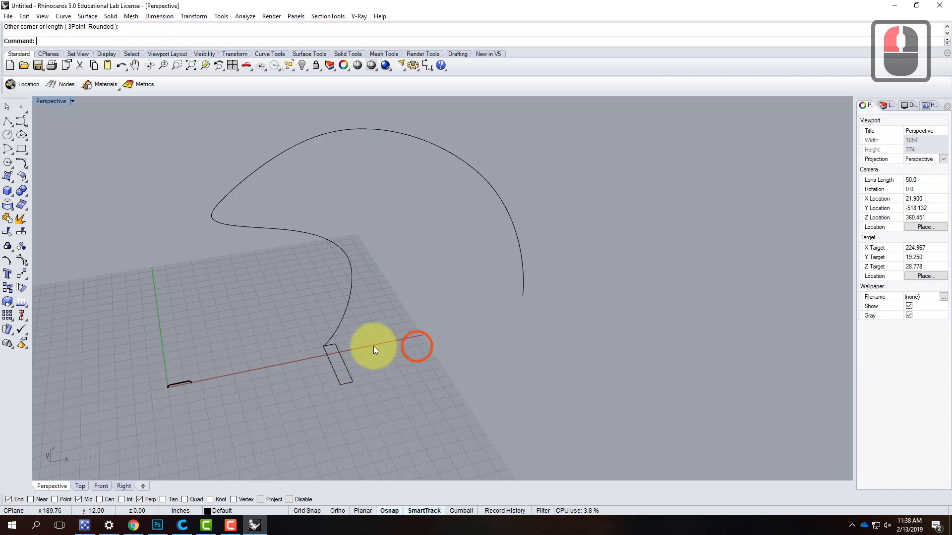
- Rotate the narrow rectangle on the ground plane about the freeform curve's end, swinging it counterclockwise toward the red X axis
left_click(355, 364)
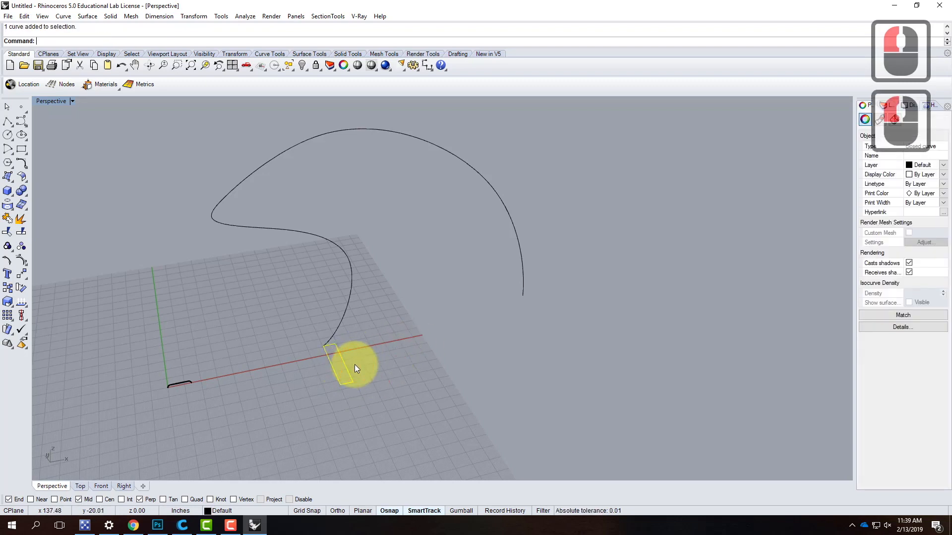
type("ro")
key("BackSpace")
type("tate")
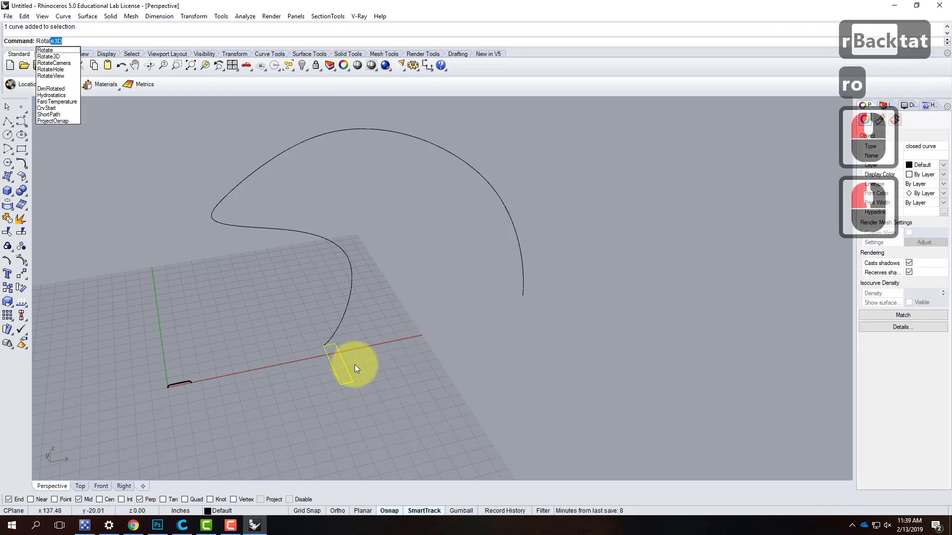
key("Return")
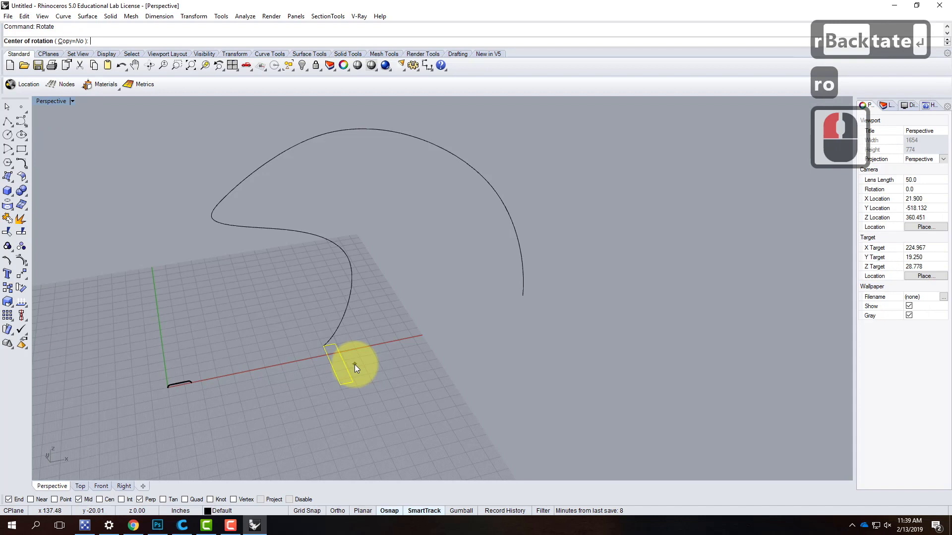
left_click(323, 346)
left_click(345, 391)
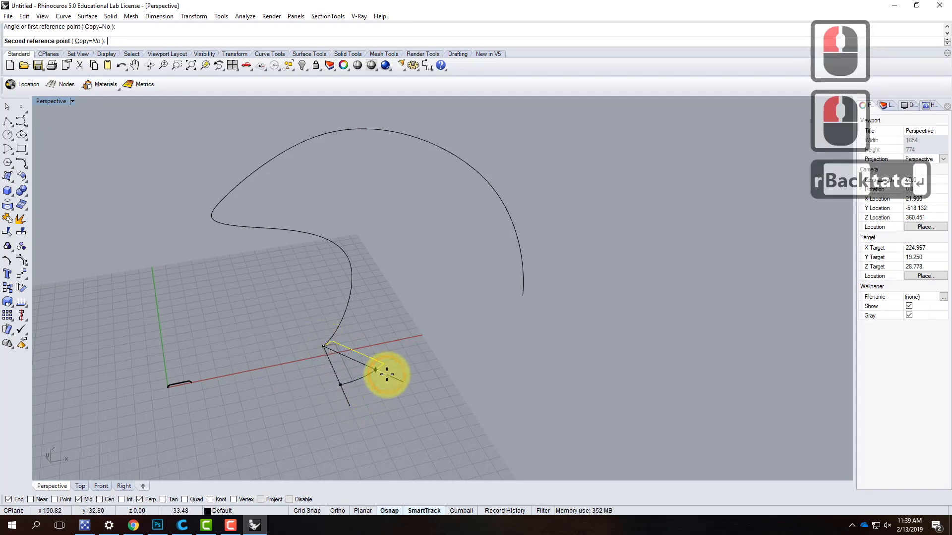
left_click(397, 346)
- Rotate the rectangle 90° in 3D about its long edge at the curve's end so that it stands upright
type("rotat3d")
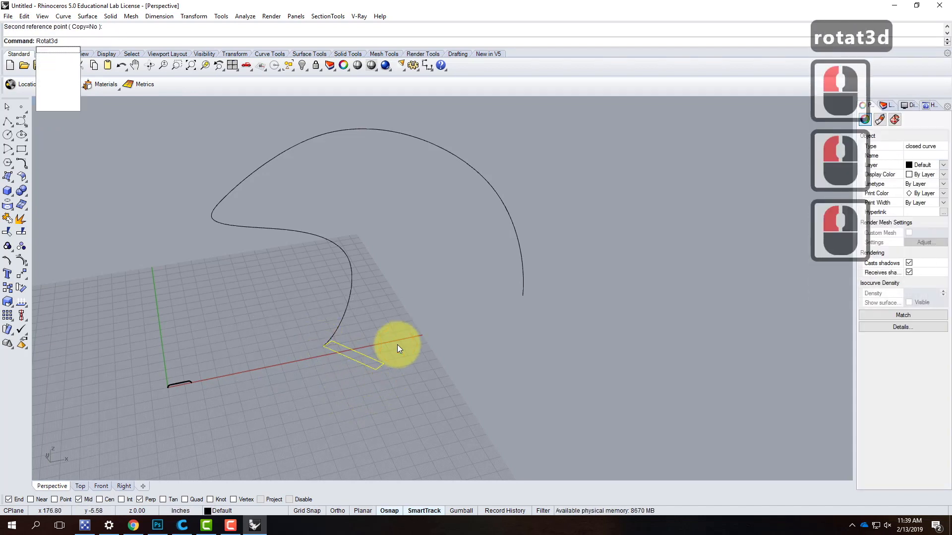
key("BackSpace")
key("BackSpace")
type("ed")
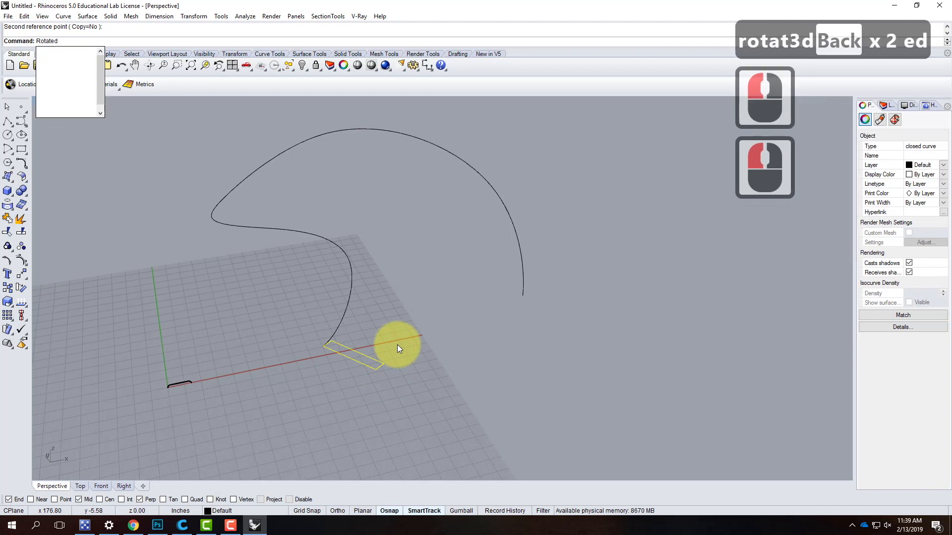
key("BackSpace")
type("3d")
key("Return")
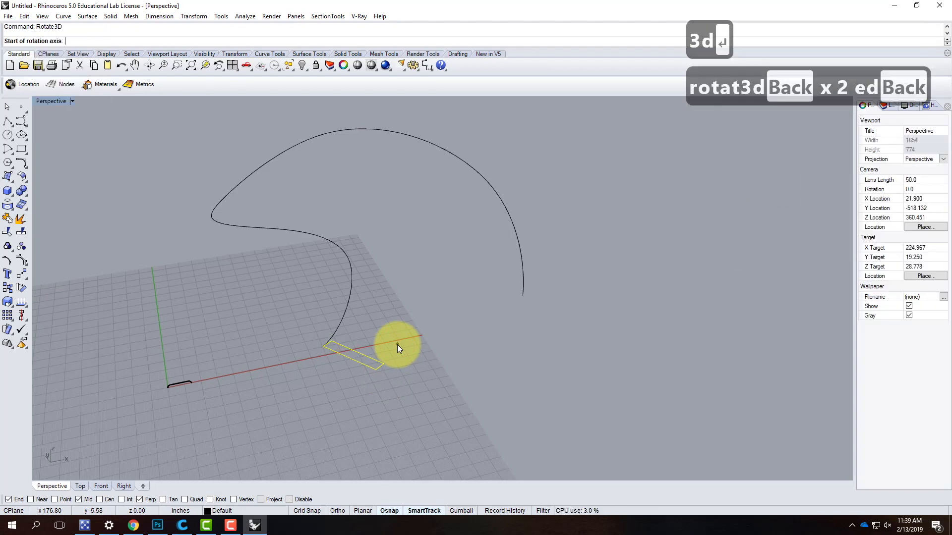
left_click(323, 346)
left_click(375, 370)
left_click(355, 357)
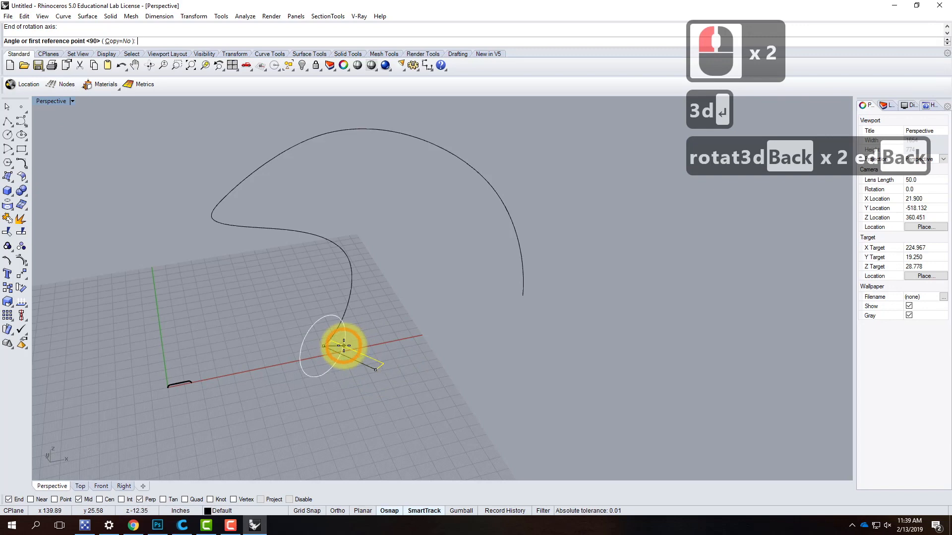
left_click(357, 396)
left_click(404, 403, "shift")
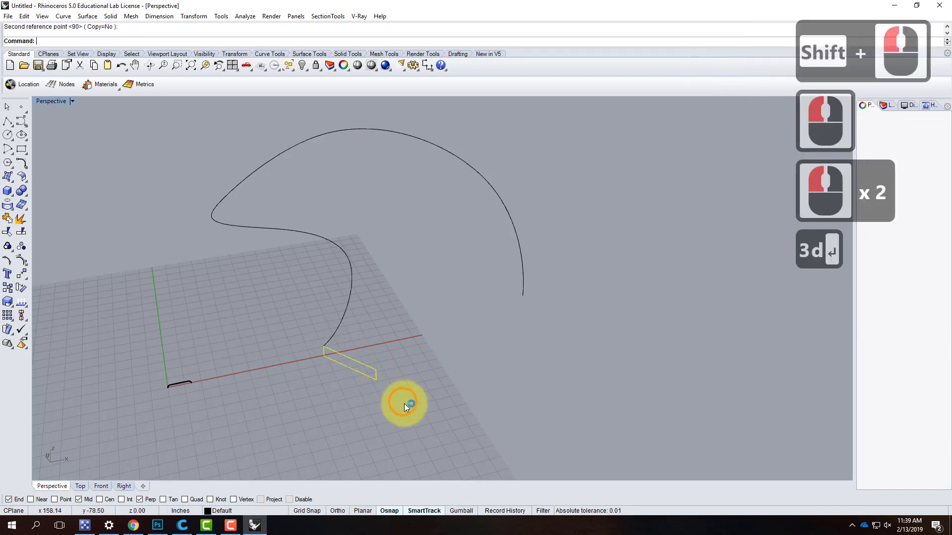
key("Escape")
key("Escape")
left_click(371, 388)
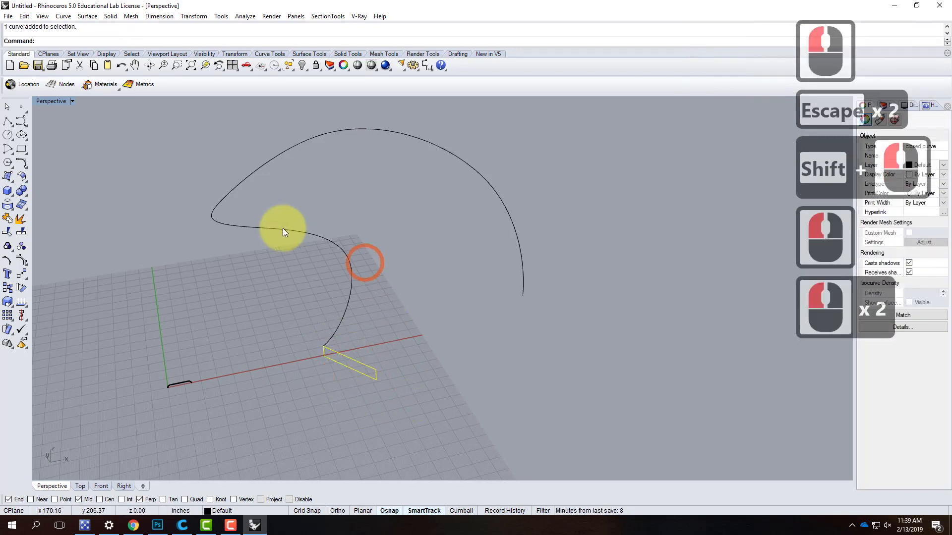
key("Escape")
- Set up a Sweep 1 Rail along the freeform curve with the upright rectangle as cross section, keeping the default seam
type("sweep1")
key("Return")
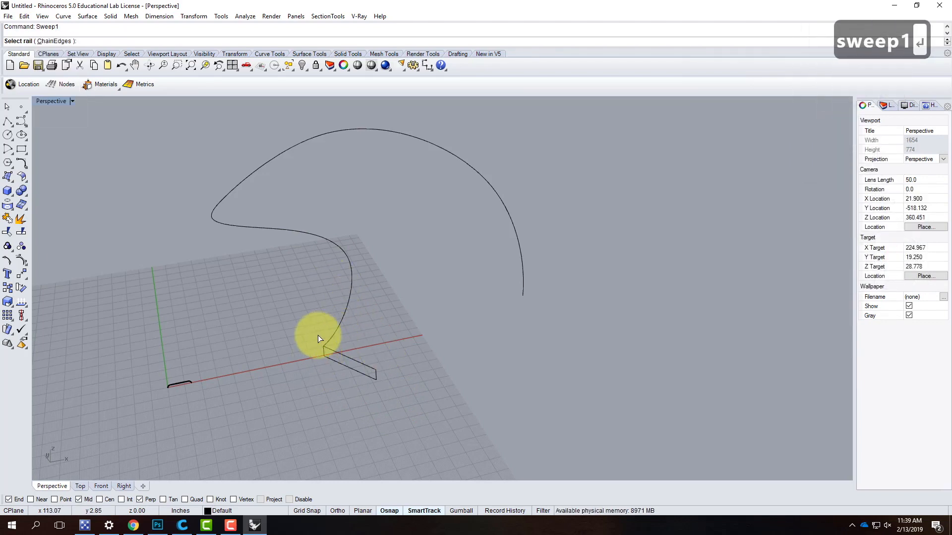
left_click(336, 329)
left_click(352, 361)
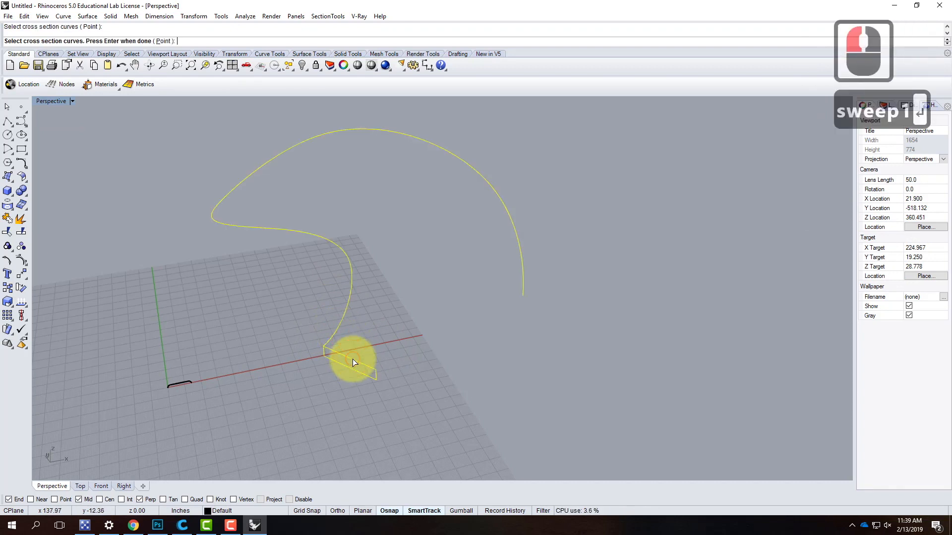
key("Return")
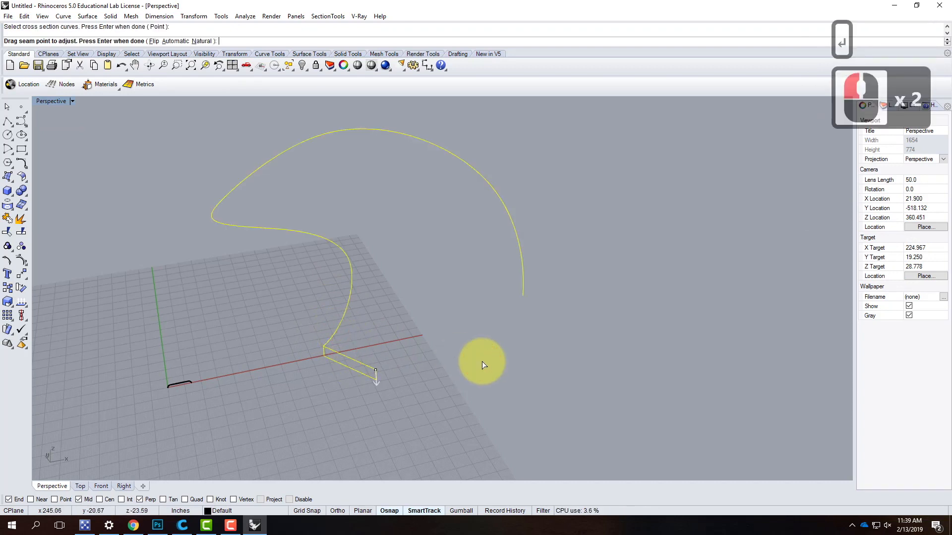
key("Return")
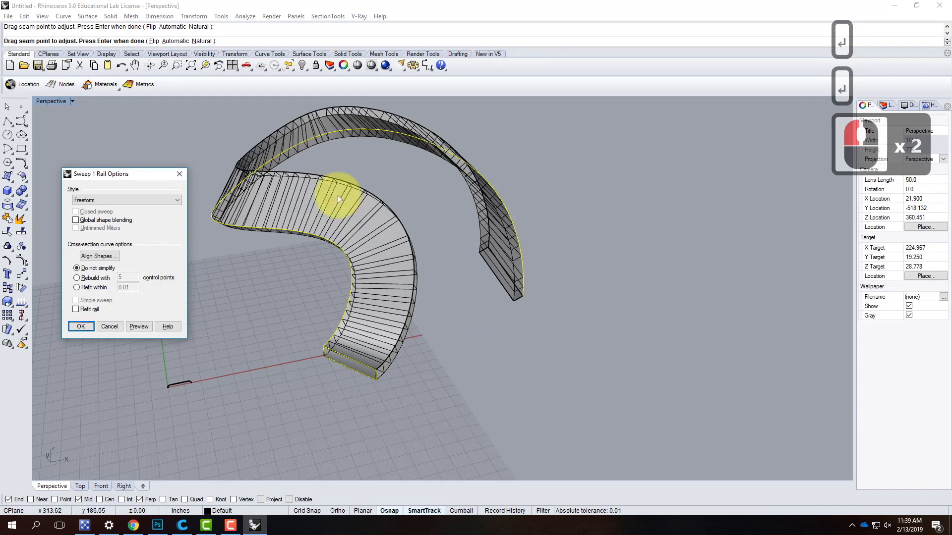
left_click_drag(116, 176, 599, 173)
right_click_drag(481, 340, 368, 352)
right_click_drag(306, 220, 614, 210)
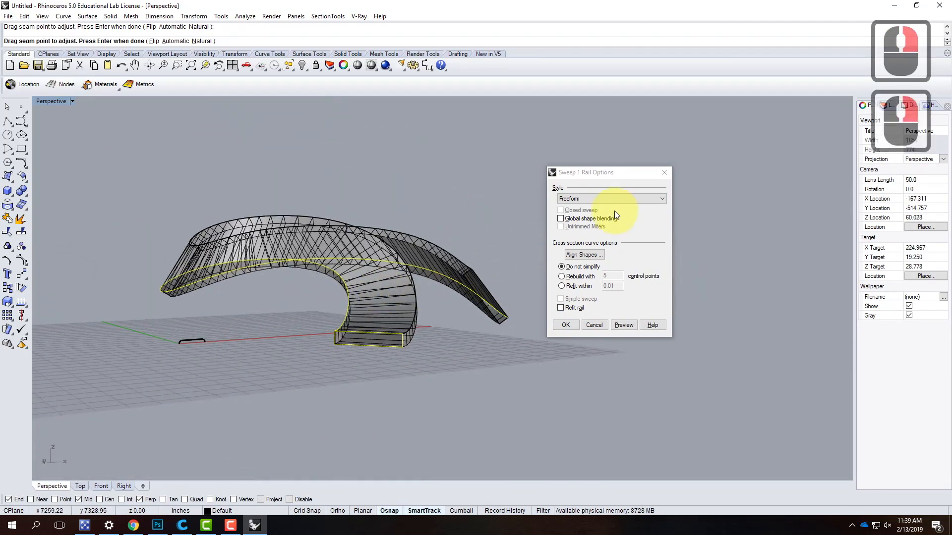
- Preview the rectangular sweep in the Roadlike Top style and inspect its shape along the curve from several angles
left_click(560, 198)
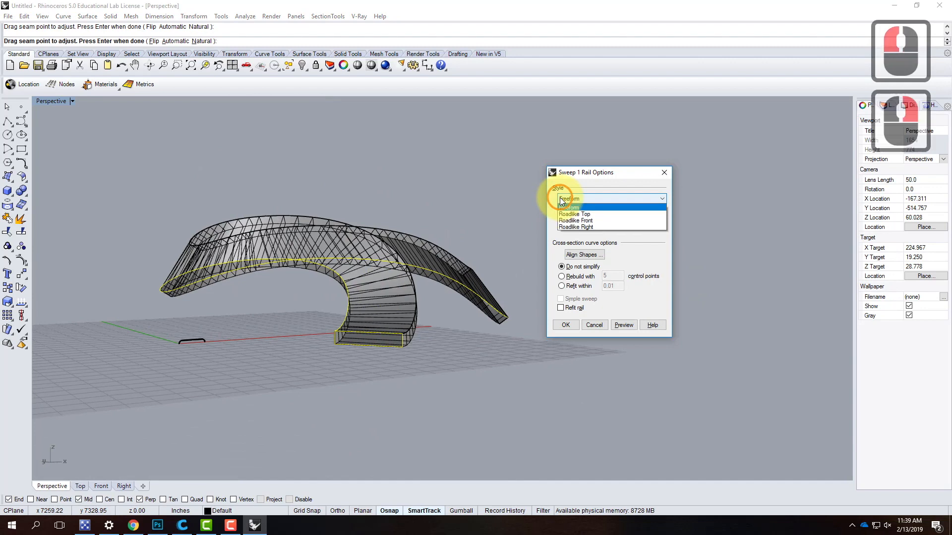
left_click(587, 215)
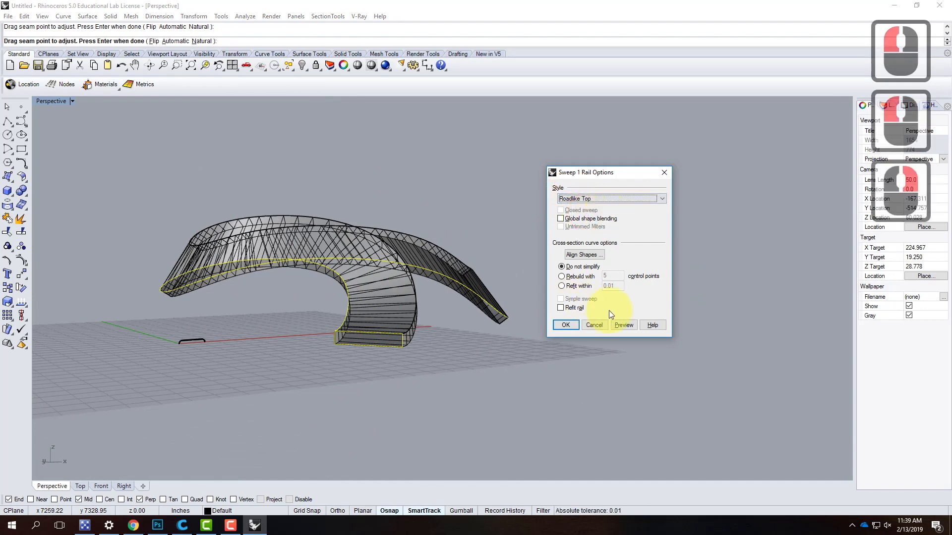
left_click(623, 325)
right_click_drag(484, 242, 330, 348)
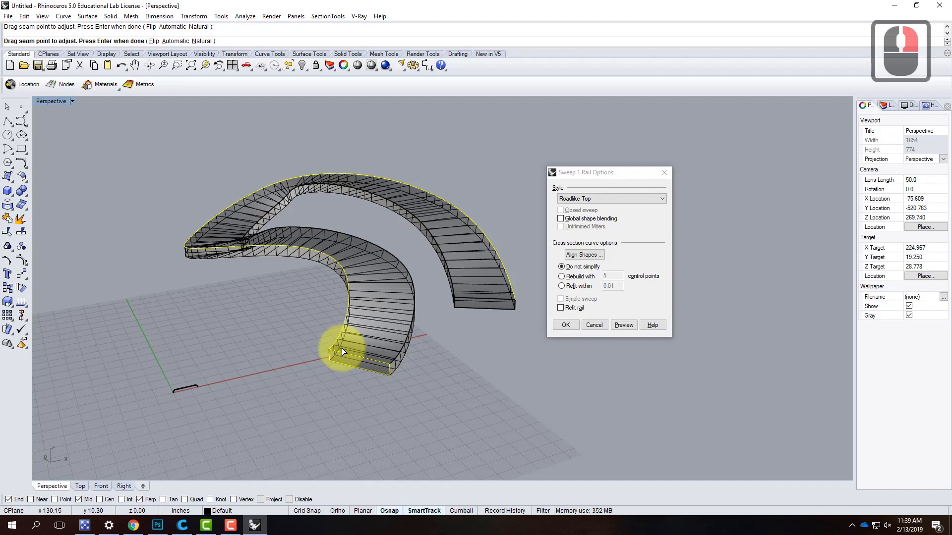
scroll(369, 266, "up", 3)
right_click_drag(325, 410, 372, 440)
scroll(396, 292, "down", 4)
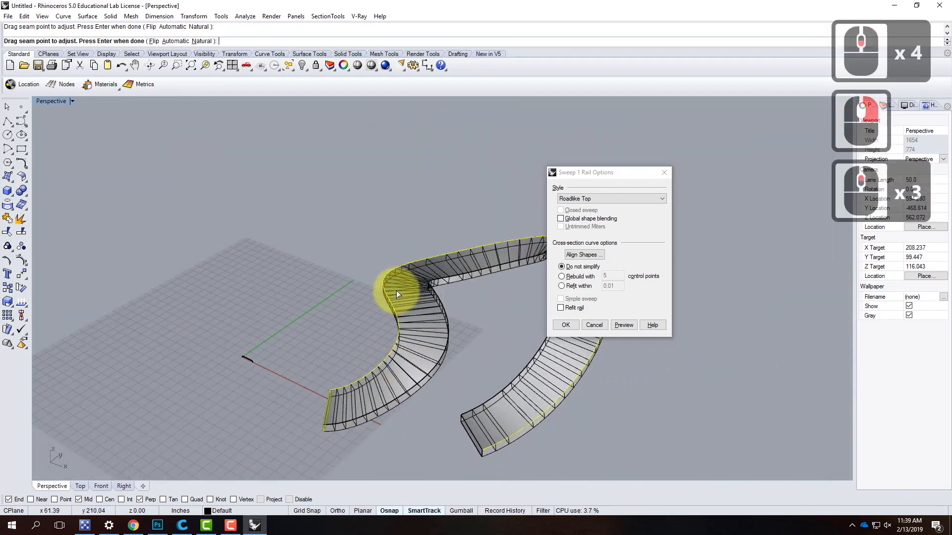
scroll(396, 292, "up", 4)
right_click_drag(321, 340, 372, 295)
scroll(416, 286, "down", 3)
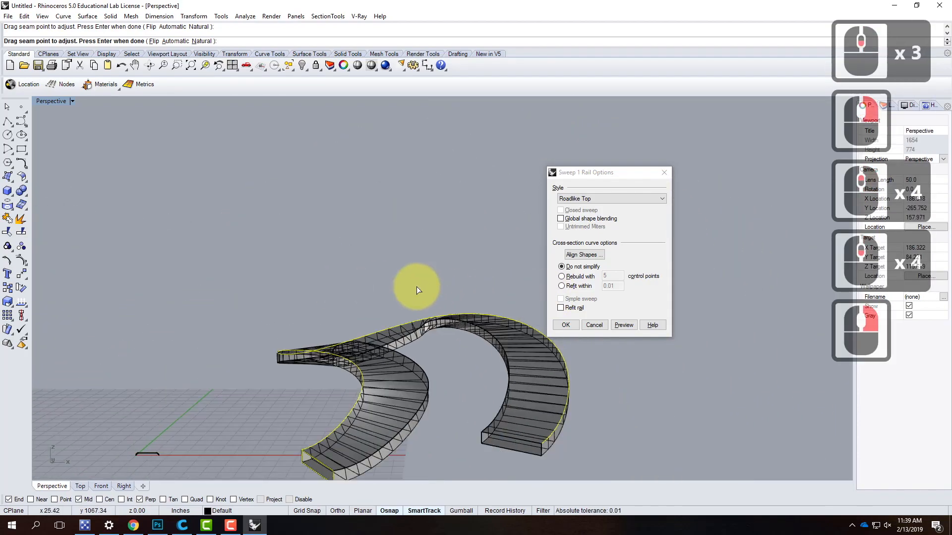
- Preview the rectangular sweep in the Roadlike Front style and view it from above
left_click(576, 199)
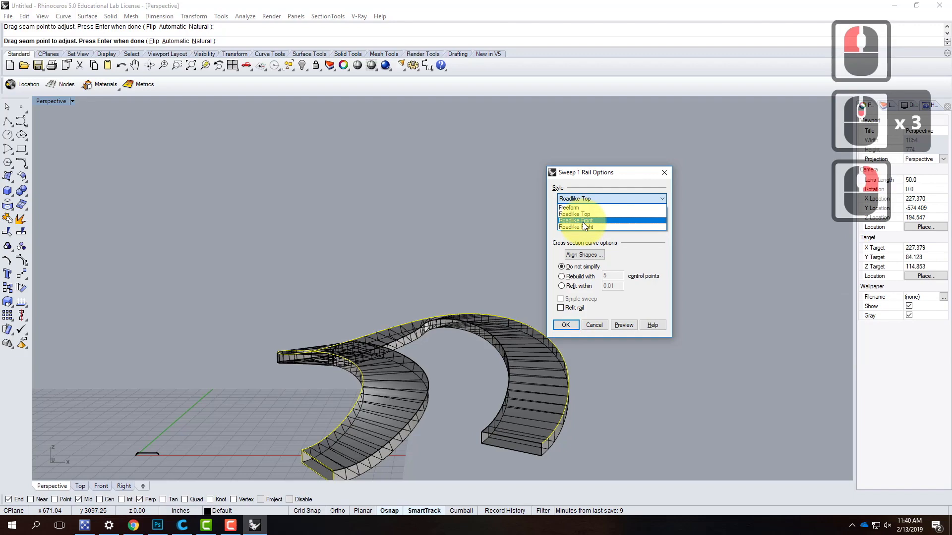
left_click(582, 220)
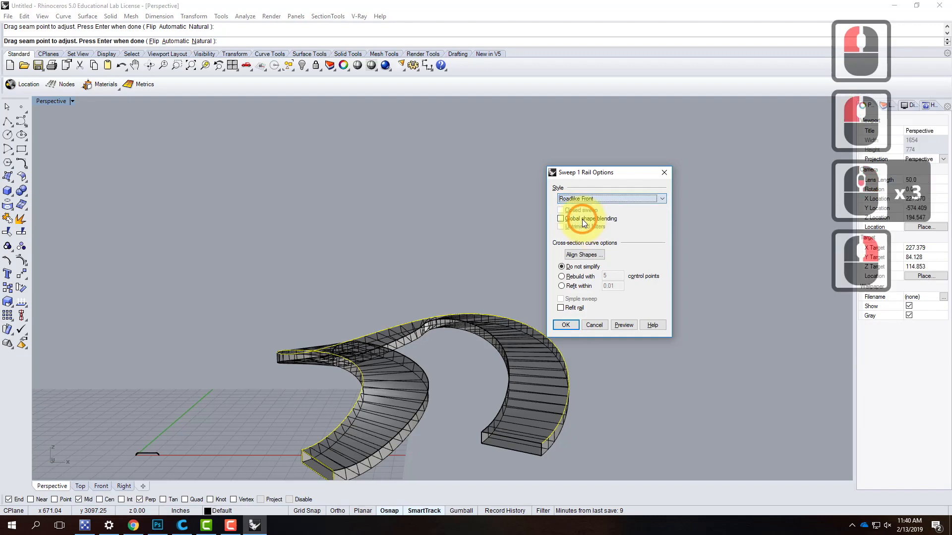
left_click(625, 326)
right_click_drag(379, 337, 501, 328)
- Return the sweep preview to the Roadlike Top style and cancel the sweep without creating it
left_click(594, 198)
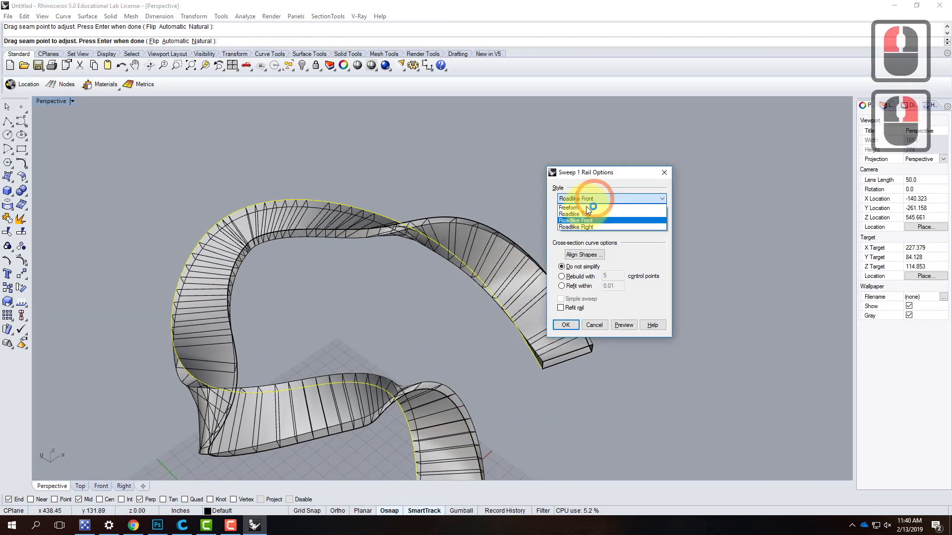
left_click(584, 214)
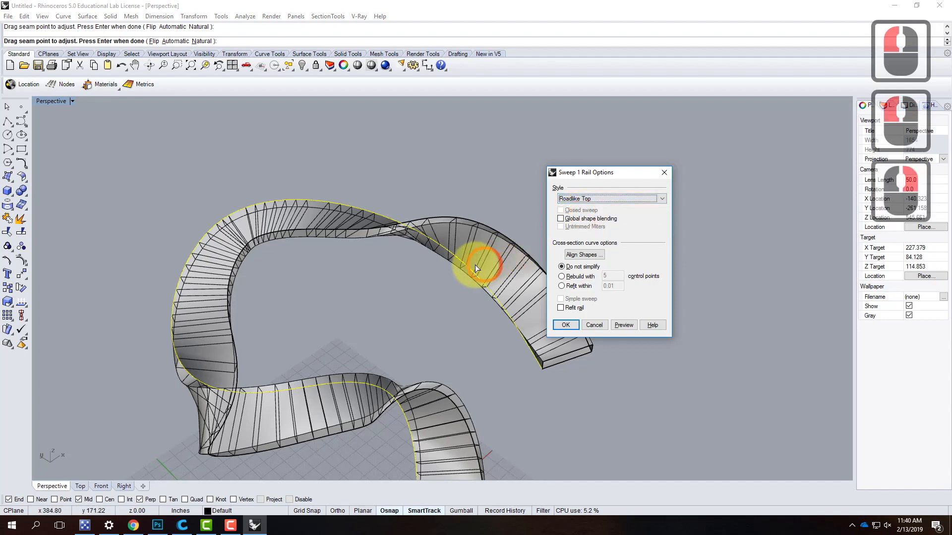
left_click(629, 326)
scroll(401, 198, "down", 4)
mouse_move(488, 311)
right_mouse_down()
mouse_move(458, 267)
mouse_move(476, 304)
mouse_move(470, 311)
right_mouse_up()
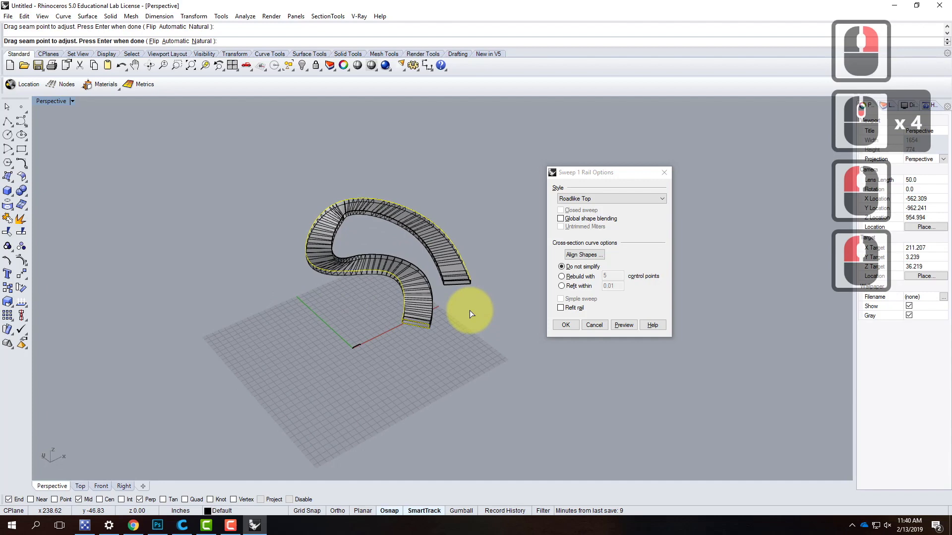
key("ctrl+z")
key("Escape")
- Copy the upright rectangle from its far upper corner to the curve's end, placing the copy end to end with the original
left_click(421, 326)
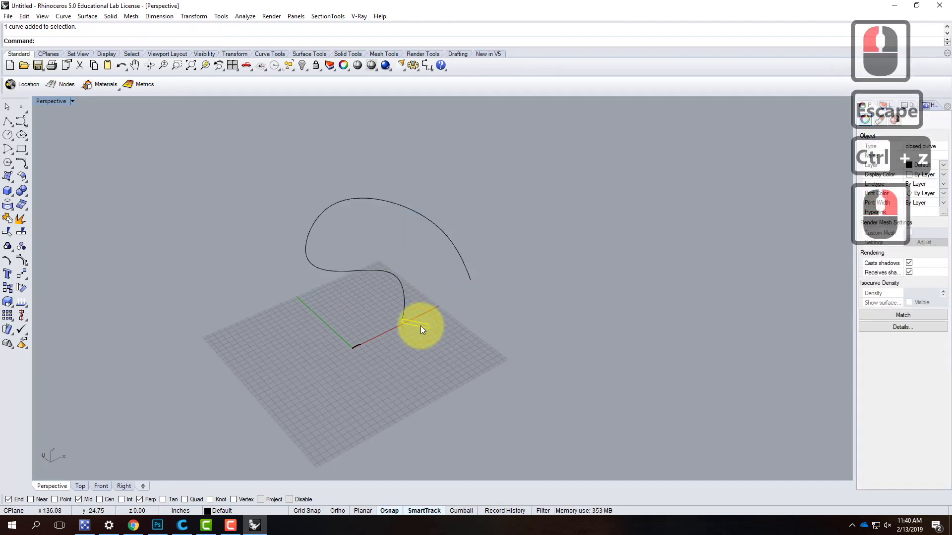
type("copy")
key("Return")
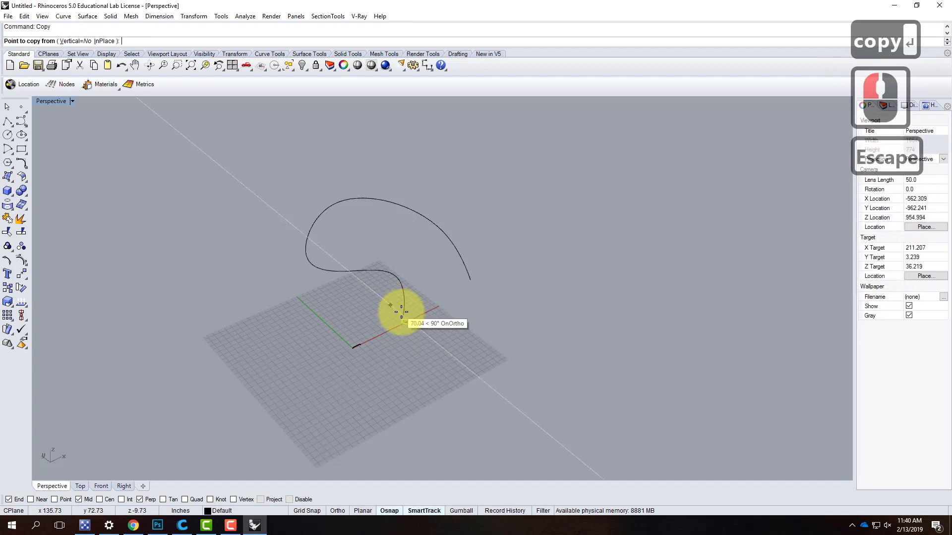
scroll(419, 317, "up", 4)
left_click(455, 336)
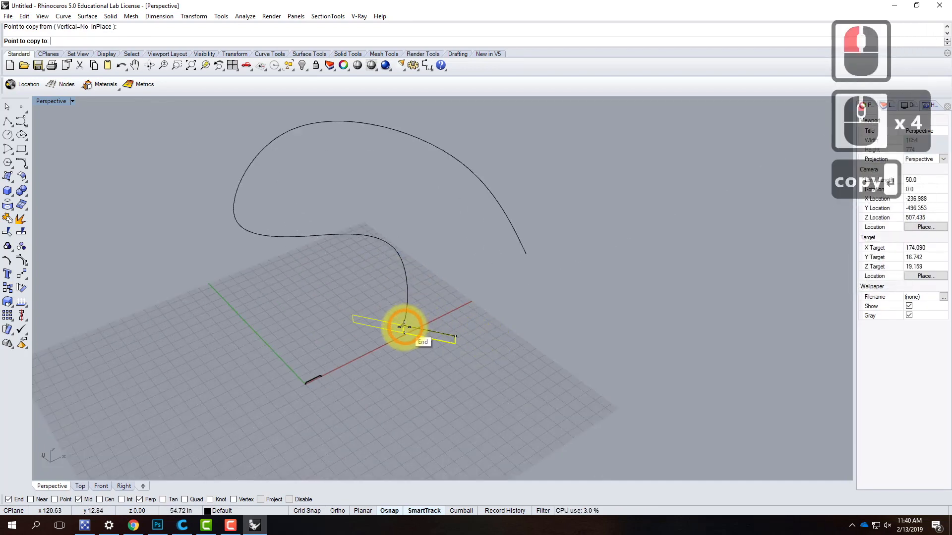
key("Escape")
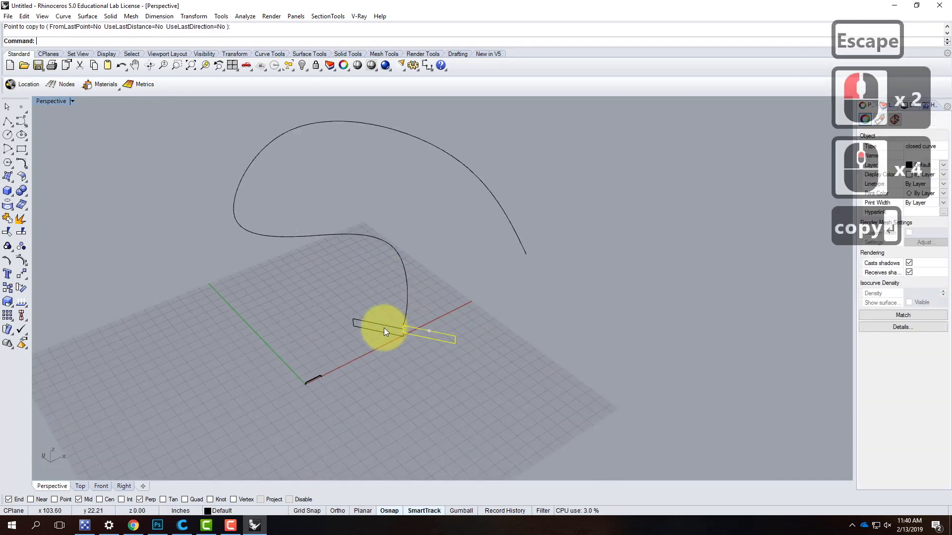
- Move the copied rectangle slightly away from the original, leaving a small gap between the two
left_click(383, 328)
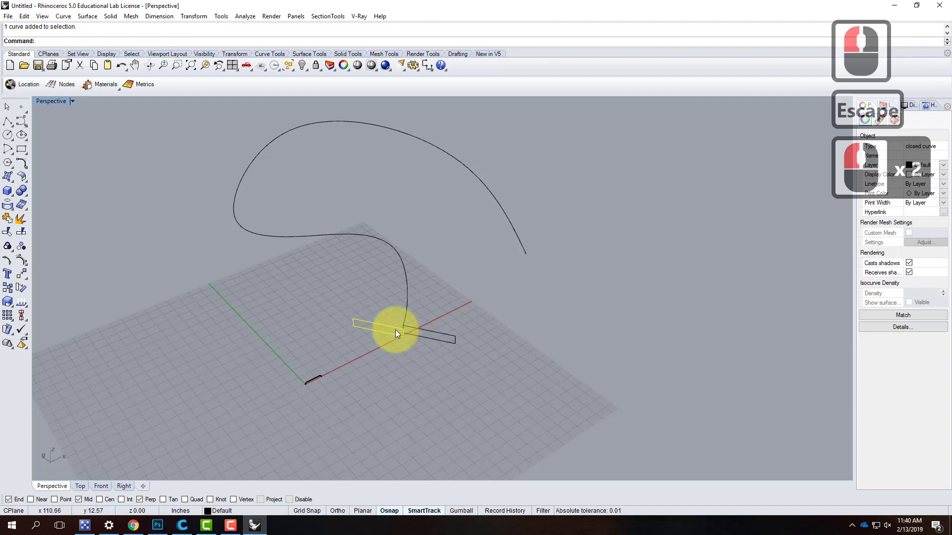
type("move")
key("Return")
left_click(425, 358)
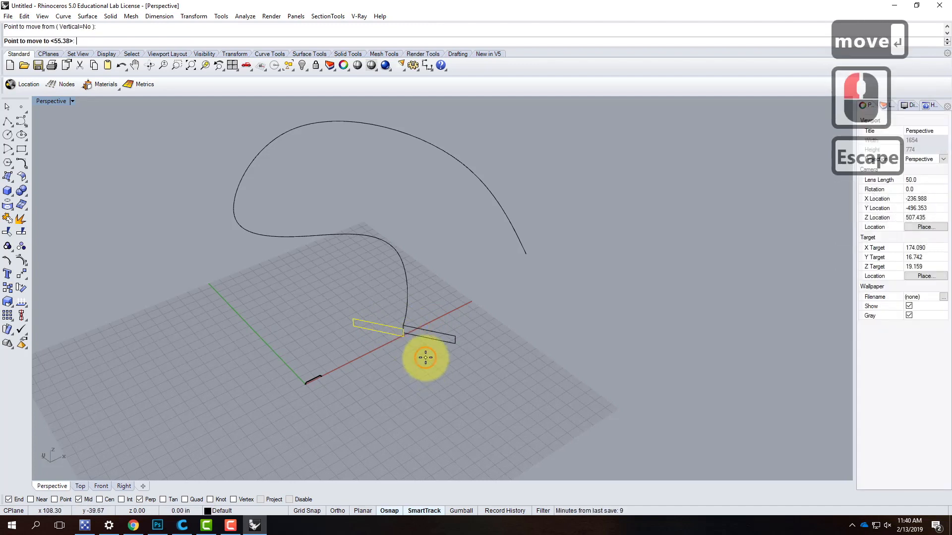
left_click(423, 357)
key("Escape")
- Try to sweep both rectangles along the freeform curve in a single Freeform one-rail sweep, and discard the preview
right_click_drag(521, 395, 570, 332)
key("Escape")
type("sw")
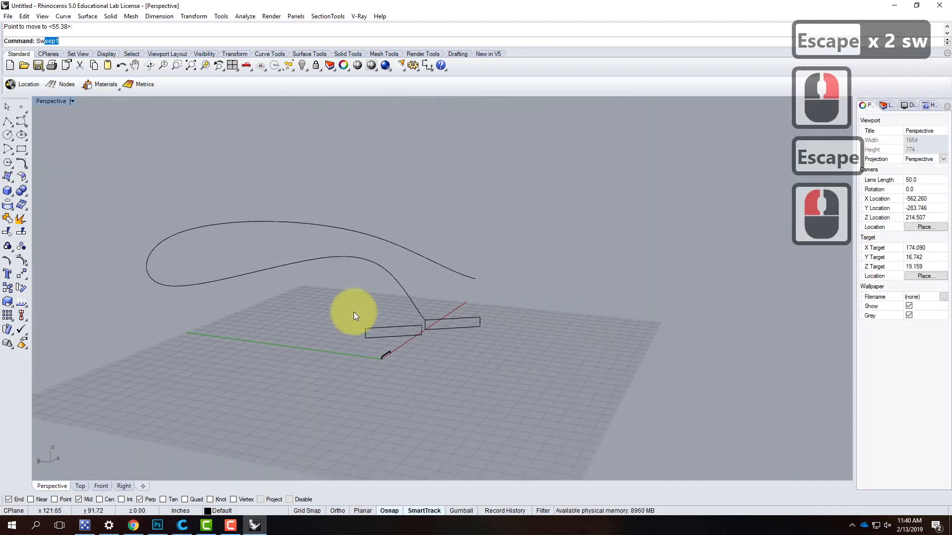
type("ee")
key("Return")
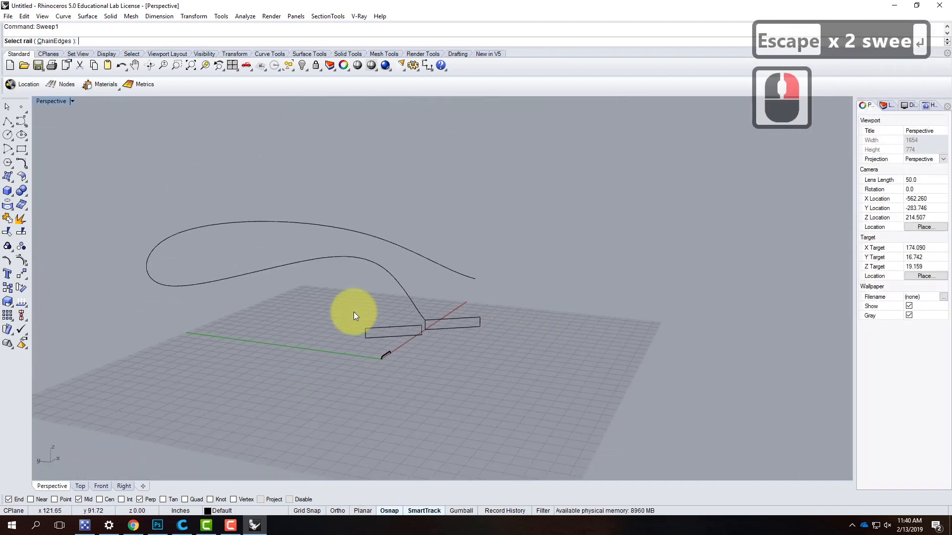
left_click(406, 294)
left_click(449, 320)
left_click(406, 325)
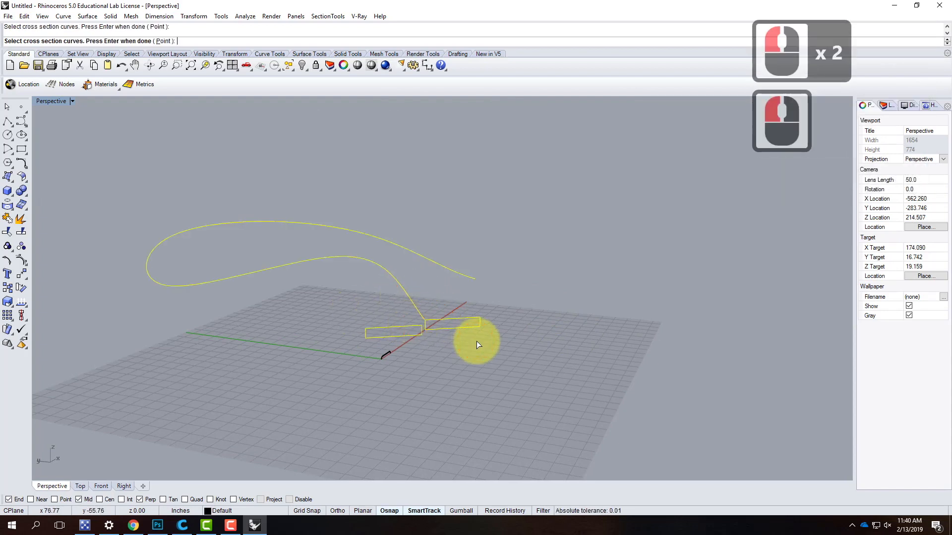
key("Return")
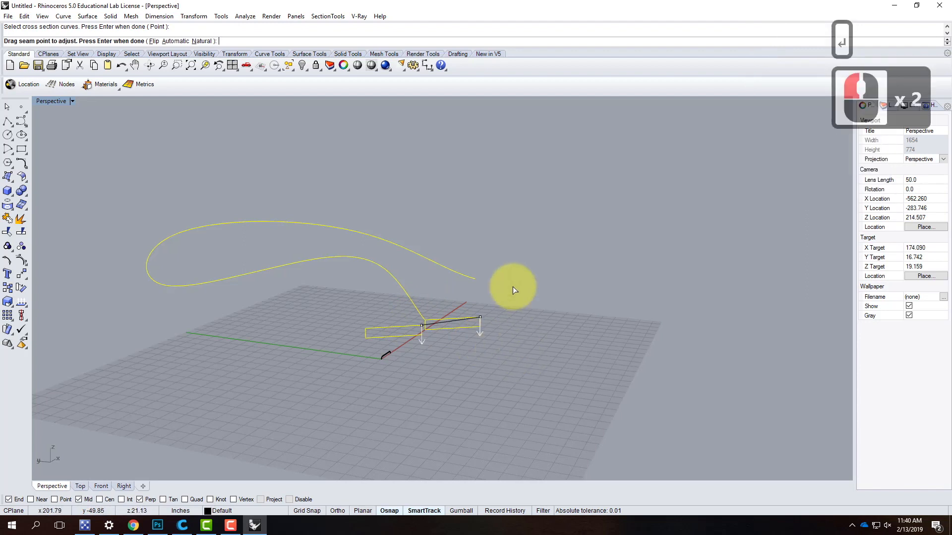
key("Return")
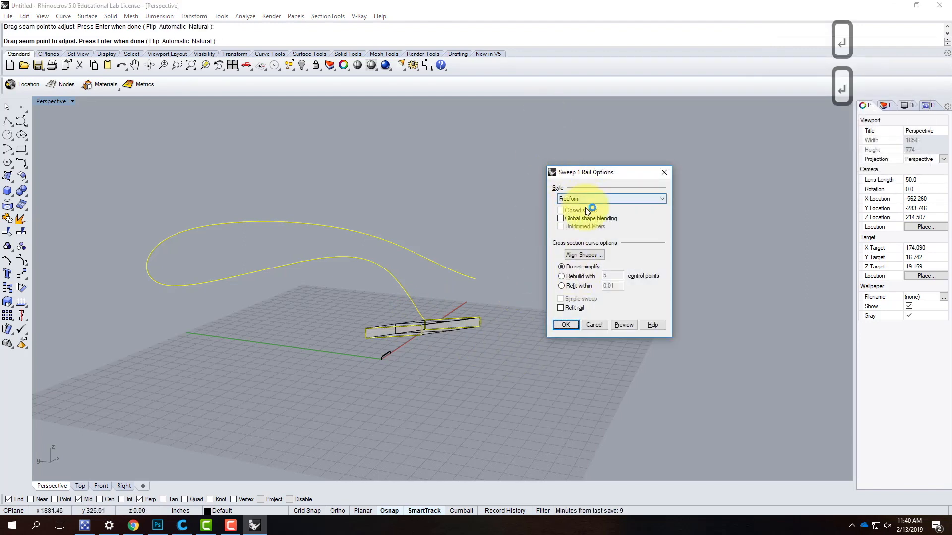
left_click(622, 325)
key("Escape")
key("Escape")
key("Escape")
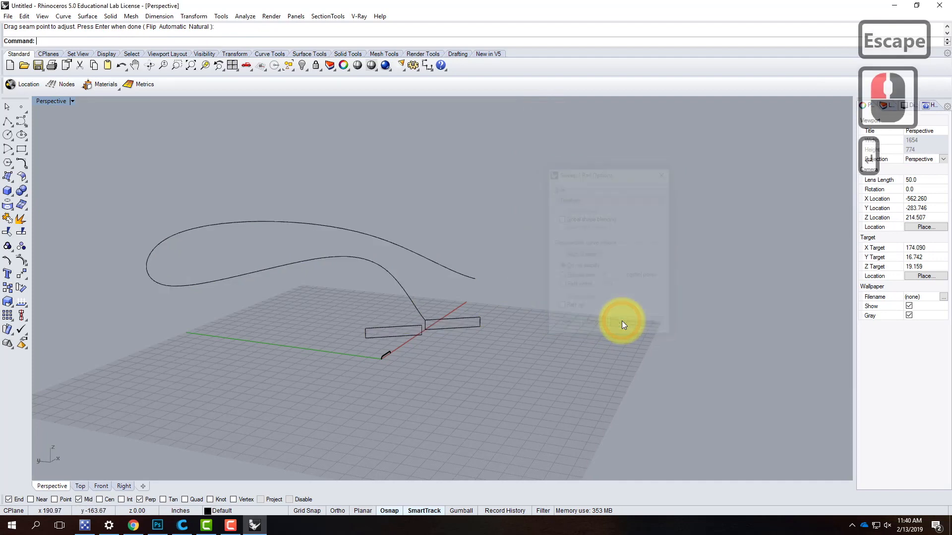
- Restart the one-rail sweep with both rectangles as cross sections, and cancel it at the seam point adjustment
type("swee")
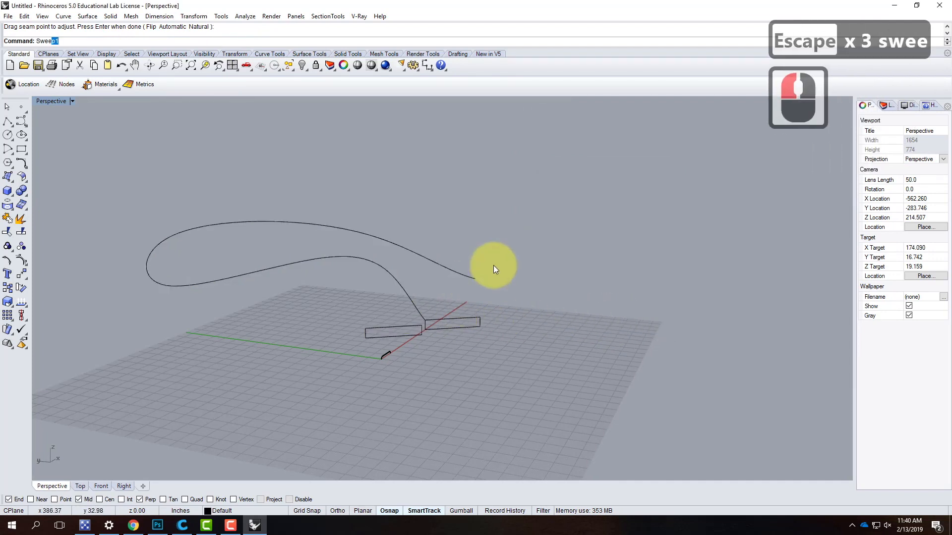
key("Return")
left_click(393, 270)
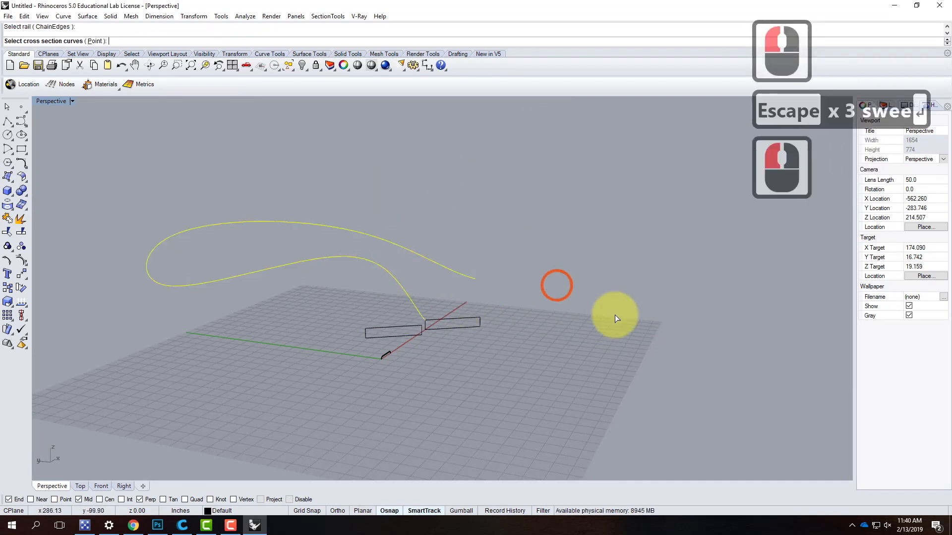
left_click(468, 322)
left_click(399, 329)
key("Return")
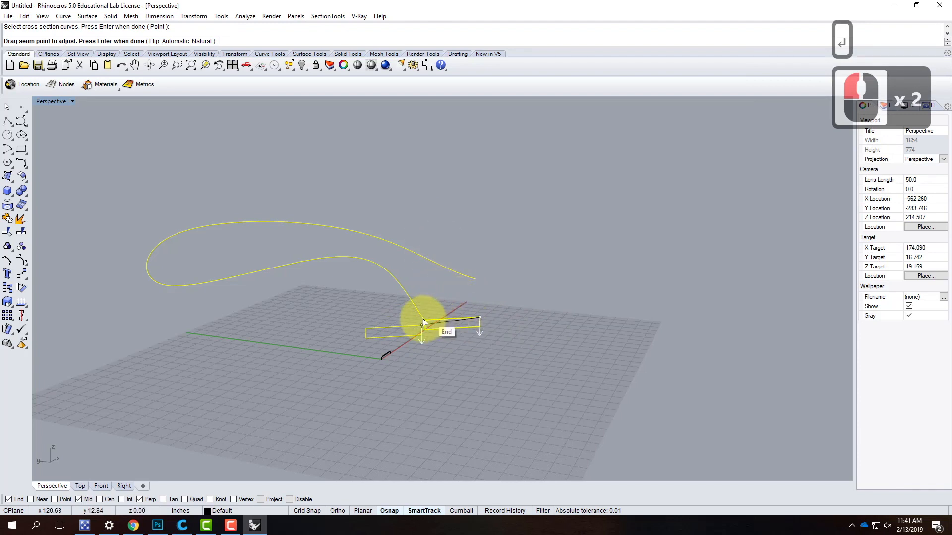
key("Escape")
key("Escape")
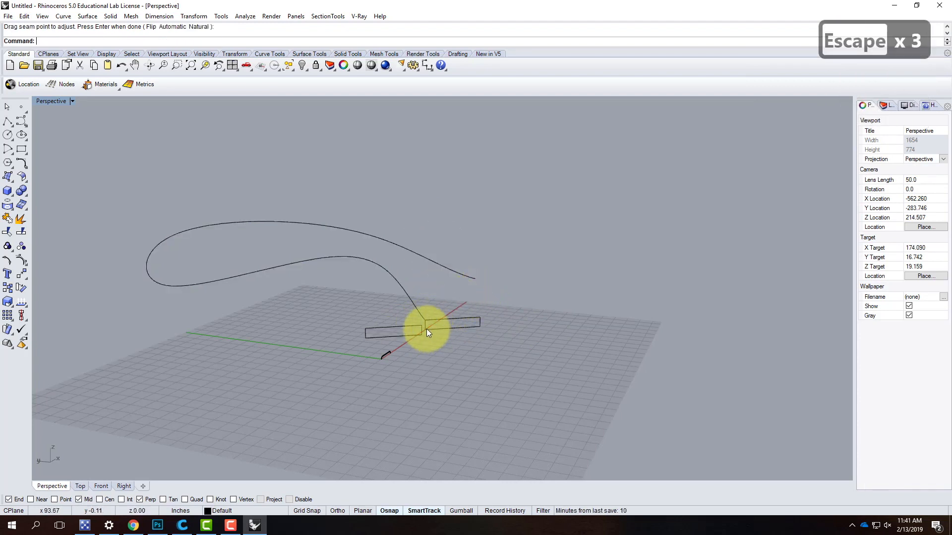
- Move the copied rectangle farther from the original to widen the gap between them
left_click(463, 326)
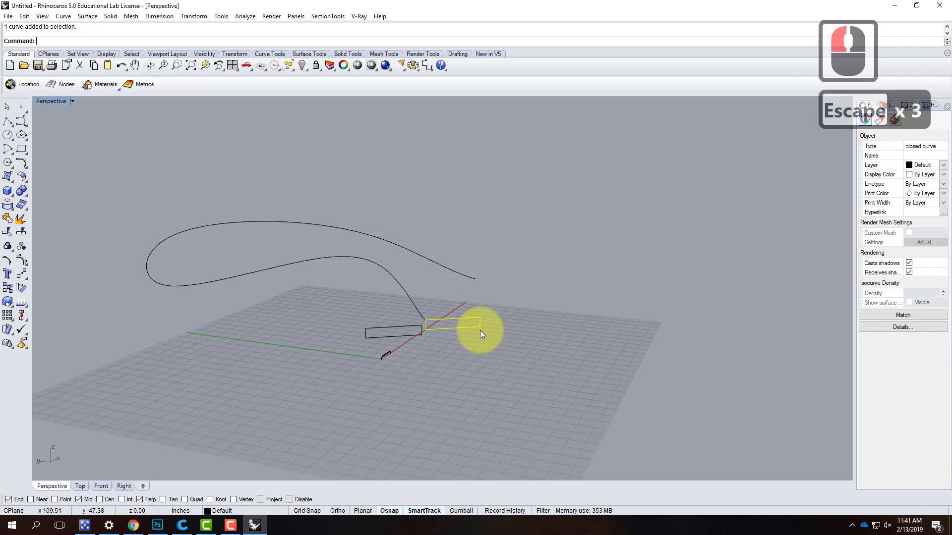
key("Escape")
left_click(405, 329)
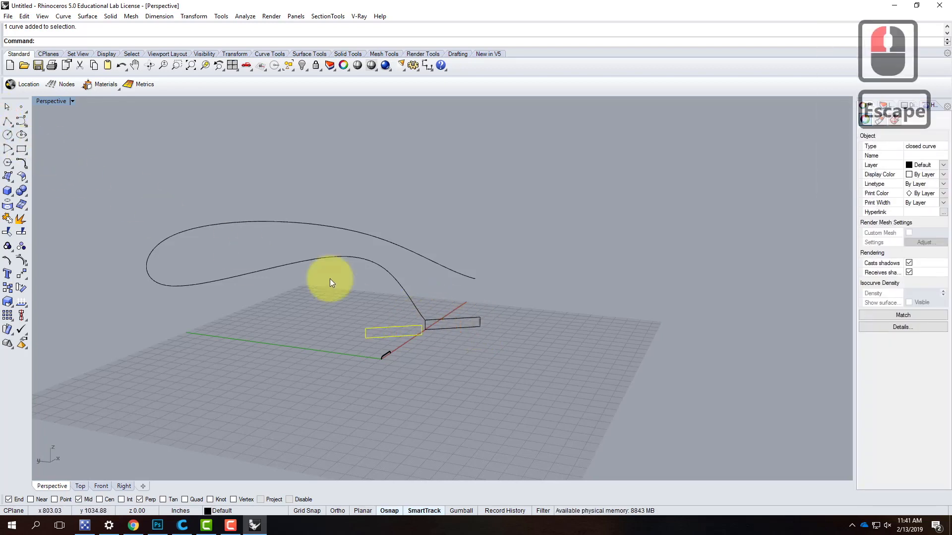
type("move")
key("Return")
left_click(522, 377)
key("Escape")
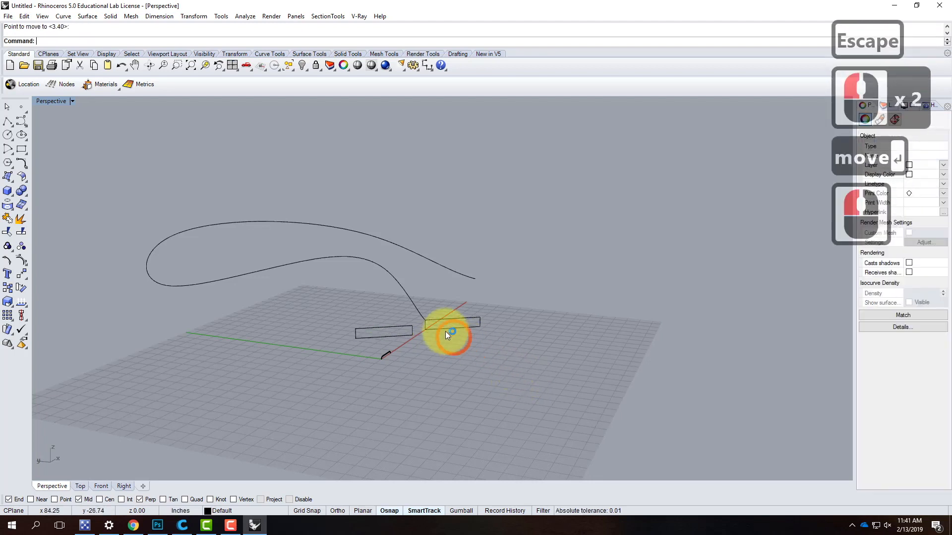
- Try to sweep the two spaced rectangles together along the curve with the Roadlike Top style, and cancel the sweep
type("s")
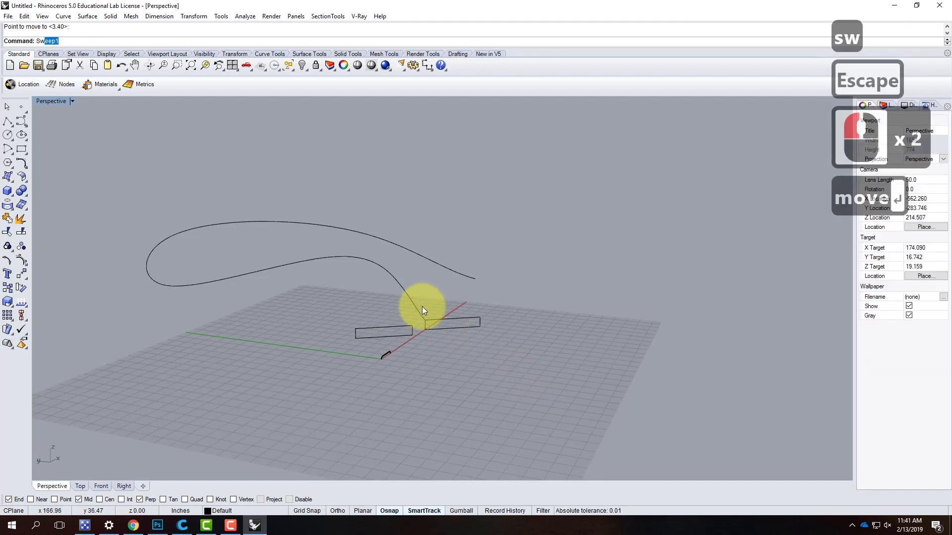
type("w")
key("Return")
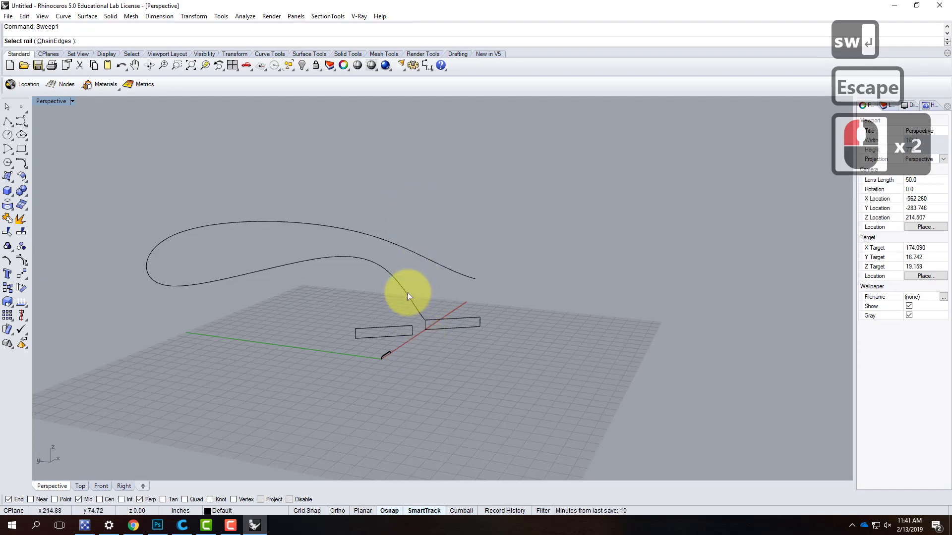
left_click(408, 296)
left_click(446, 320)
left_click(378, 327)
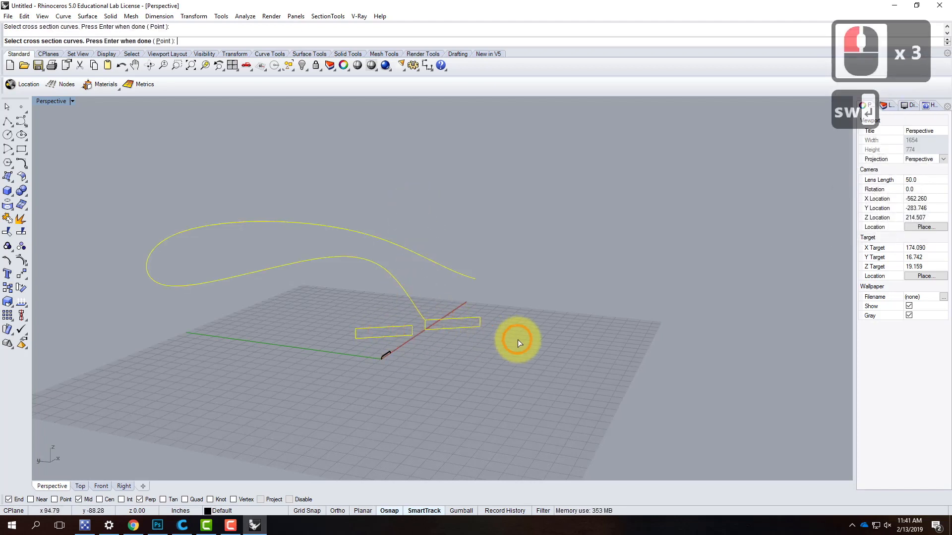
key("Return")
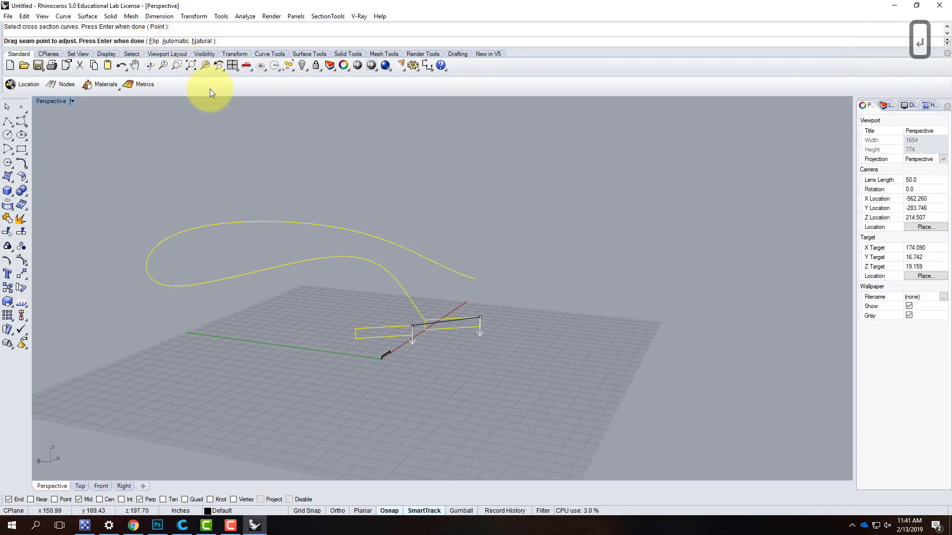
key("Return")
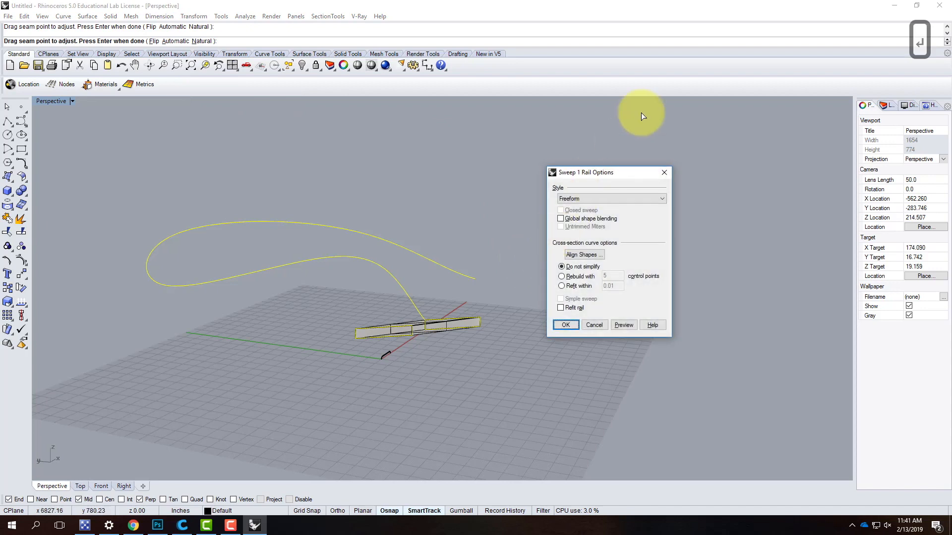
left_click(609, 197)
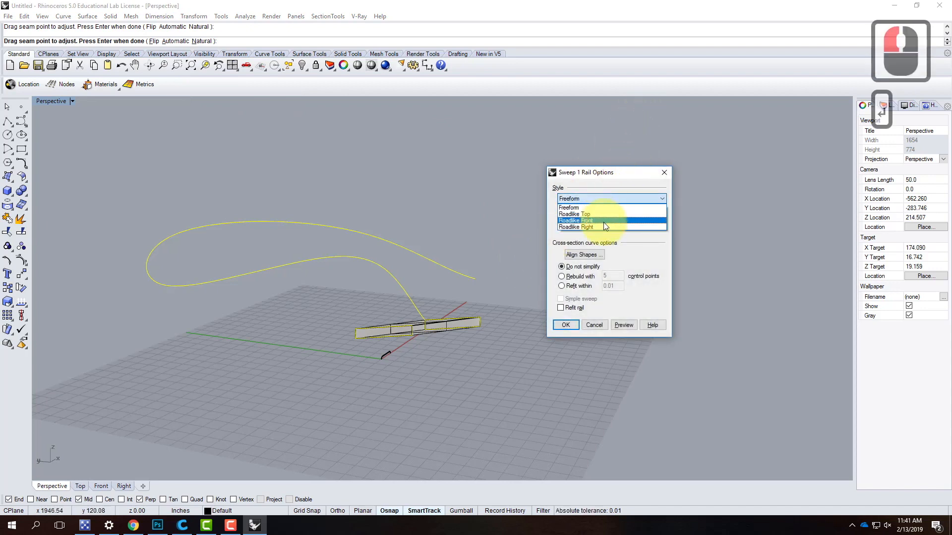
left_click(606, 214)
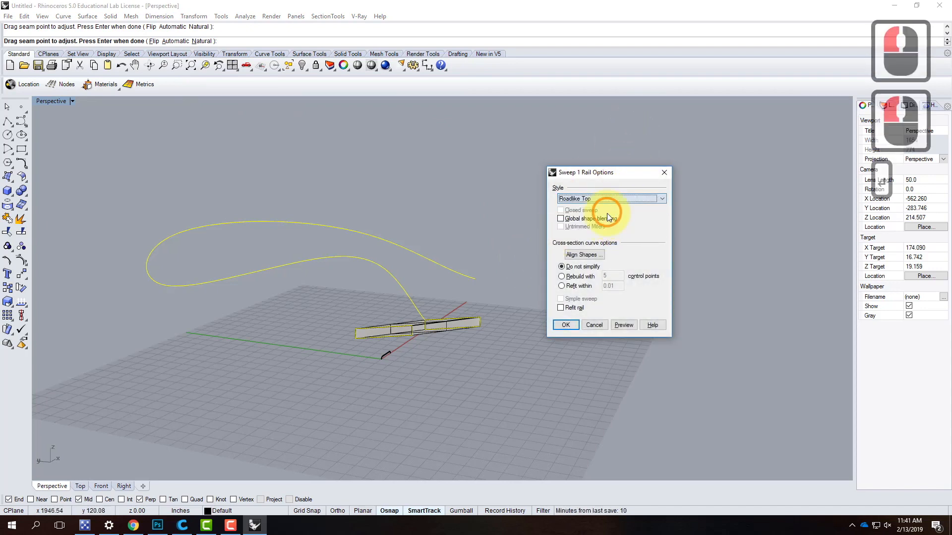
left_click(600, 323)
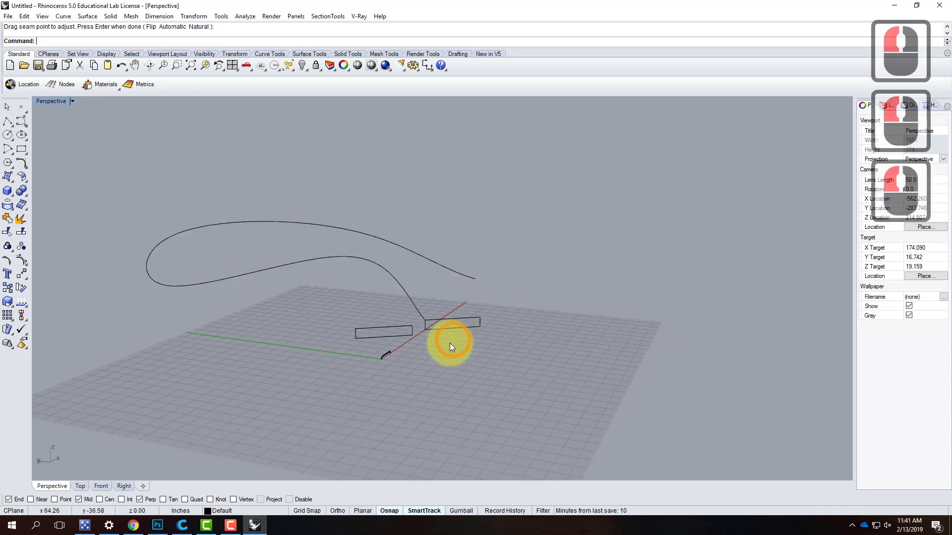
left_click(400, 338)
key("Escape")
key("Escape")
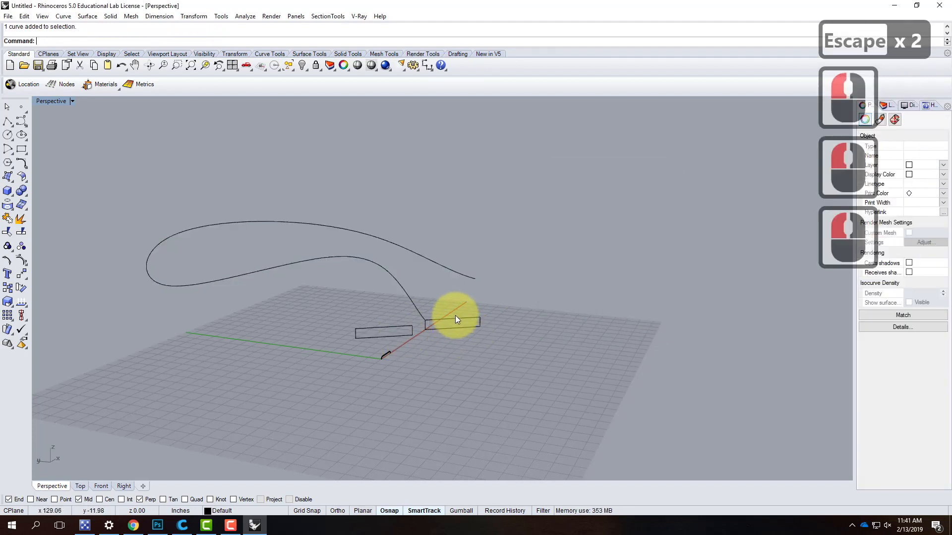
type("swee")
key("Return")
left_click(461, 325)
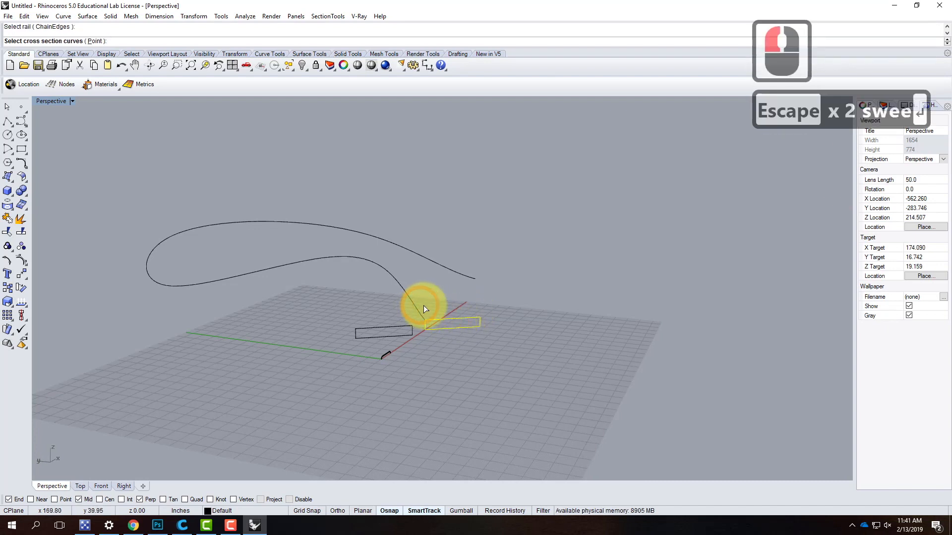
key("Escape")
- Sweep only the original rectangle along the freeform curve with the Roadlike Top style
right_click(444, 322)
left_click(417, 309)
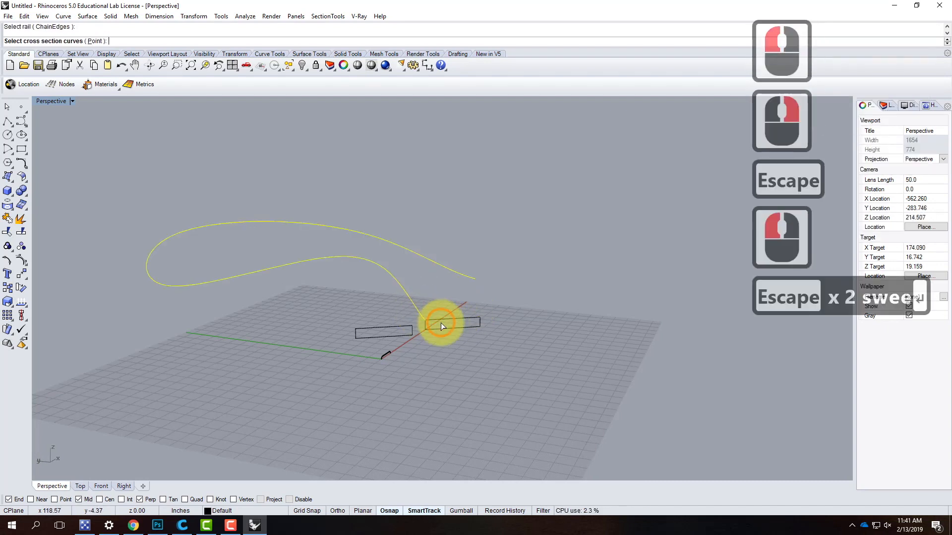
left_click(439, 319)
key("Return")
key("Return")
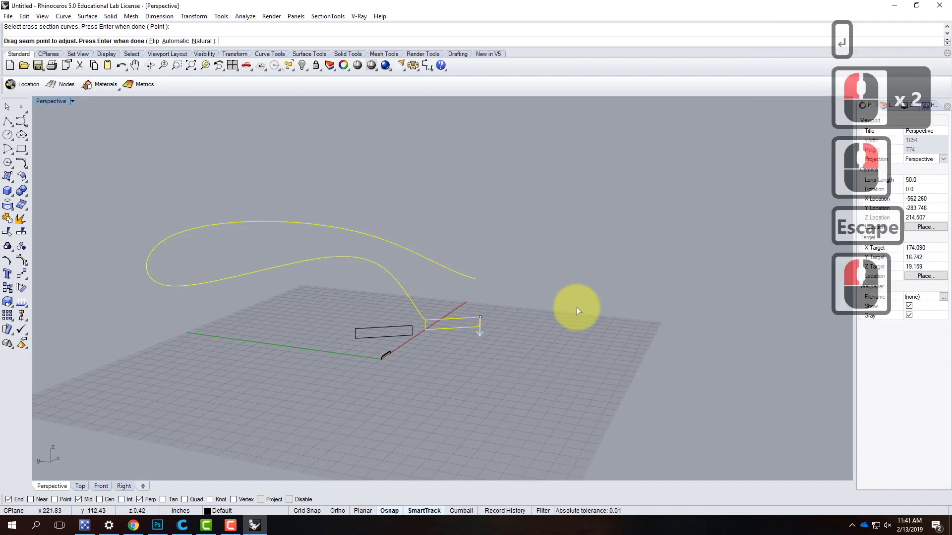
left_click(605, 198)
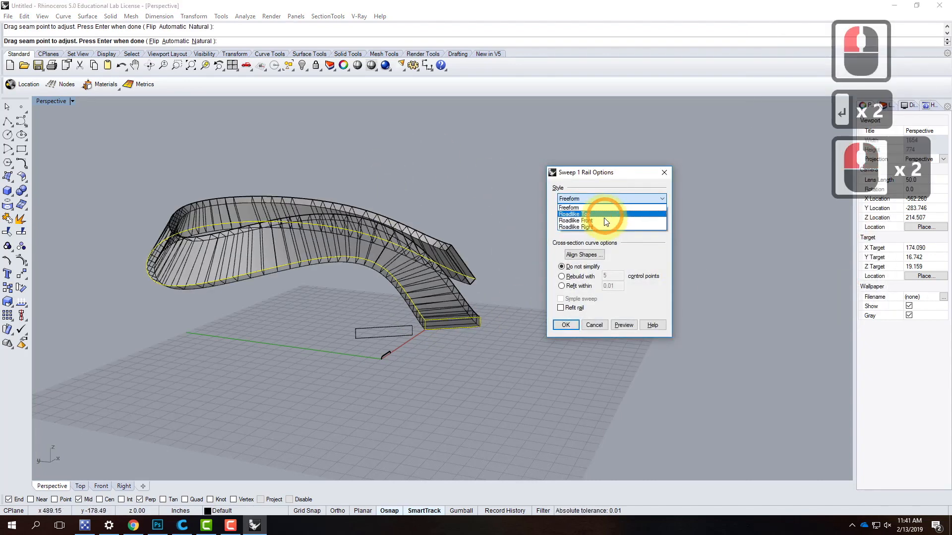
left_click(602, 213)
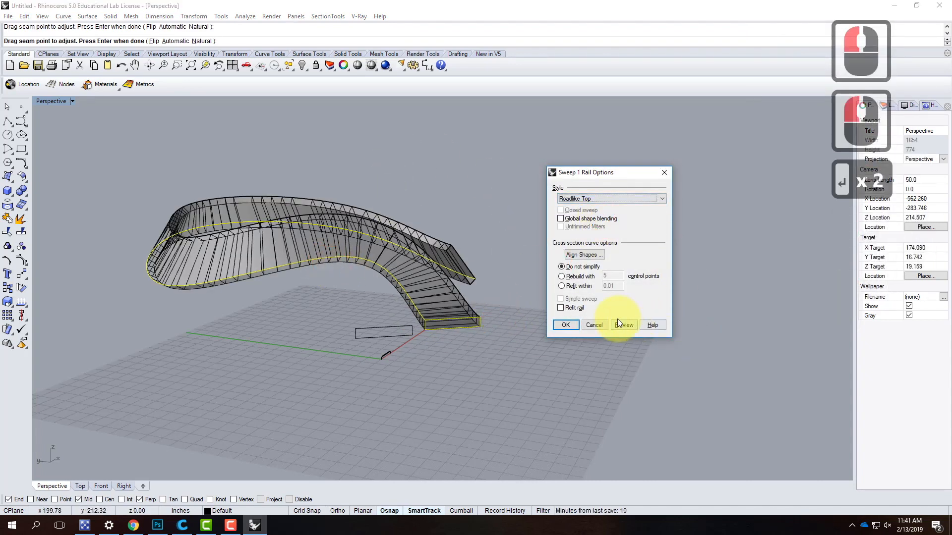
left_click(566, 323)
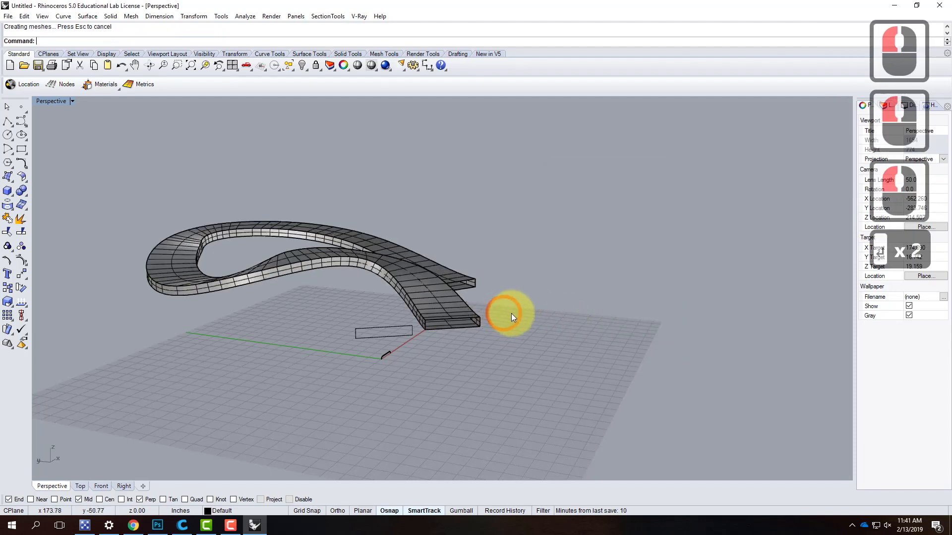
- Sweep the copied rectangle along the same rail curve as a separate one-rail sweep in the Roadlike Top style
left_click(415, 306)
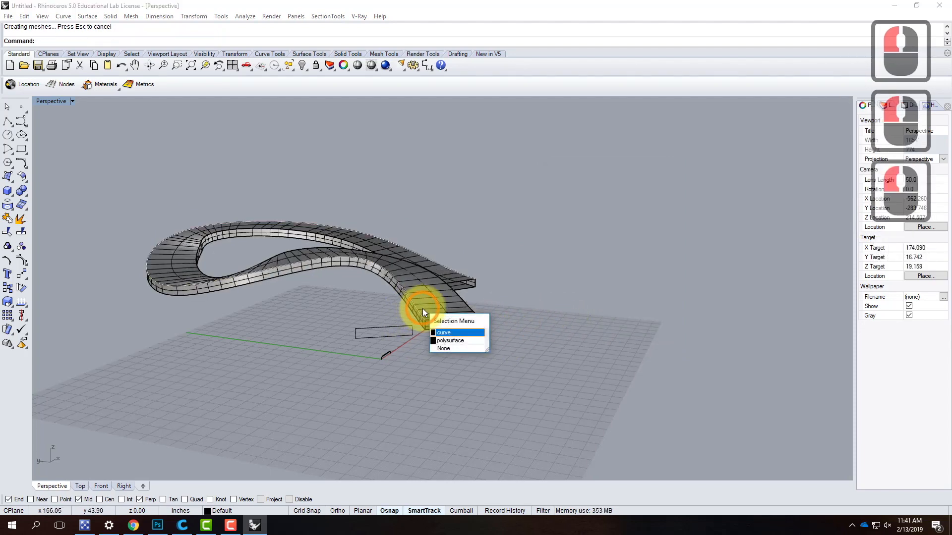
left_click(446, 332)
type("Swee")
type("p")
key("BackSpace")
type("e")
key("Return")
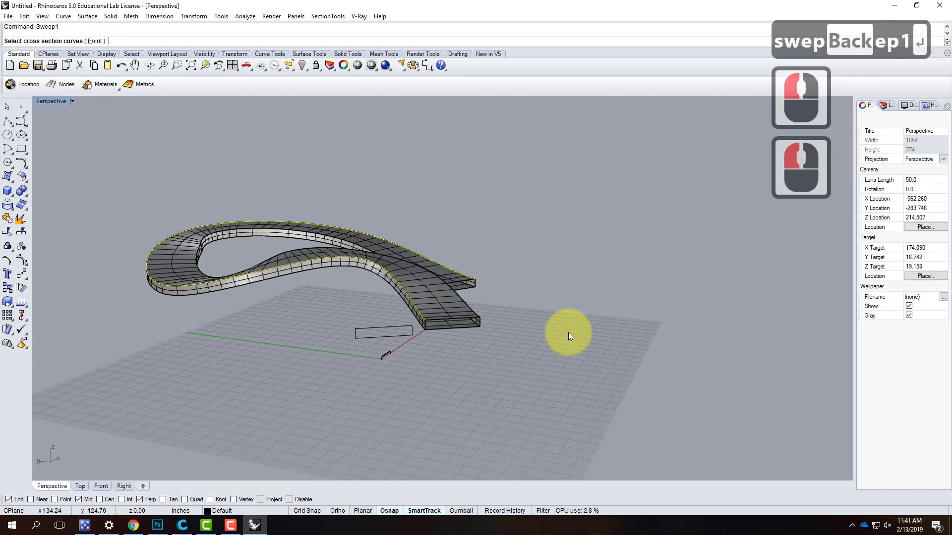
left_click(427, 325)
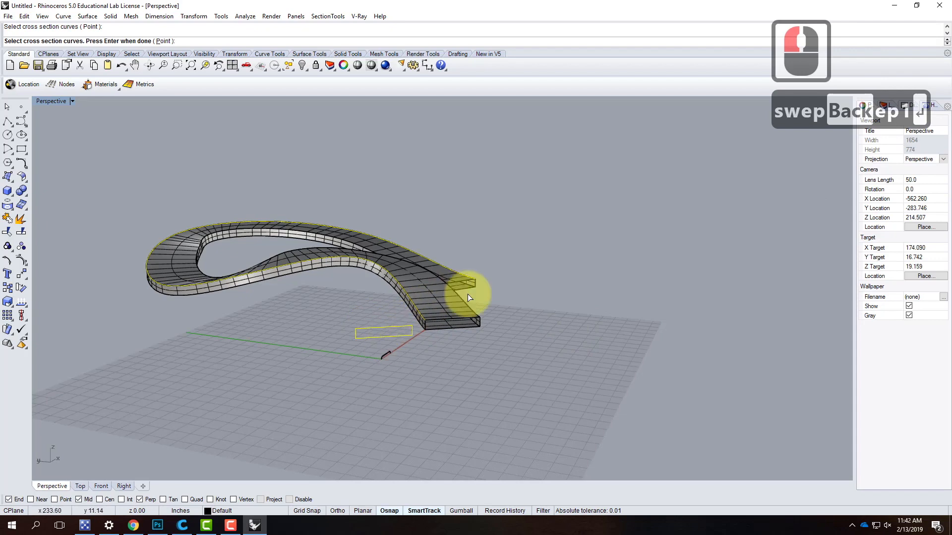
key("Return")
key("Return")
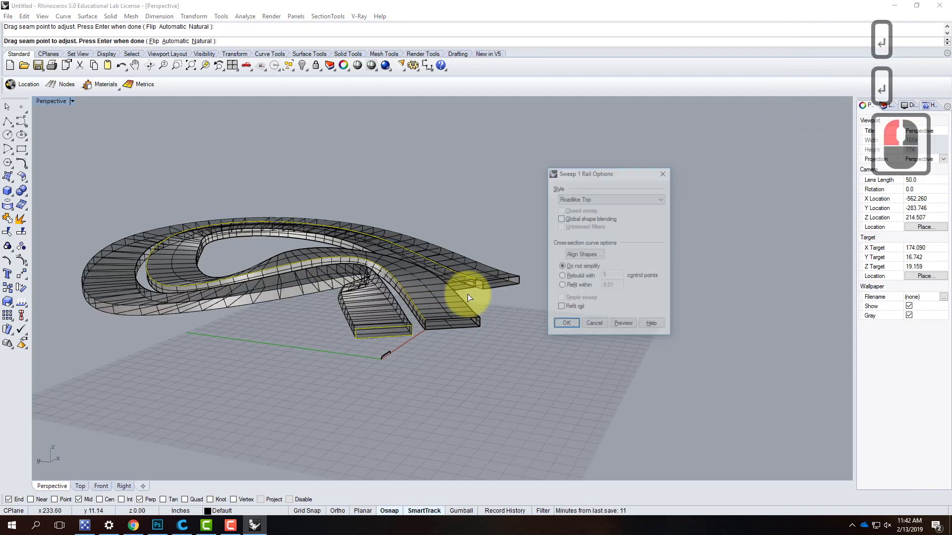
left_click(566, 324)
- Examine the two parallel swept forms around the tight bend near their start, and select the copied rectangle's sweep
right_click_drag(425, 212, 394, 265)
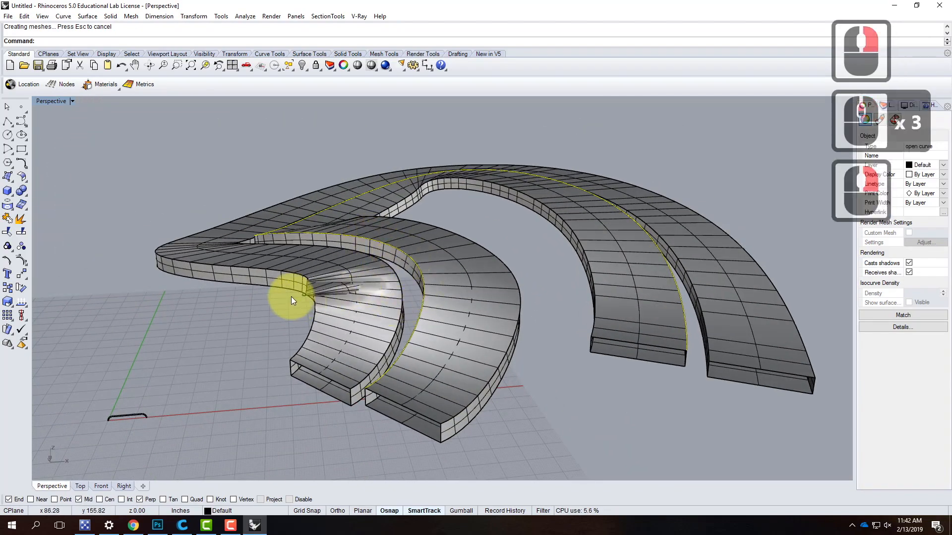
right_click_drag(353, 299, 377, 323)
scroll(447, 327, "up", 5)
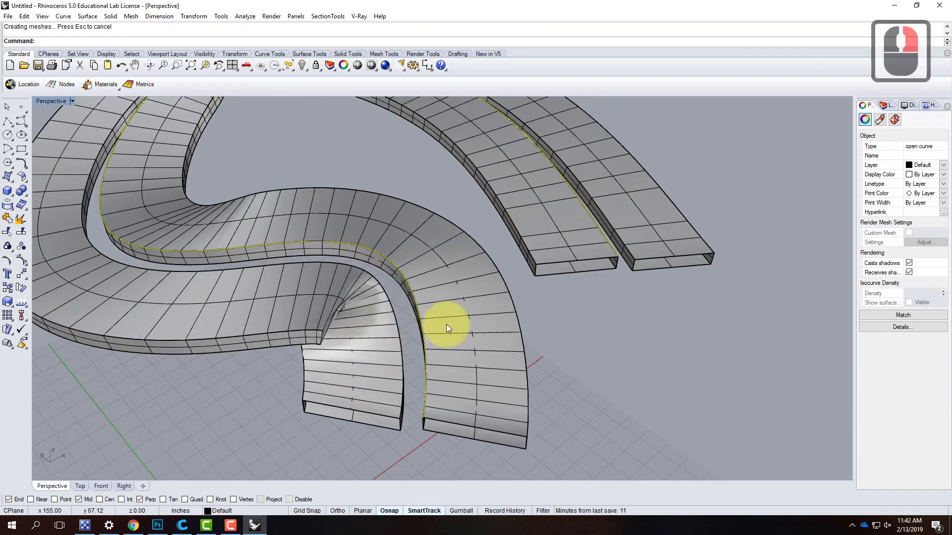
scroll(437, 327, "down", 5)
left_click(406, 339)
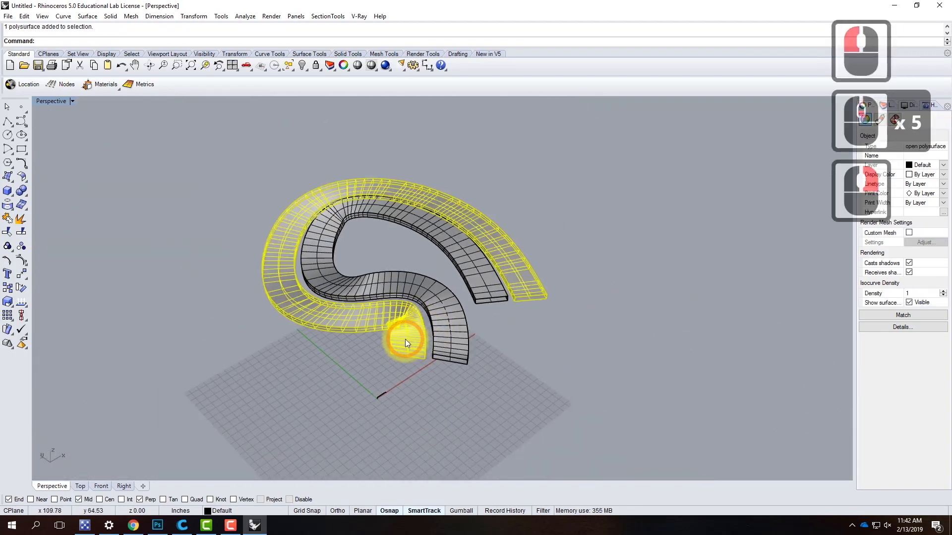
- Delete both swept forms and the copied rectangle, leaving only the rail curve and the original rectangle
key("Delete")
left_click(454, 328)
key("Delete")
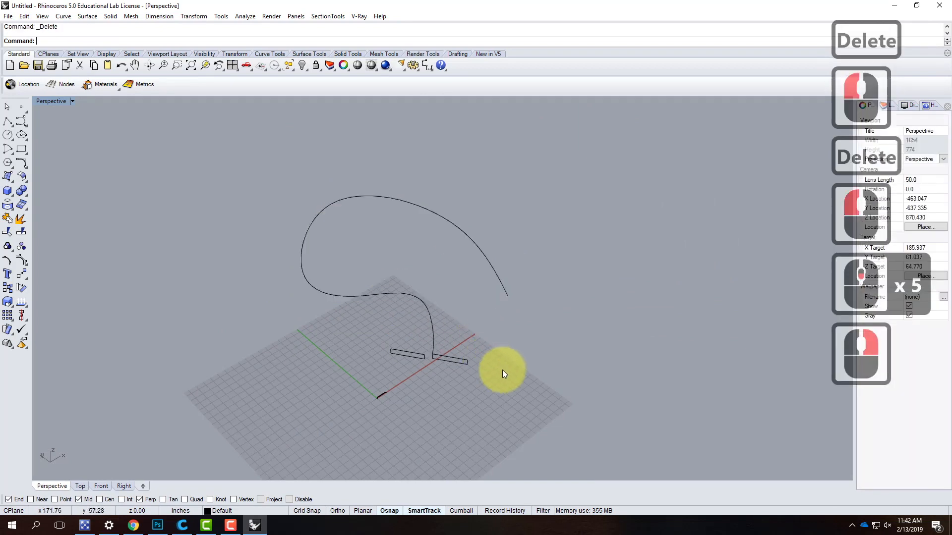
left_click(426, 353)
key("Delete")
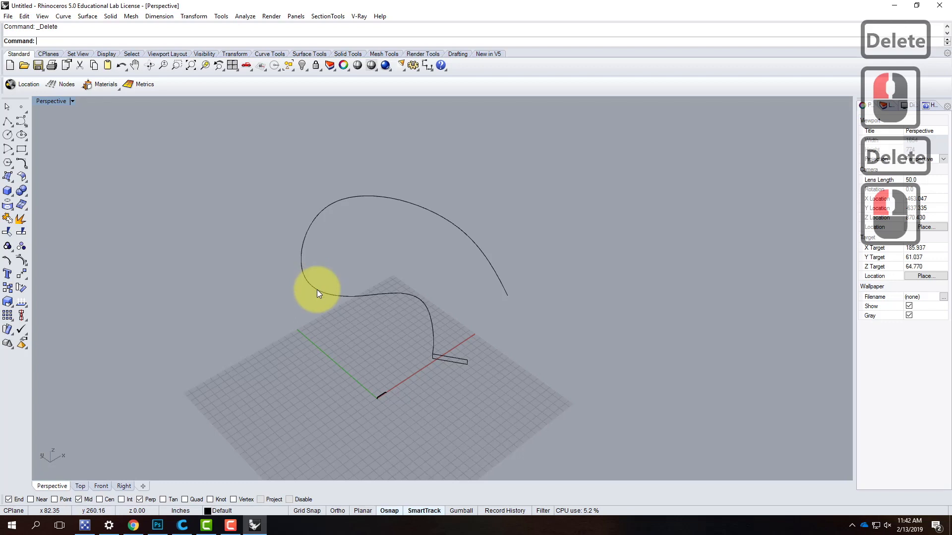
- Draw an interpolated curve in the Top view from the rectangle's free corner, following the inside of the existing rail to near its end
left_click(22, 124)
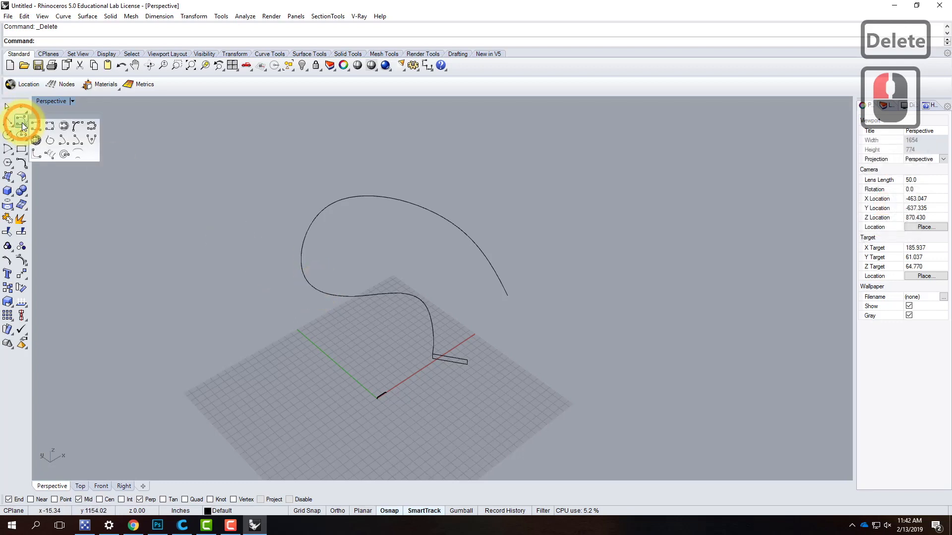
left_click(49, 123)
scroll(472, 304, "down", 2)
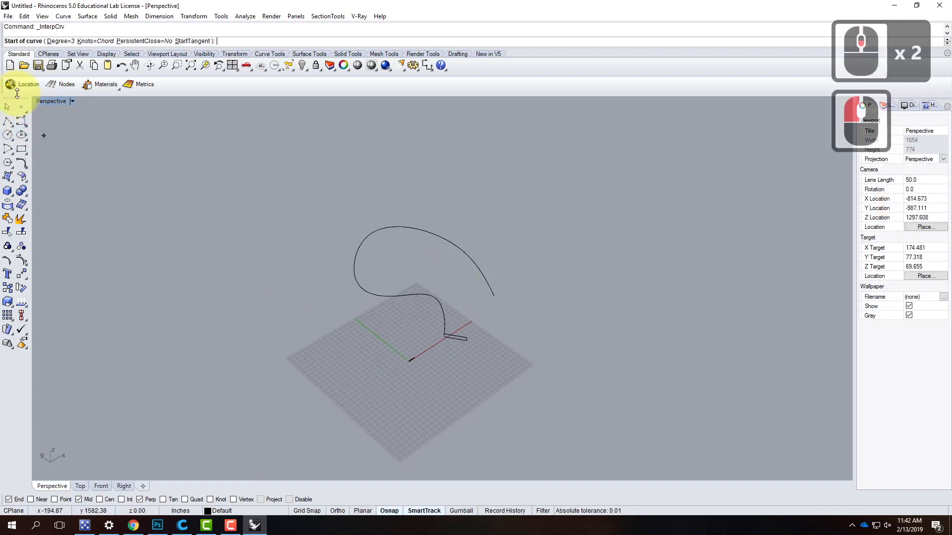
double_click(47, 101)
left_click(391, 320)
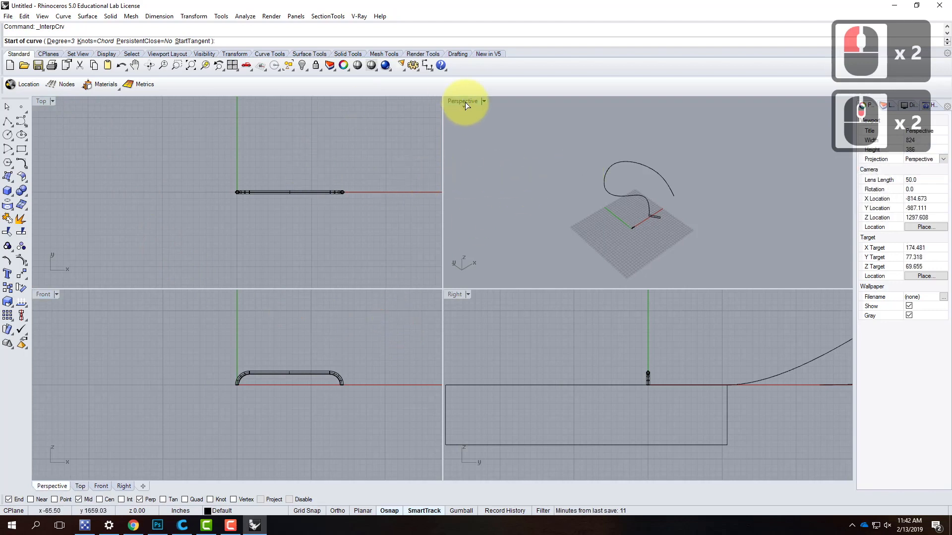
double_click(42, 102)
scroll(147, 328, "down", 6)
scroll(228, 329, "down", 16)
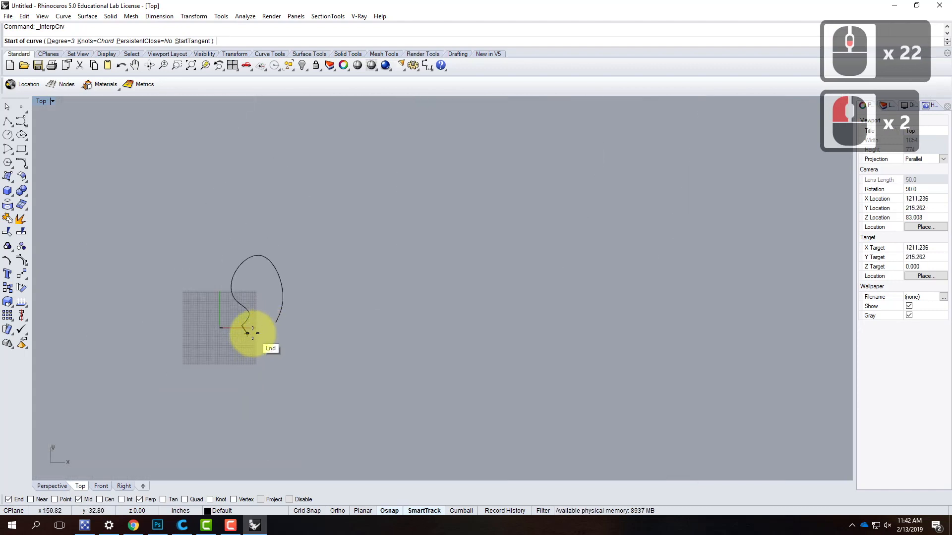
left_click(252, 333)
left_click(259, 320)
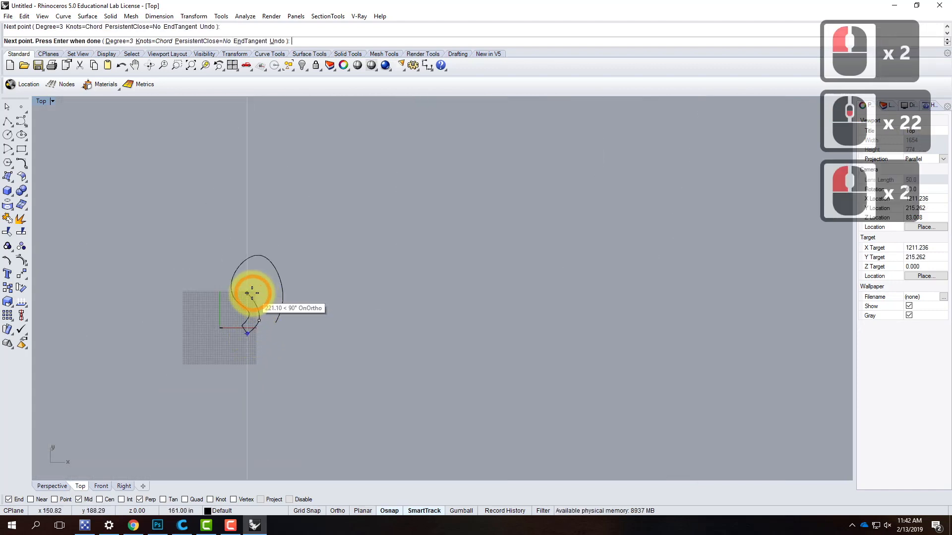
left_click(253, 293)
left_click(259, 277)
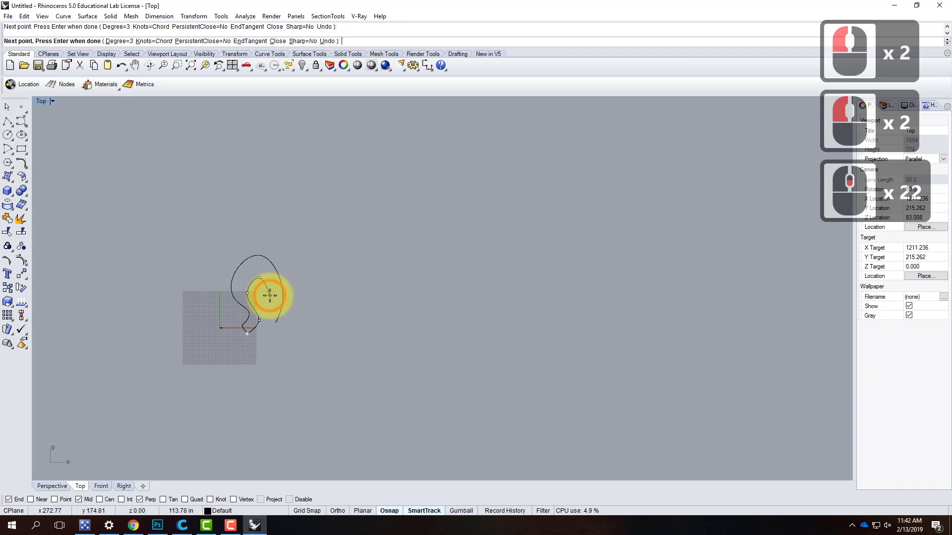
left_click(270, 296)
scroll(272, 320, "up", 8)
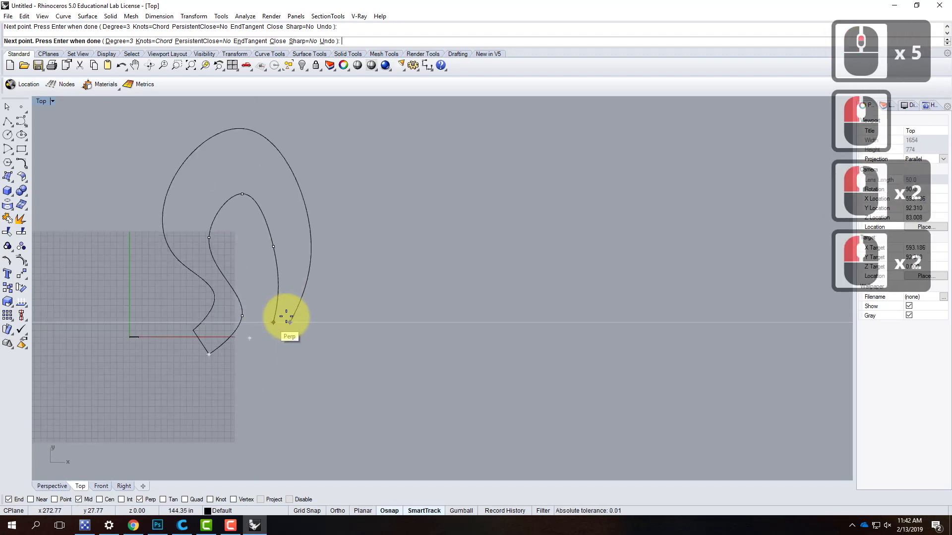
scroll(285, 313, "up", 1)
left_click(281, 328)
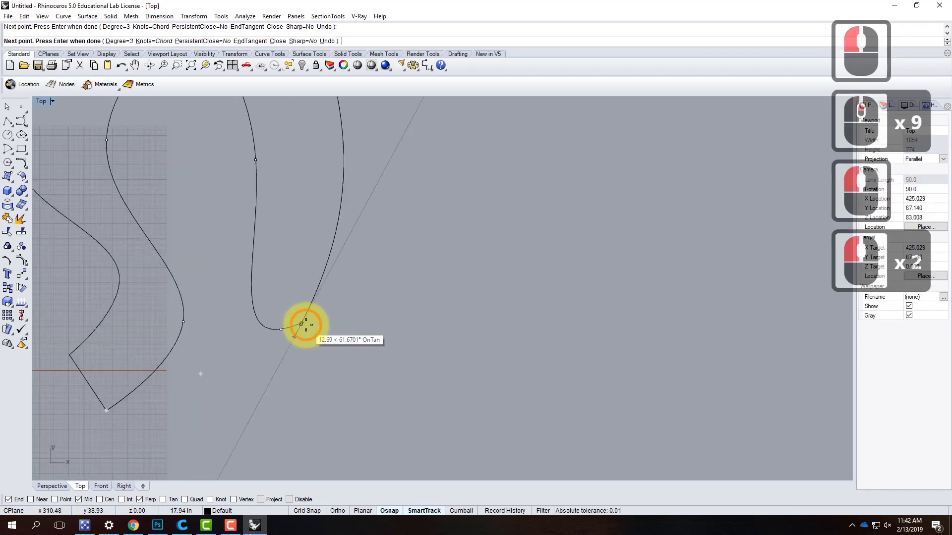
key("Return")
scroll(283, 293, "down", 5)
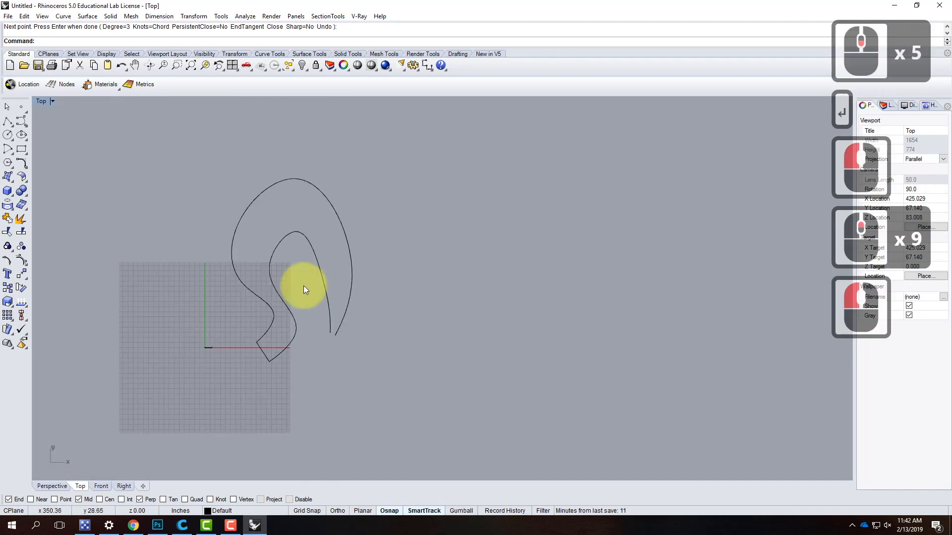
- Turn on the control points of the new inner curve in the Perspective view
left_click(44, 103)
left_click(43, 103)
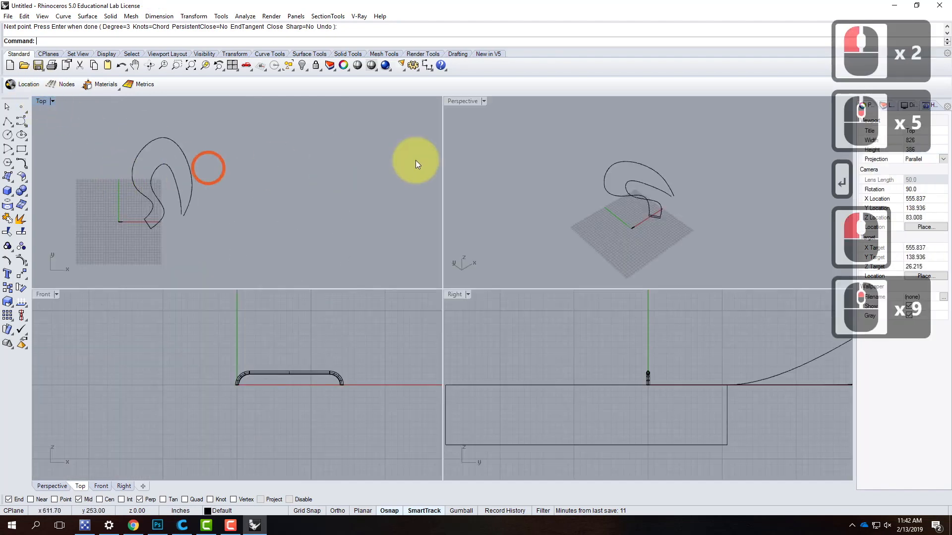
double_click(459, 102)
scroll(465, 302, "up", 4)
right_click_drag(522, 330, 418, 294)
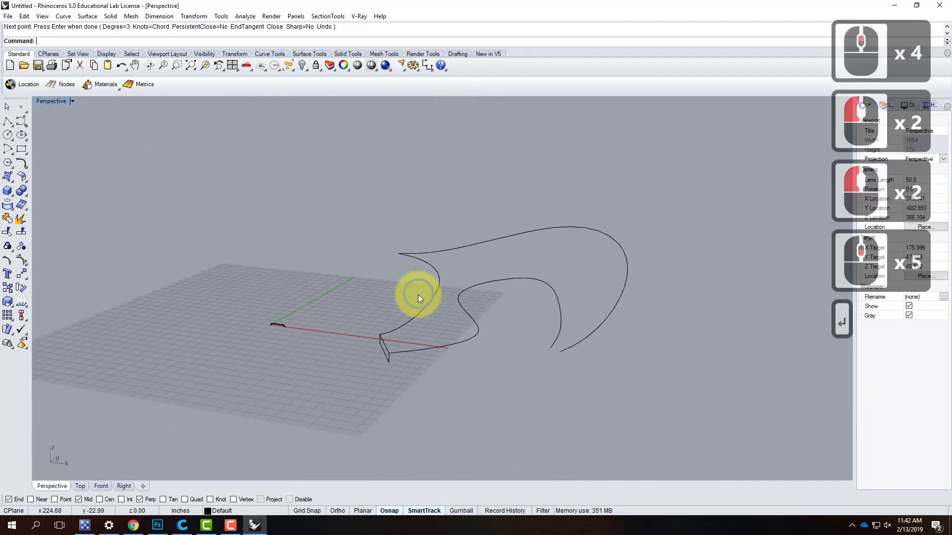
left_click(520, 280)
key("BackSpace")
key("BackSpace")
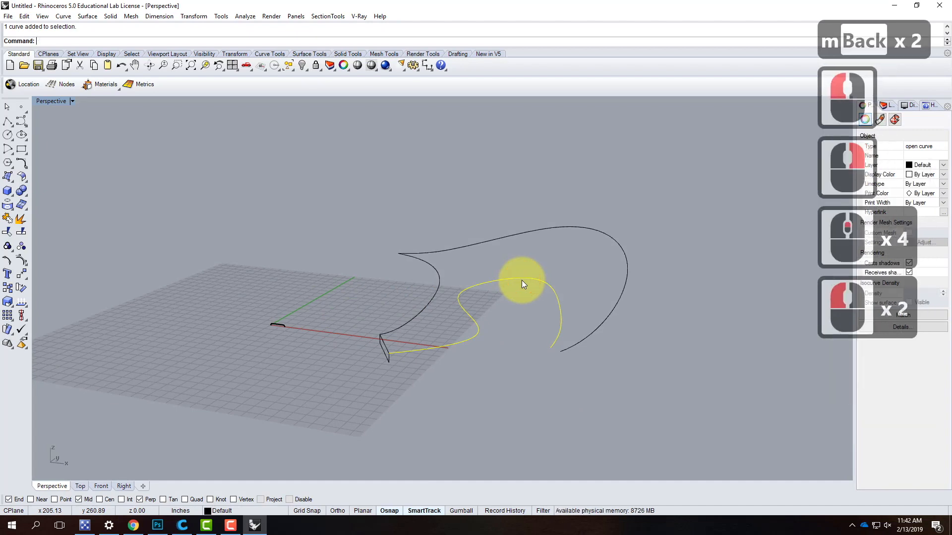
type("poin")
key("Return")
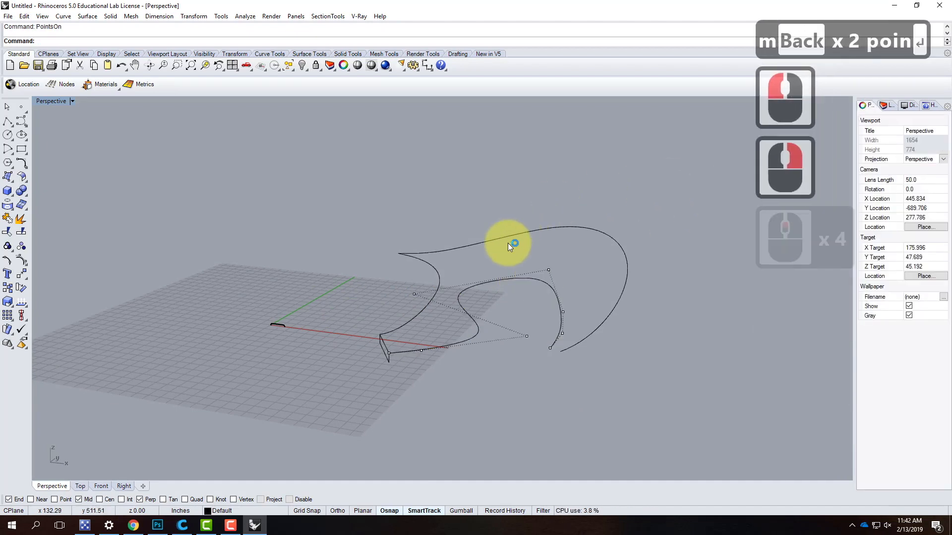
- Move the inner curve's four middle control points vertically upward about 36 in, and turn the control points off
left_click(413, 293, "shift")
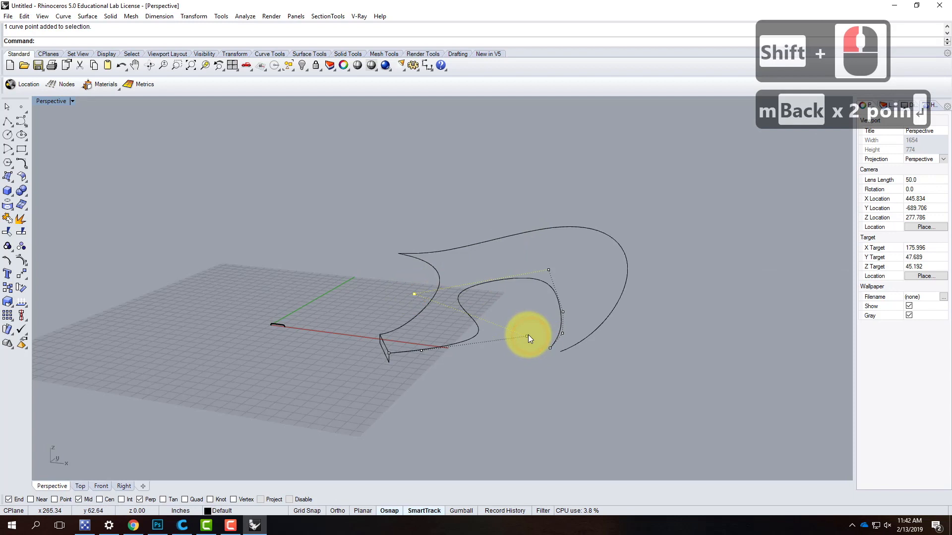
left_click(526, 336, "shift")
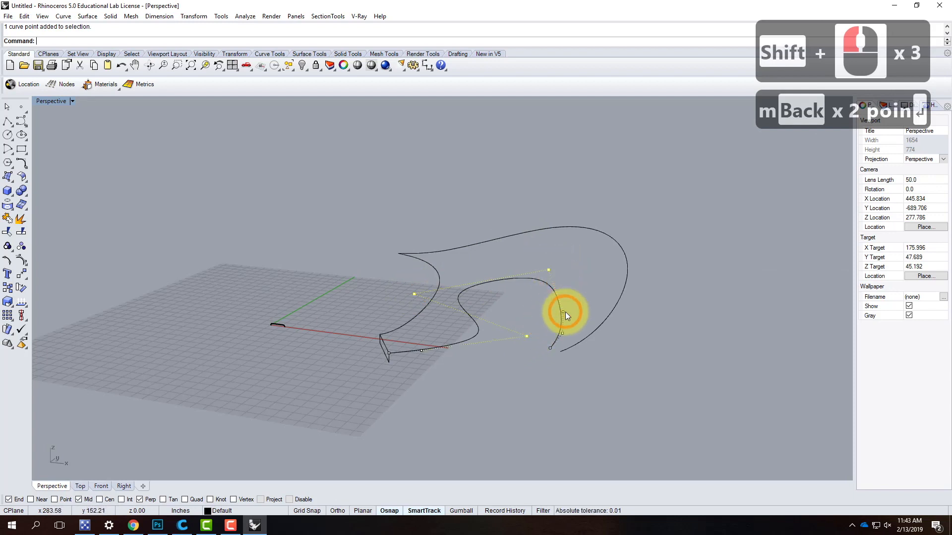
type("move")
key("Return")
type("v")
key("Return")
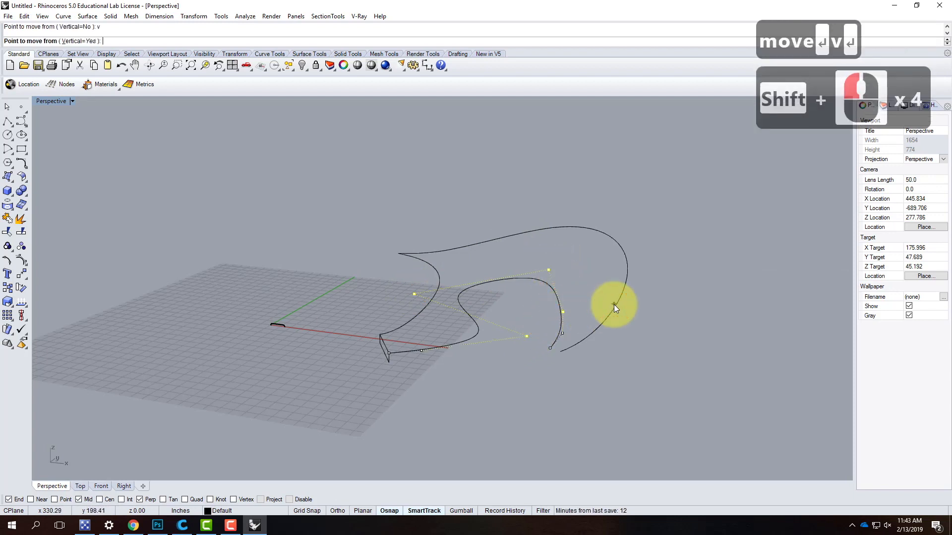
left_click(637, 327)
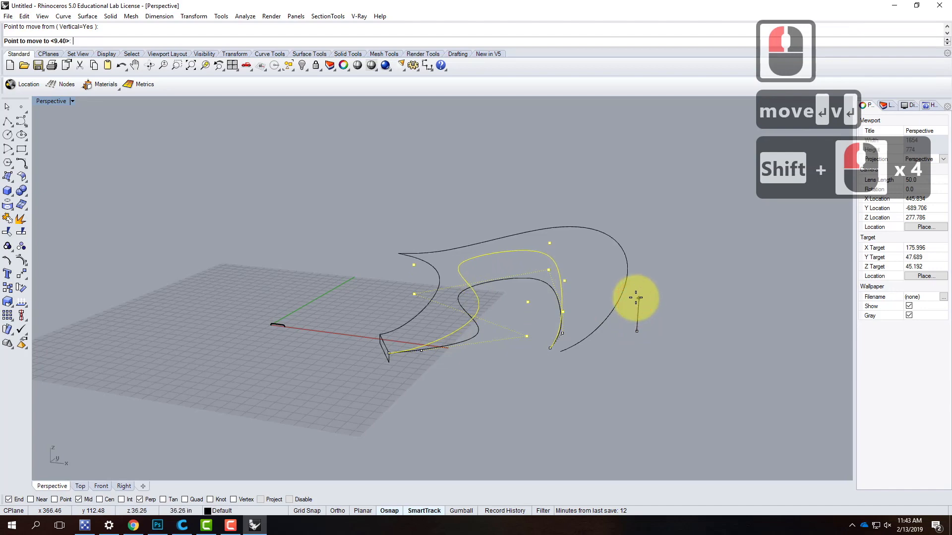
left_click(637, 298)
key("Escape")
key("Escape")
- Try a two-rail sweep of the rectangle using the outer and inner curves as rails, keeping the default seam
right_click_drag(504, 375, 549, 380)
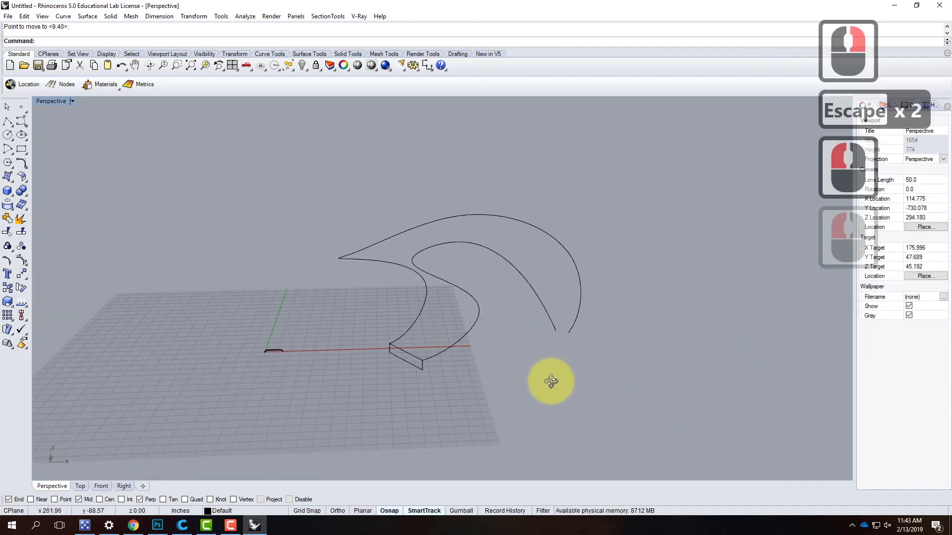
type("swsee")
key("BackSpace")
key("BackSpace")
key("BackSpace")
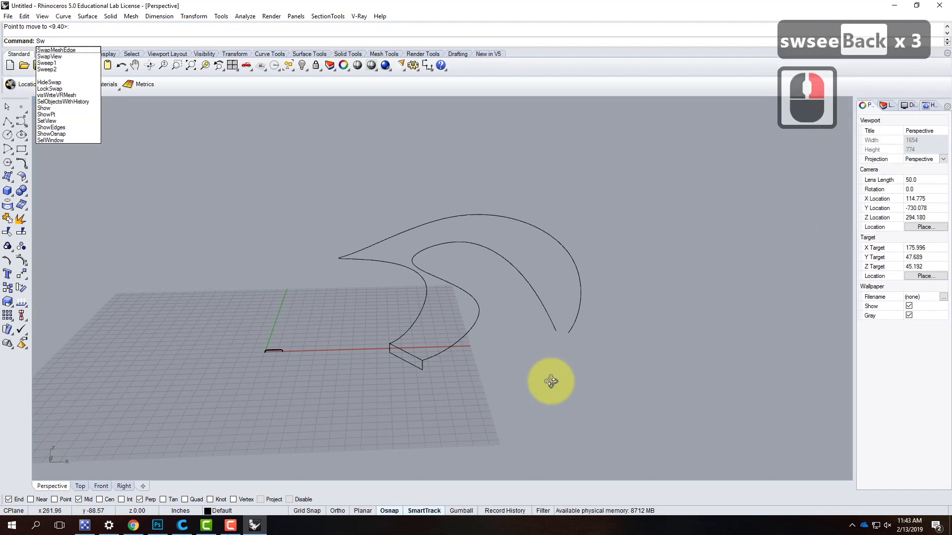
type("wee")
key("BackSpace")
key("BackSpace")
key("BackSpace")
type("e")
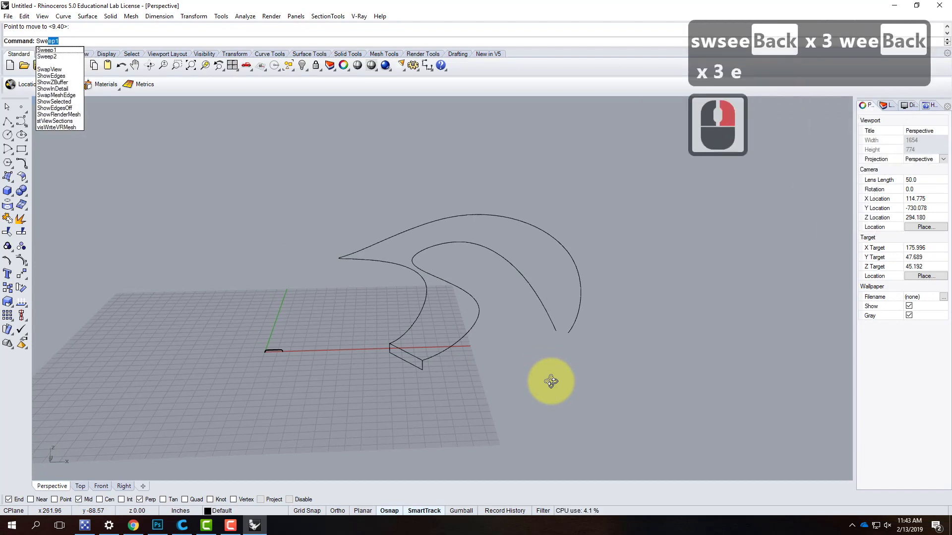
type("p")
key("BackSpace")
type("ep2")
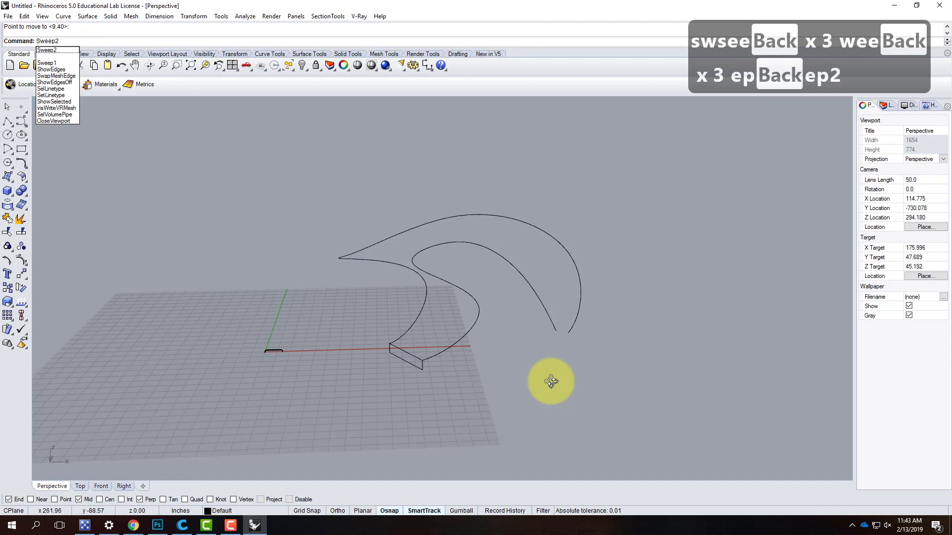
key("Return")
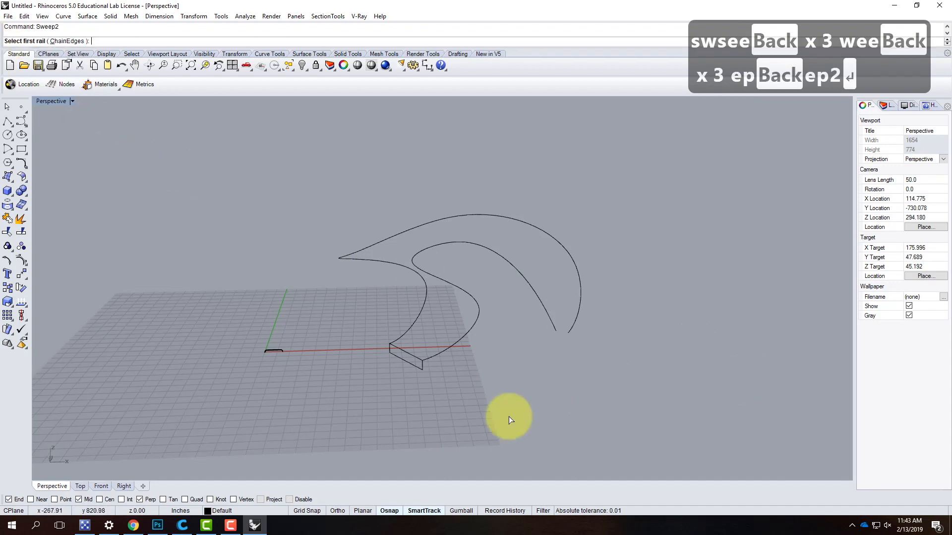
left_click(416, 322)
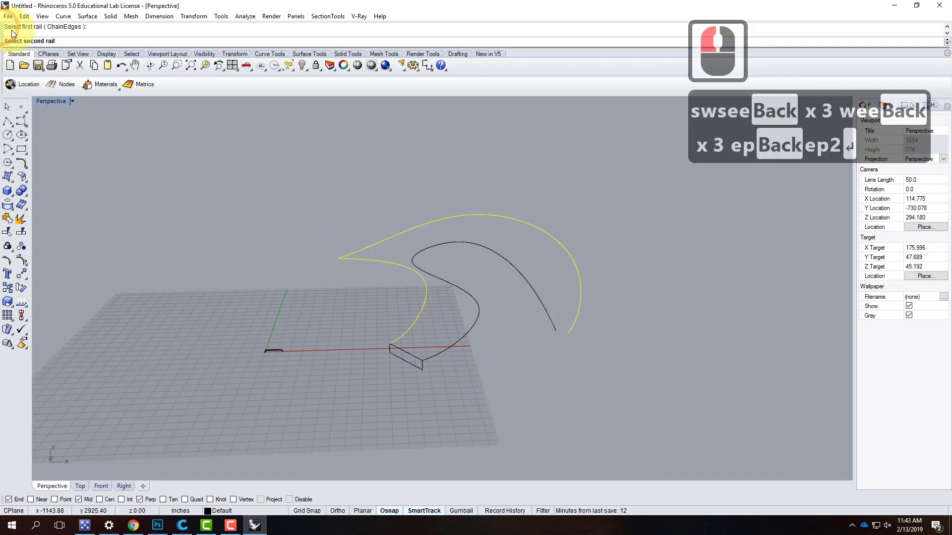
left_click(464, 339)
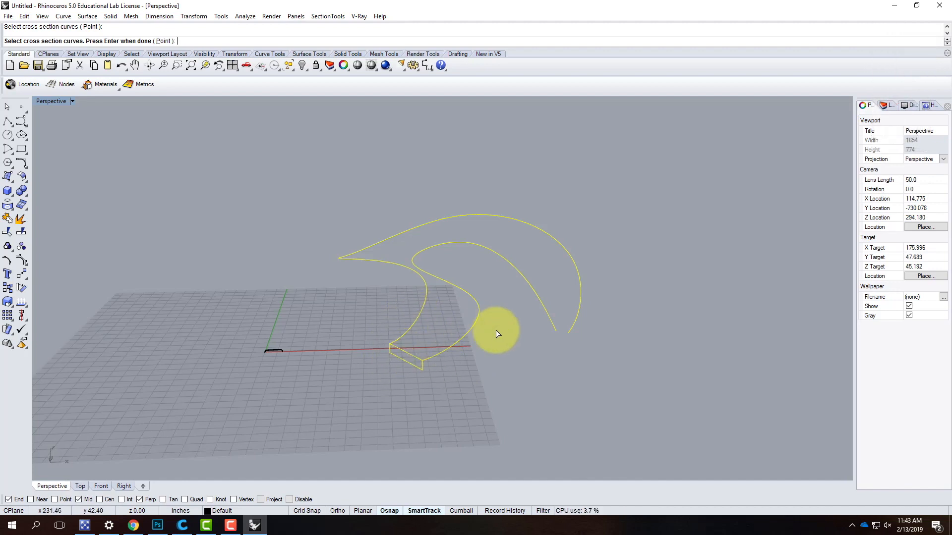
key("Return")
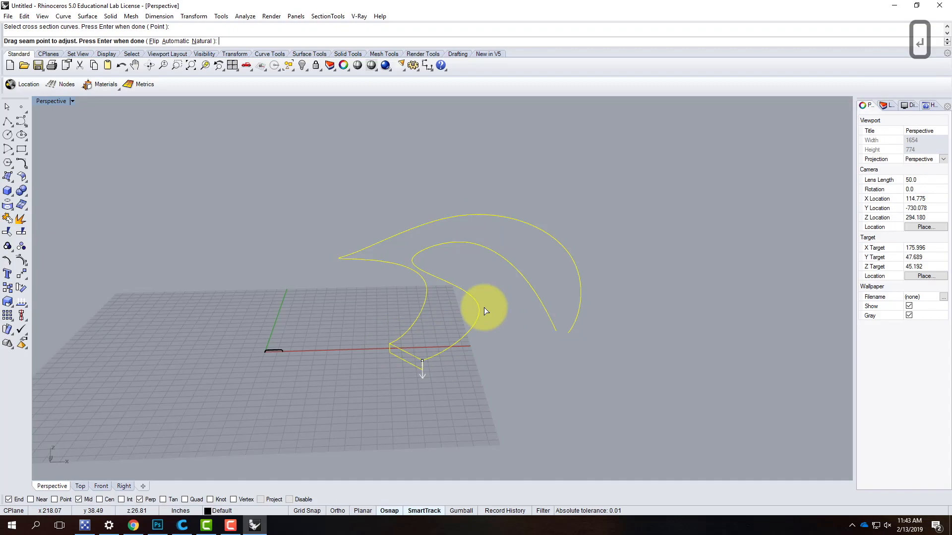
key("Return")
- Examine the two-rail sweep preview around its bends and at its far end, and cancel the sweep
left_click_drag(469, 175, 699, 169)
scroll(447, 216, "up", 4)
right_click_drag(560, 328, 573, 343)
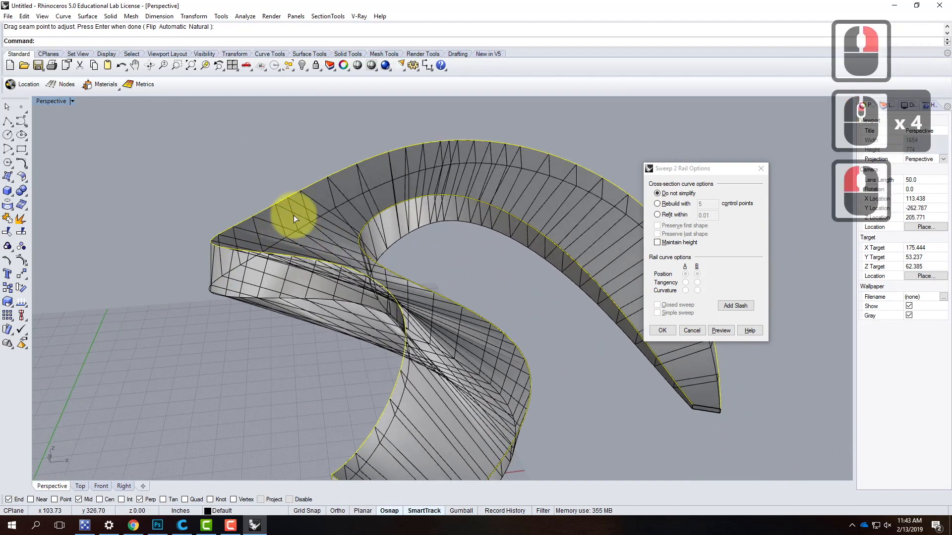
right_click_drag(323, 255, 431, 260)
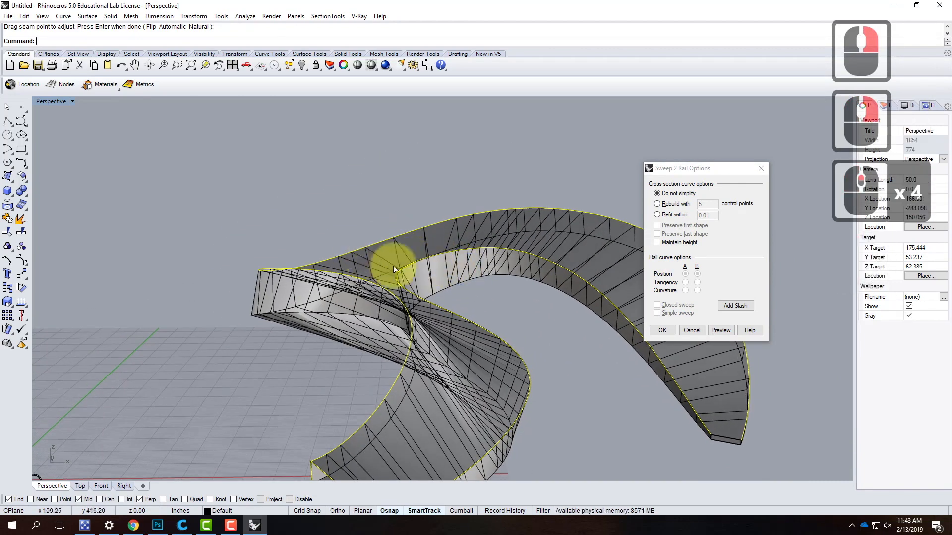
scroll(563, 351, "down", 4)
scroll(580, 344, "up", 8)
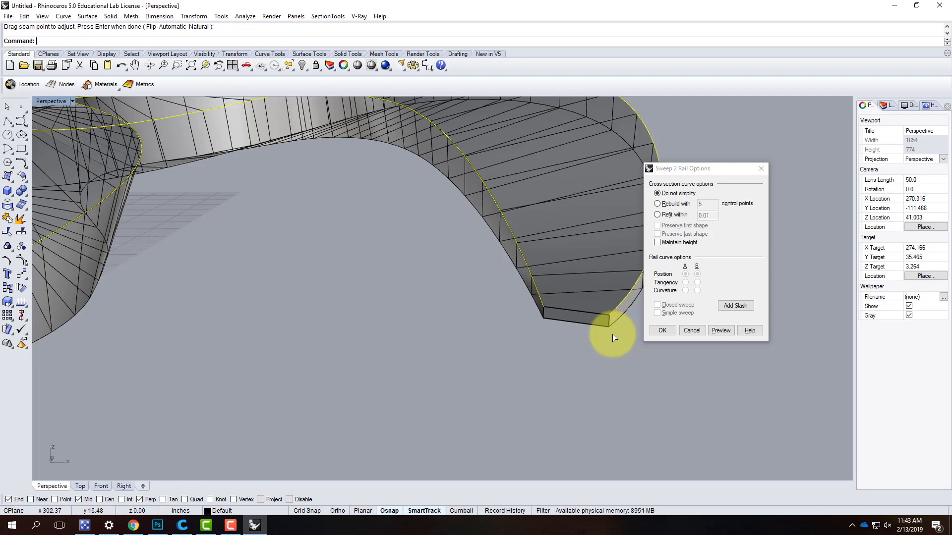
left_click(691, 330)
- Delete both rail curves and the rectangle profile
scroll(647, 273, "down", 10)
left_click(603, 231)
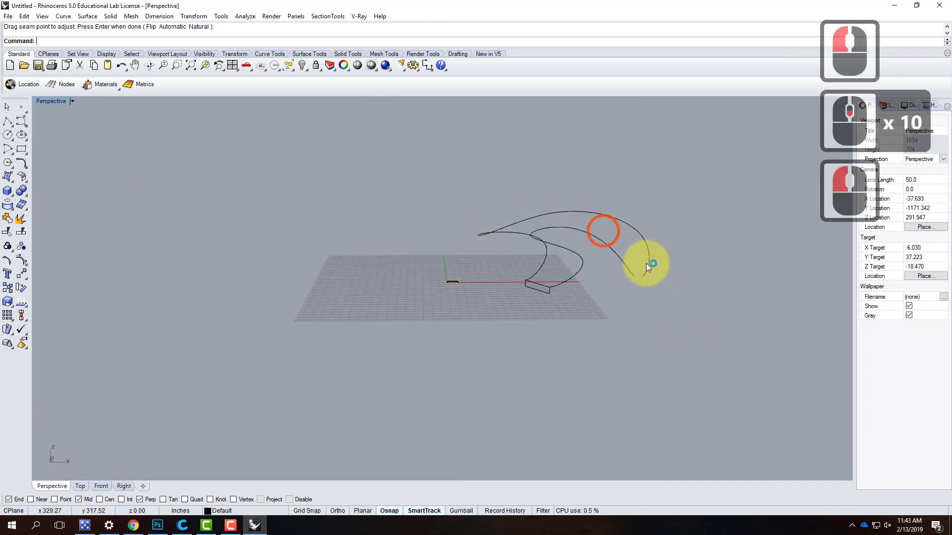
left_click_drag(520, 342, 502, 340)
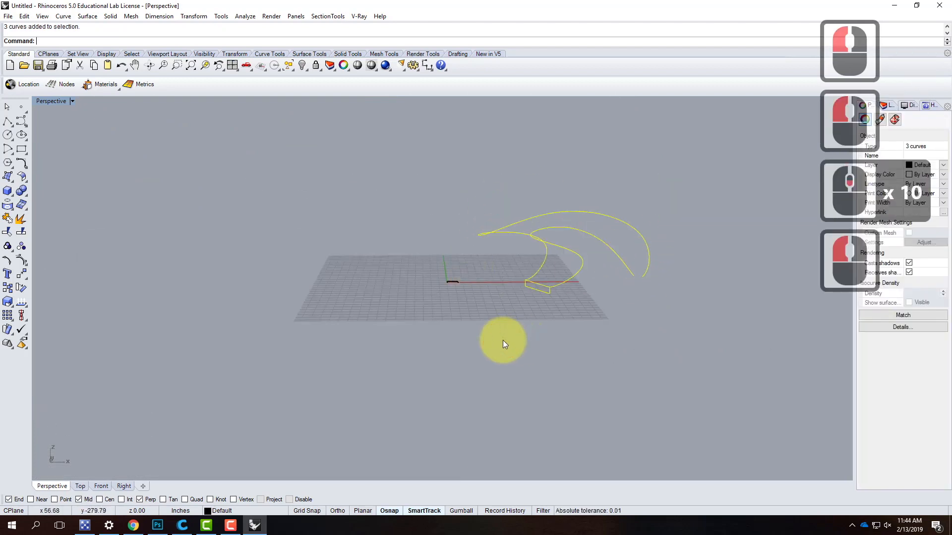
key("Delete")
- Select the small bent pipe at the origin and zoom the perspective view to it
scroll(442, 286, "up", 3)
scroll(442, 275, "up", 5)
left_click_drag(442, 266, 543, 353)
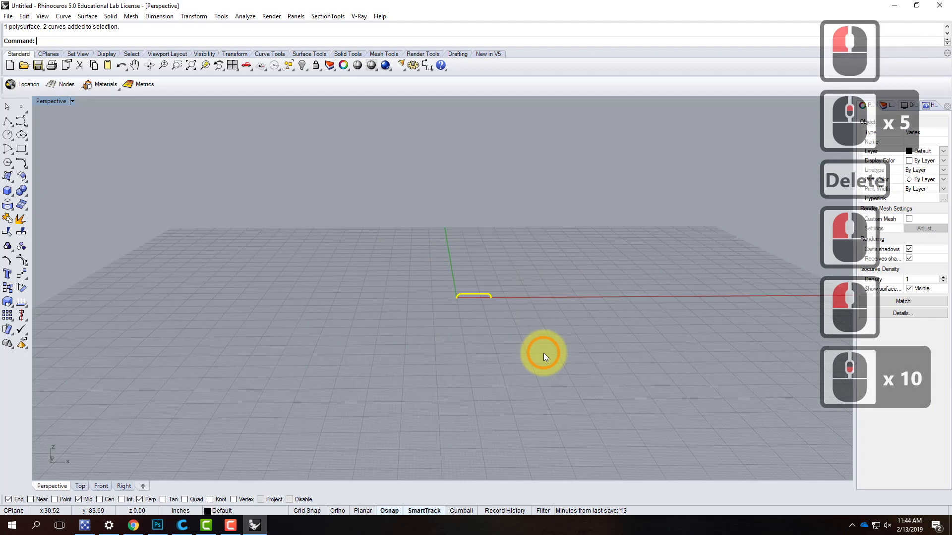
type("z")
key("Return")
type("s")
key("Return")
scroll(543, 353, "down", 4)
right_click_drag(575, 318, 478, 312)
left_click(489, 305)
scroll(469, 335, "up", 4)
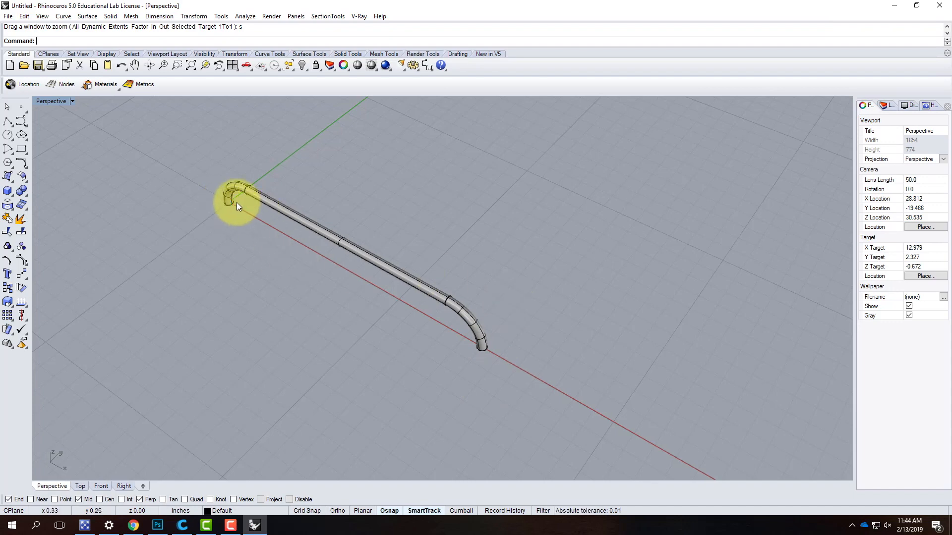
- Draw a 1.5 in diameter circle centred on the bent pipe's end at the origin
left_click(6, 137)
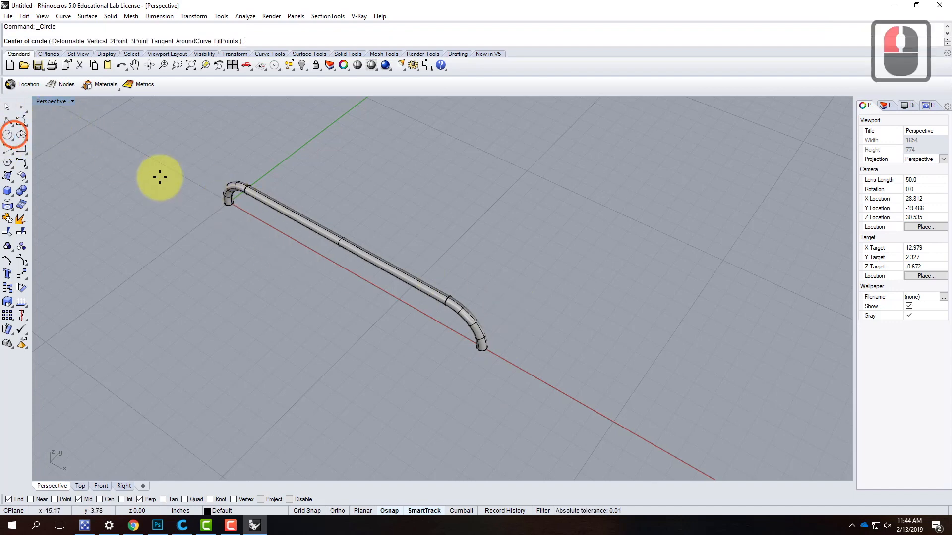
left_click(228, 203)
scroll(246, 212, "up", 4)
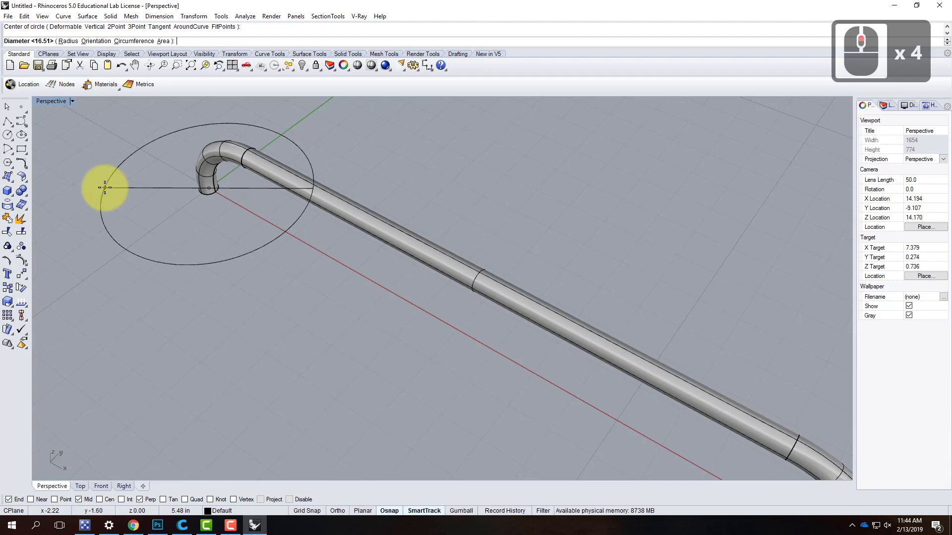
type("1.5\"")
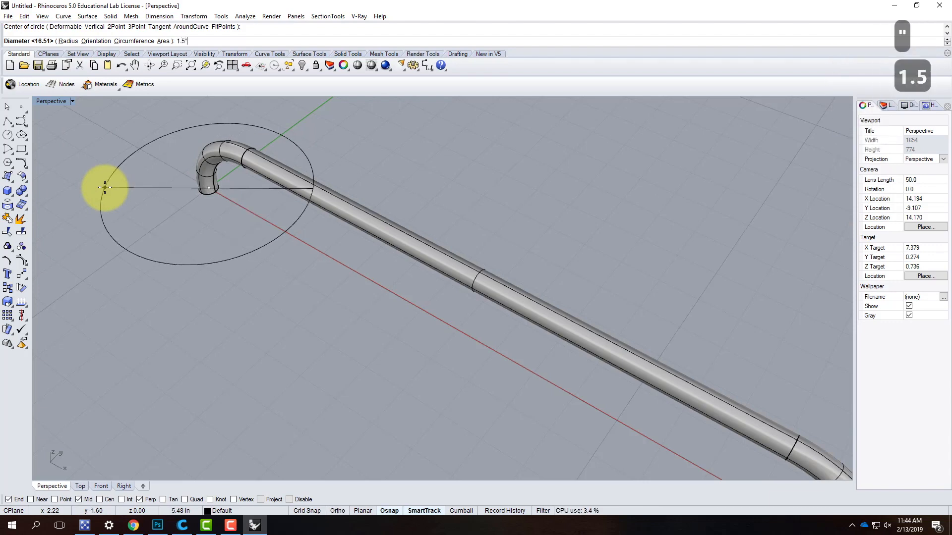
key("Return")
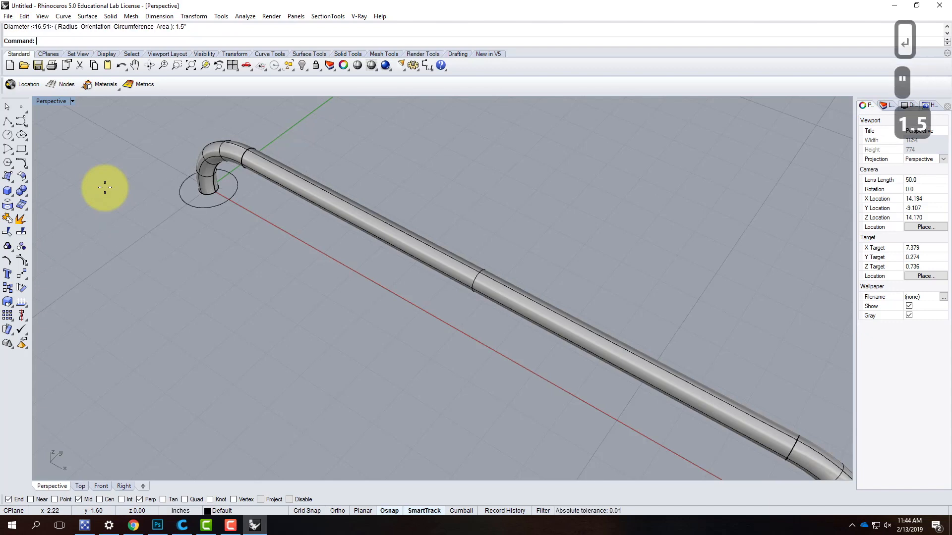
- Extrude the circle at the origin end 0.25 in downward as a capped solid
left_click(207, 207)
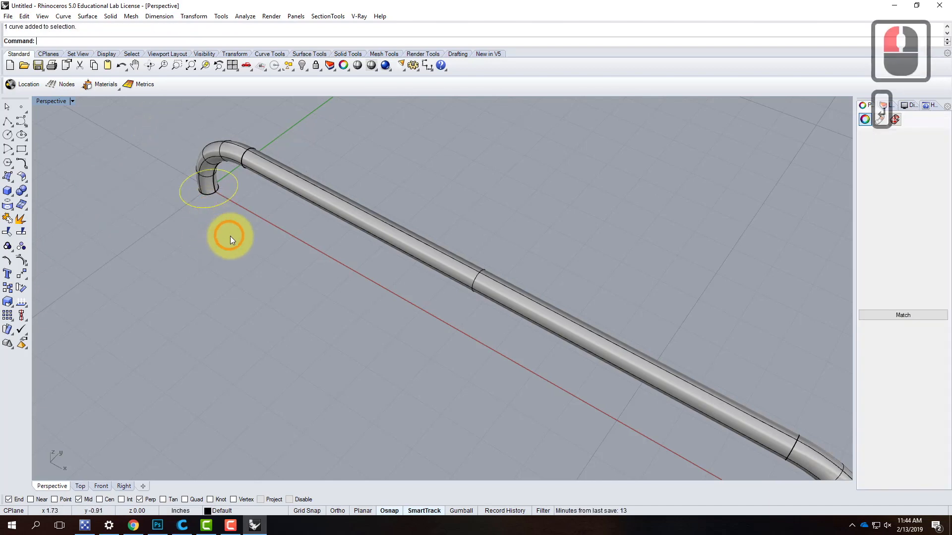
scroll(201, 193, "down", 3)
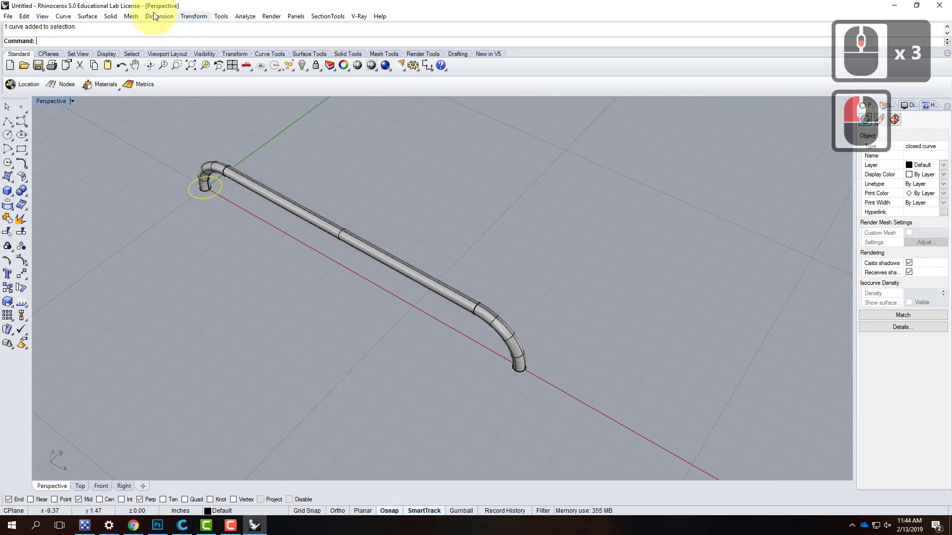
left_click(94, 17)
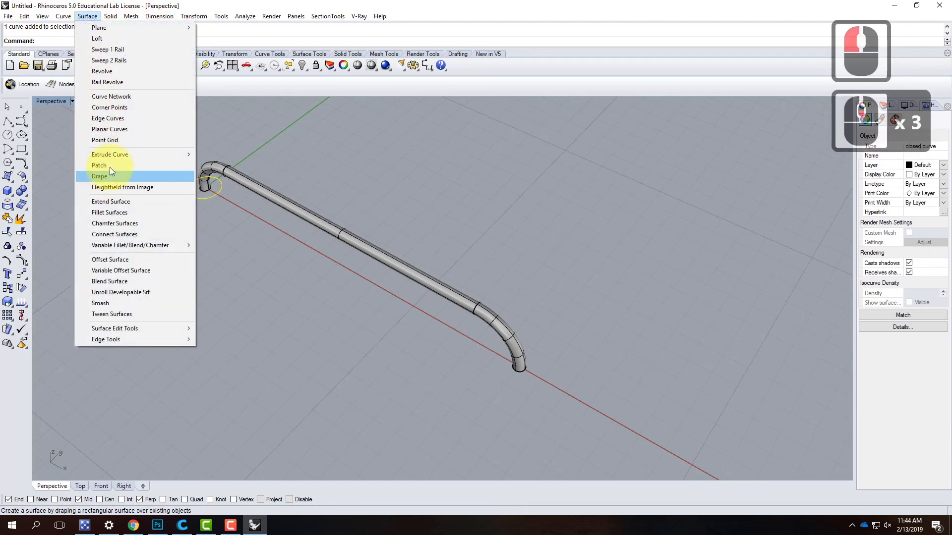
mouse_move(114, 154)
left_click(234, 155)
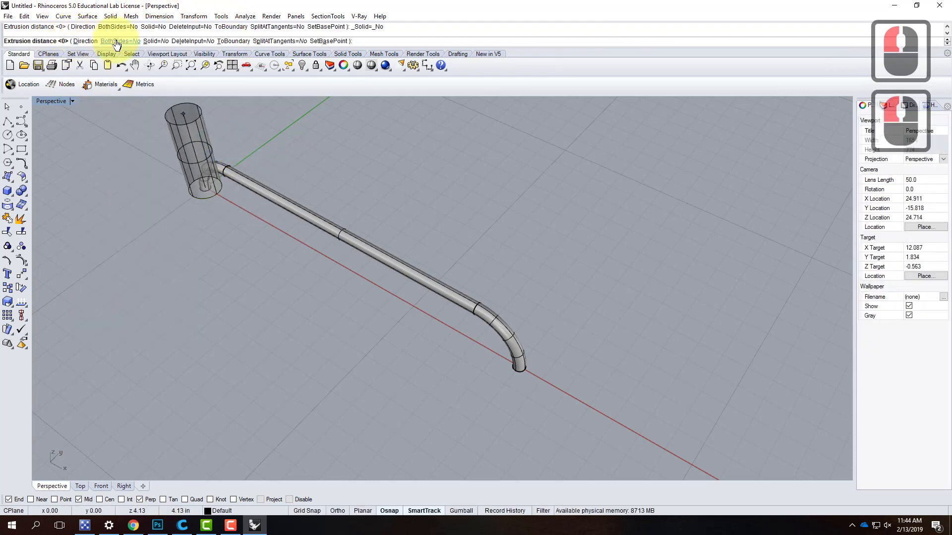
left_click(156, 45)
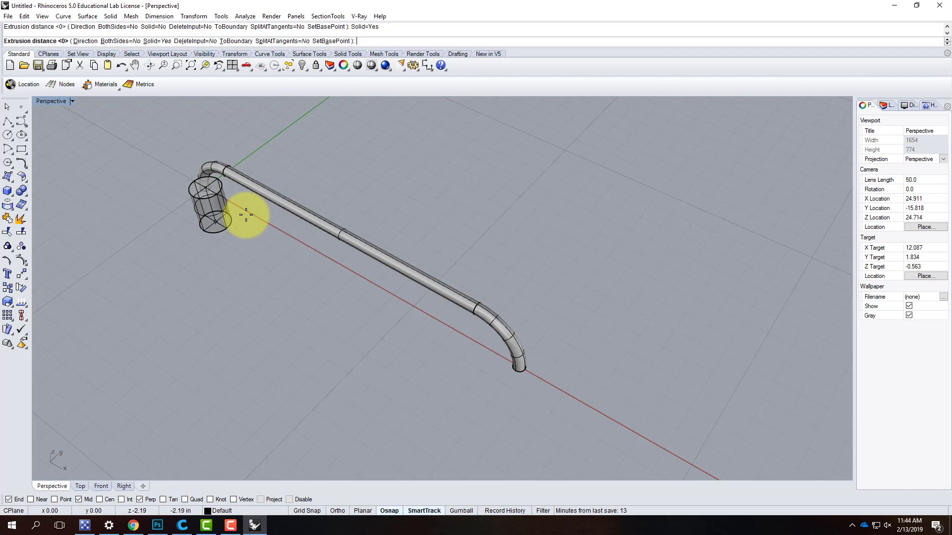
scroll(246, 215, "up", 5)
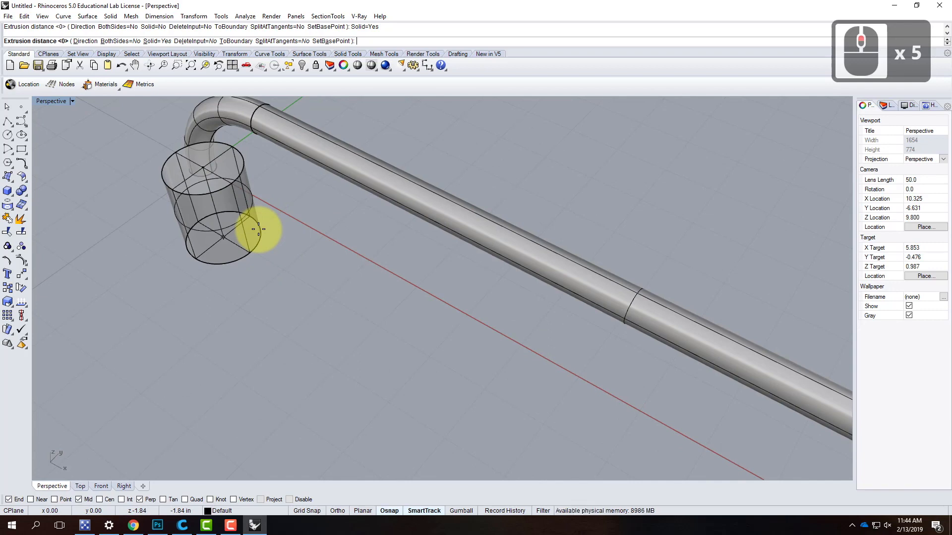
type("-.25\"")
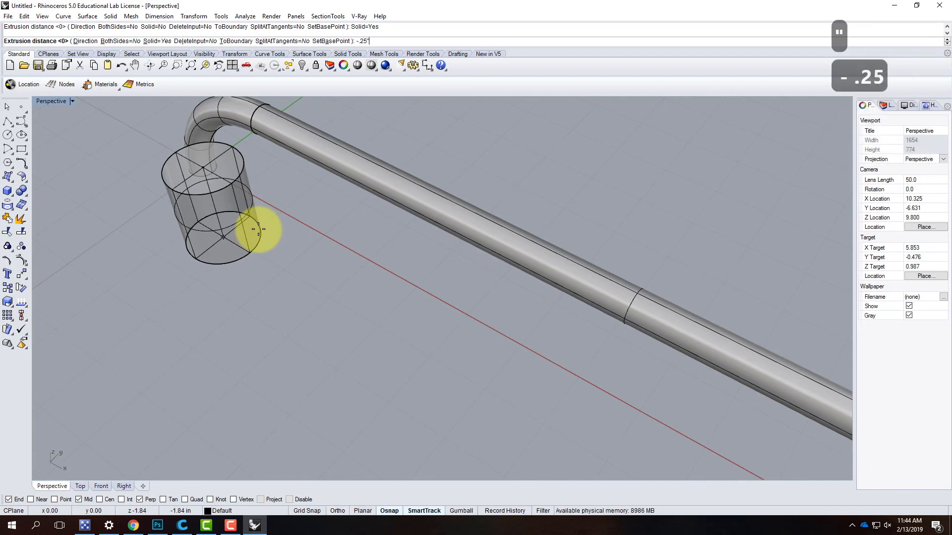
key("Return")
left_click(202, 196)
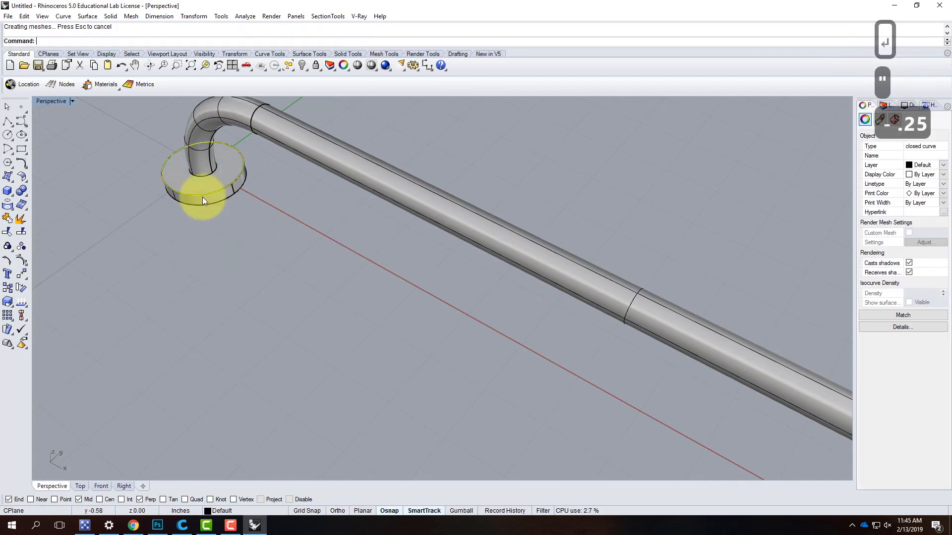
- Draw a 1.5 in diameter circle centred on the pipe's opposite end
scroll(190, 248, "down", 4)
right_click_drag(194, 239, 231, 227)
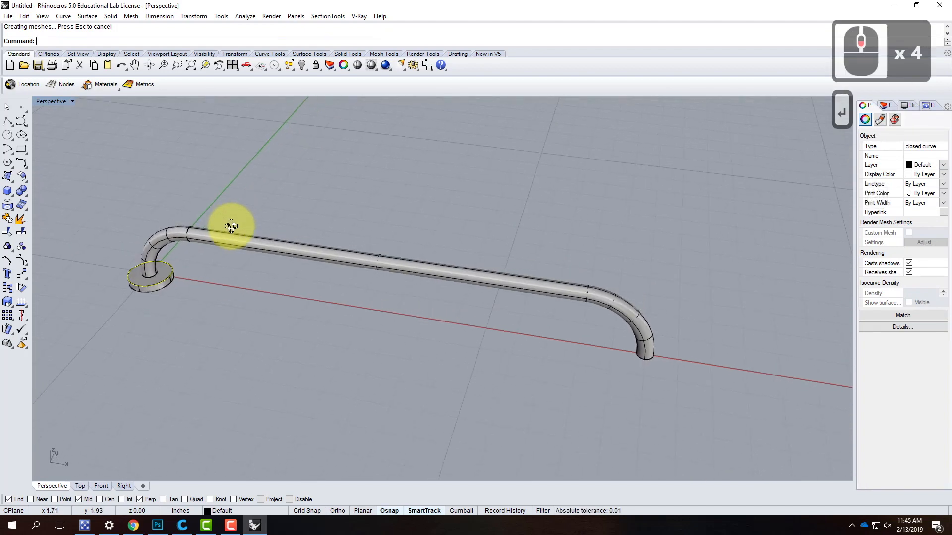
left_click(8, 136)
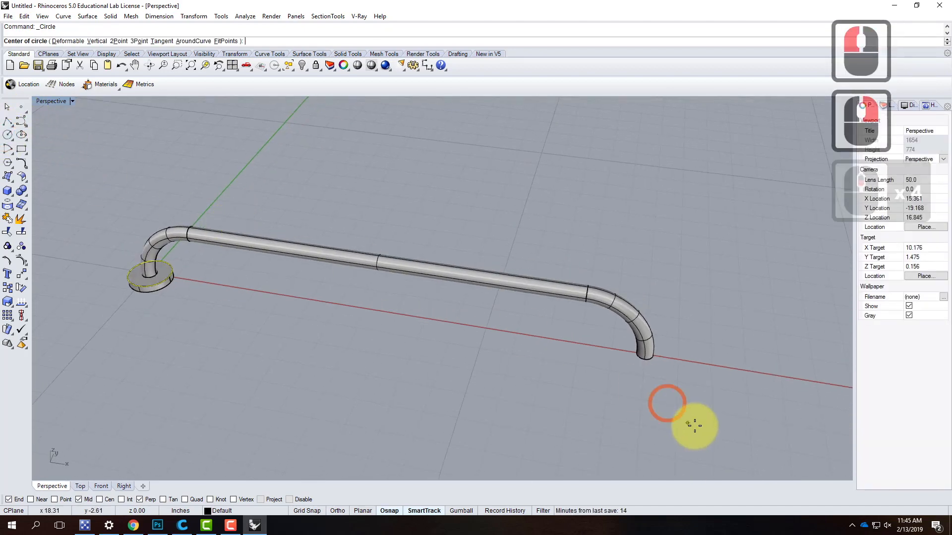
left_click(646, 354)
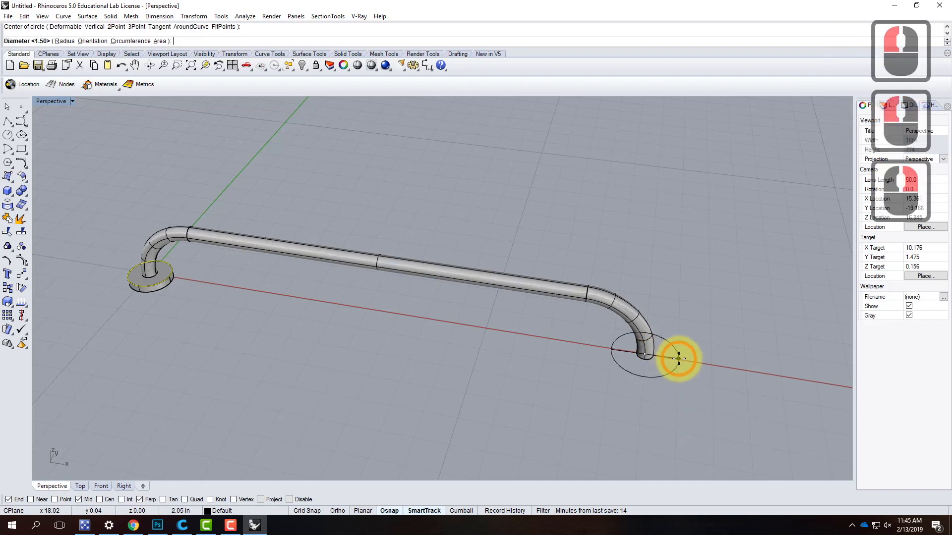
type("1")
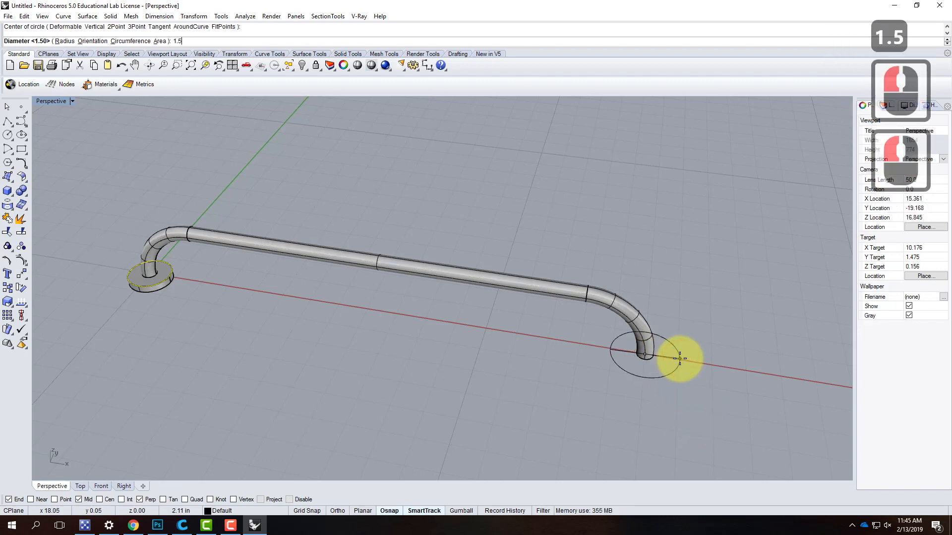
type(".5")
key("Return")
- Extrude the circle at the pipe's far end 0.25 in downward as a solid disc
left_click(664, 368)
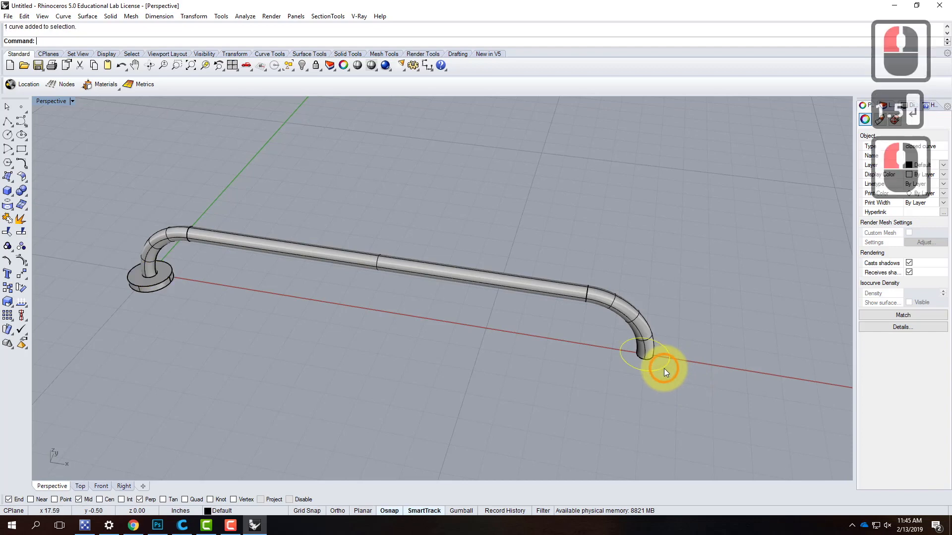
type("extrud")
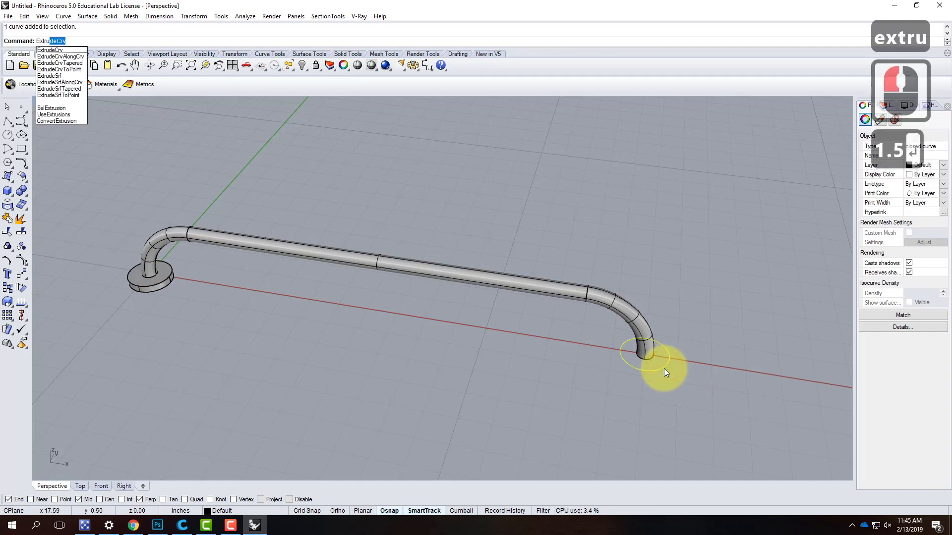
type("e")
key("Return")
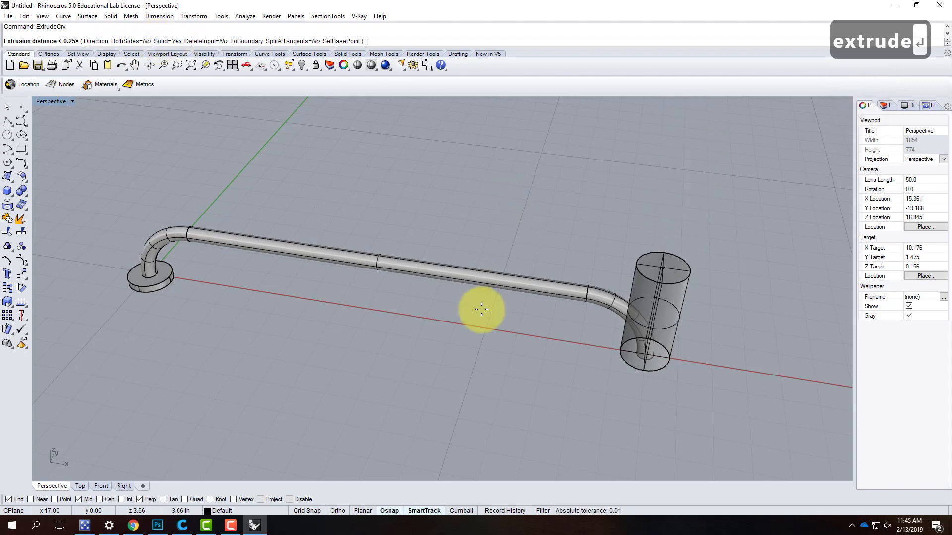
type("-.25")
key("Return")
- Examine the solid base discs at both ends of the bent pipe
scroll(543, 259, "down", 4)
right_click_drag(514, 309, 558, 295)
left_click(525, 318)
scroll(525, 317, "up", 6)
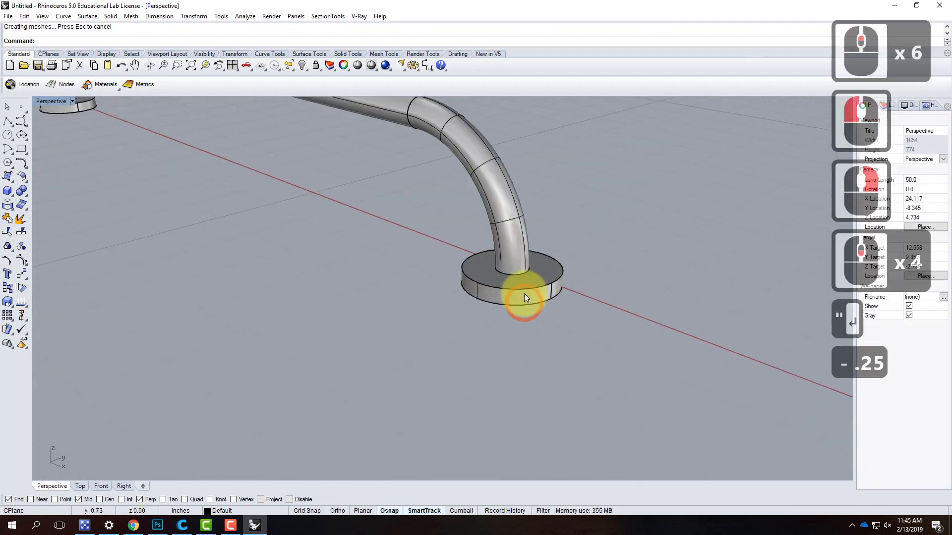
left_click(523, 295)
scroll(644, 310, "down", 4)
scroll(371, 216, "up", 2)
left_click(366, 196)
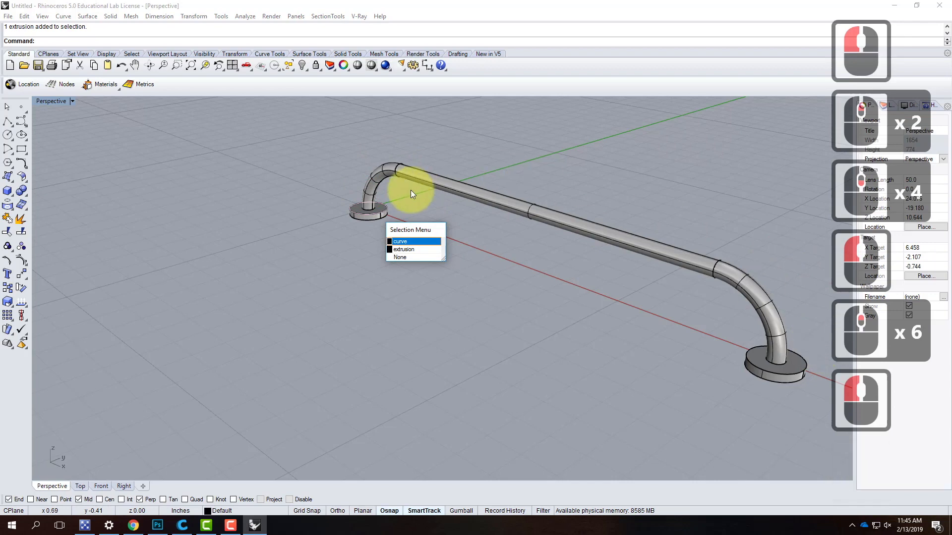
left_click(445, 273)
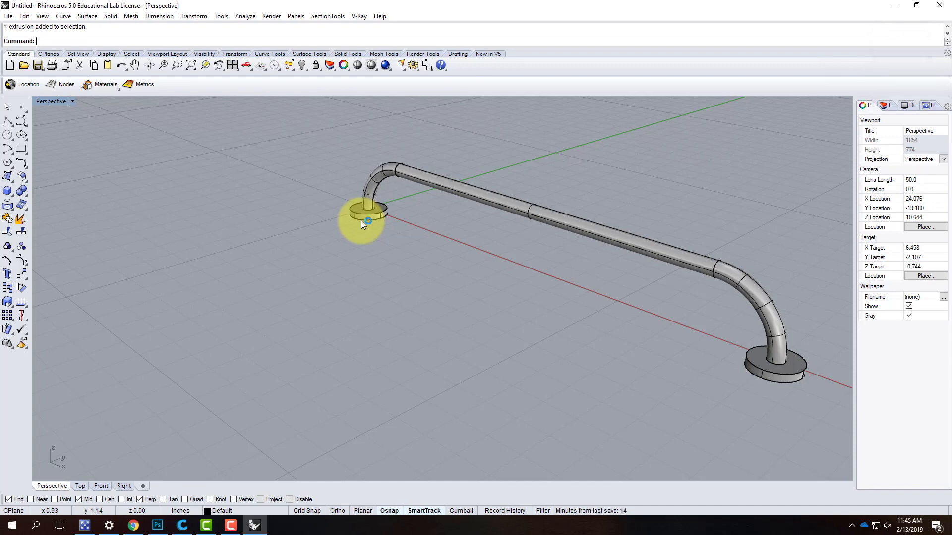
- Copy the solid disc at the pipe's origin end 0.75 in straight down, with the vertical option on
left_click(364, 218)
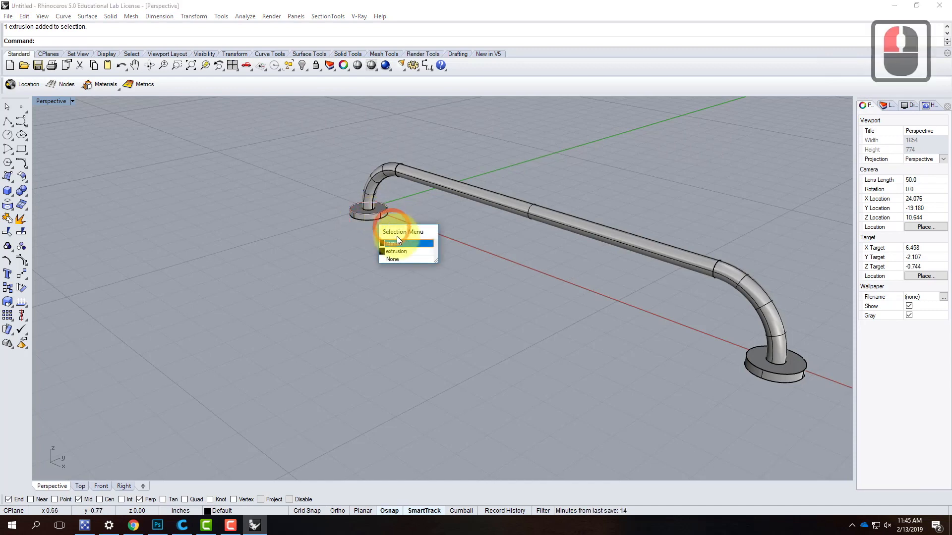
left_click(401, 253)
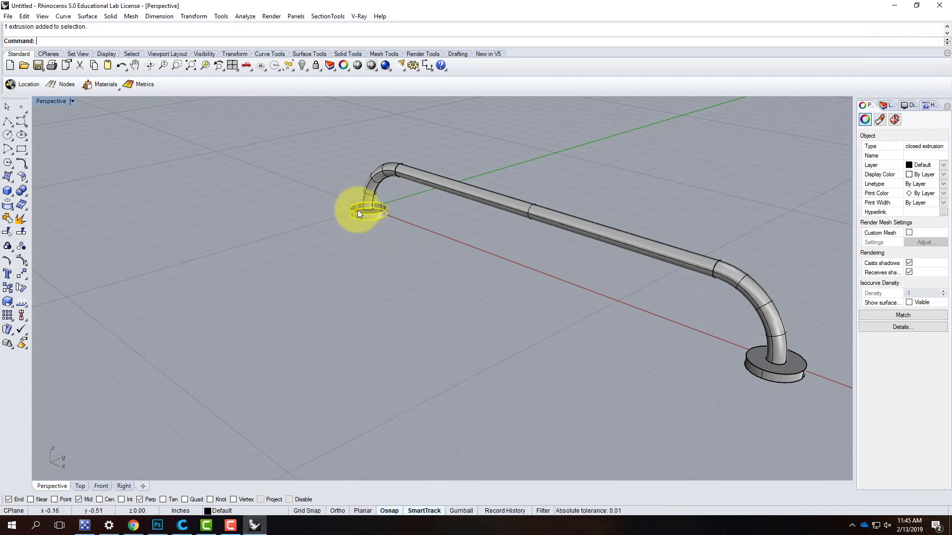
left_click(194, 16)
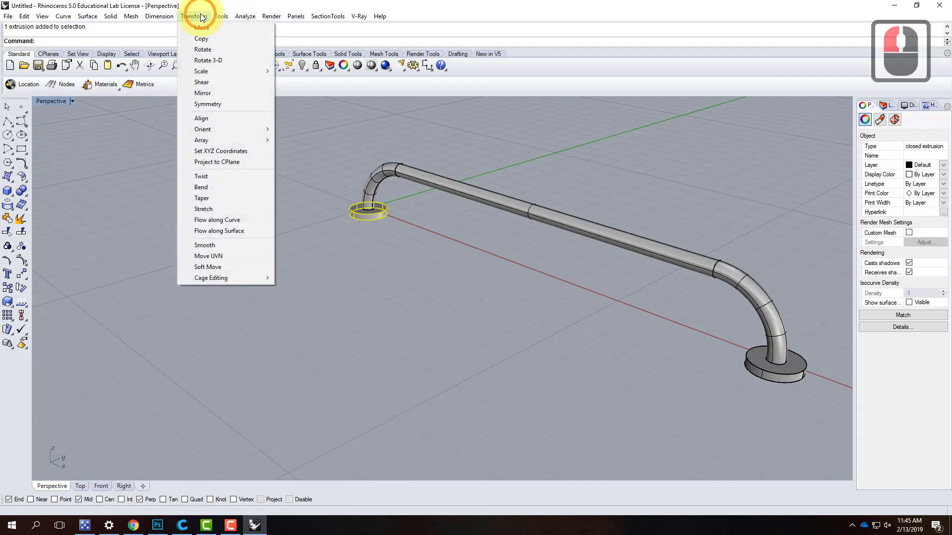
left_click(204, 39)
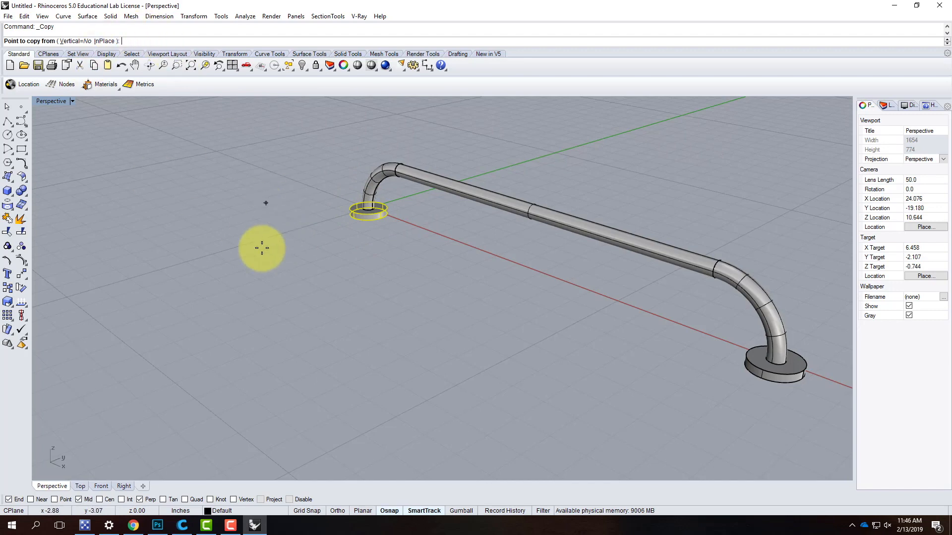
left_click(87, 43)
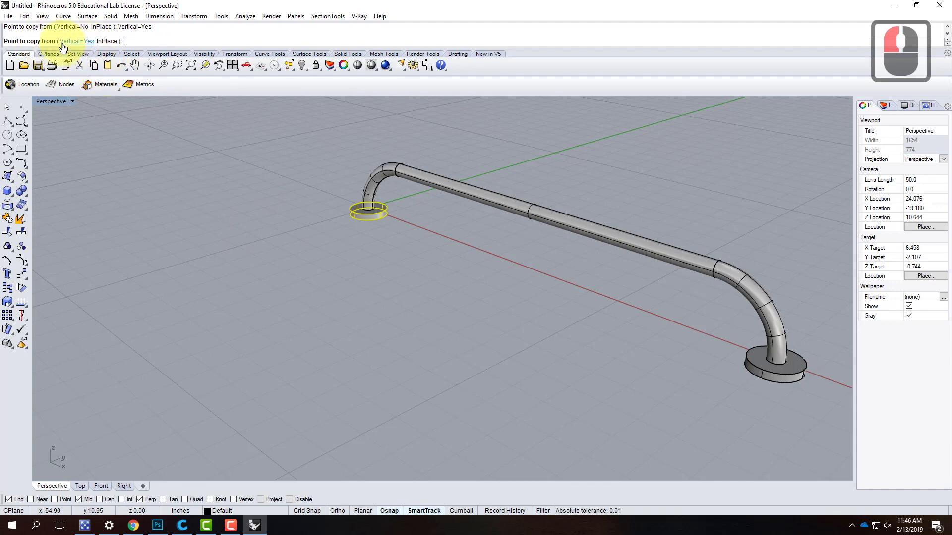
left_click(287, 242)
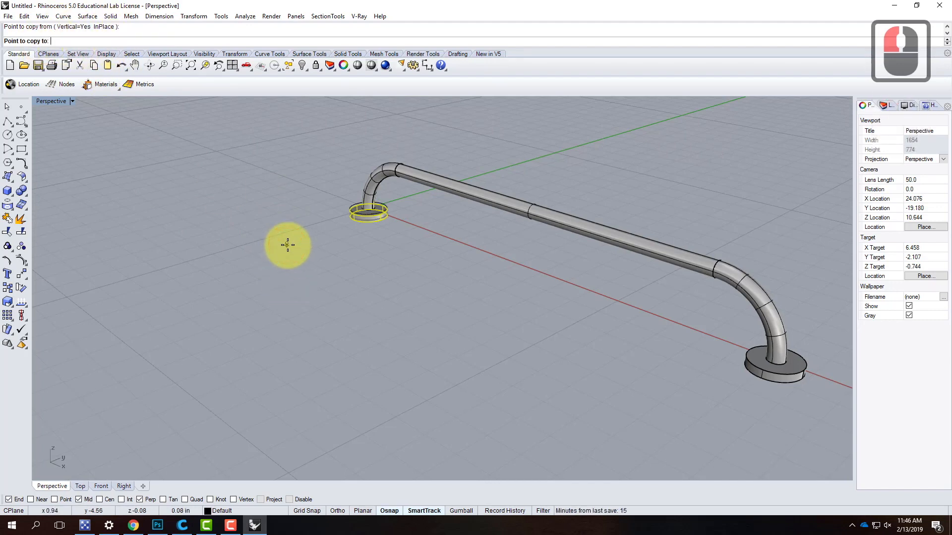
type("-.75")
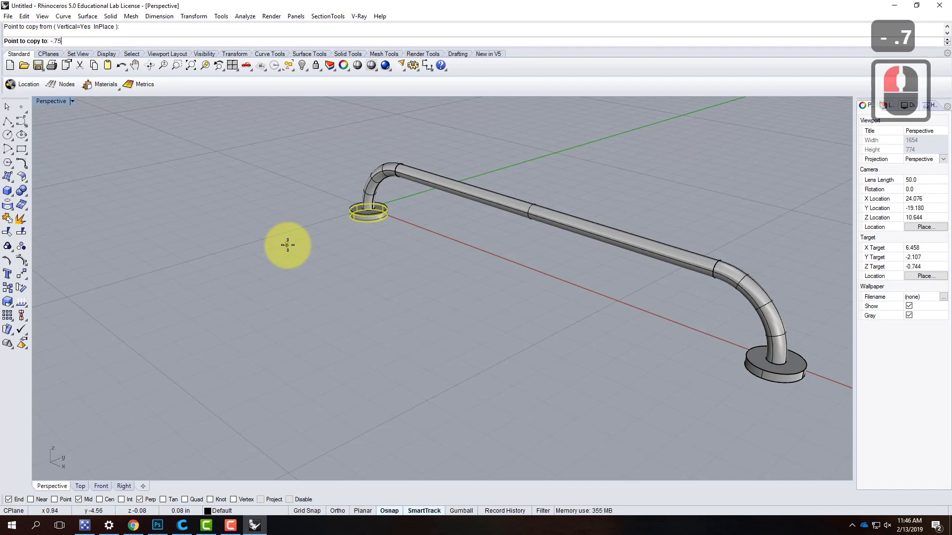
type("\"")
key("Return")
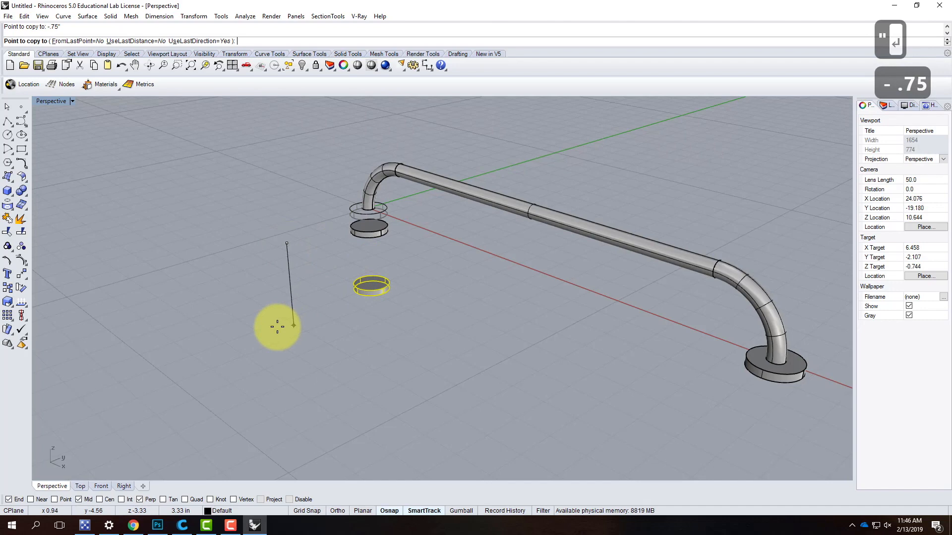
key("Return")
- Copy the solid disc at the pipe's far end 0.75 in straight down, with the vertical option on
scroll(299, 245, "down", 5)
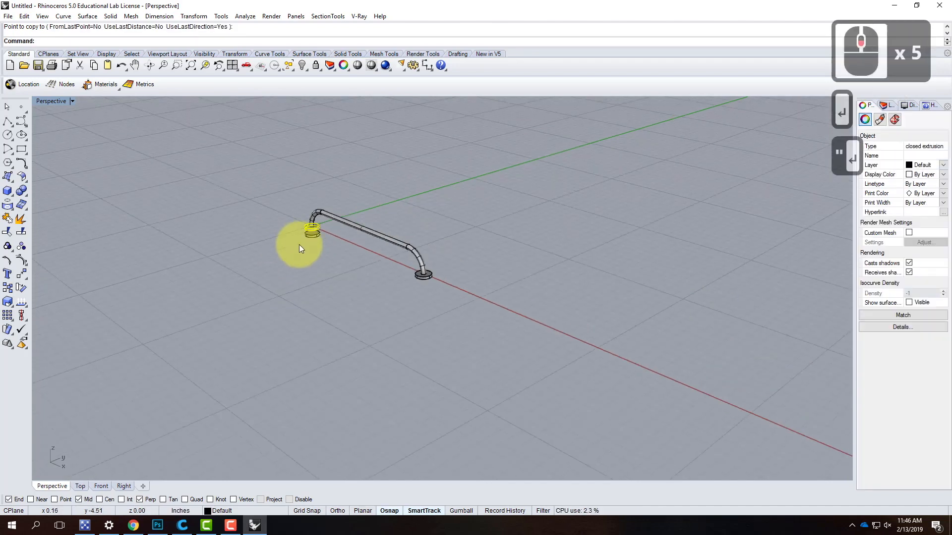
scroll(441, 296, "up", 3)
left_click(406, 239)
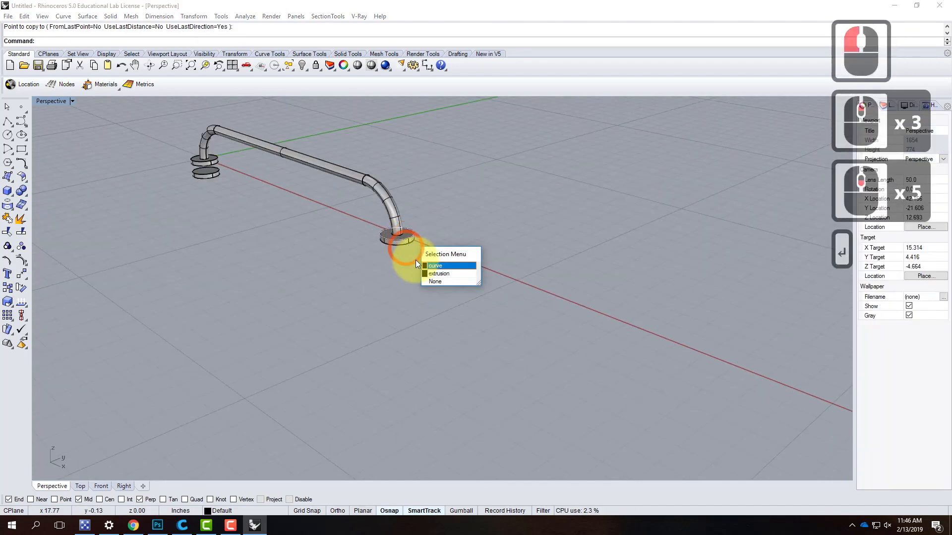
left_click(434, 269)
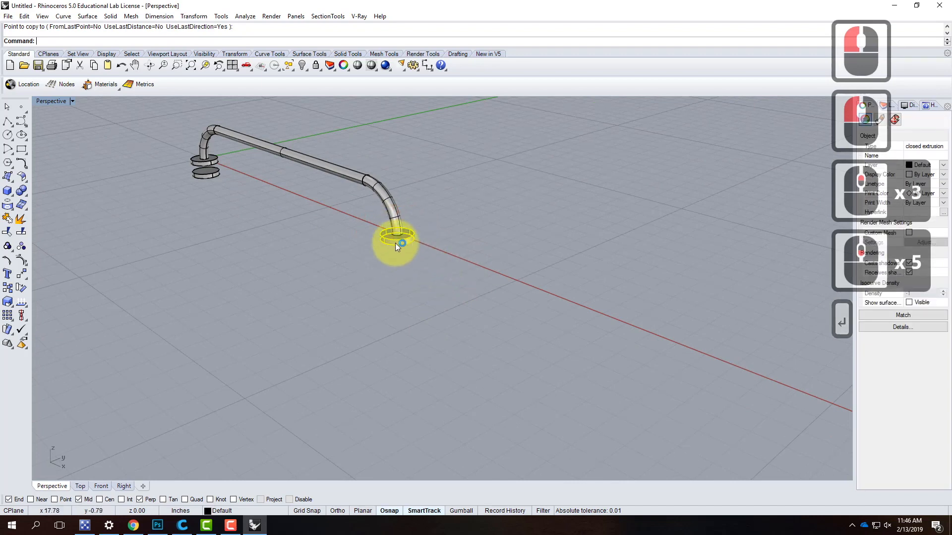
left_click(192, 16)
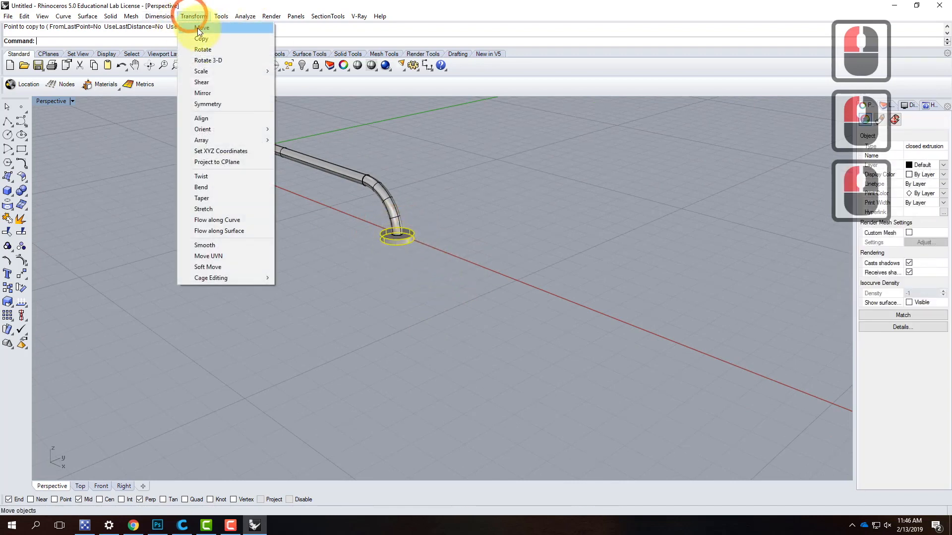
left_click(198, 34)
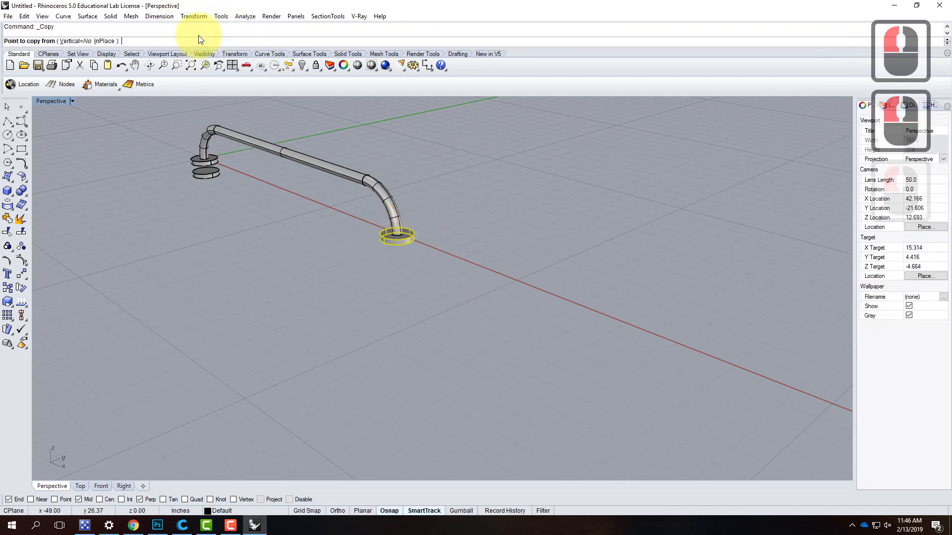
left_click(72, 41)
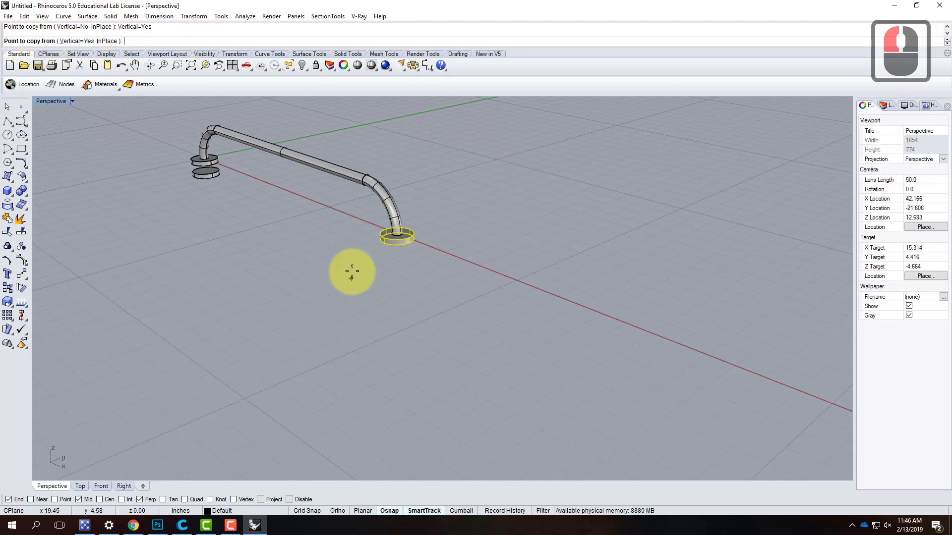
left_click(332, 274)
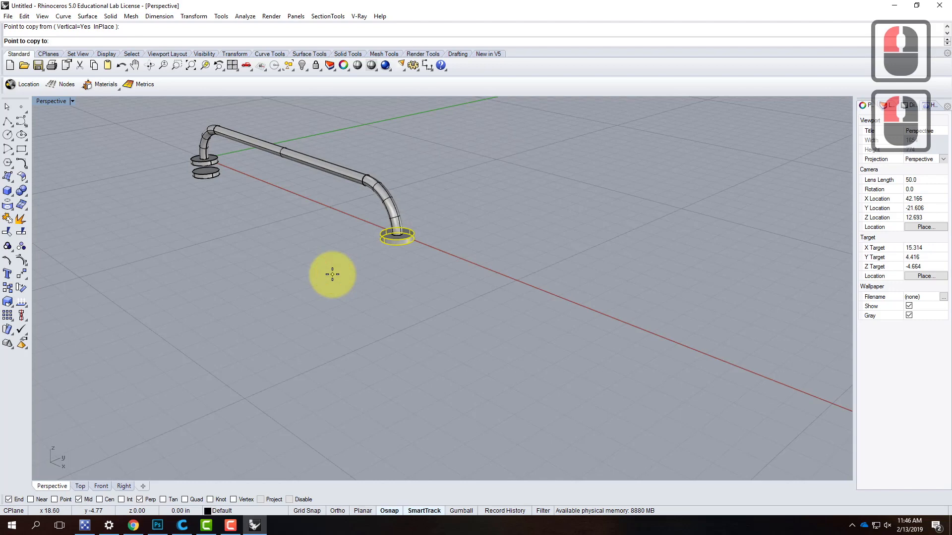
type("-.75")
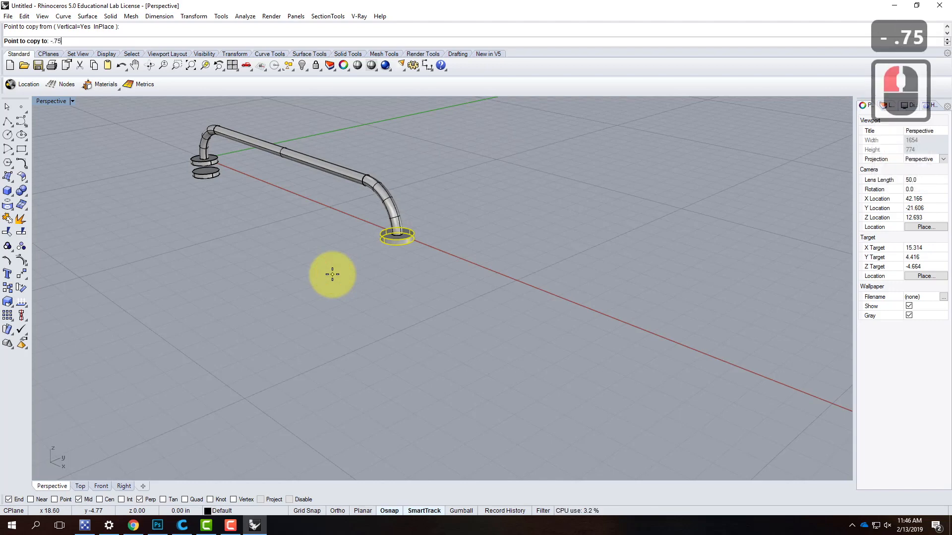
type("\"")
key("Return")
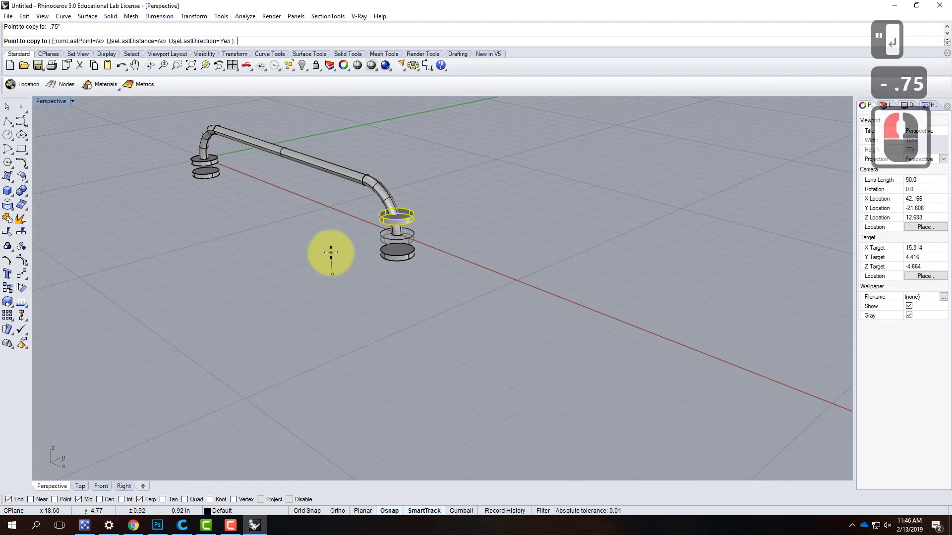
key("Return")
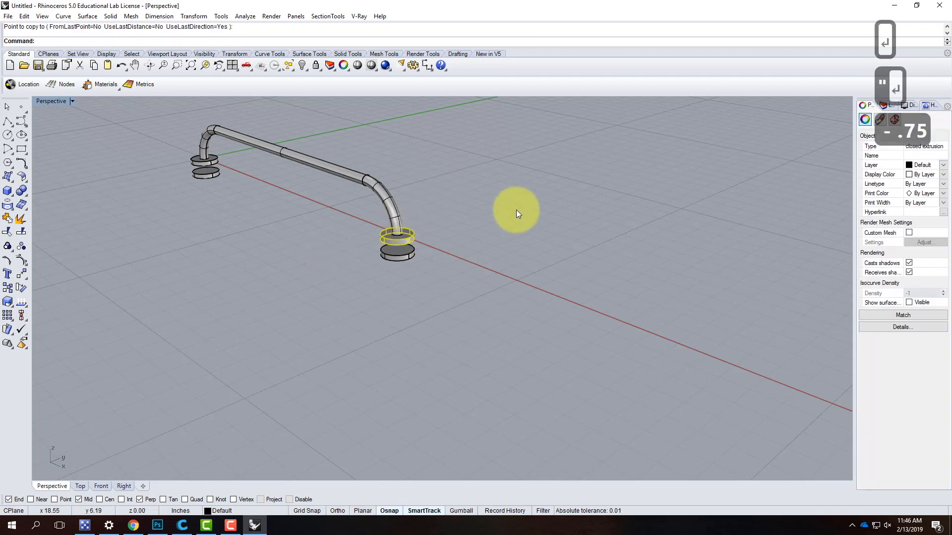
left_click(513, 209)
- Examine the spacing between the upper and lower discs at both ends of the handle
scroll(352, 272, "down", 3)
right_click_drag(349, 274, 248, 220)
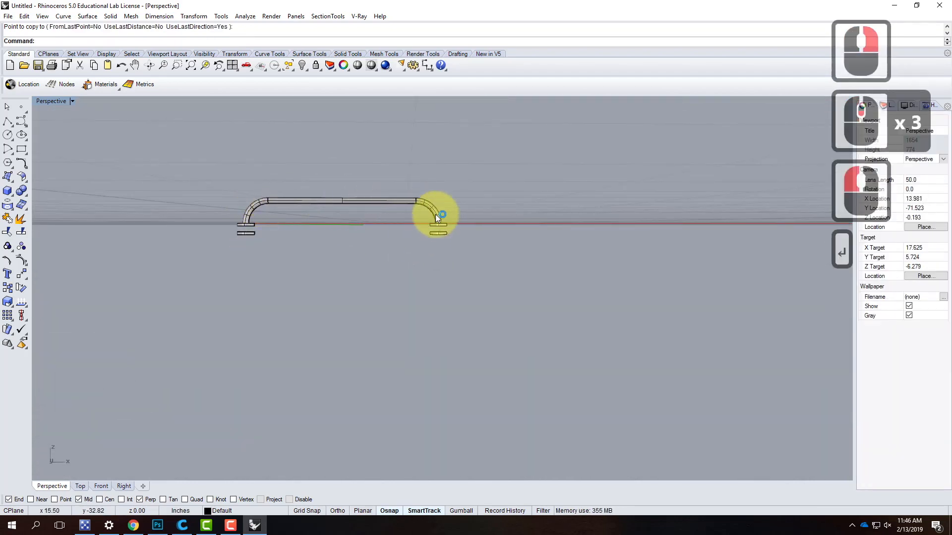
right_click_drag(239, 228, 255, 304)
scroll(238, 283, "up", 4)
left_click(237, 282)
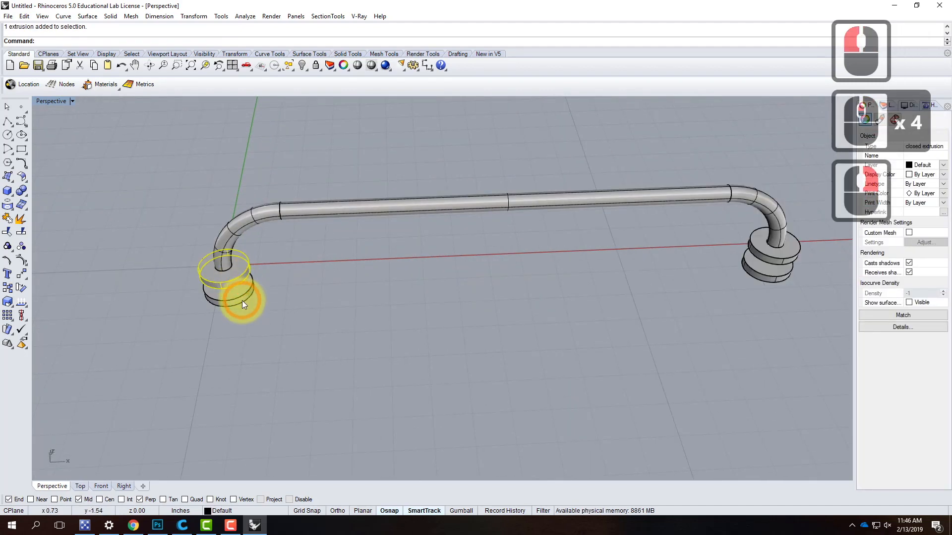
left_click(242, 301)
right_click_drag(312, 314, 305, 218)
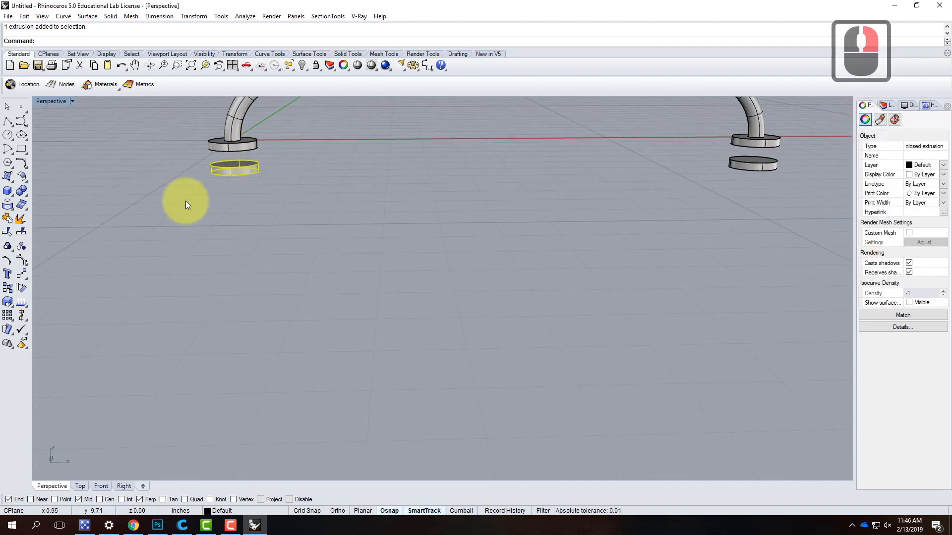
scroll(283, 181, "down", 3)
scroll(448, 183, "up", 3)
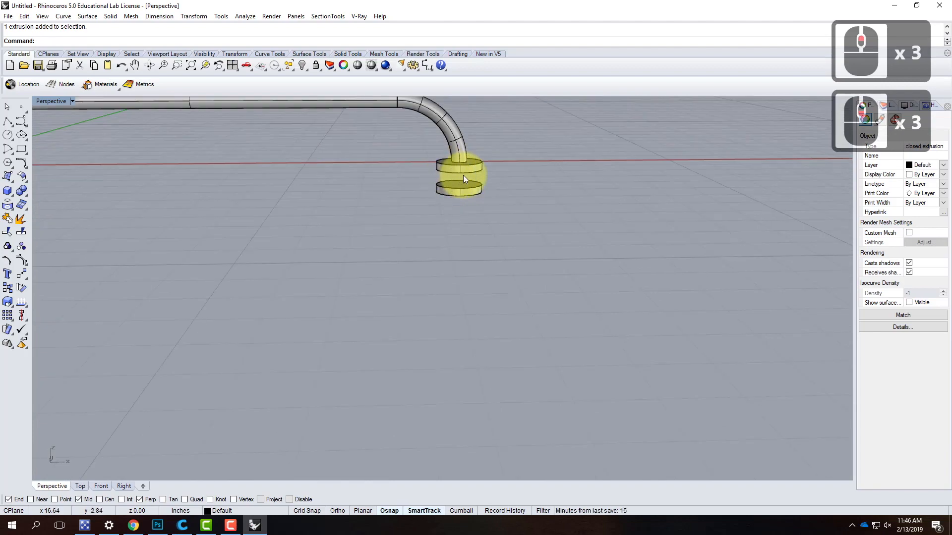
scroll(502, 187, "down", 5)
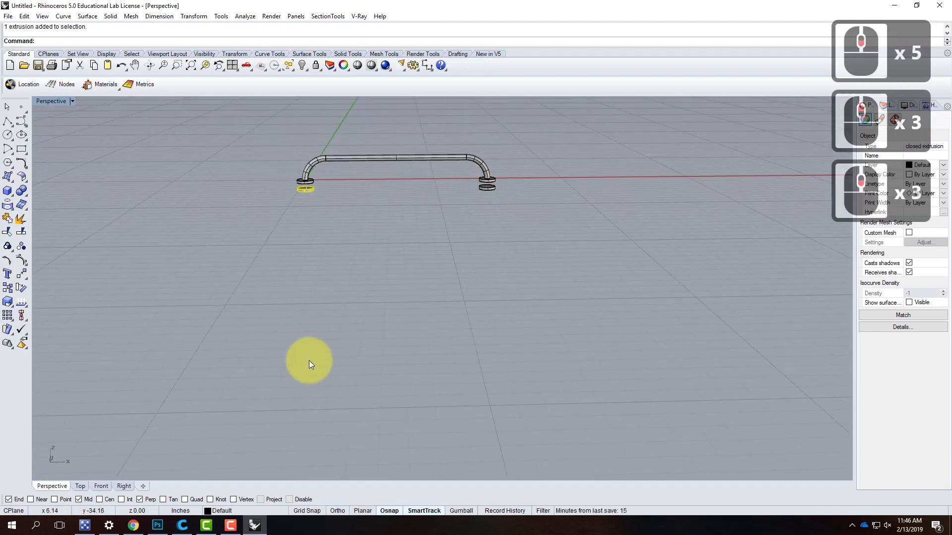
- Switch to Chrome and search Google Images (images.google.com) for "spider clamp" in a new tab
left_click(133, 524)
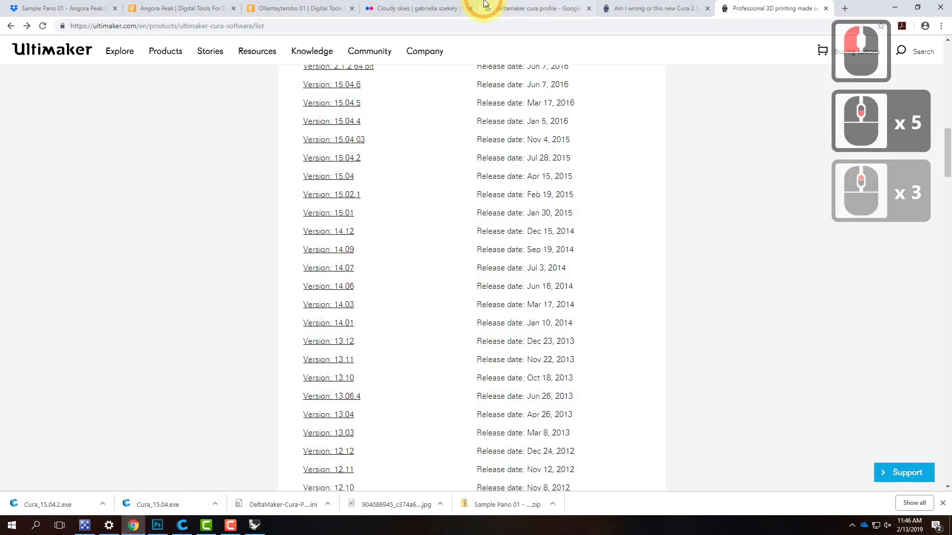
left_click(844, 8)
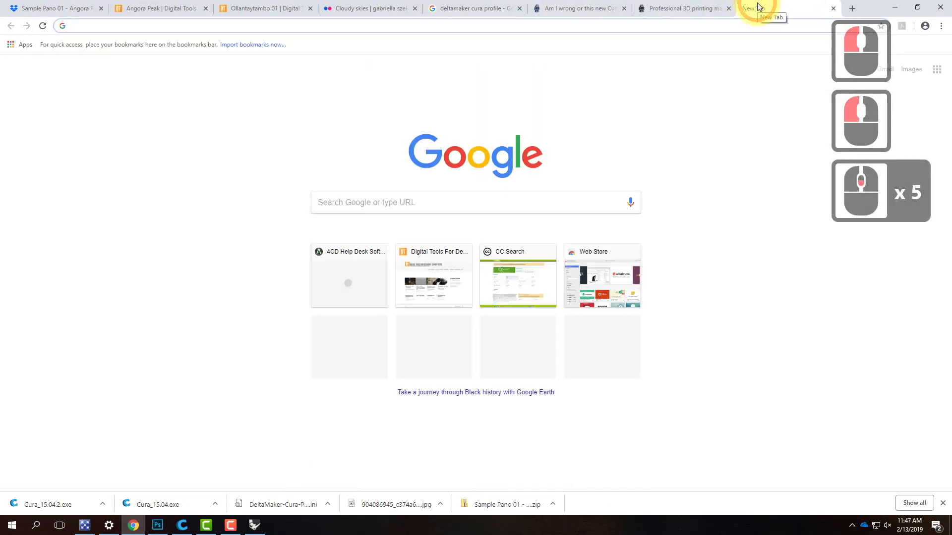
type("ima")
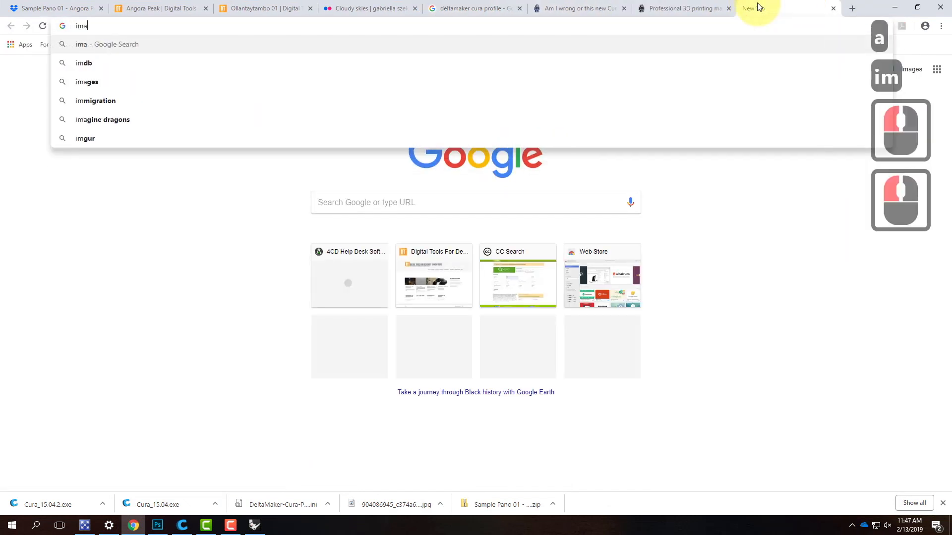
type("ges.google.com")
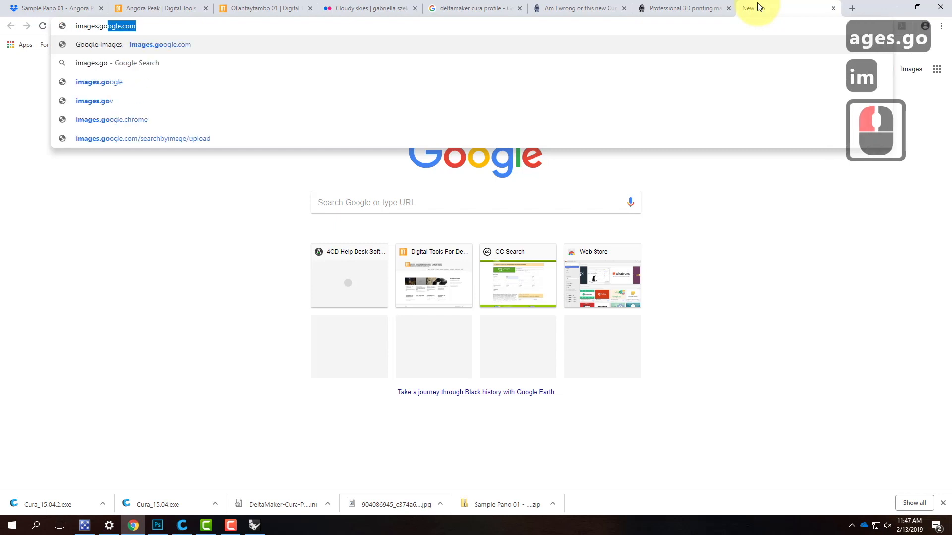
key("Return")
type("sip")
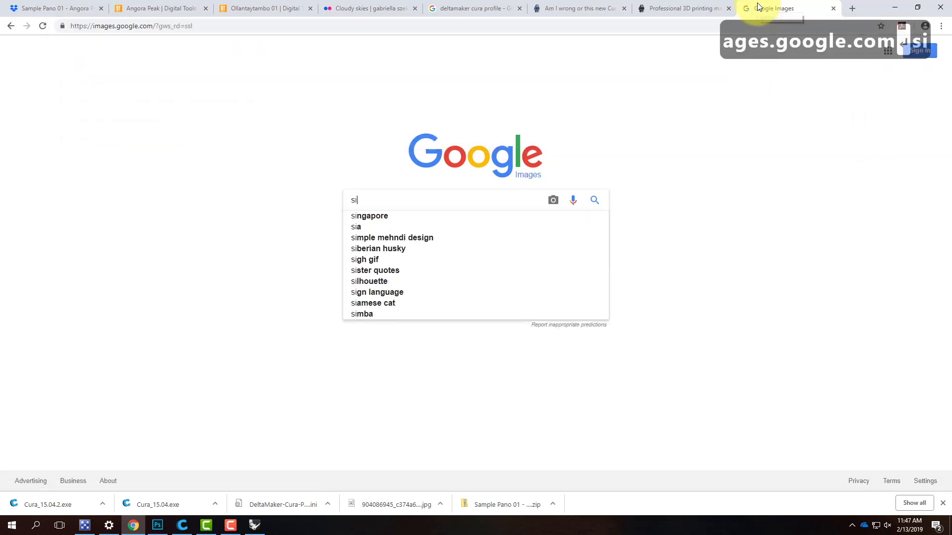
key("BackSpace")
key("BackSpace")
type("pider clamp")
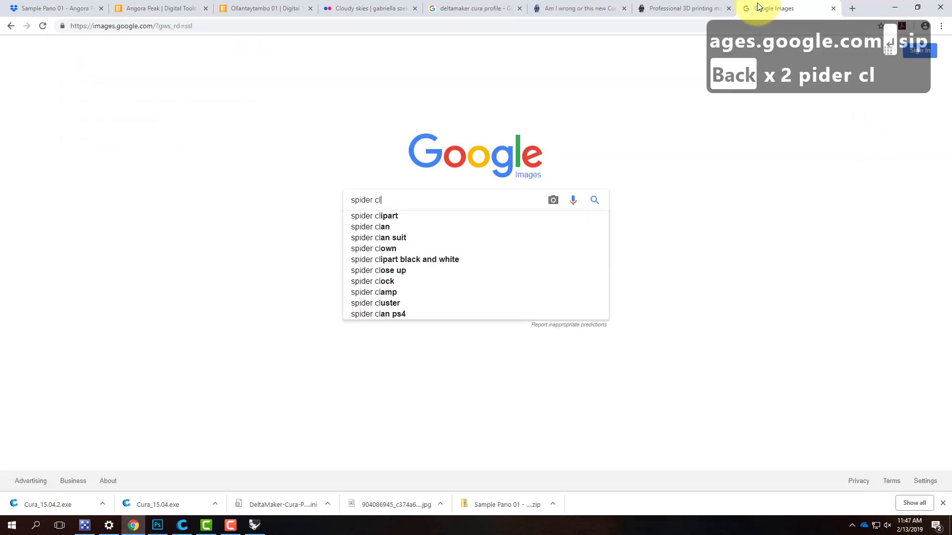
key("Return")
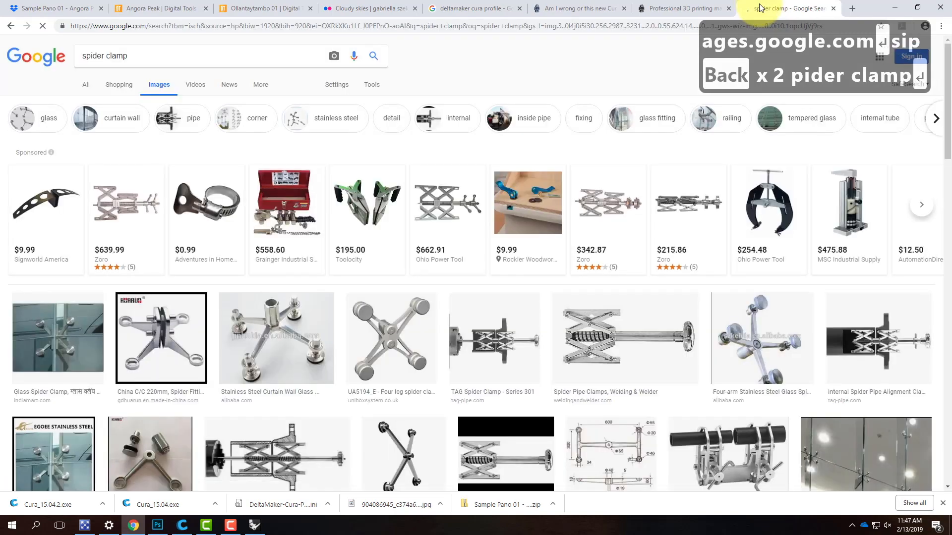
- Look through the spider clamp images, view the Dubai airport glass roof picture, and return to Rhino
scroll(679, 143, "down", 5)
scroll(644, 149, "down", 7)
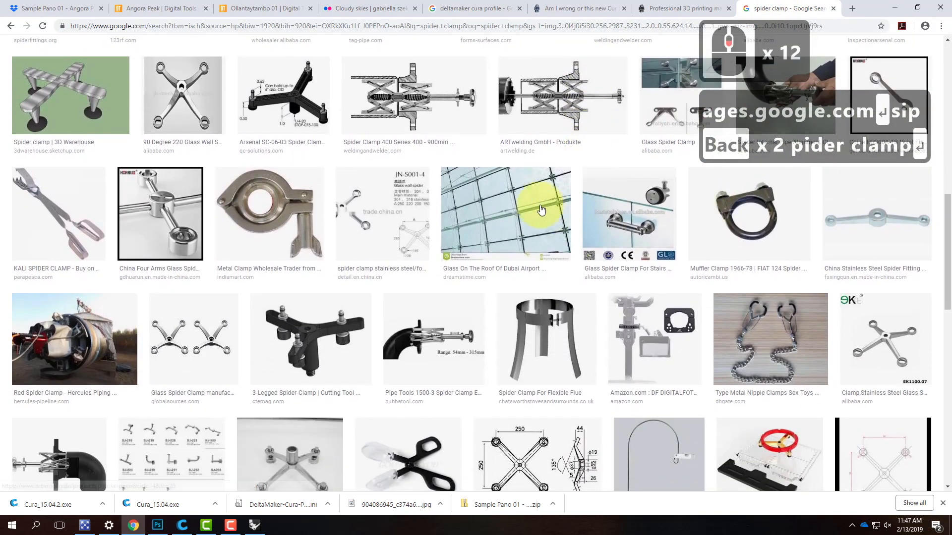
left_click(524, 186)
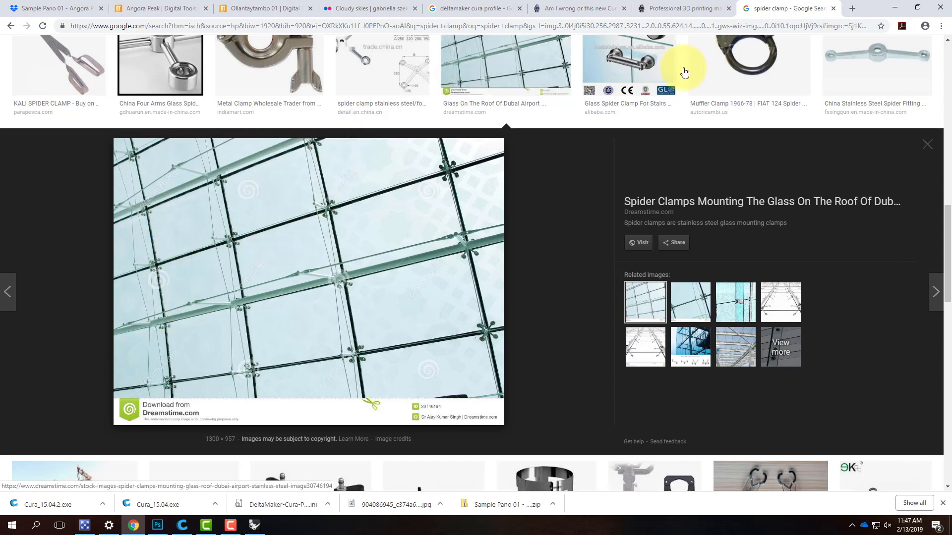
left_click(895, 8)
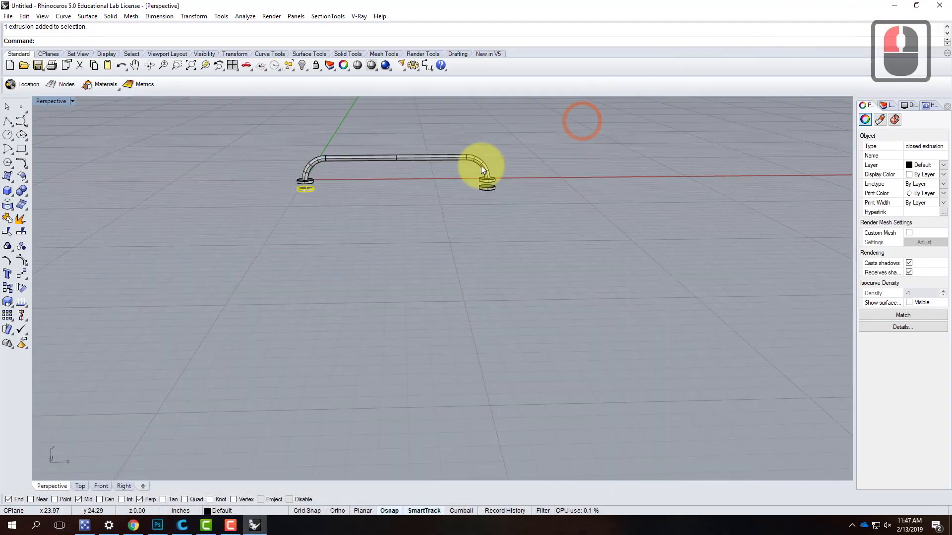
- Copy the whole handle with its discs and curves once into the open space on the positive Y side of the original
right_click_drag(509, 178, 388, 271)
scroll(386, 270, "down", 4)
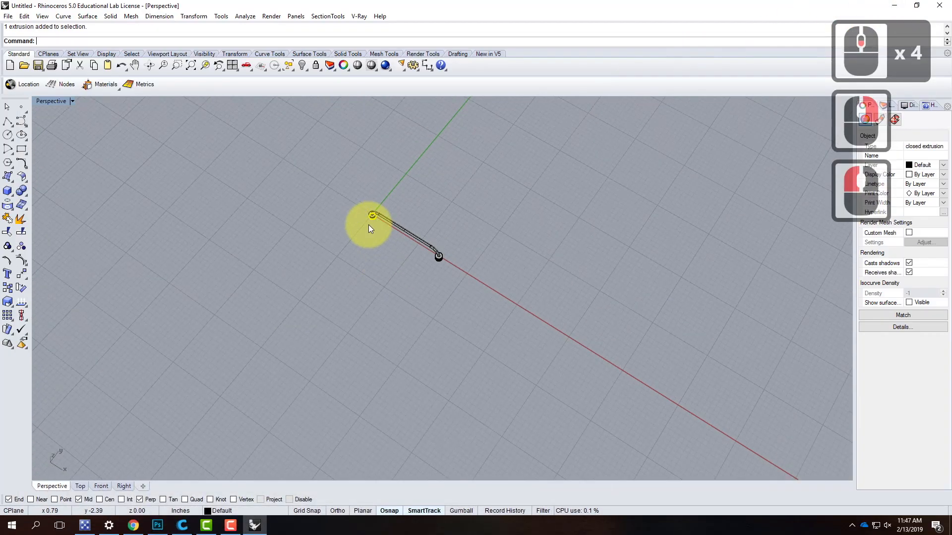
scroll(368, 225, "up", 2)
left_click(525, 254)
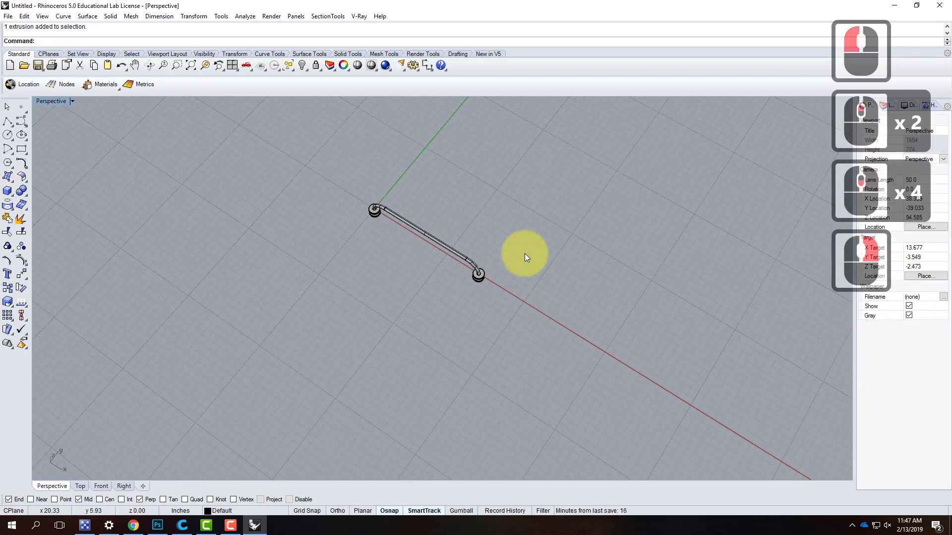
left_click_drag(345, 183, 505, 316)
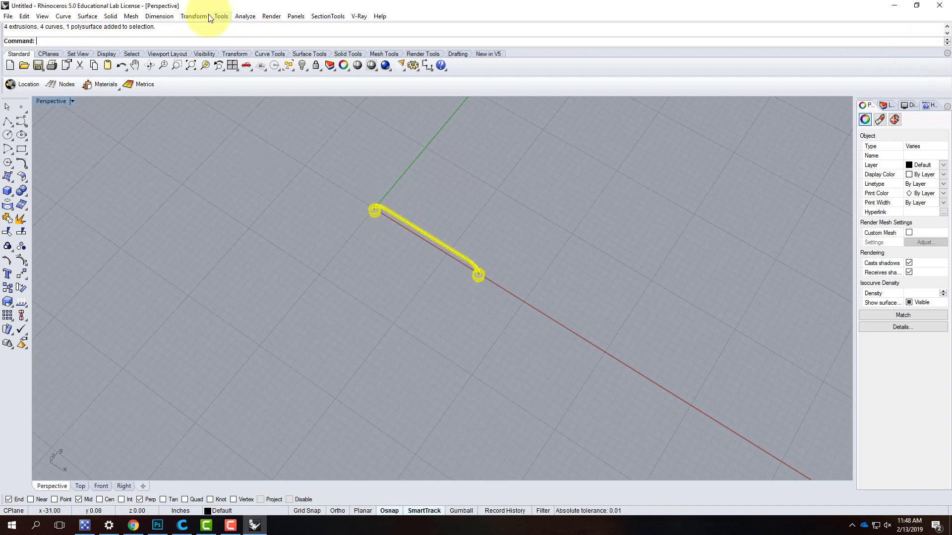
left_click(194, 16)
left_click(197, 41)
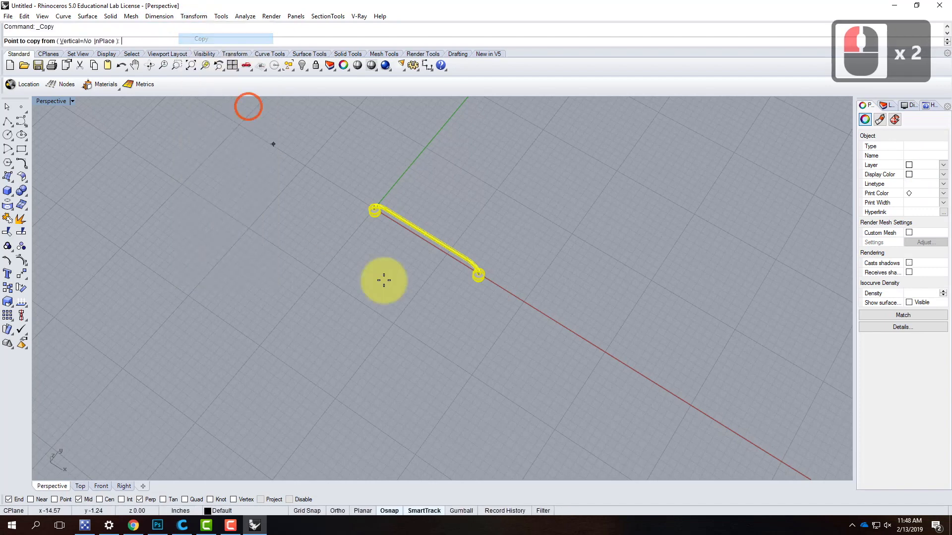
left_click(564, 347)
left_click(701, 277)
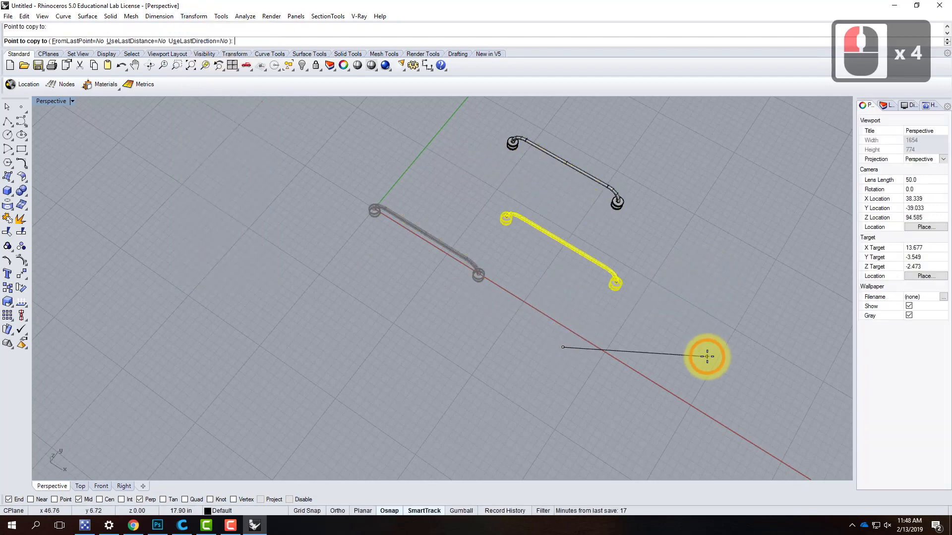
key("Return")
- Rotate the copied handle a quarter turn about the middle of its pipe, perpendicular to the original handle
left_click_drag(481, 111, 653, 228)
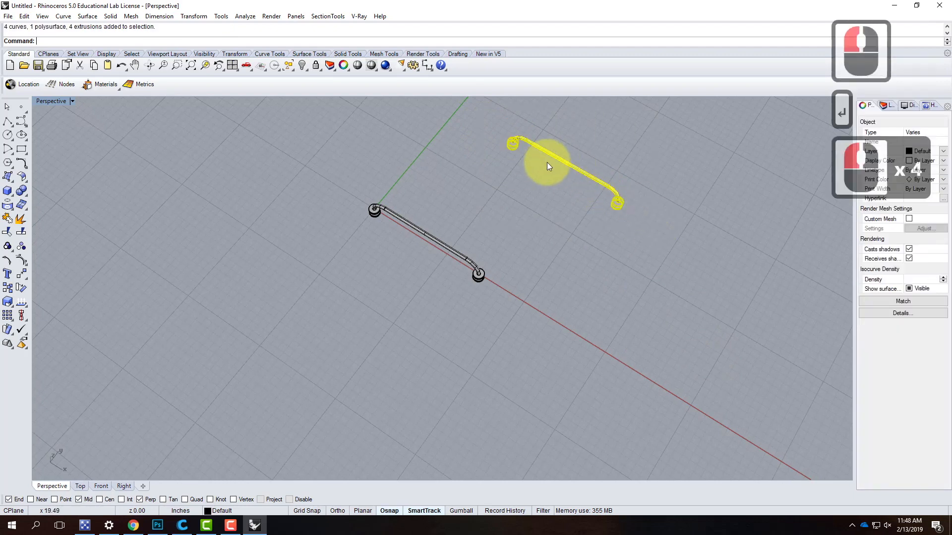
left_click(194, 15)
left_click(201, 50)
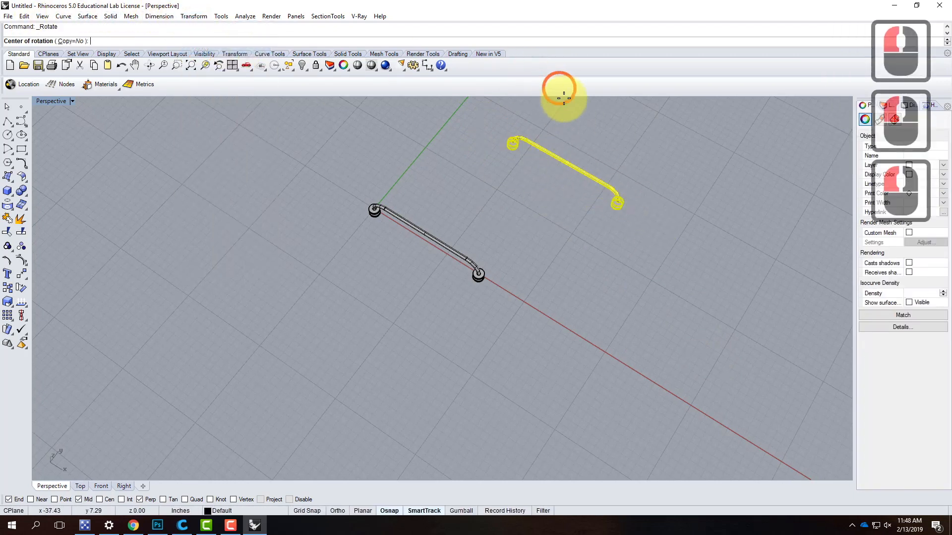
left_click(569, 160)
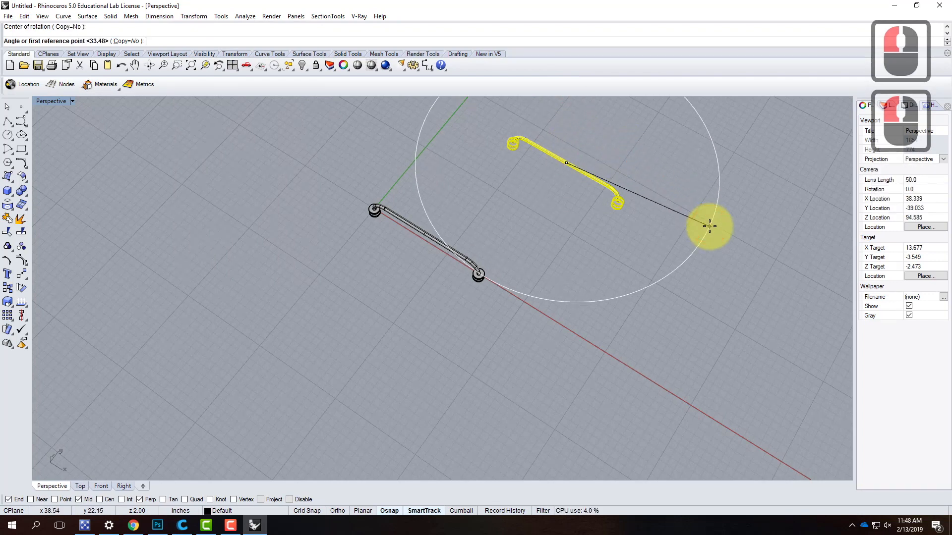
left_click(631, 140, "shift")
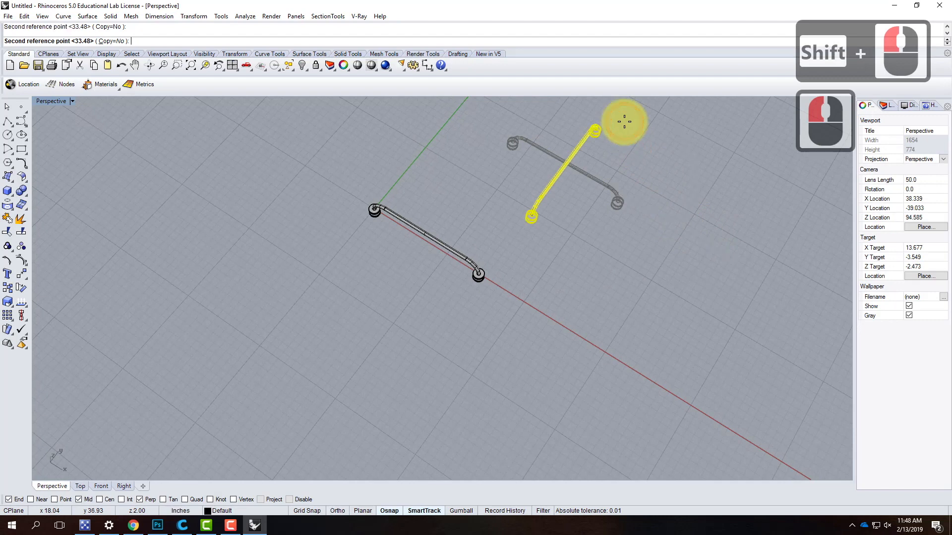
left_click(670, 202, "shift")
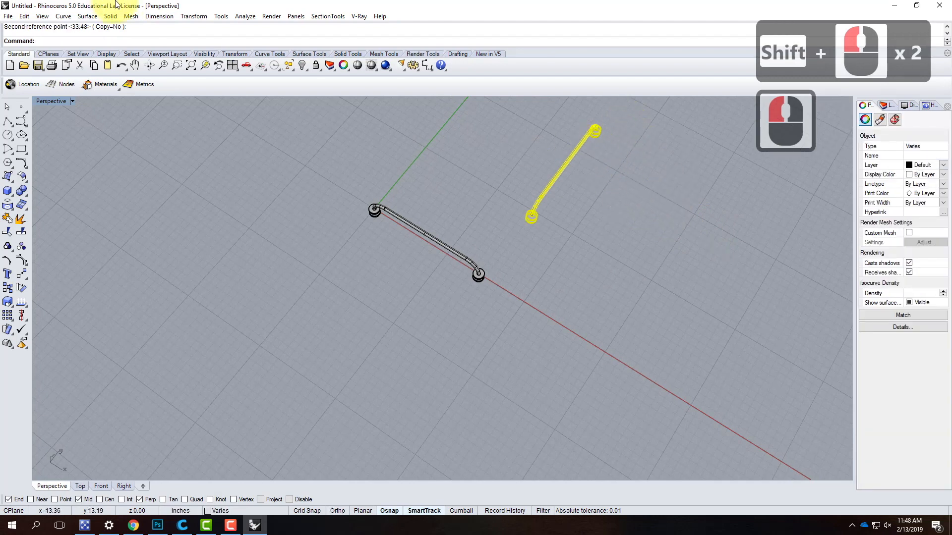
- Move the rotated handle from its pipe's midpoint onto the midpoint of the original handle's pipe to form a cross
left_click(194, 16)
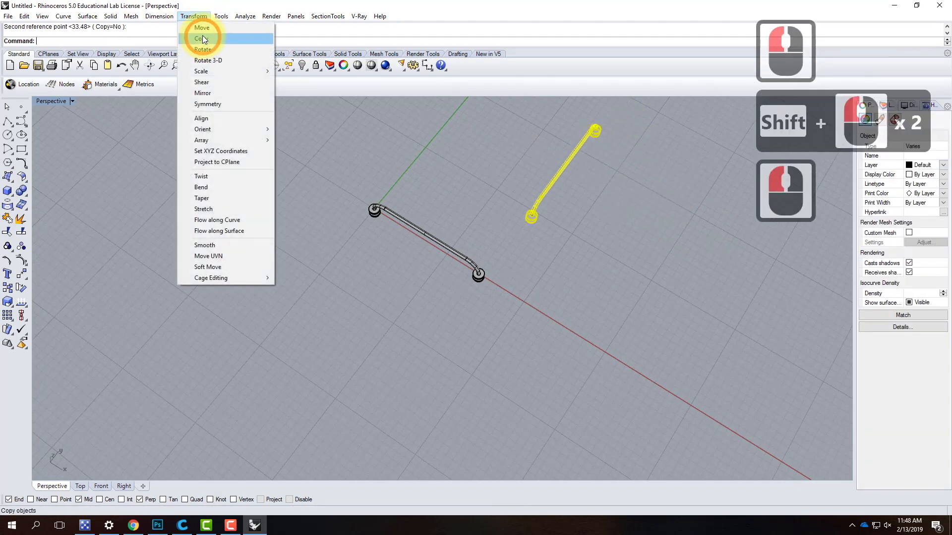
left_click(197, 26)
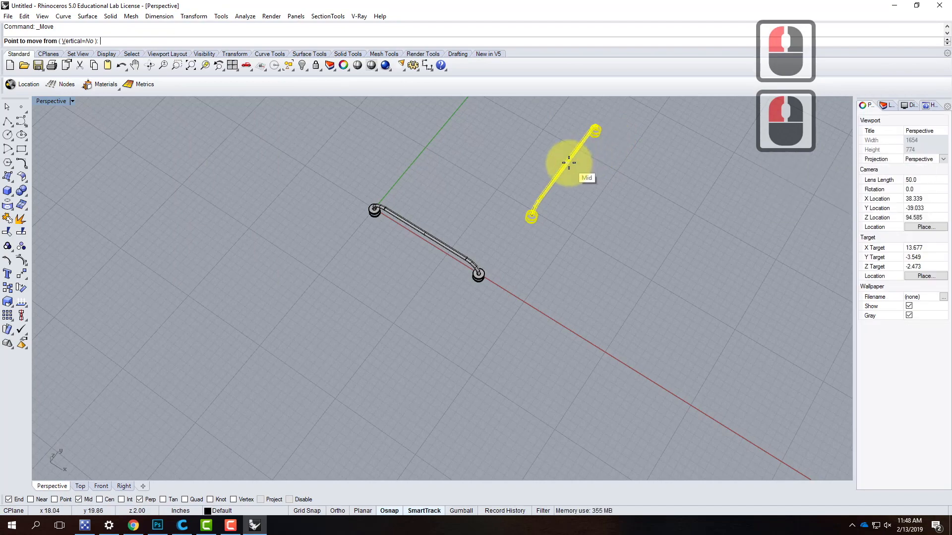
left_click(569, 162)
scroll(433, 205, "up", 5)
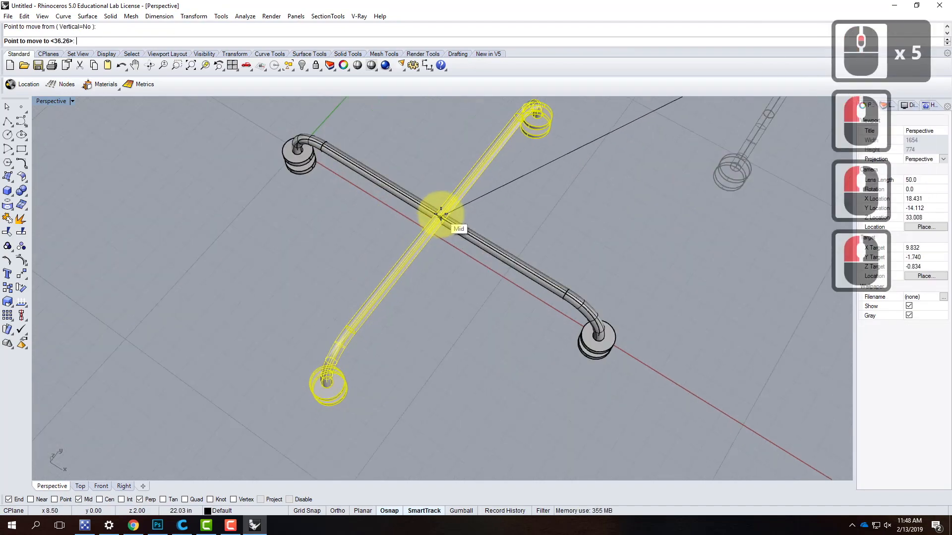
left_click(441, 215)
scroll(546, 198, "down", 2)
left_click(578, 344)
right_click_drag(591, 360, 521, 239)
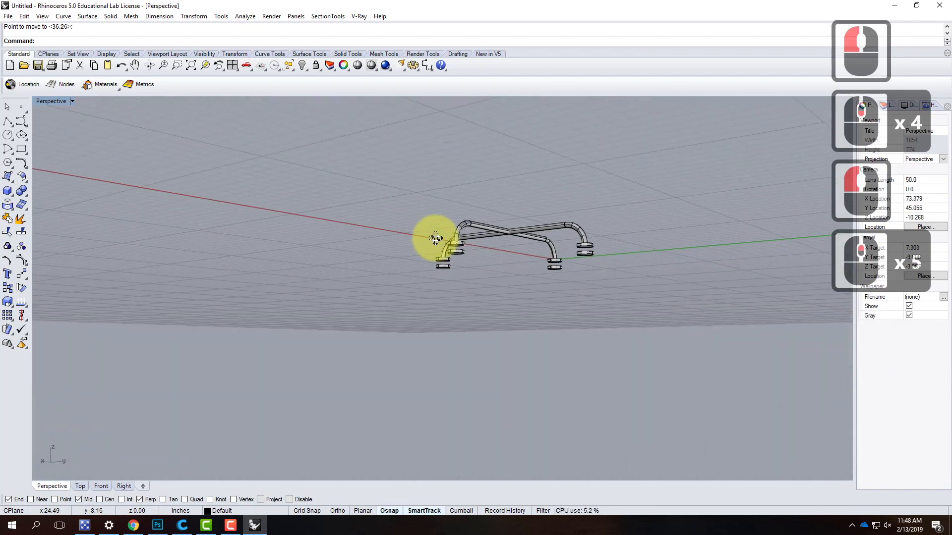
right_click_drag(436, 239, 644, 362)
- Copy the original handle along the X axis with its discs and curves into the open space on the negative X side
left_click_drag(312, 164, 563, 222)
type("copy")
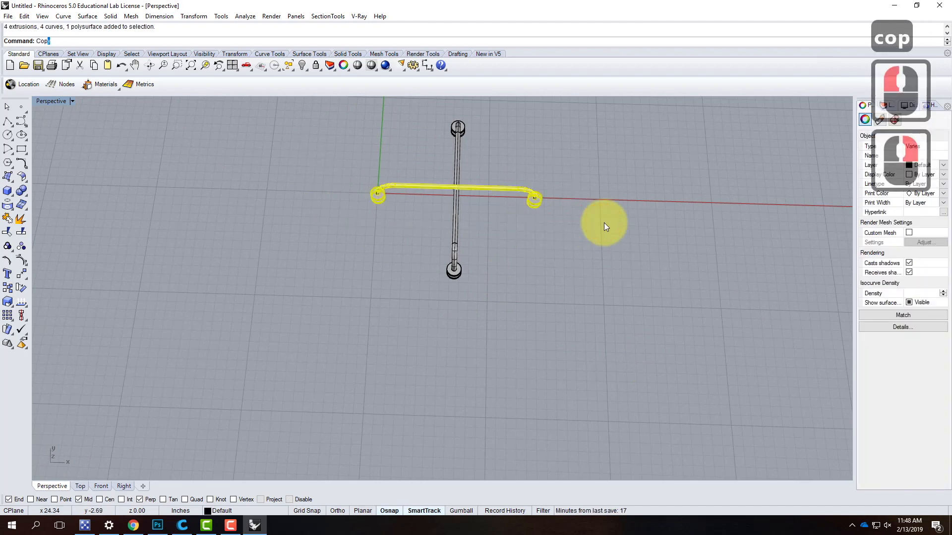
key("Return")
left_click(634, 310)
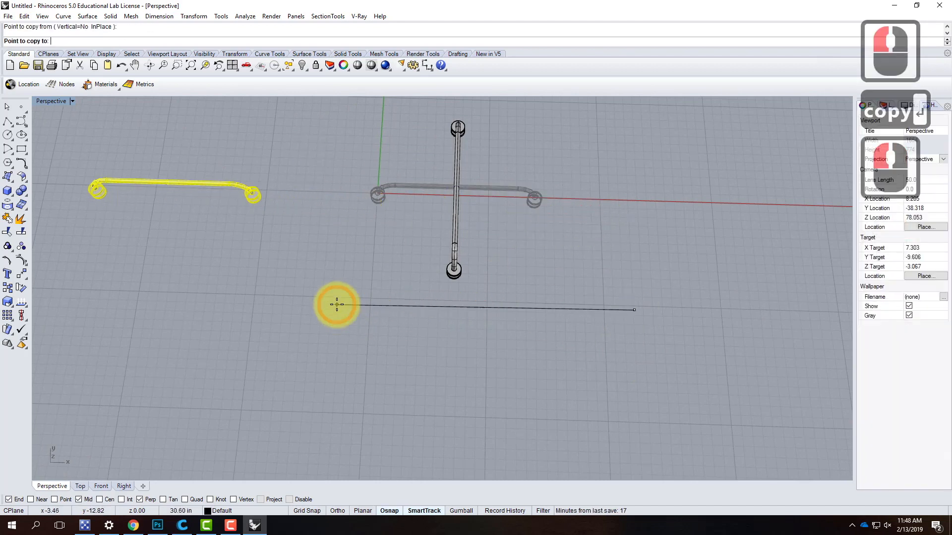
left_click(349, 299)
key("Escape")
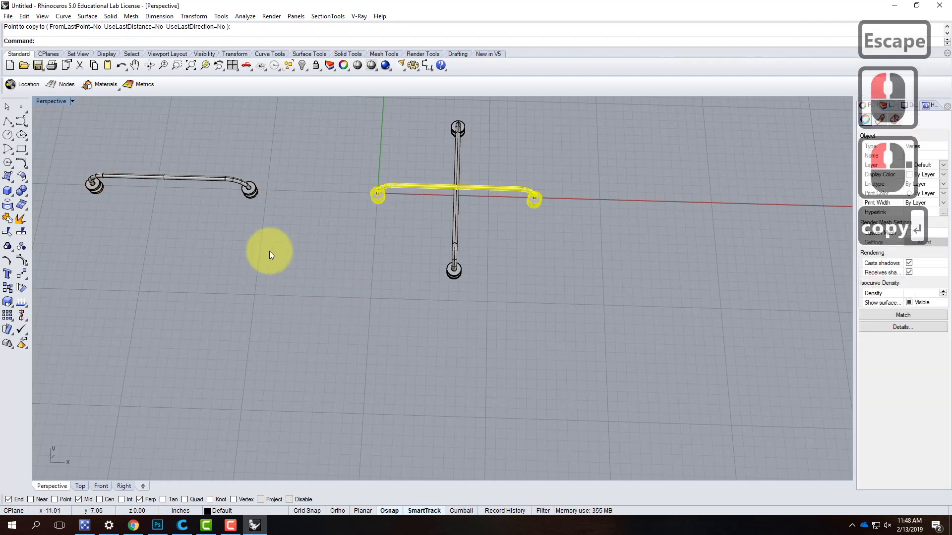
- Make a copy of the separate handle on the negative X side using the Copy command's InPlace option
scroll(269, 251, "down", 3)
scroll(171, 208, "up", 3)
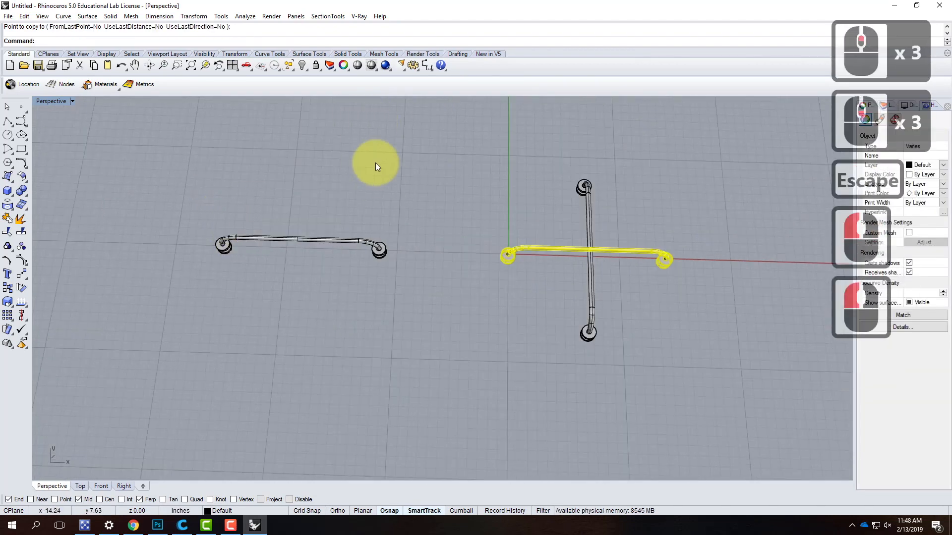
left_click_drag(173, 203, 458, 319)
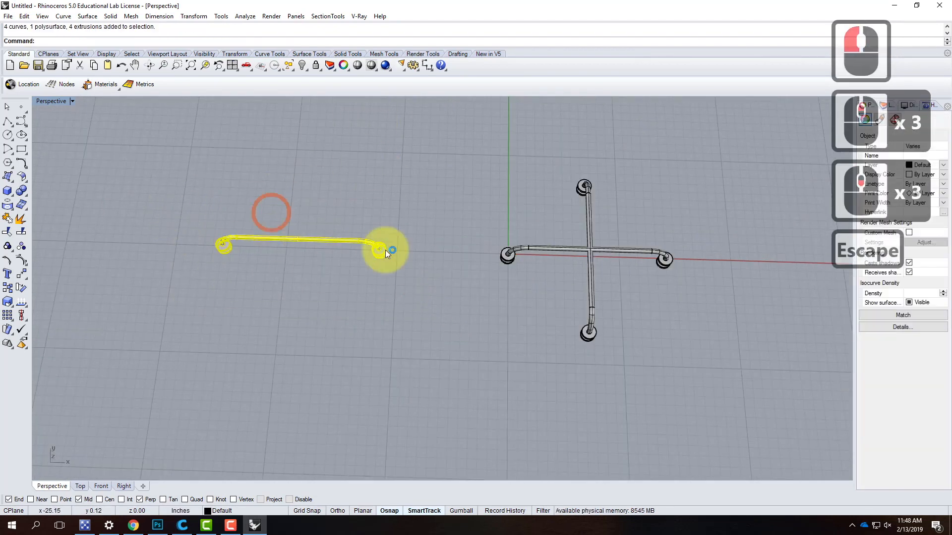
left_click(190, 15)
left_click(200, 37)
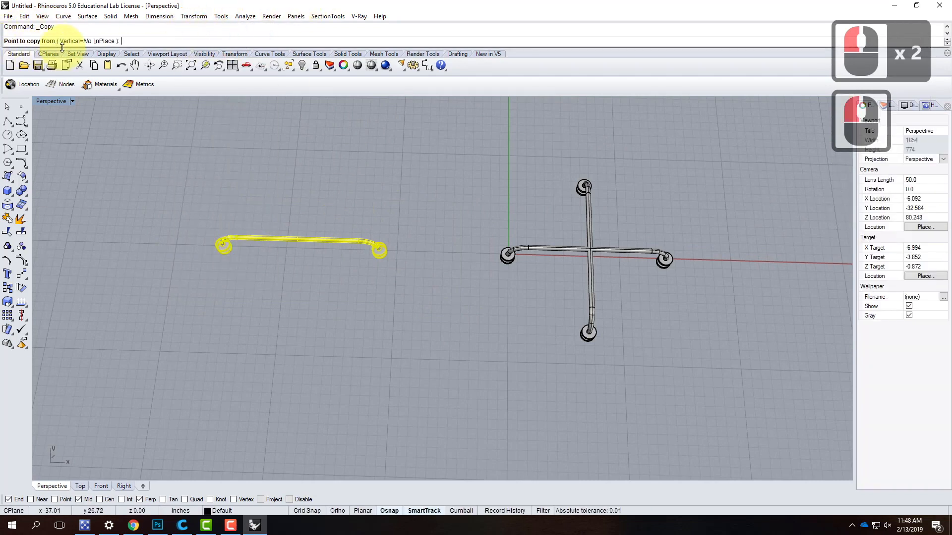
left_click(108, 43)
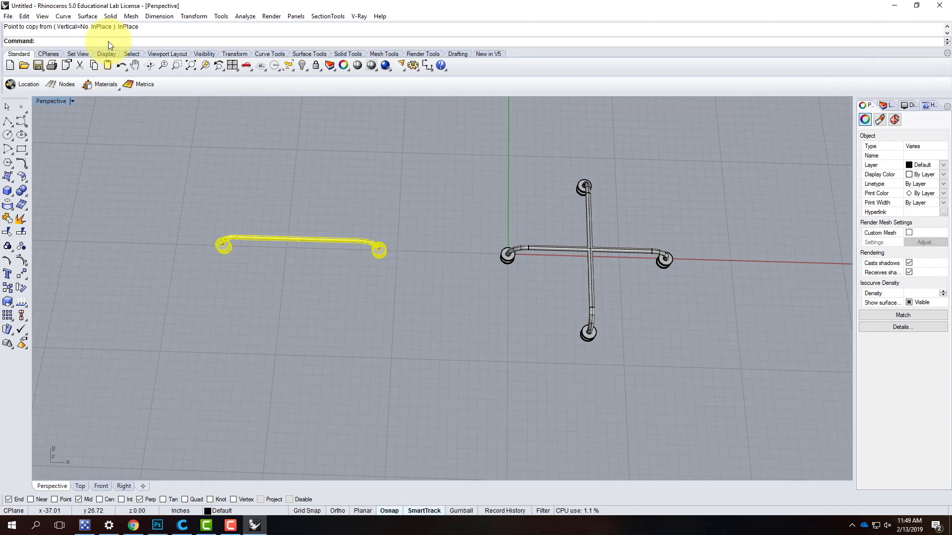
- Rotate the selected handle 90 degrees about its pipe's midpoint so the two coincident handles form a cross
type("rota")
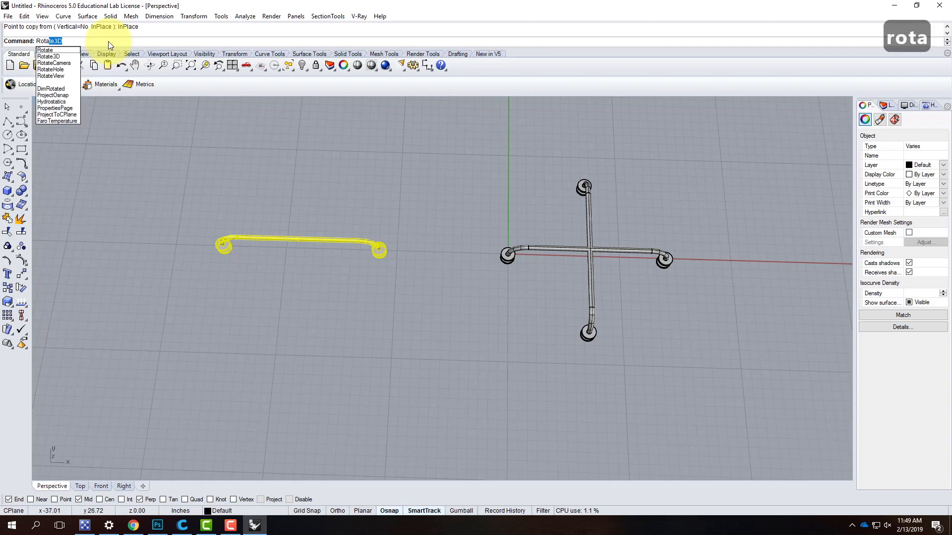
key("Down")
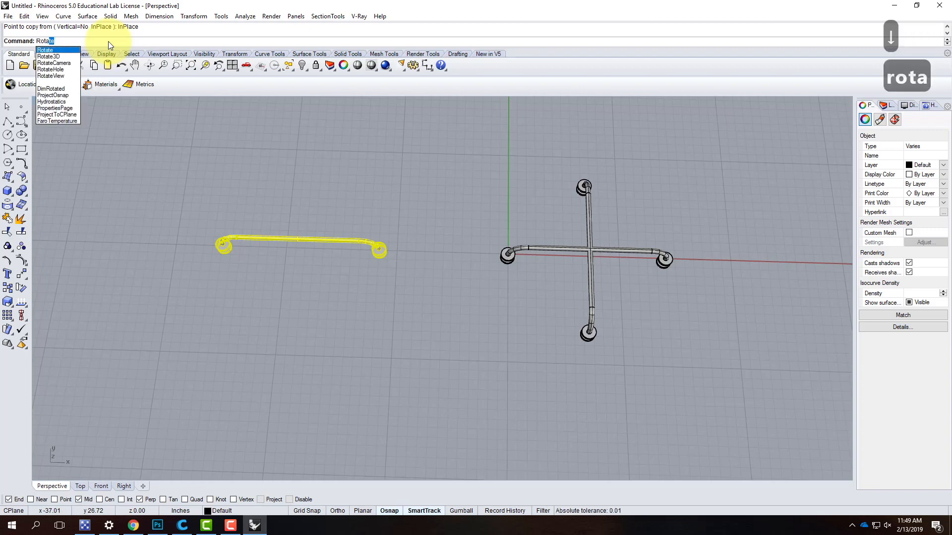
key("Return")
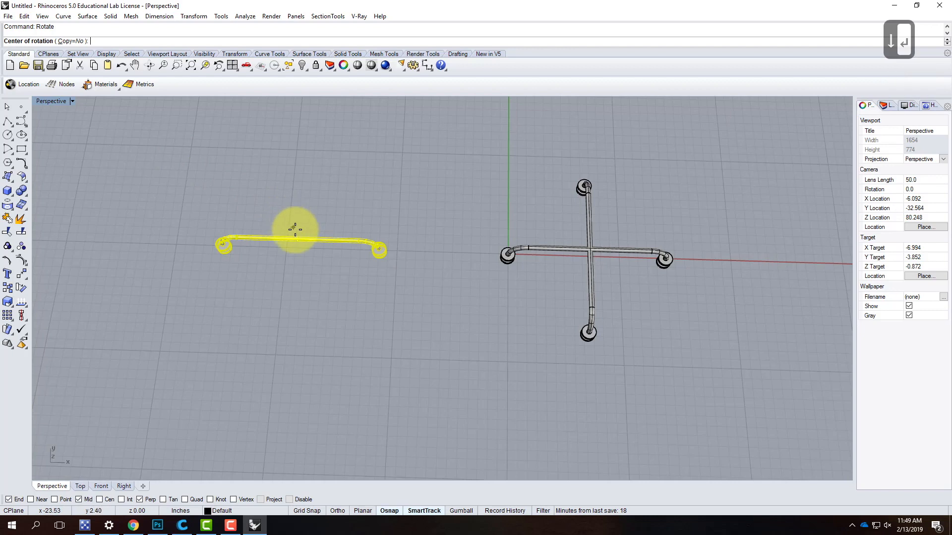
left_click(297, 238)
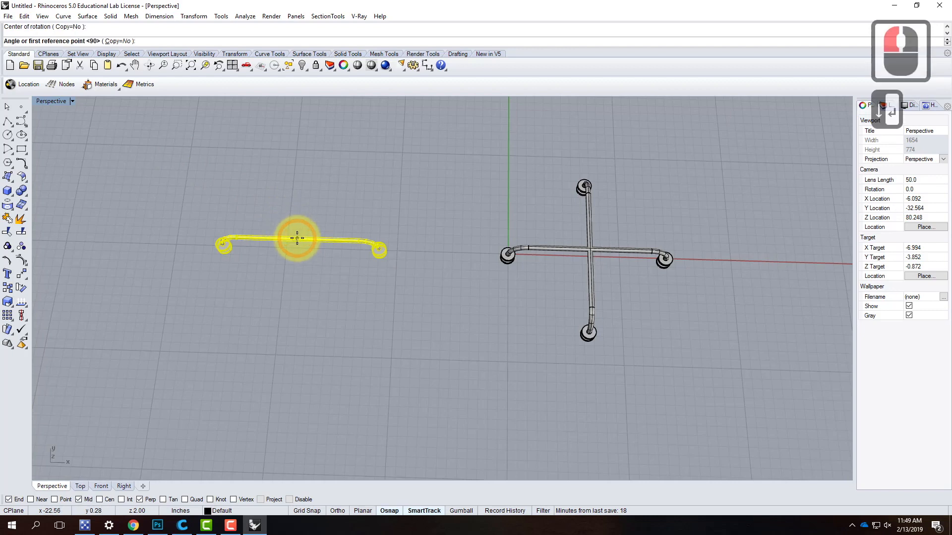
type("90")
key("Return")
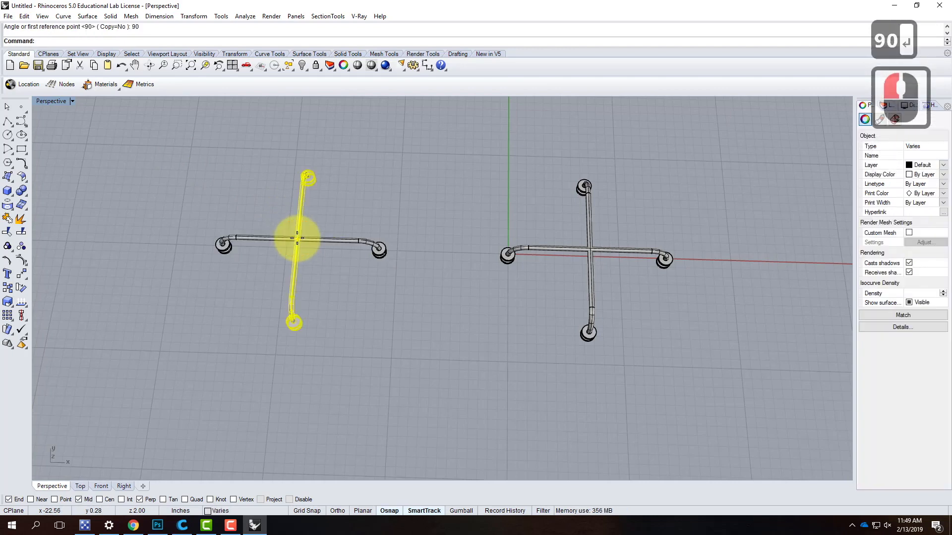
- Delete the whole second cross of handles on the negative X side
left_click(399, 209)
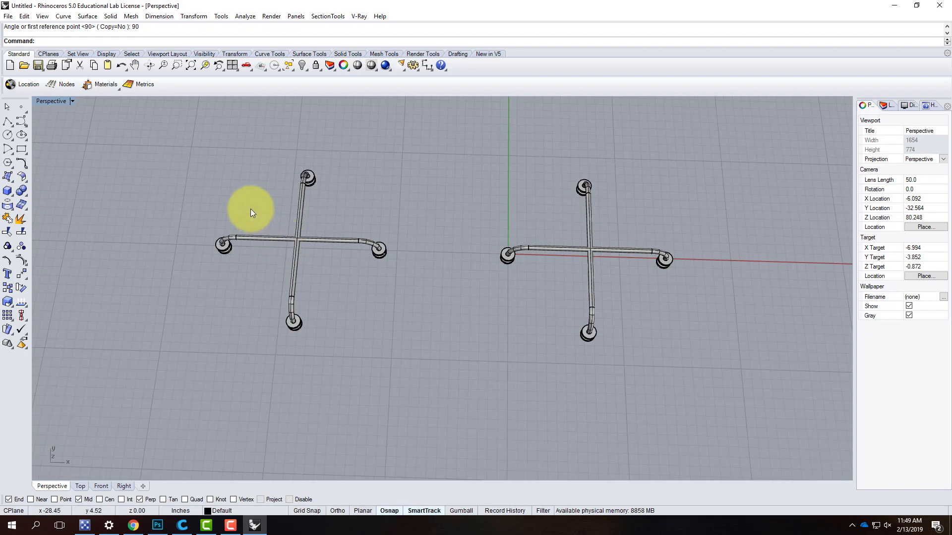
left_click_drag(174, 131, 424, 380)
key("Delete")
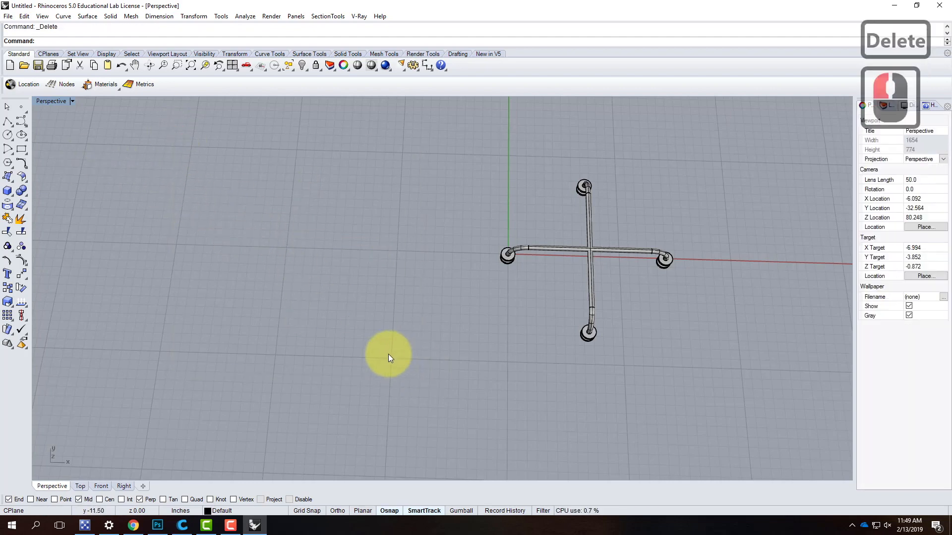
- Rotate both crossed handles 45 degrees about the origin 0,0, using the X axis as the first reference direction
scroll(388, 354, "down", 3)
scroll(553, 326, "up", 4)
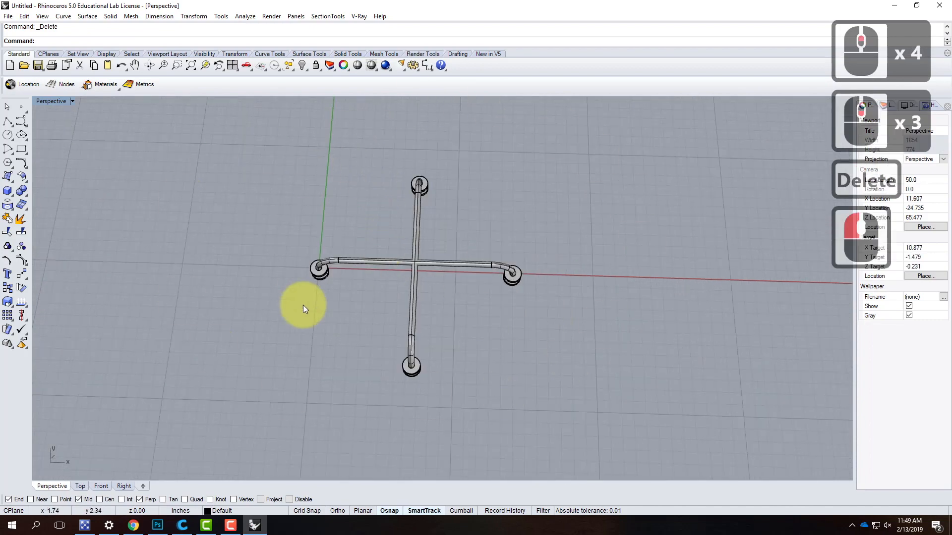
left_click_drag(253, 138, 614, 453)
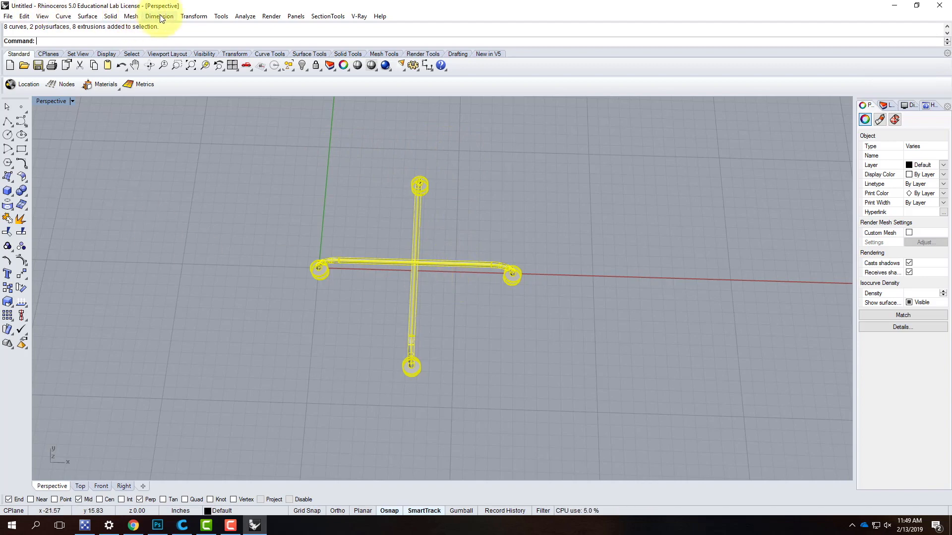
left_click(193, 16)
left_click(209, 50)
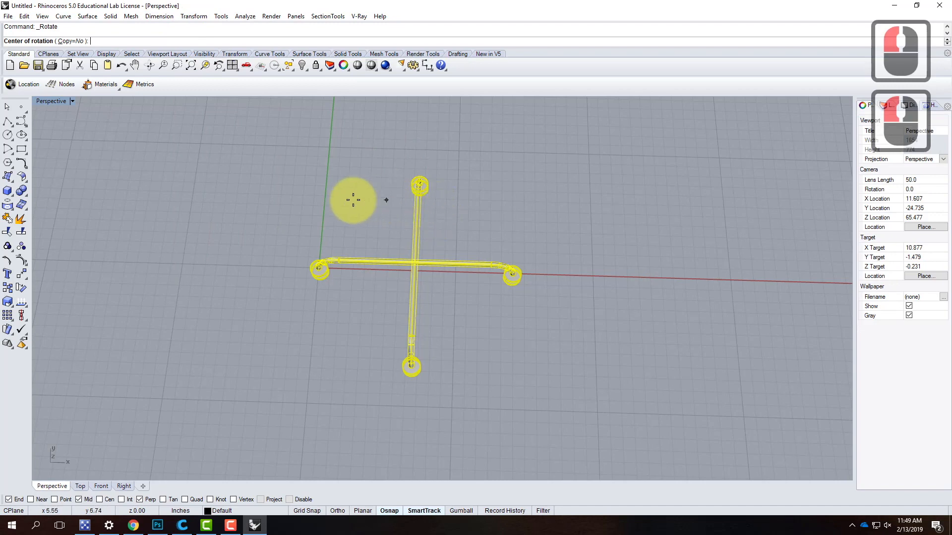
scroll(320, 268, "up", 5)
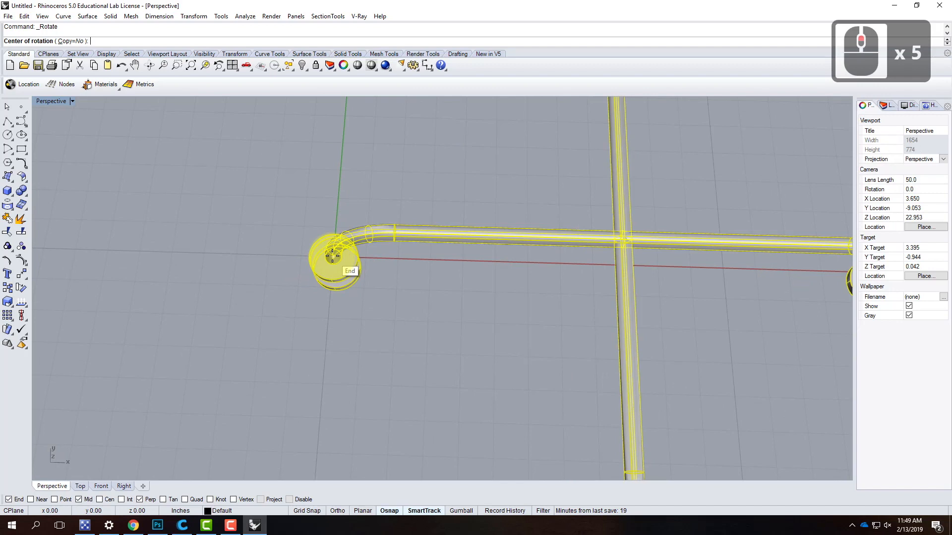
type("0,0")
key("Return")
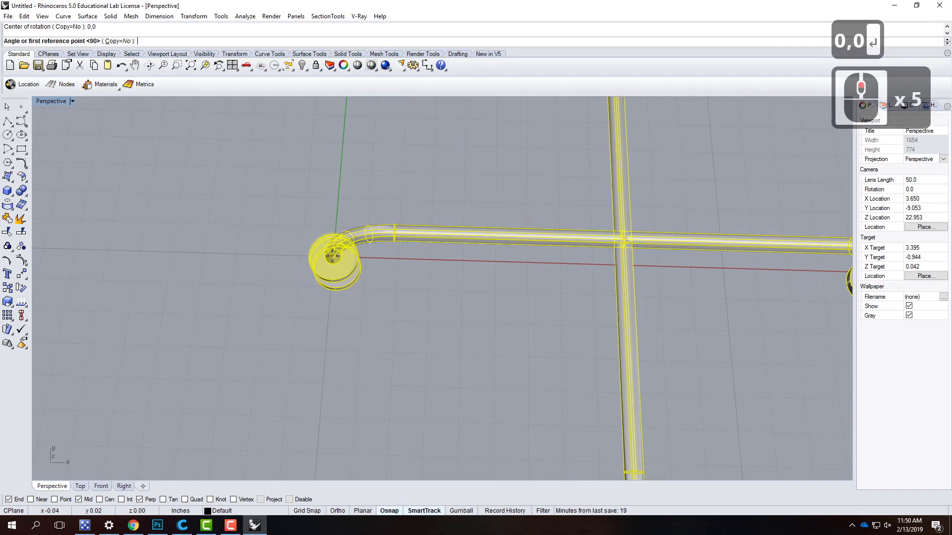
scroll(327, 252, "down", 4)
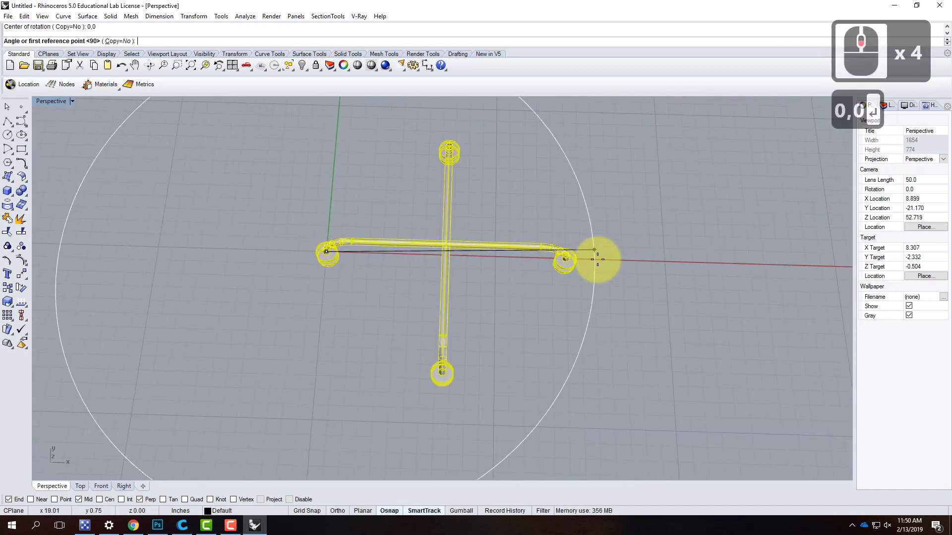
key("shift")
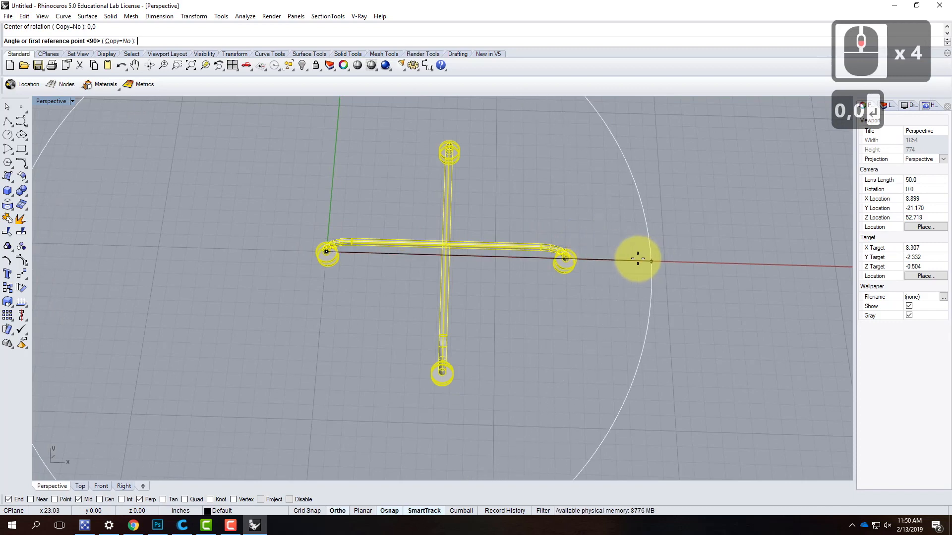
left_click(637, 259, "shift")
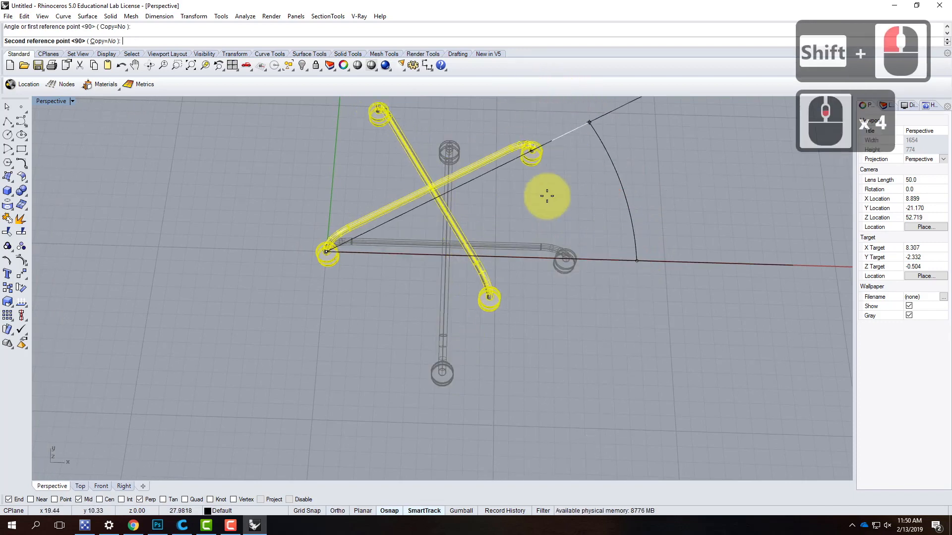
scroll(506, 281, "down", 4)
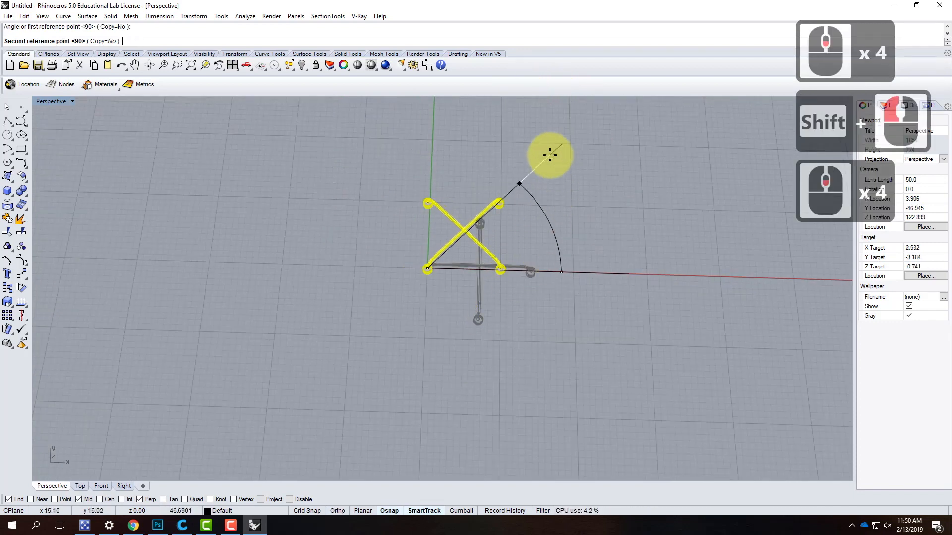
type("45")
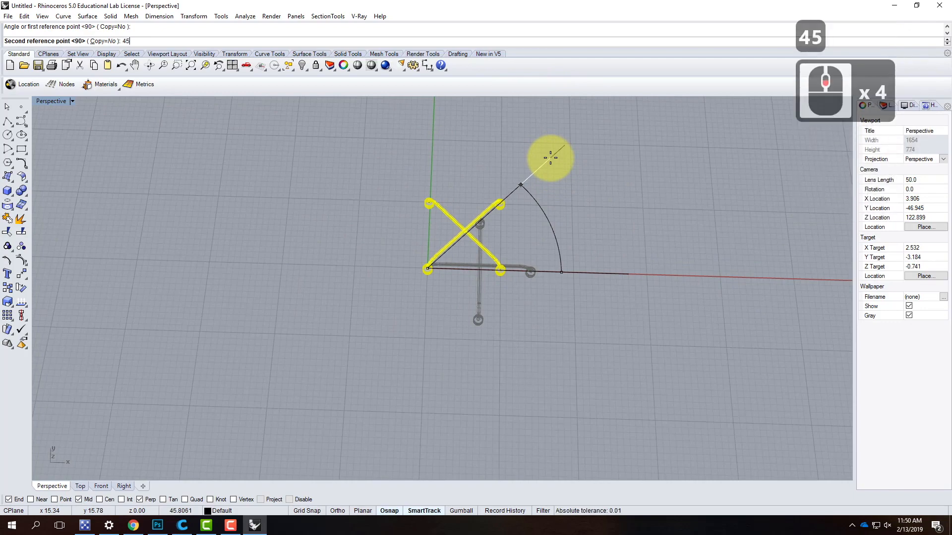
key("Return")
scroll(614, 313, "up", 3)
right_click_drag(614, 313, 580, 258)
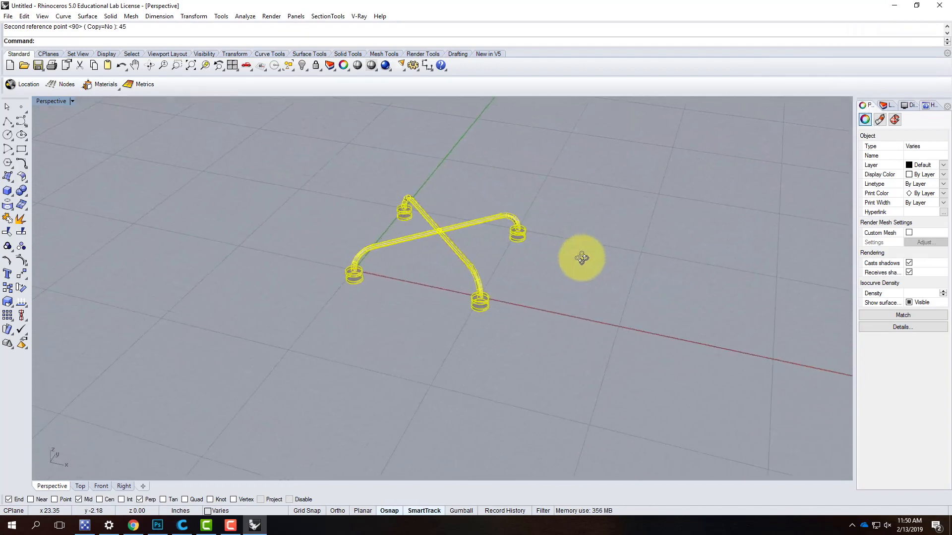
left_click(348, 385)
mouse_move(542, 365)
right_mouse_down()
mouse_move(631, 293)
mouse_move(663, 314)
mouse_move(569, 371)
mouse_move(544, 367)
right_mouse_up()
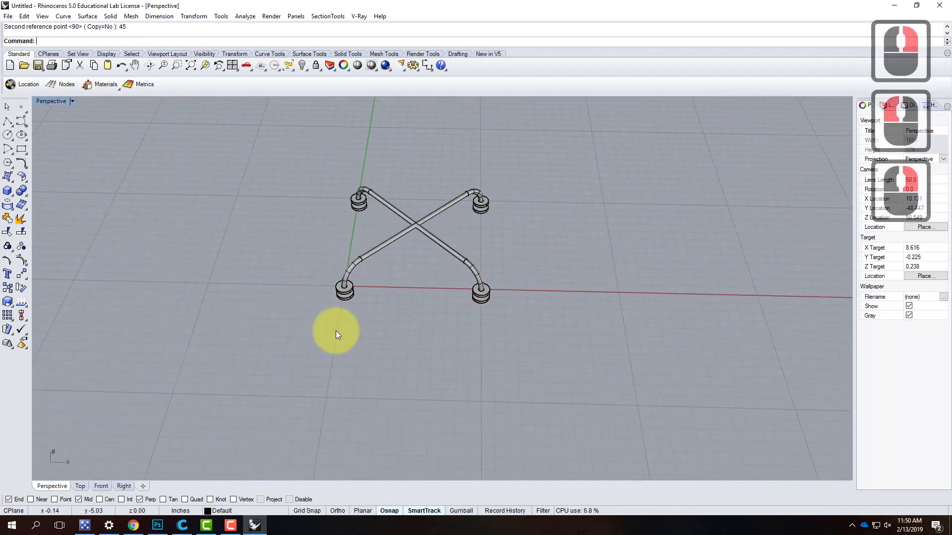
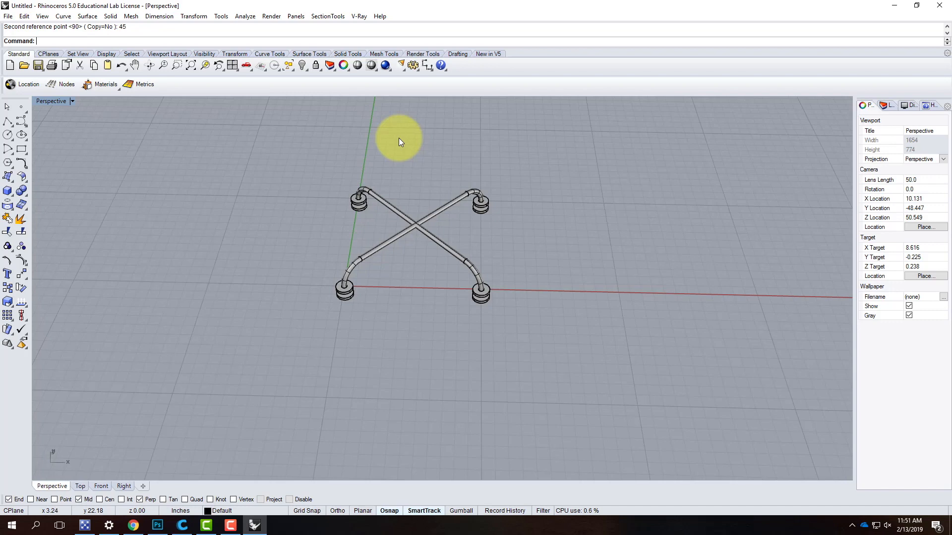
scroll(478, 270, "down", 3)
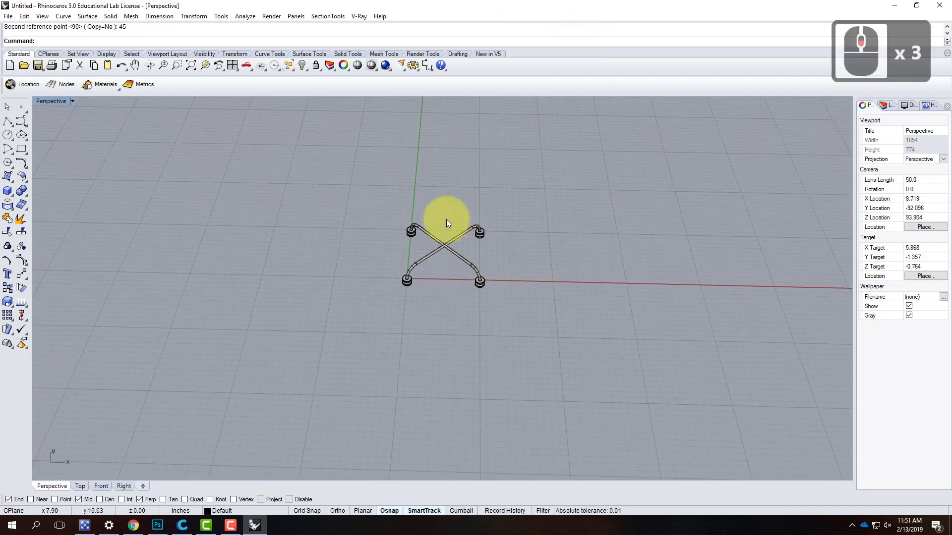
scroll(441, 250, "up", 3)
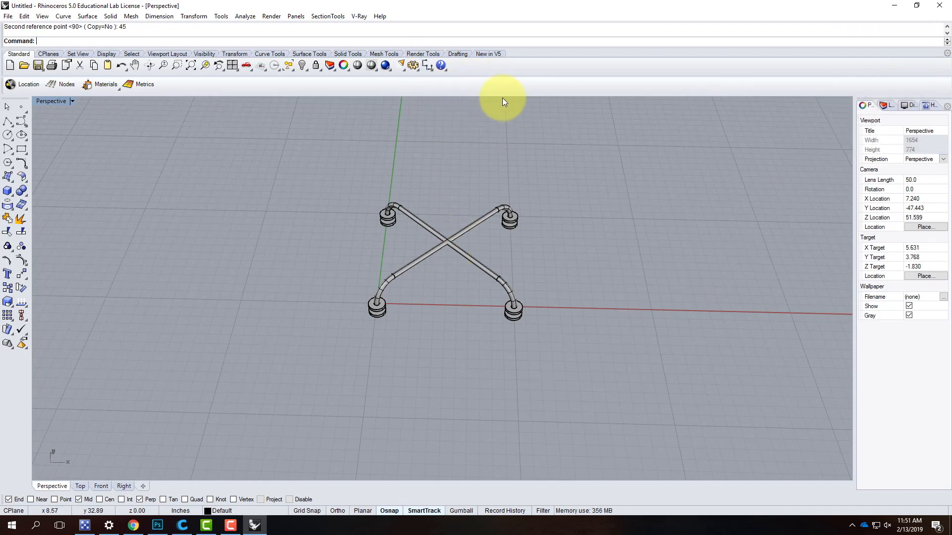
scroll(446, 220, "down", 3)
scroll(447, 208, "up", 3)
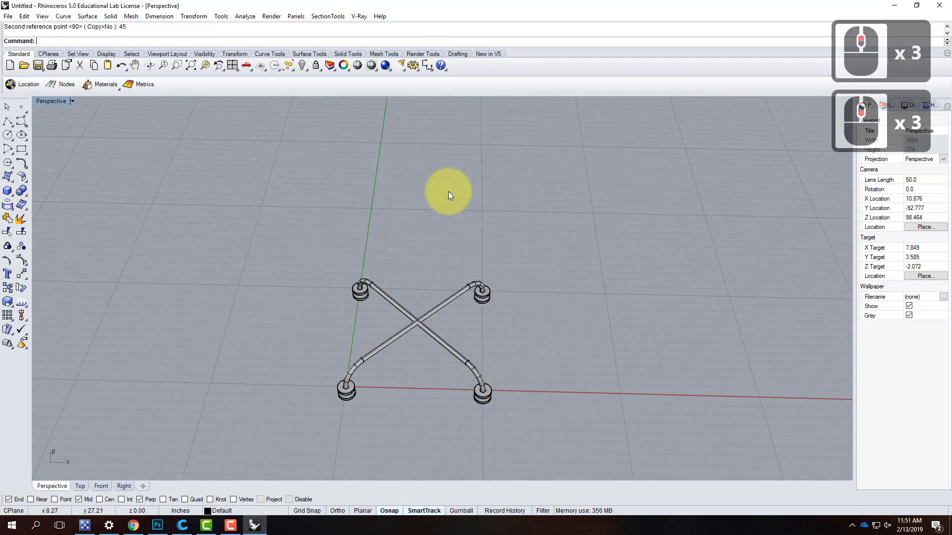
- With Ortho on, draw a straight polyline segment 1'9.25" long parallel to the Y axis, beside the crossed handles
left_click(8, 120)
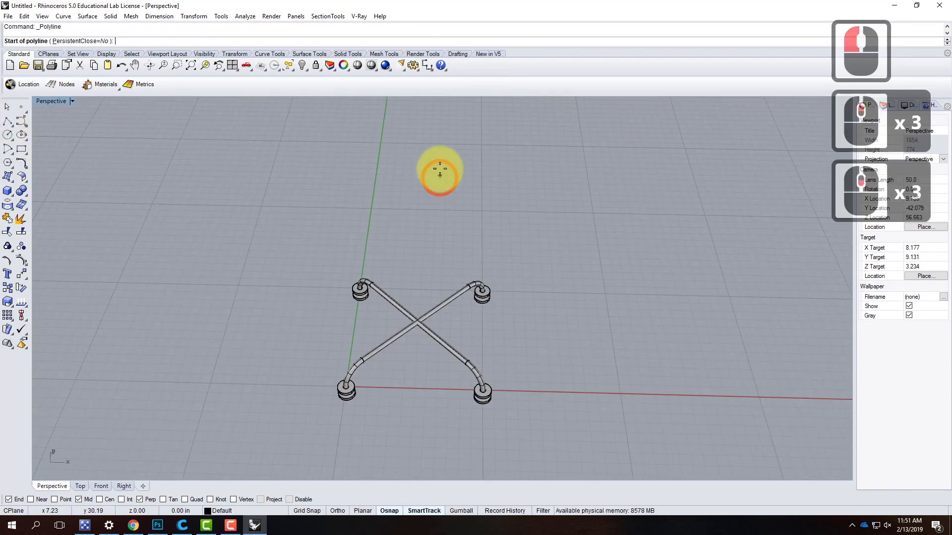
scroll(403, 336, "down", 4)
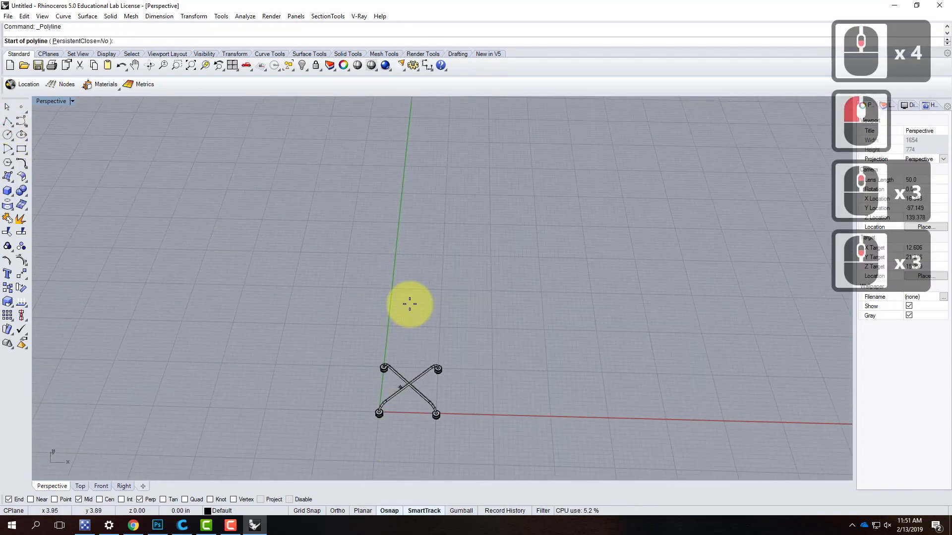
scroll(415, 334, "up", 4)
right_click_drag(524, 385, 404, 402)
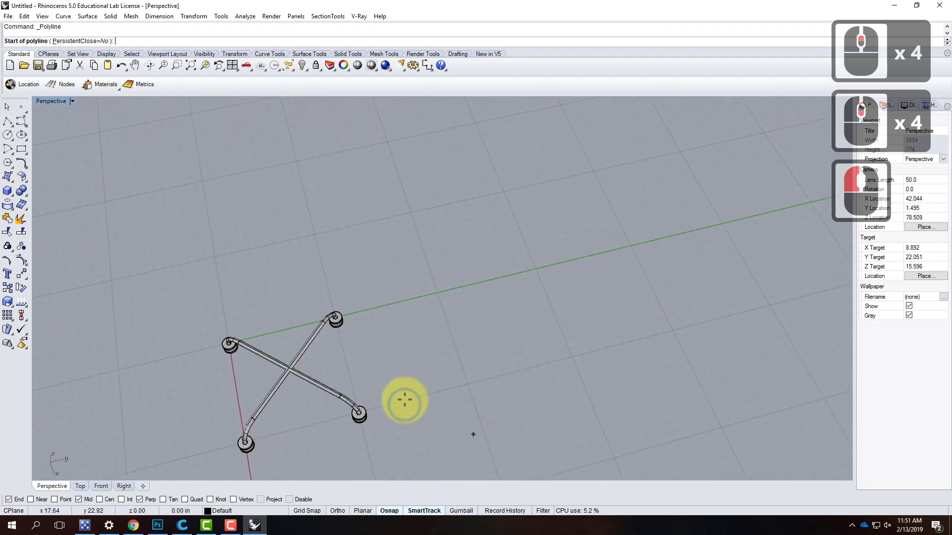
left_click(411, 343)
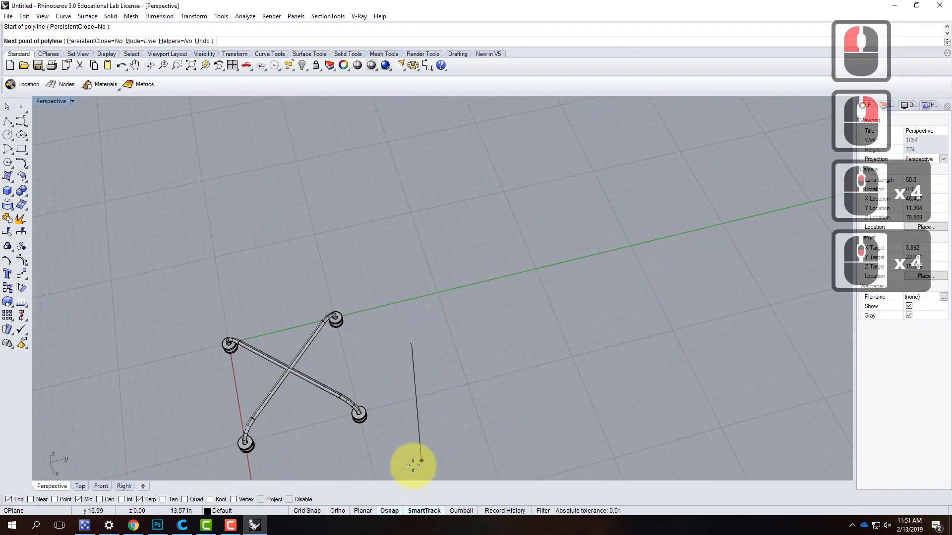
left_click(336, 511)
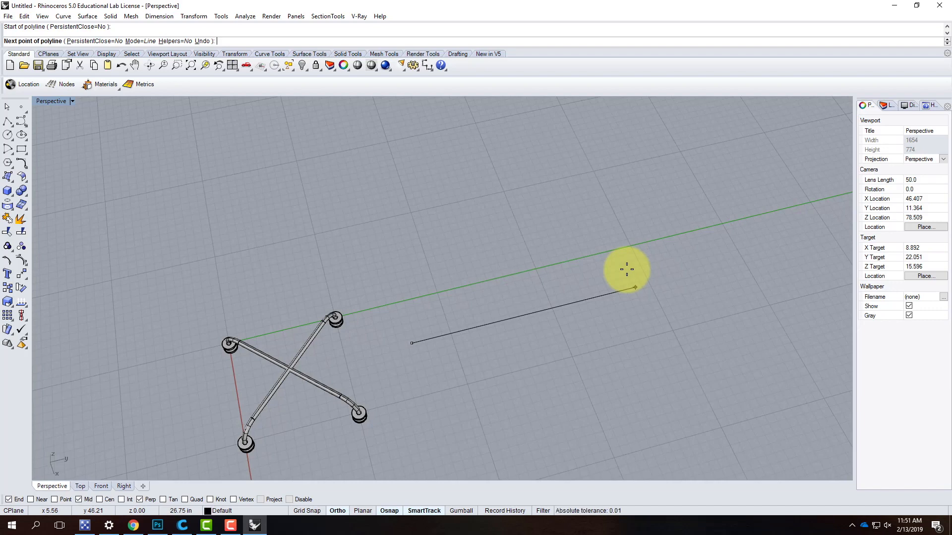
type("1")
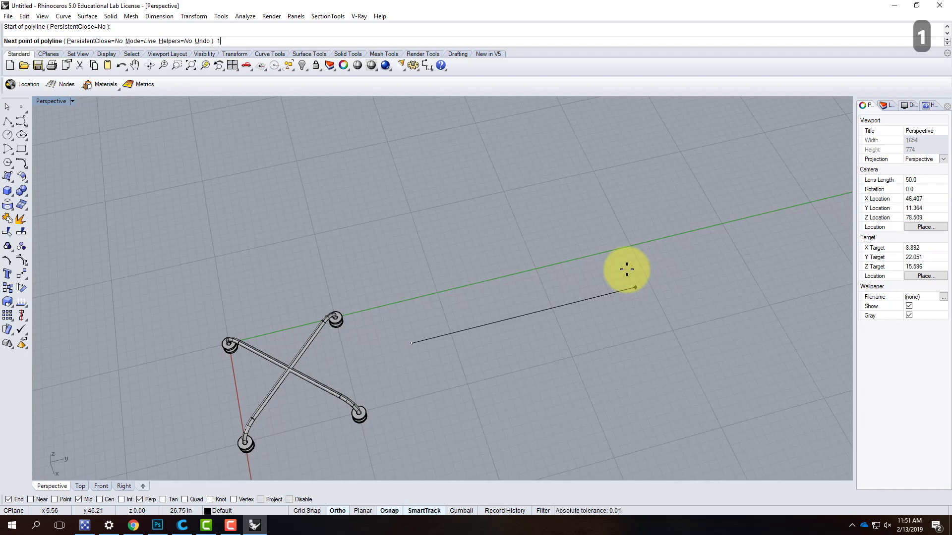
type("'9.25\"")
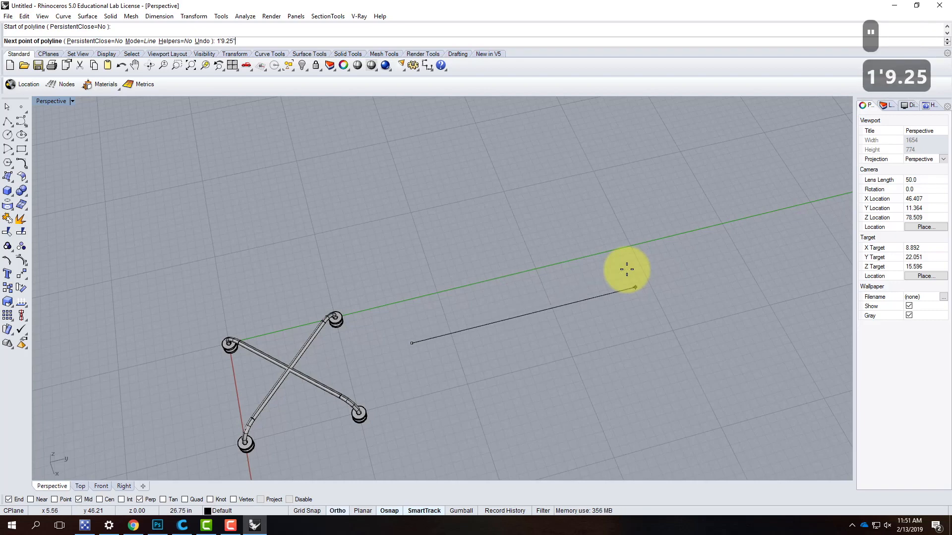
key("Return")
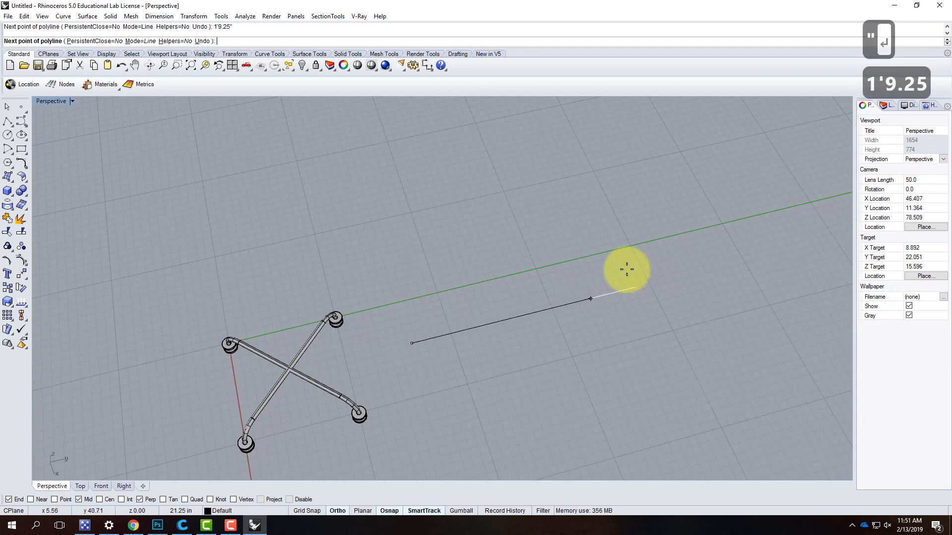
left_click(626, 268)
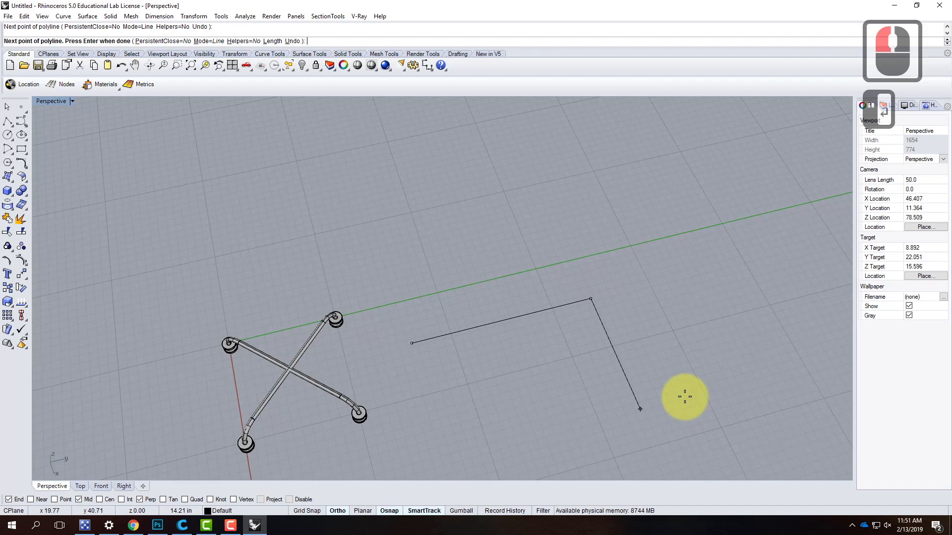
key("Return")
left_click(517, 319)
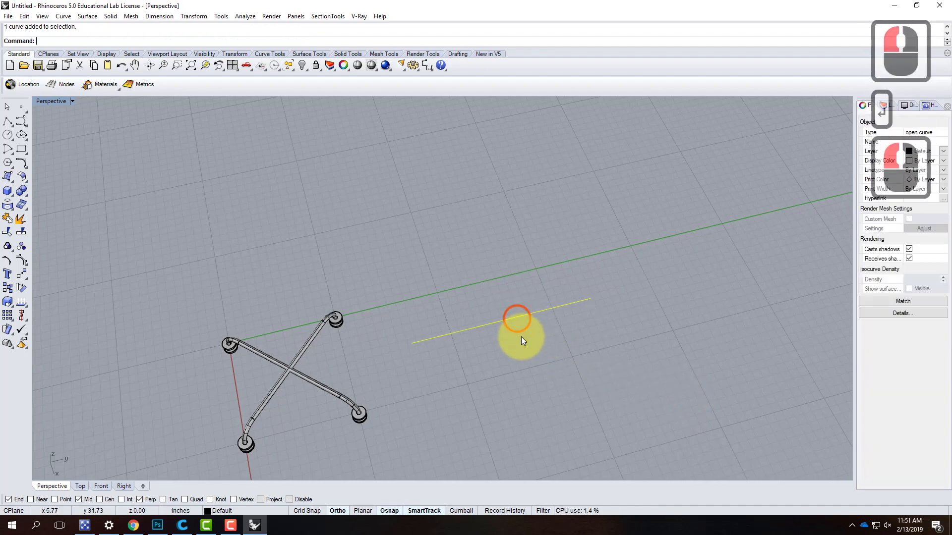
left_click(501, 387)
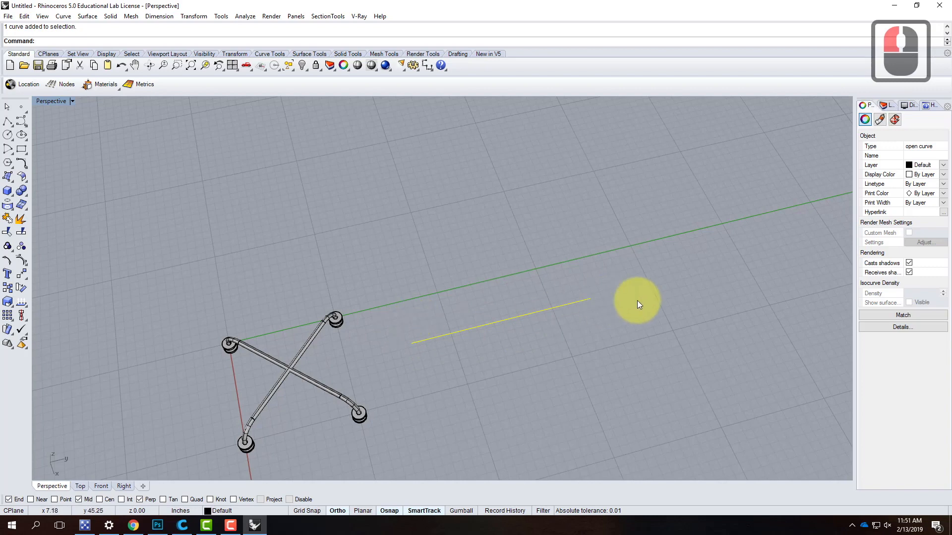
- Draw a circle of 0.5" diameter centred on the end of the line nearest the handles
left_click(7, 134)
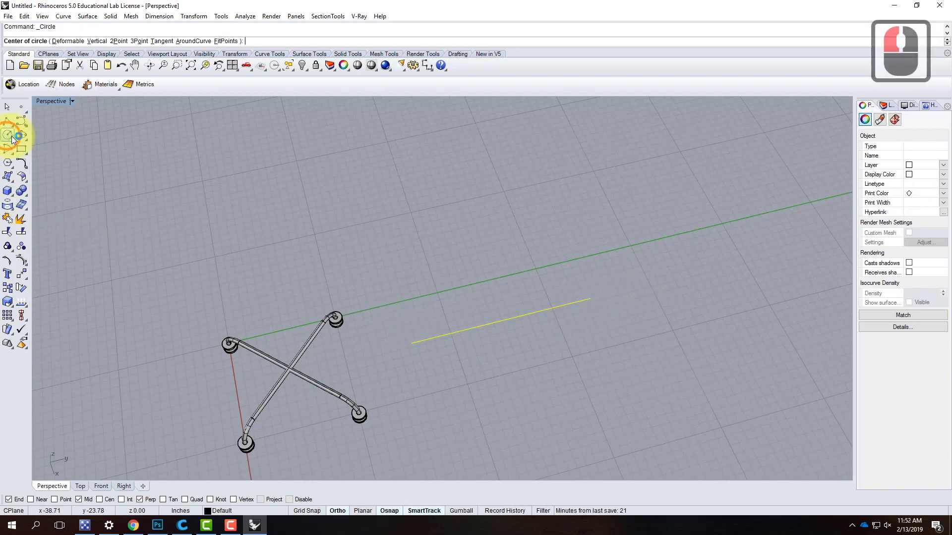
left_click(411, 344)
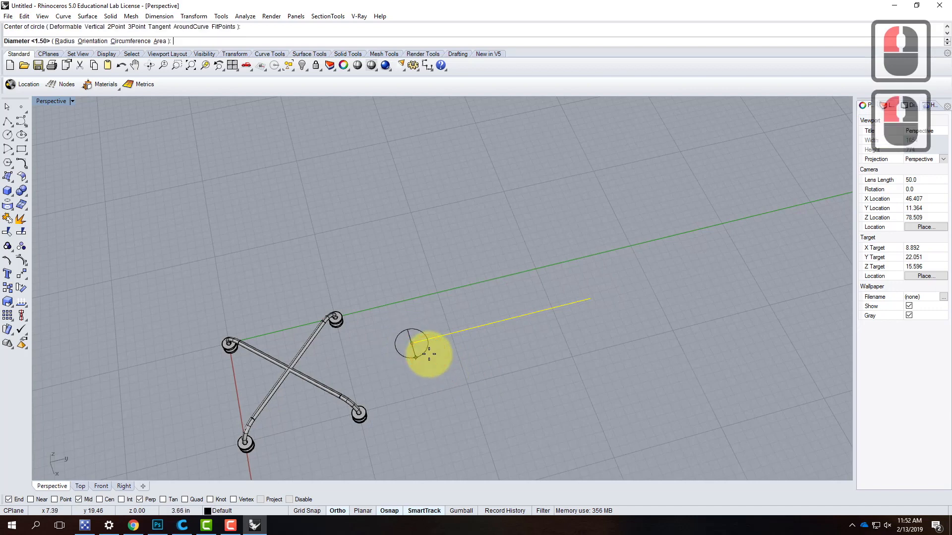
type(".5")
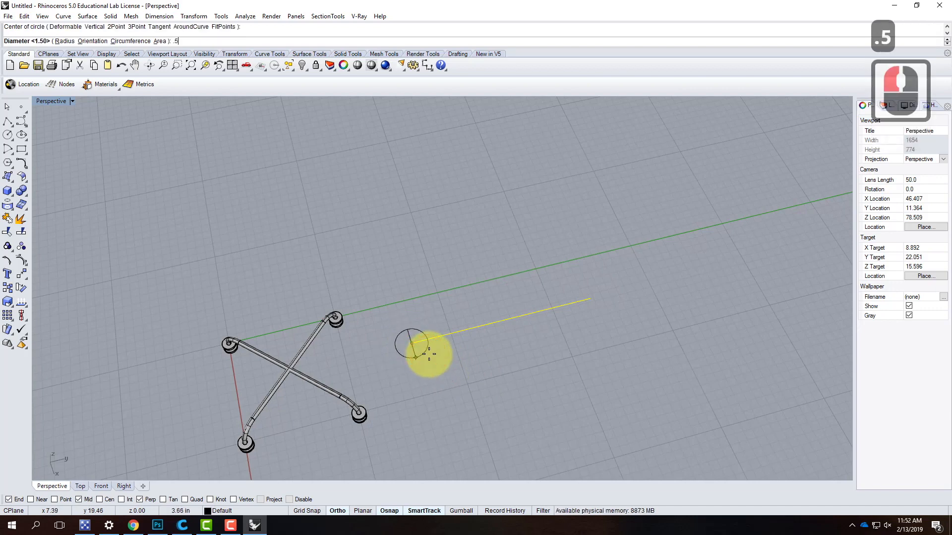
key("Return")
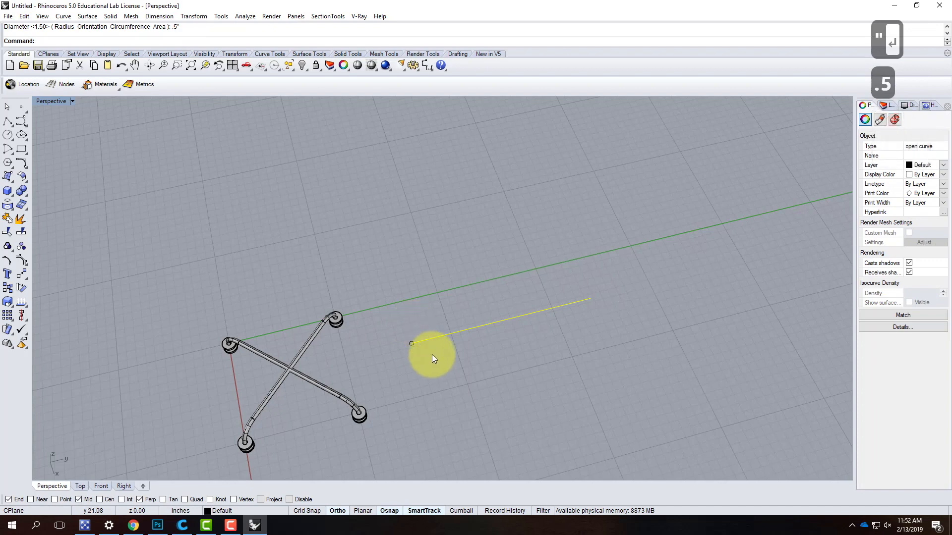
- Rotate the small circle 90 degrees in 3D about an axis through its centre so it stands perpendicular to the line
scroll(432, 355, "up", 4)
left_click(389, 337)
right_click_drag(391, 338, 350, 341)
scroll(347, 335, "up", 5)
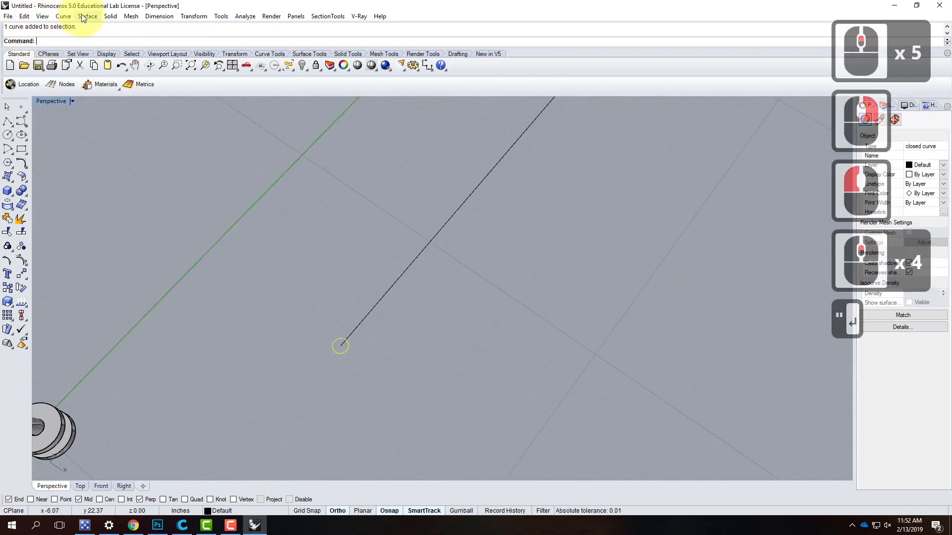
left_click(159, 16)
mouse_move(193, 16)
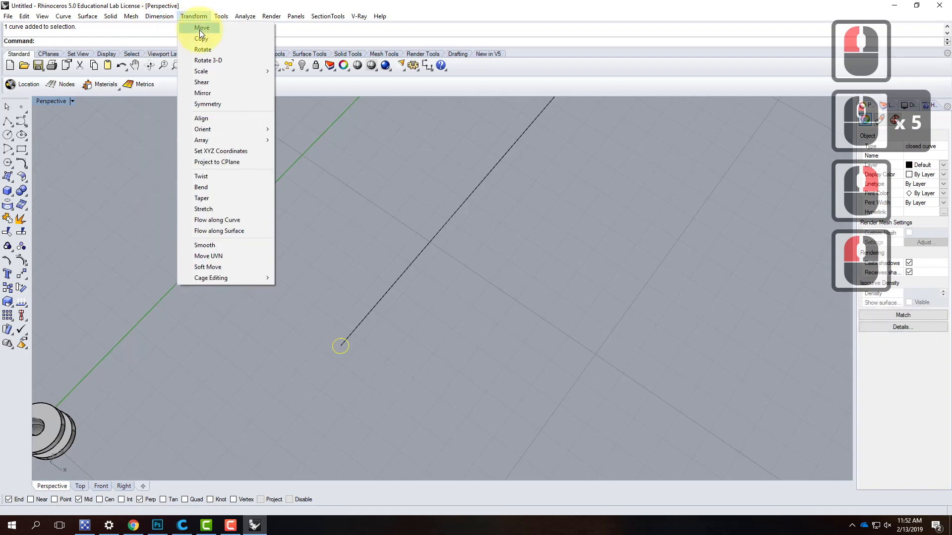
left_click(204, 60)
left_click(340, 383)
scroll(340, 319, "up", 4)
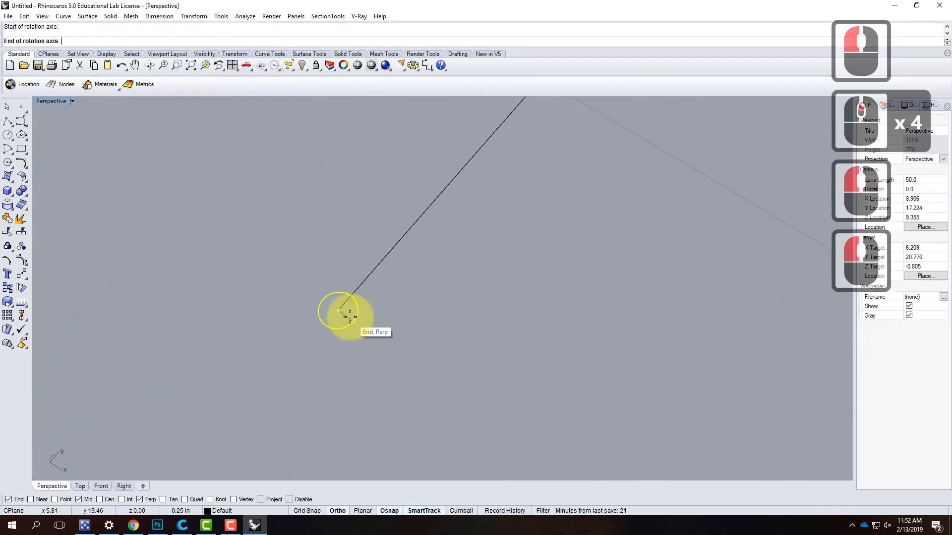
left_click(342, 312)
left_click(379, 272)
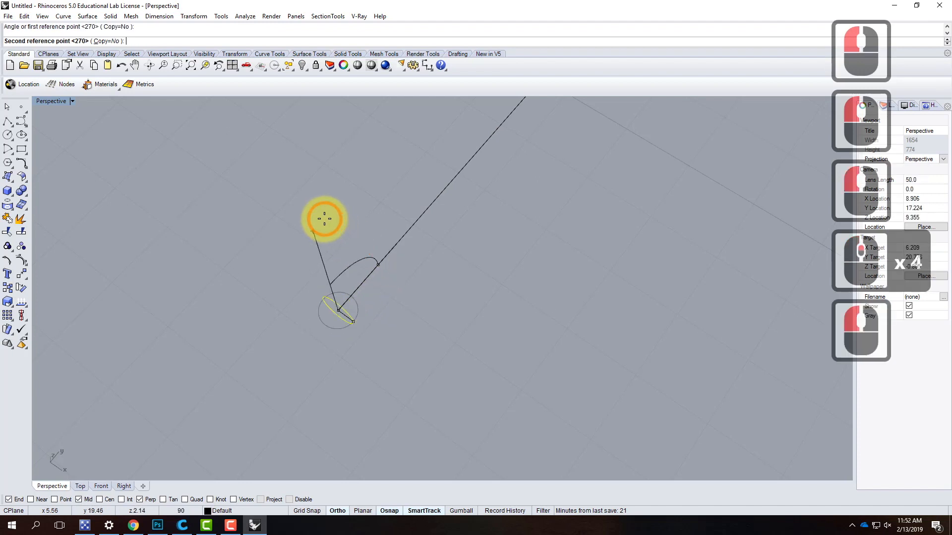
left_click(323, 219)
- Delete the rotated circle at the line's end
right_click_drag(392, 374, 398, 302)
left_click(398, 301)
left_click(357, 276)
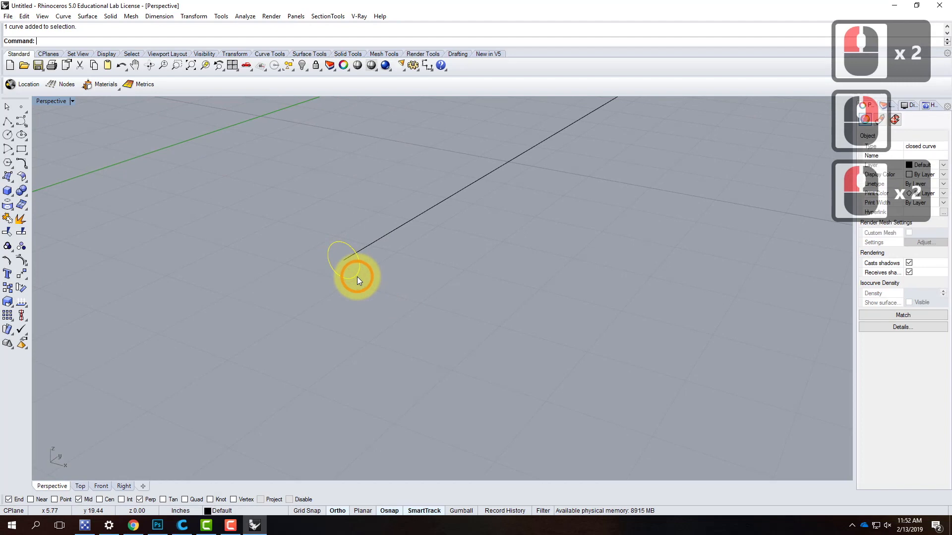
key("Delete")
- Draw a vertical circle of 0.5" diameter centred on the line's end, using the Front view's plane for its orientation
left_click(7, 134)
left_click(341, 259)
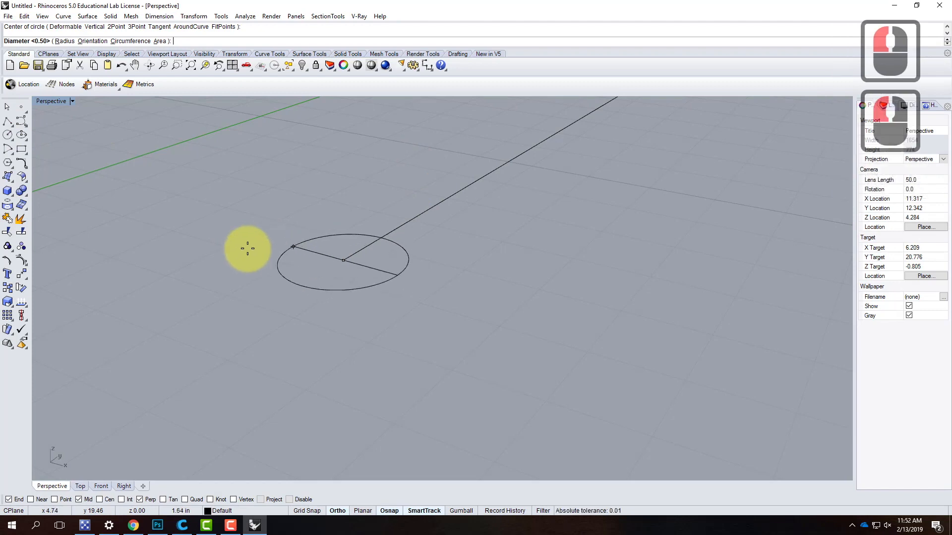
double_click(53, 100)
scroll(291, 387, "up", 10)
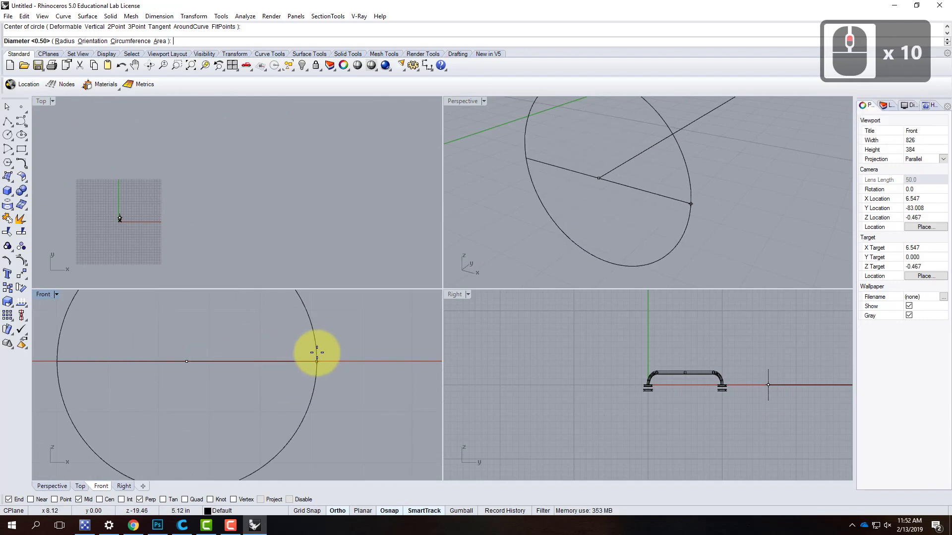
type(".5\"")
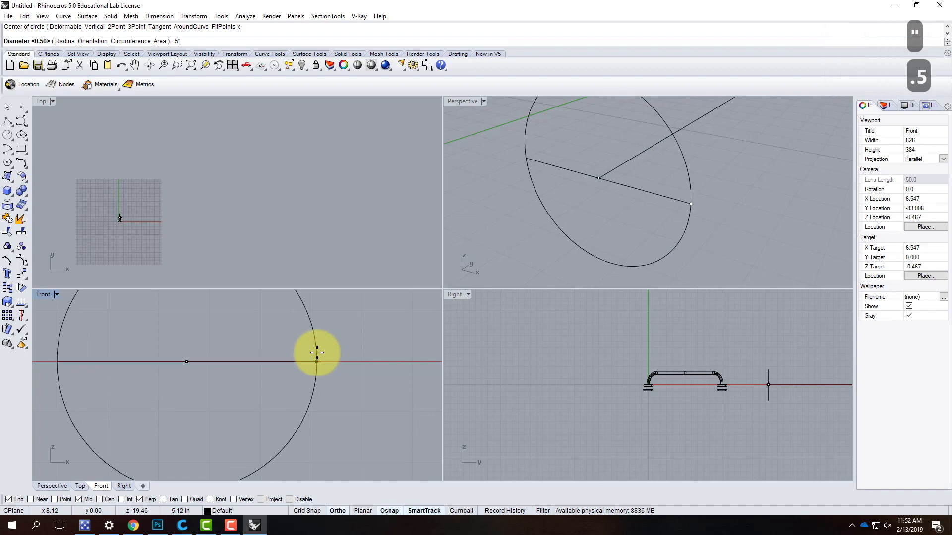
key("Return")
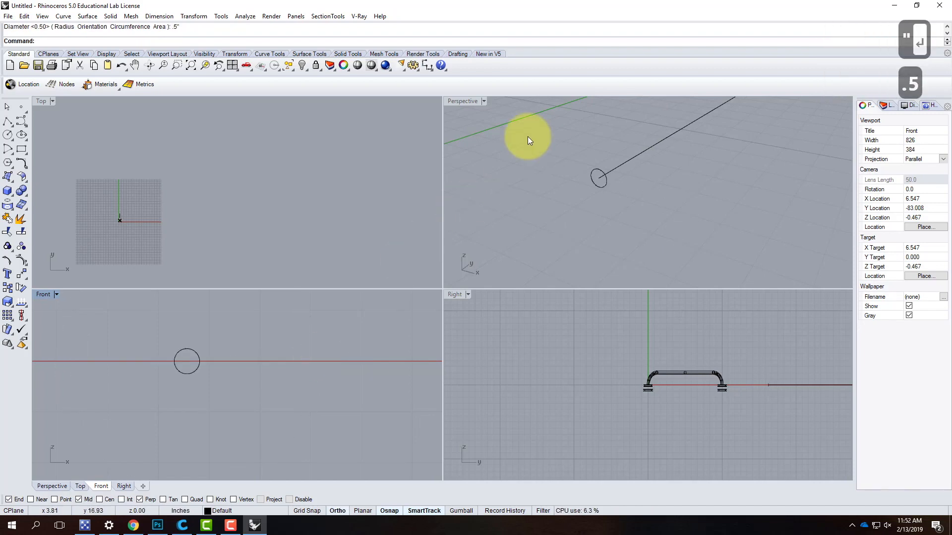
left_click(600, 172)
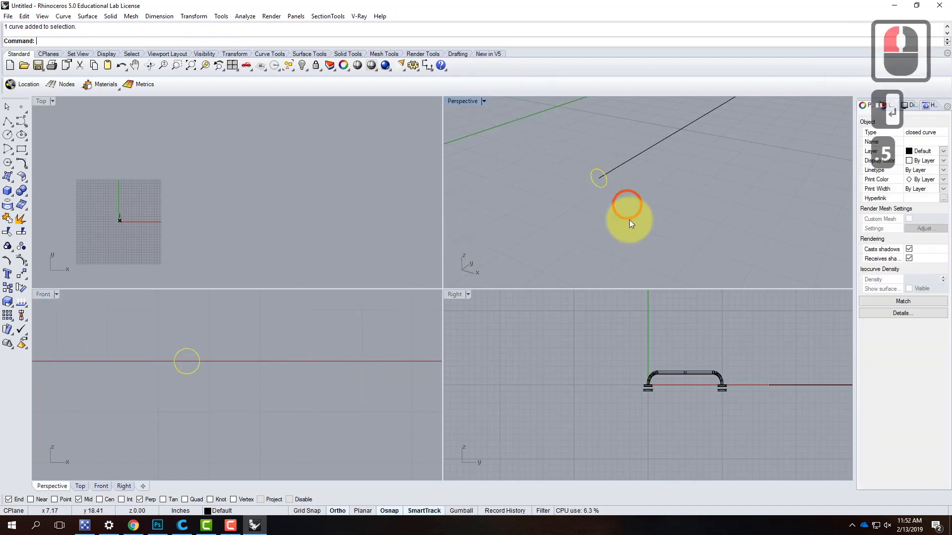
scroll(553, 226, "down", 5)
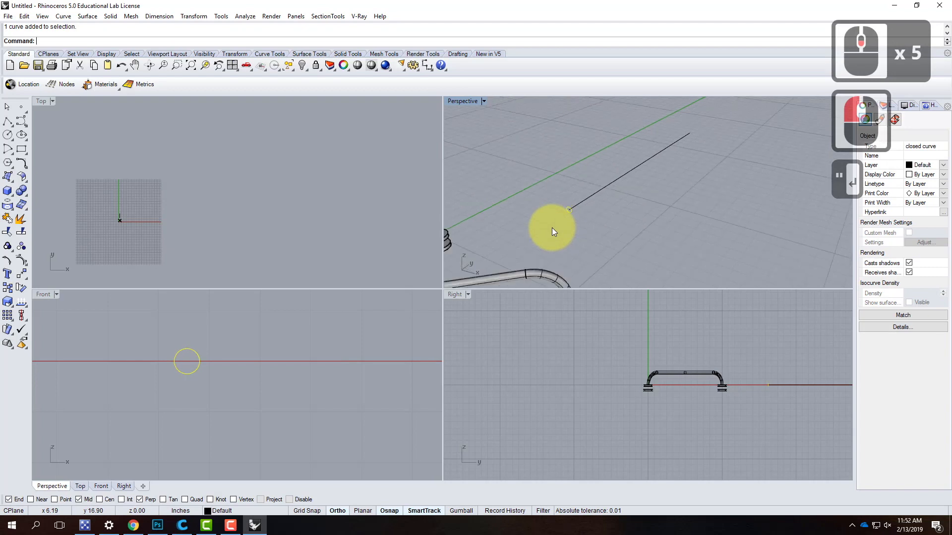
scroll(575, 221, "up", 4)
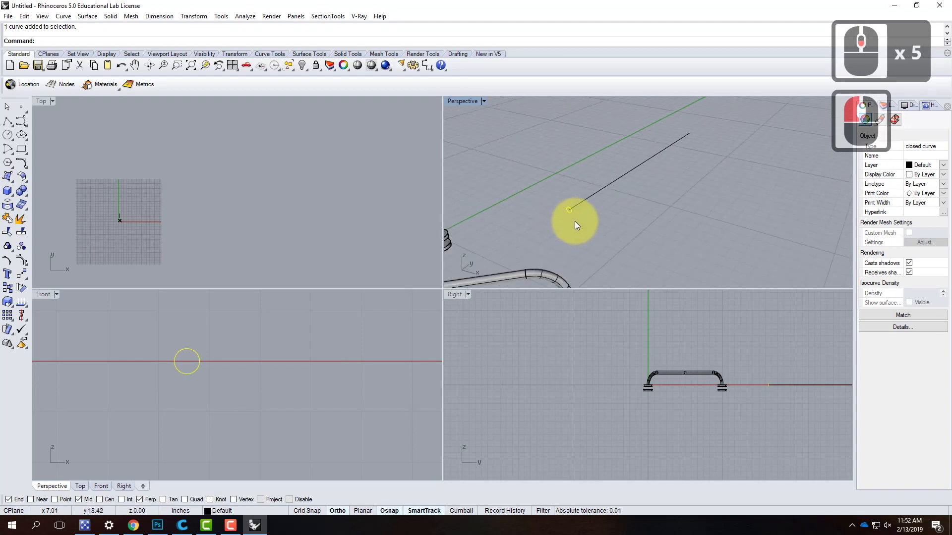
left_click(608, 231)
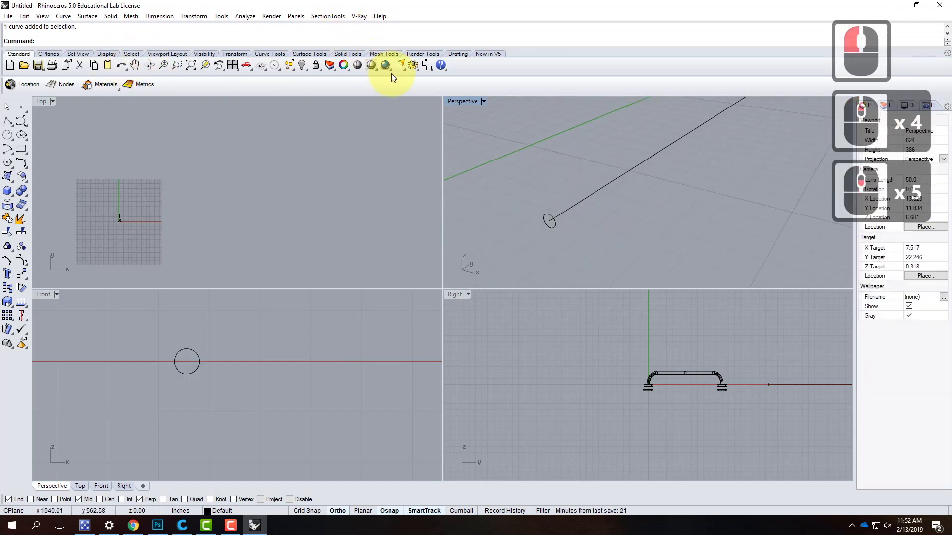
- Sweep the 0.5" circle along the straight line with Sweep 1 Rail, using the Freeform style
double_click(453, 100)
left_click(91, 16)
left_click(105, 48)
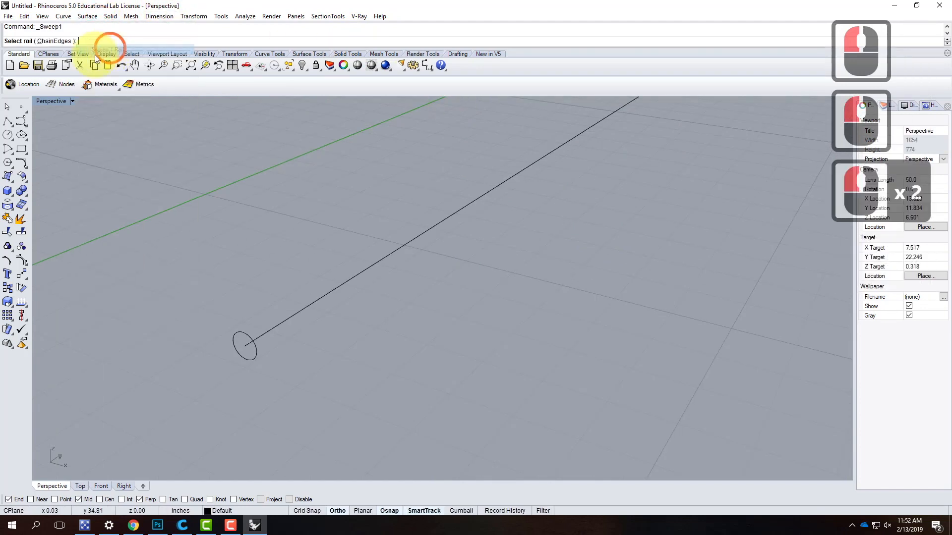
left_click(293, 320)
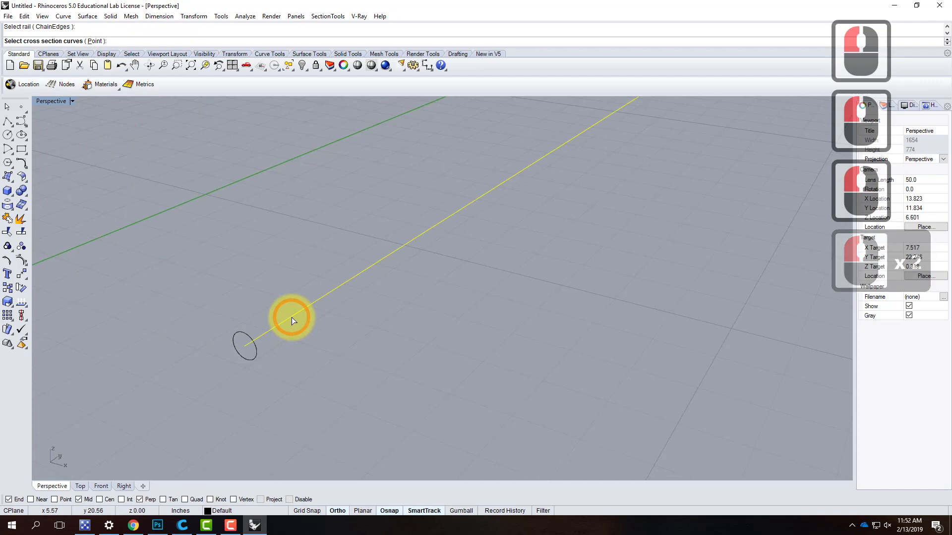
left_click(240, 336)
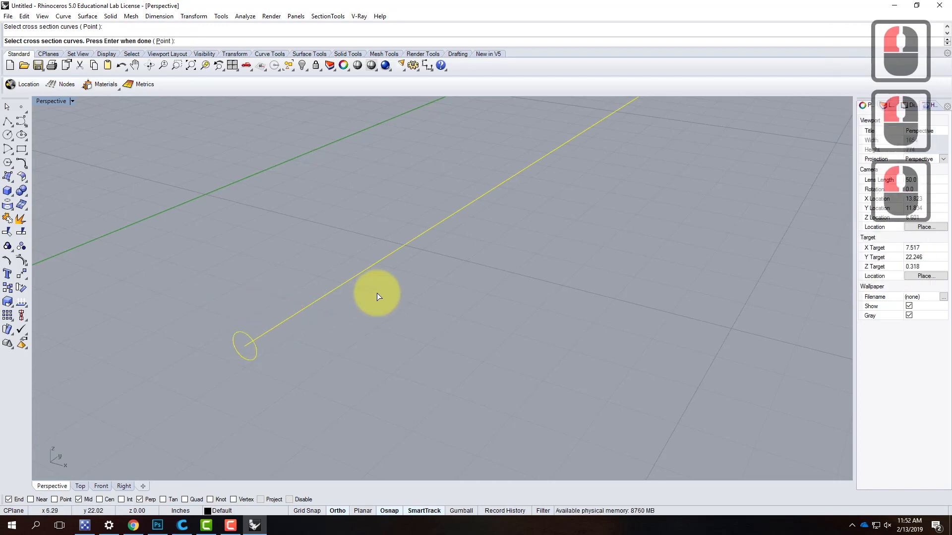
key("Return")
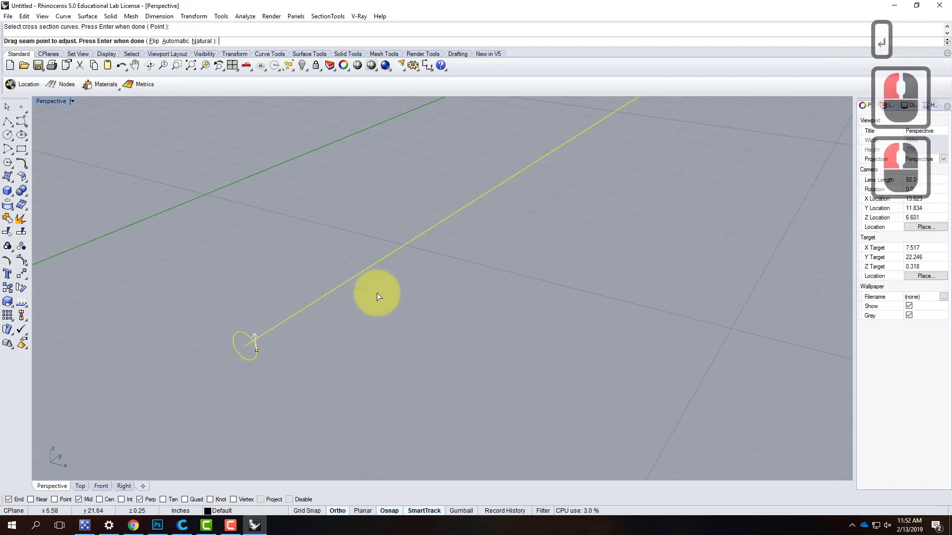
key("Return")
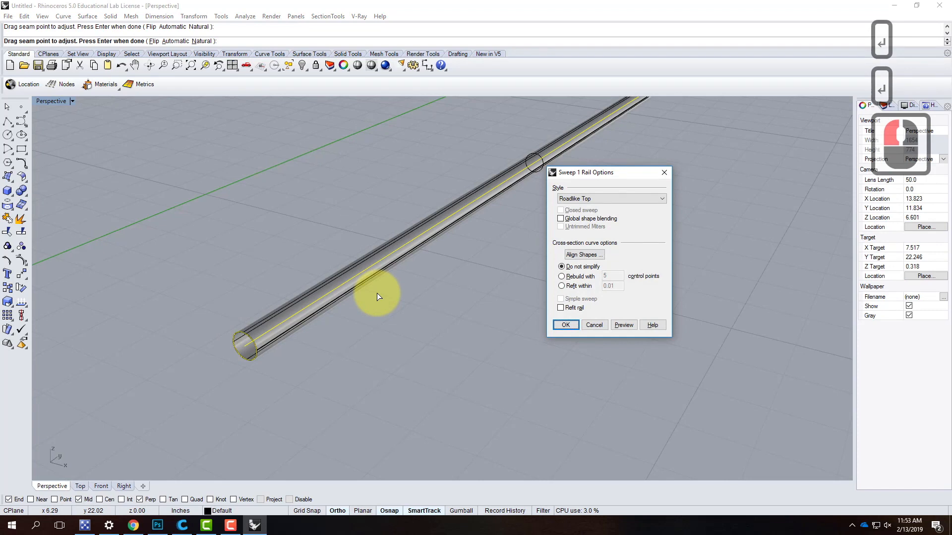
left_click(597, 198)
left_click(591, 206)
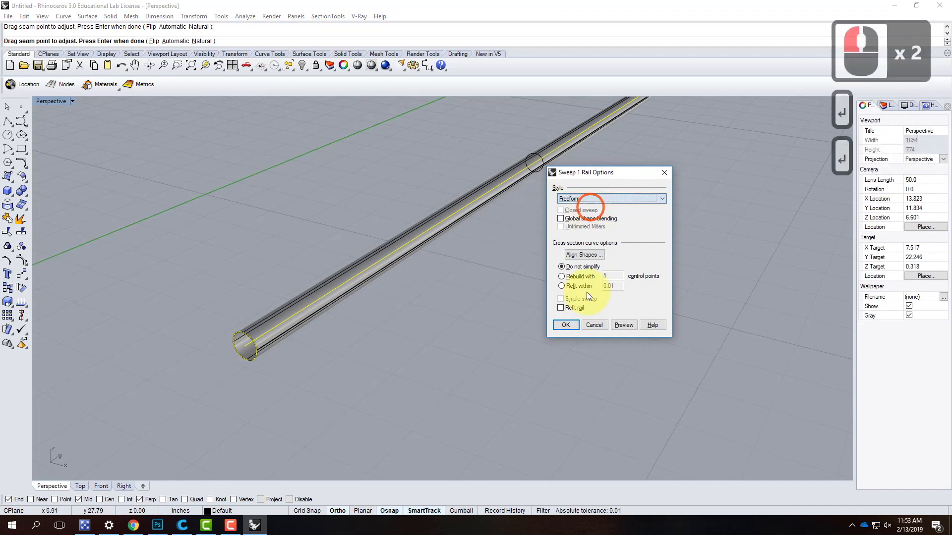
left_click(565, 325)
- Examine the swept rod from several angles, including its open end farthest from the handles
scroll(295, 361, "down", 6)
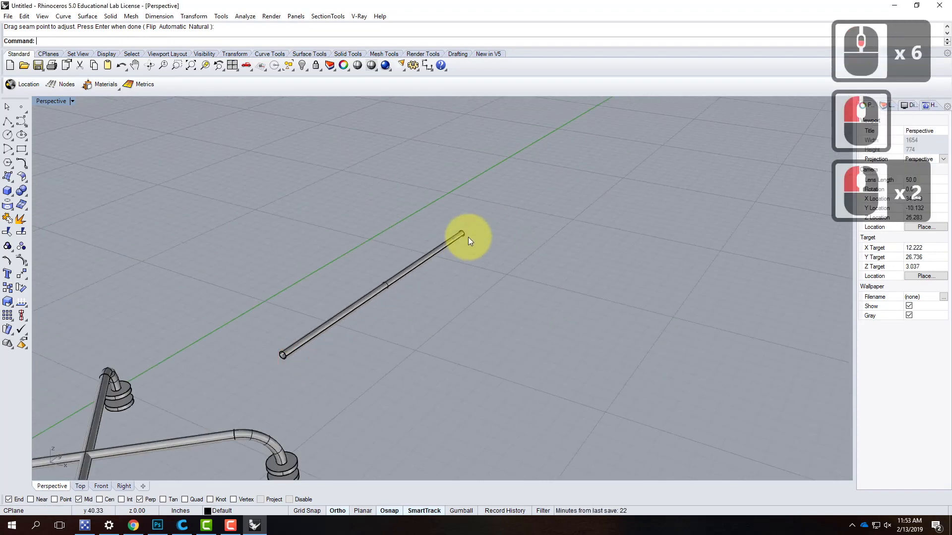
scroll(471, 233, "up", 3)
right_click_drag(472, 232, 432, 262)
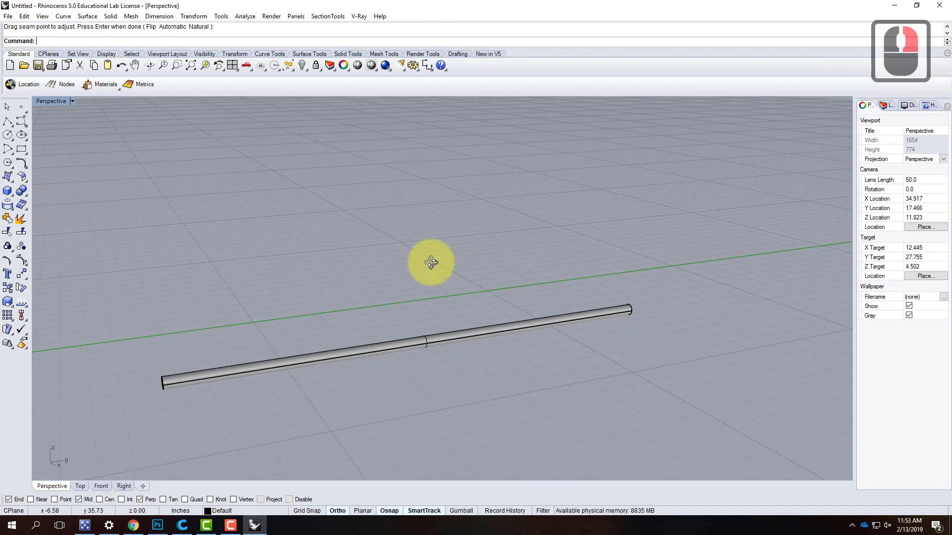
scroll(189, 385, "up", 5)
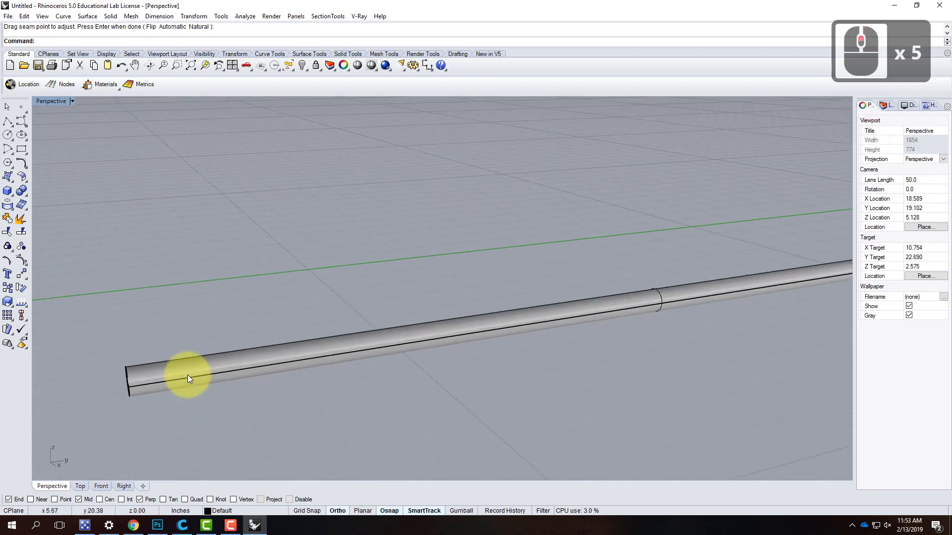
right_click_drag(188, 375, 266, 372)
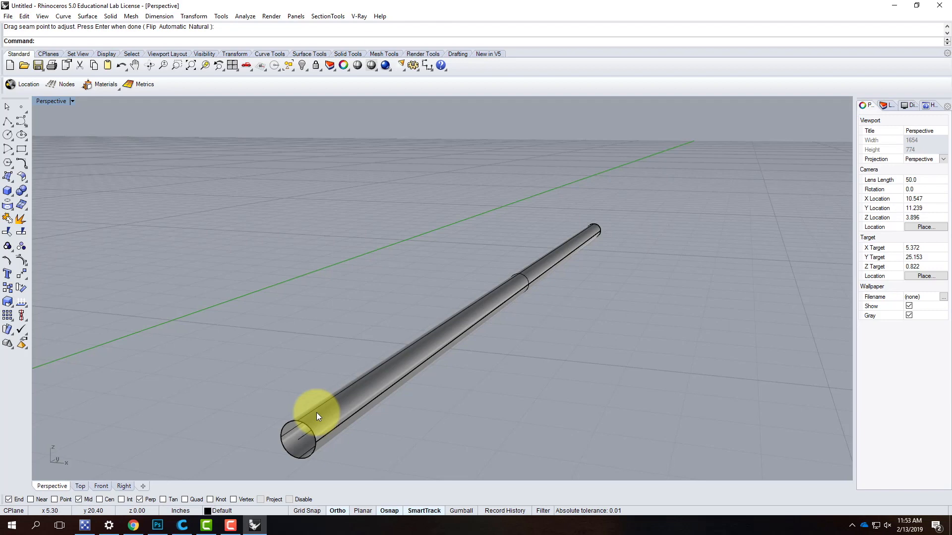
right_click_drag(695, 216, 380, 254)
scroll(397, 257, "down", 6)
scroll(541, 436, "up", 5)
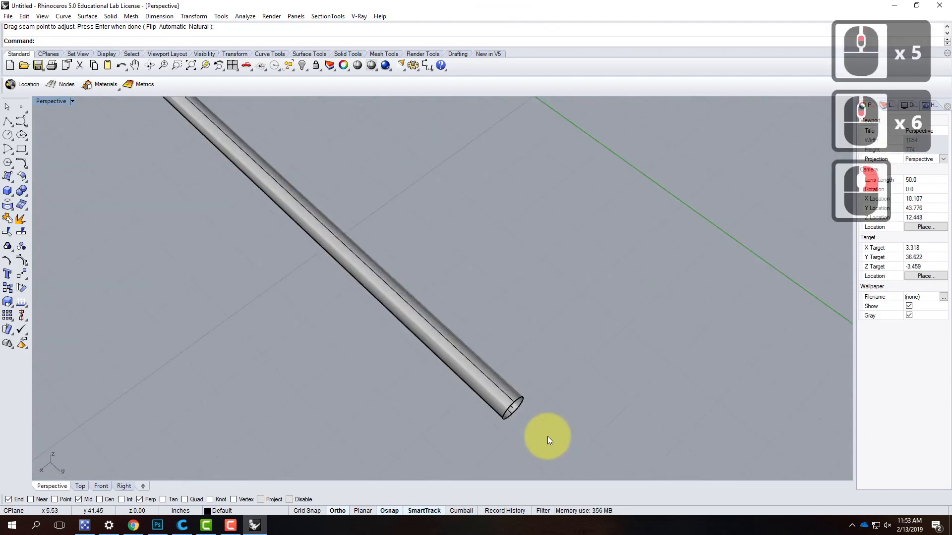
right_click_drag(548, 436, 548, 409, "shift")
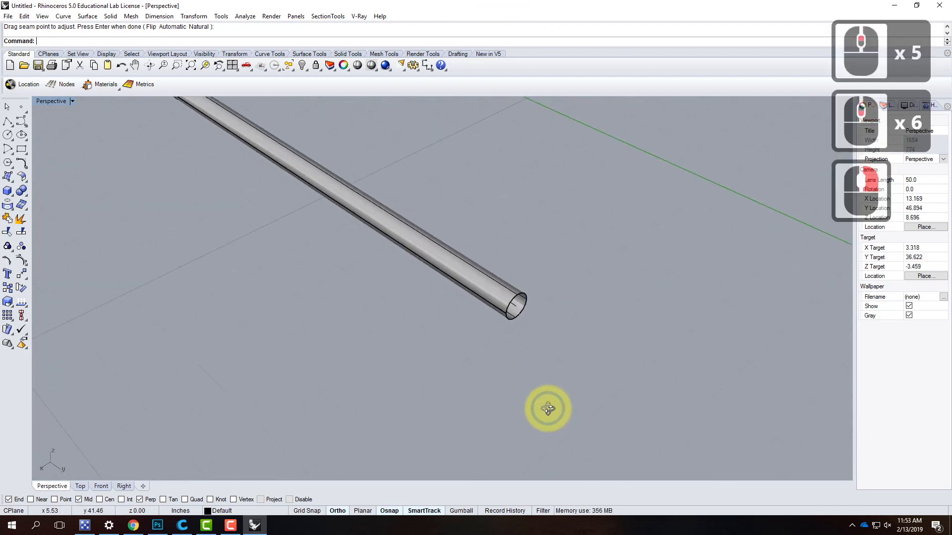
- Draw a horizontal circle of 3/8" diameter centred on the line's end at the rod end farthest from the handles
left_click(8, 135)
left_click(517, 307)
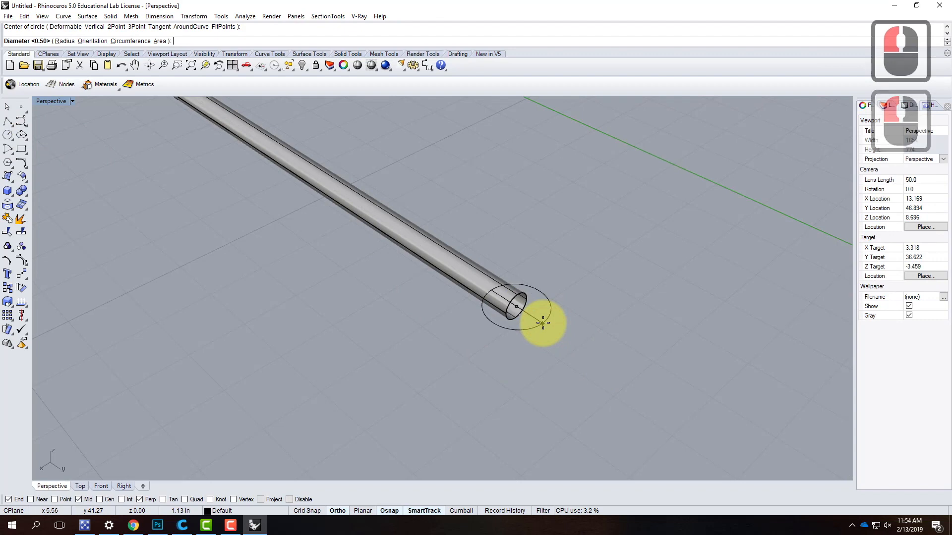
type("2")
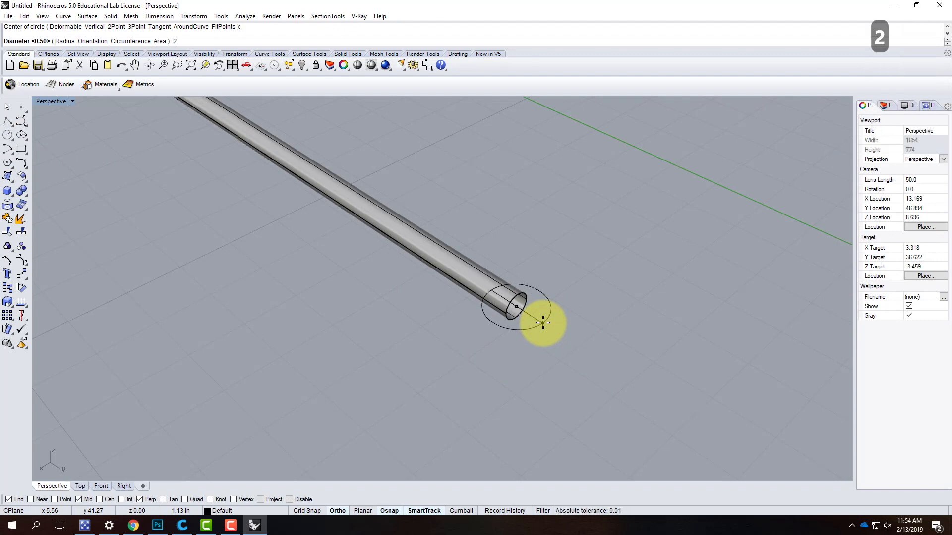
key("BackSpace")
type("3/")
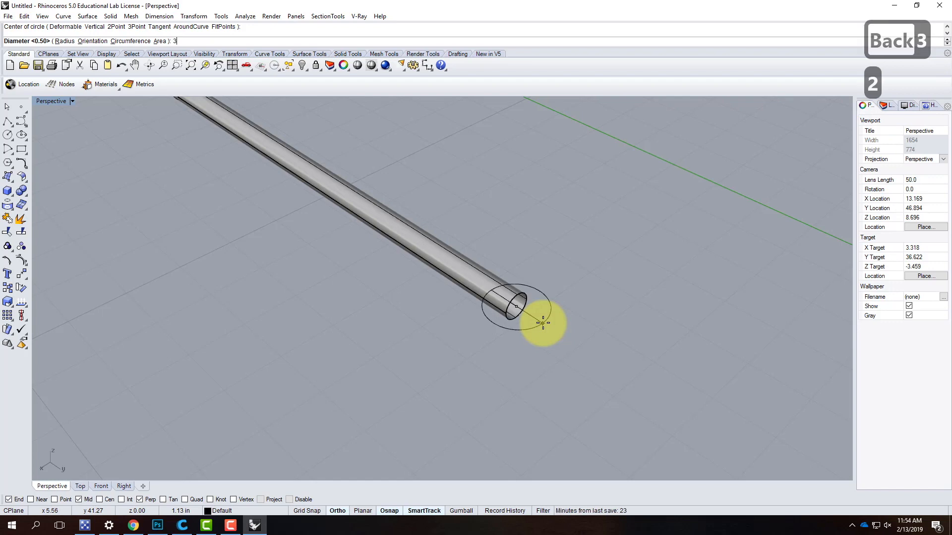
type("8\"")
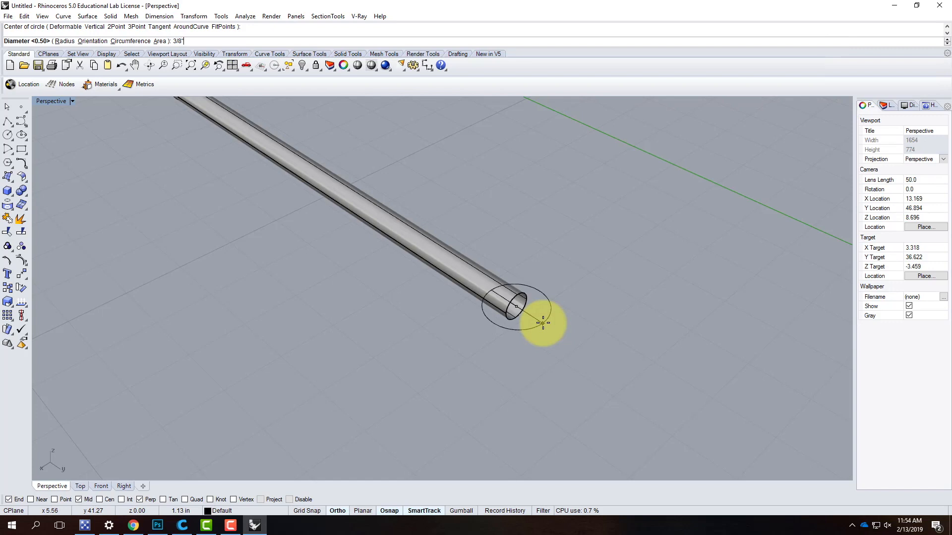
key("Return")
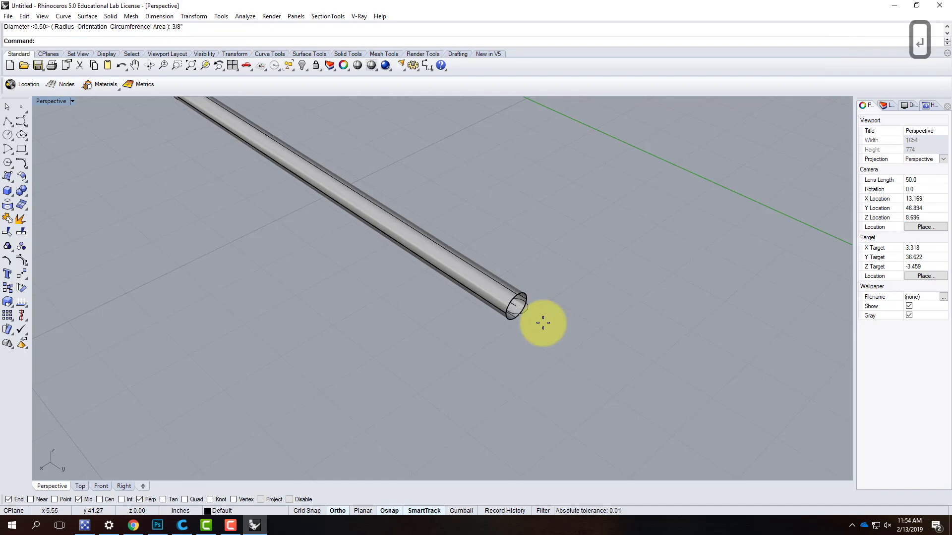
- Draw a second horizontal circle of 1-3/4" diameter, concentric with the 3/8" circle at the rod's far end
scroll(543, 314, "up", 5)
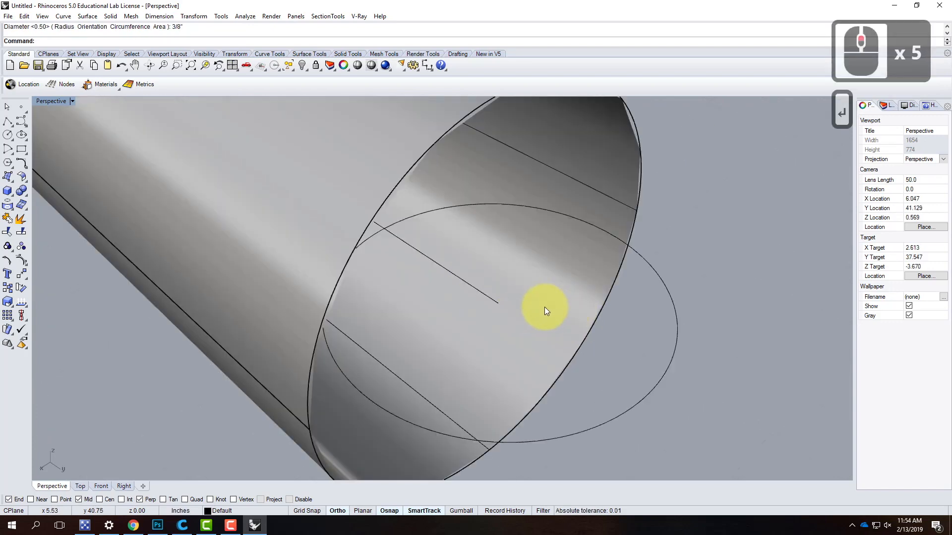
scroll(565, 213, "down", 1)
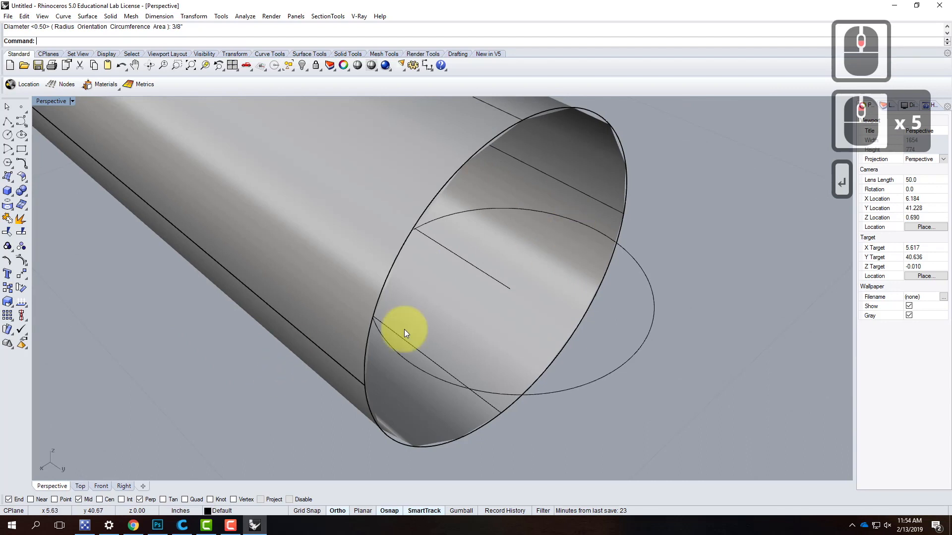
scroll(403, 329, "down", 4)
right_click(451, 323)
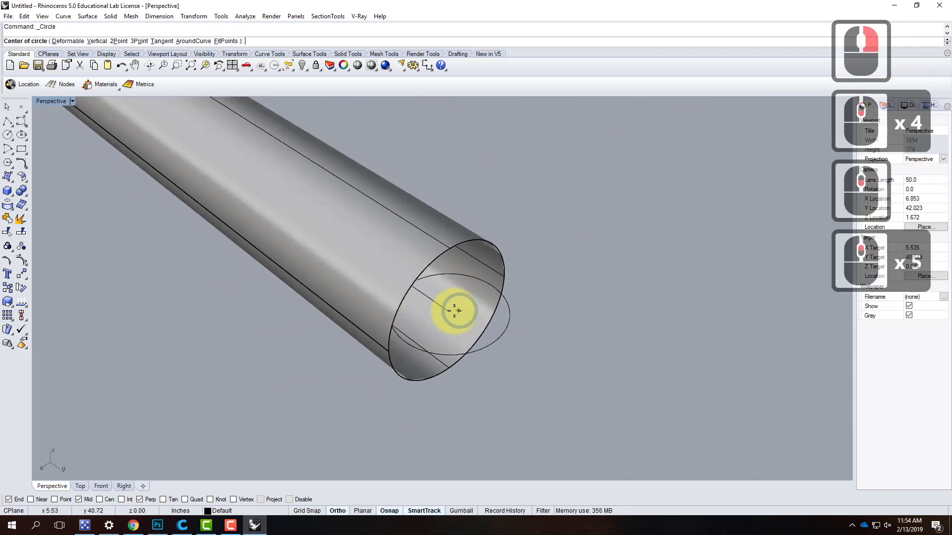
left_click(449, 312)
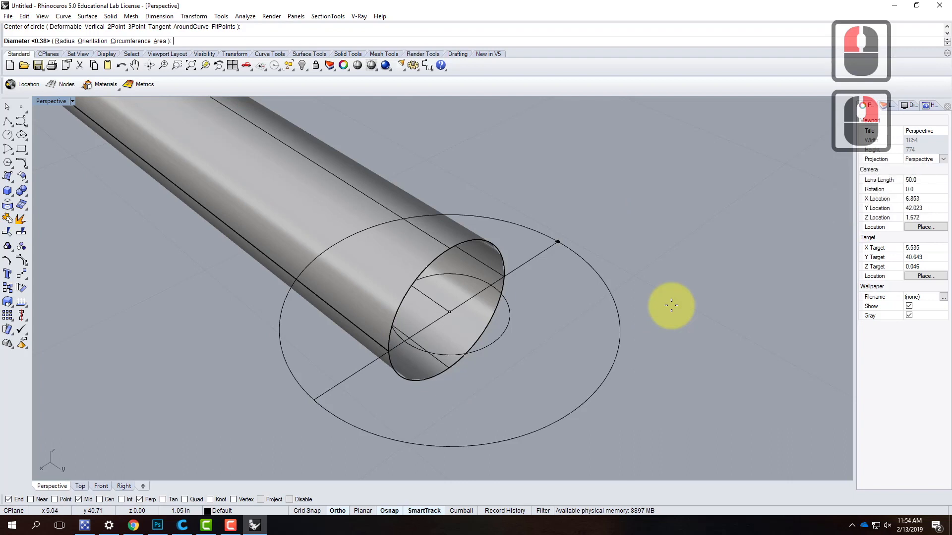
type("1.75")
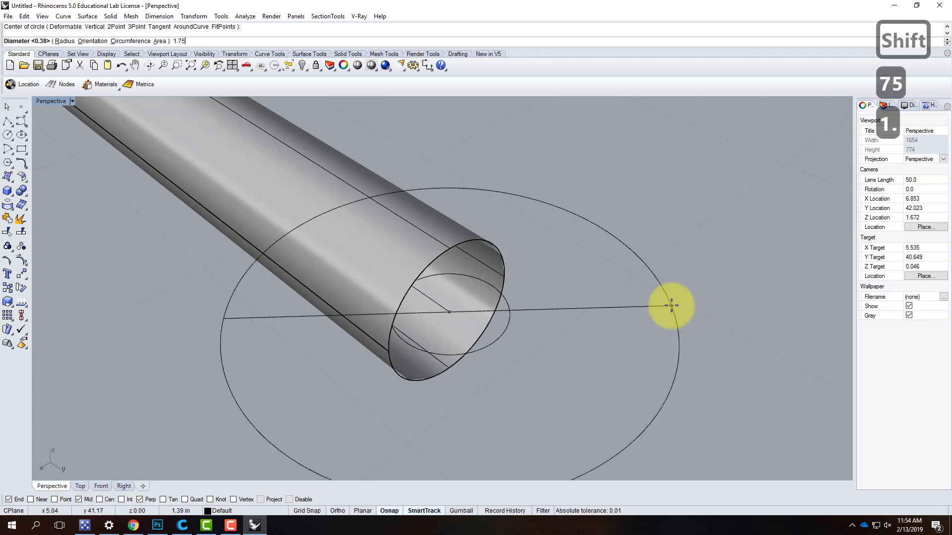
type("\"")
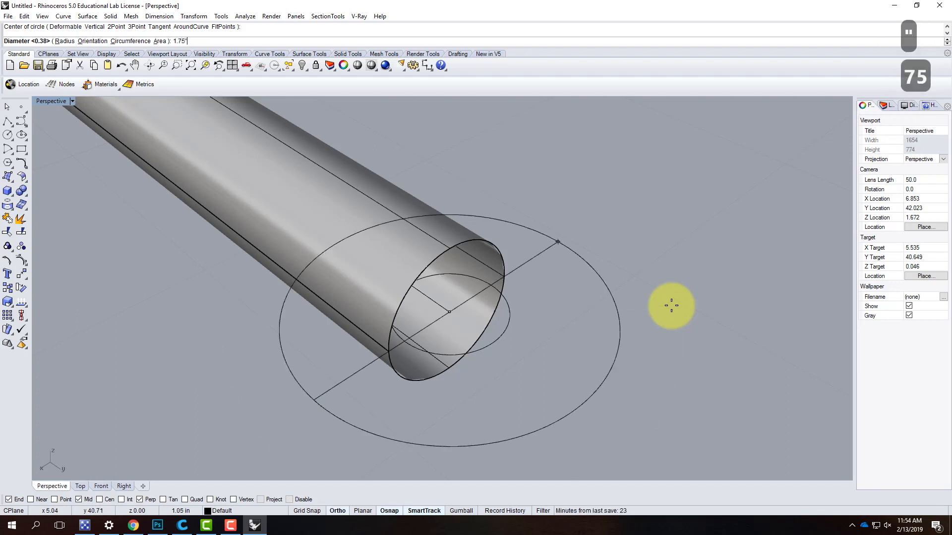
key("BackSpace")
key("BackSpace")
key("BackSpace")
key("BackSpace")
key("BackSpace")
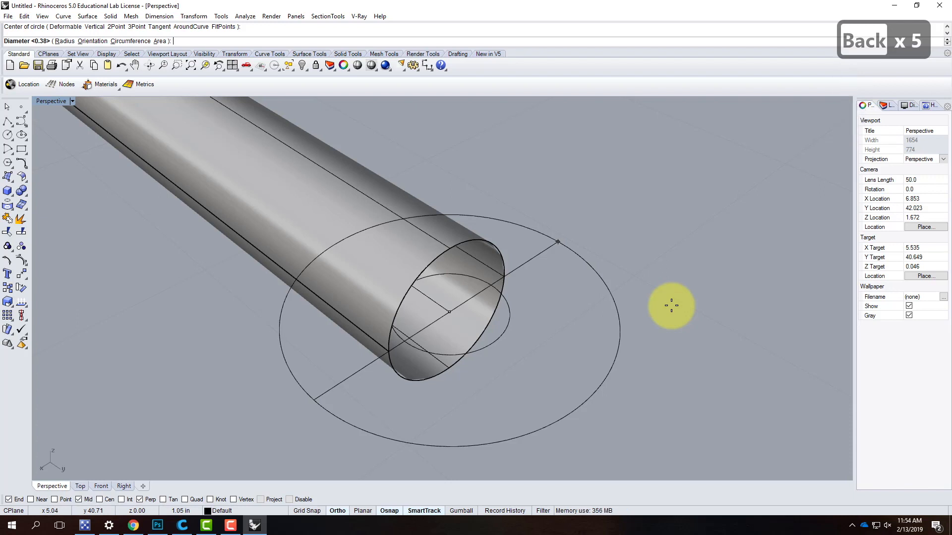
type("1-3")
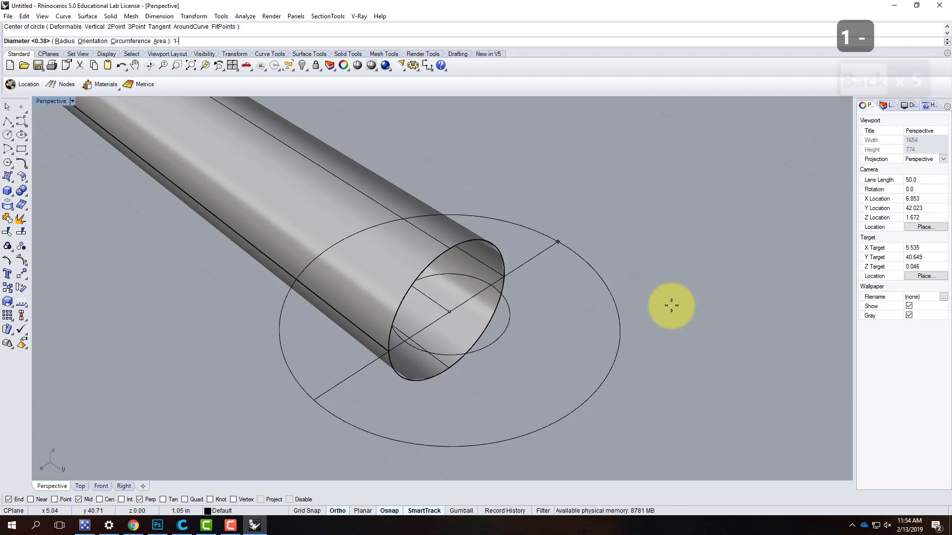
type("/")
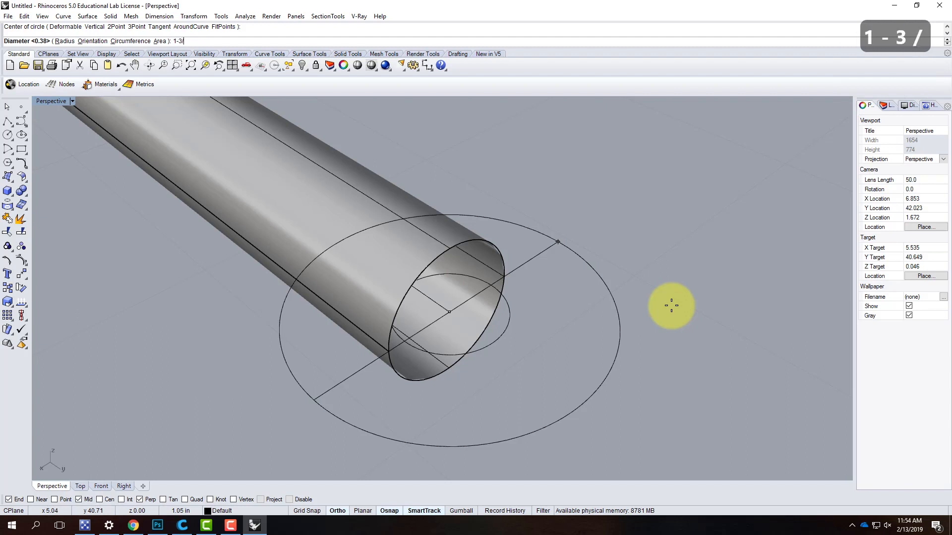
type("4\"")
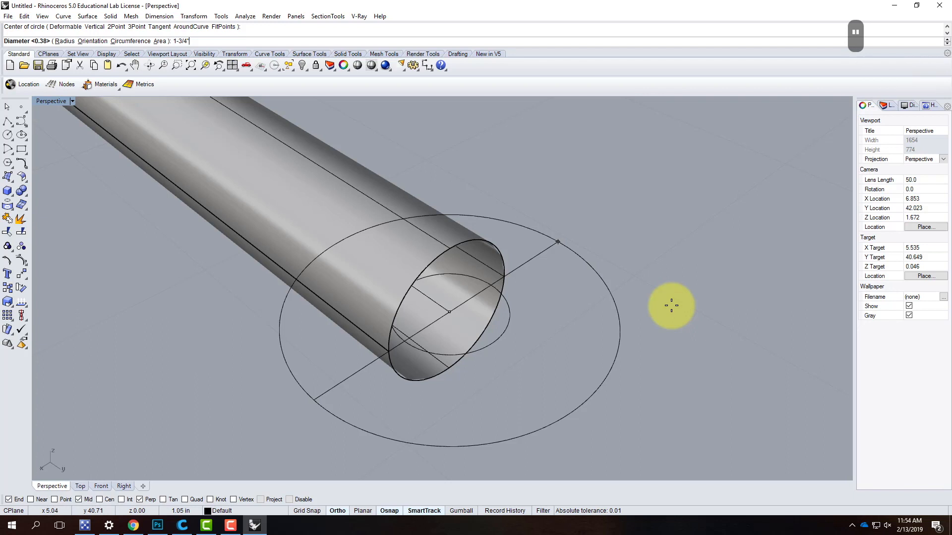
key("Return")
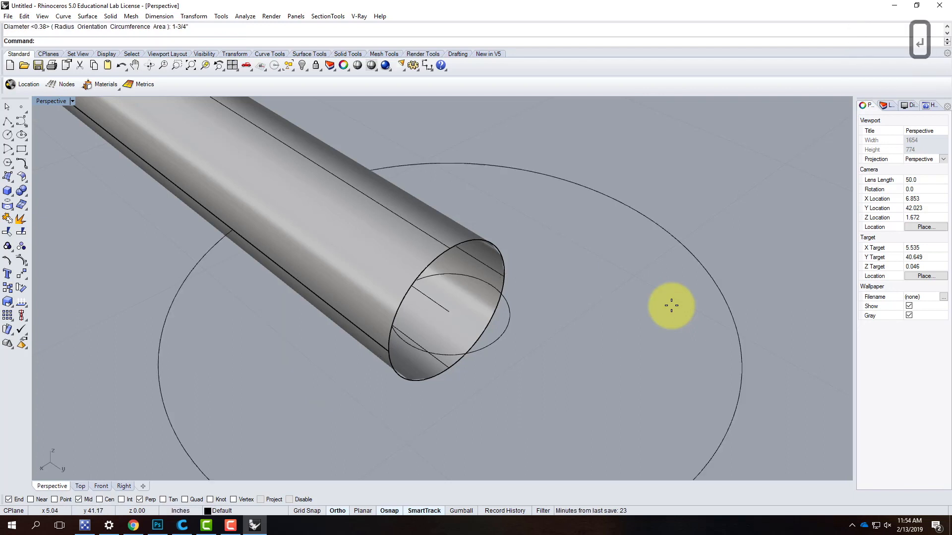
- With Quad snap enabled, draw a two-point diameter circle spanning from the 3/8" circle's quadrant to the adjacent quadrant of the 1-3/4" circle
scroll(650, 250, "down", 4)
left_click(516, 278)
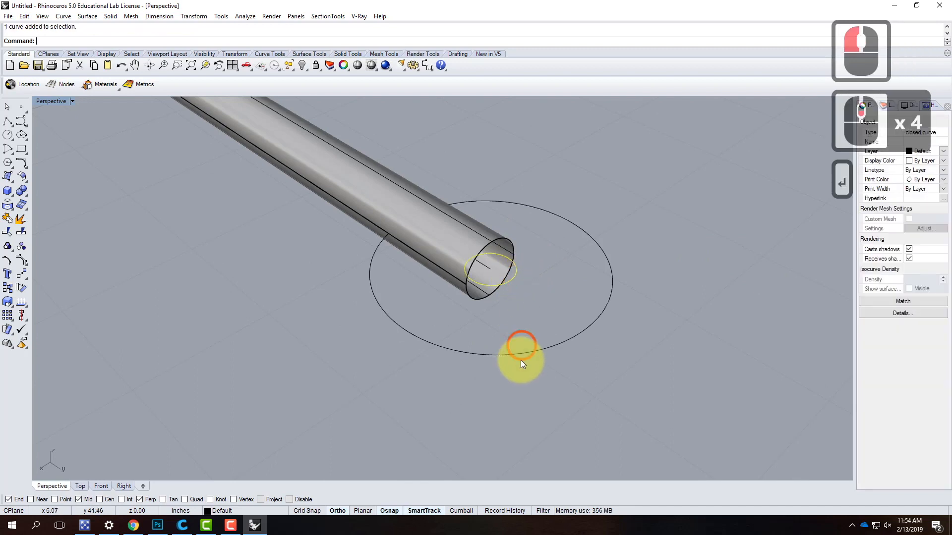
left_click(582, 321)
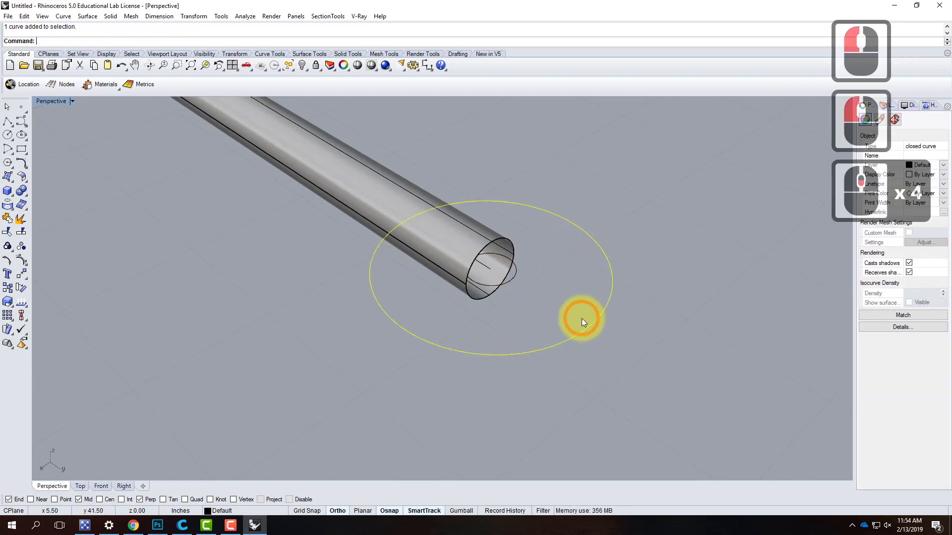
right_click_drag(621, 343, 552, 276)
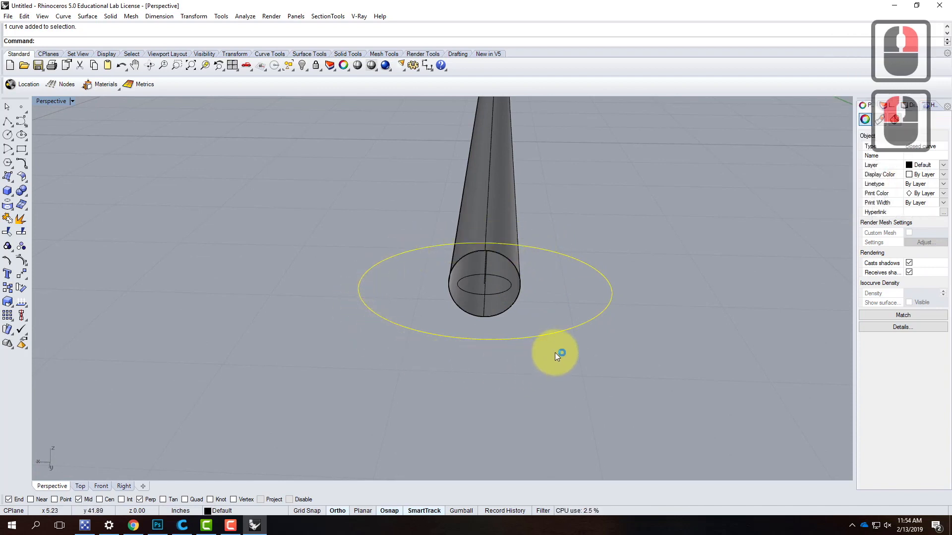
left_click(678, 298)
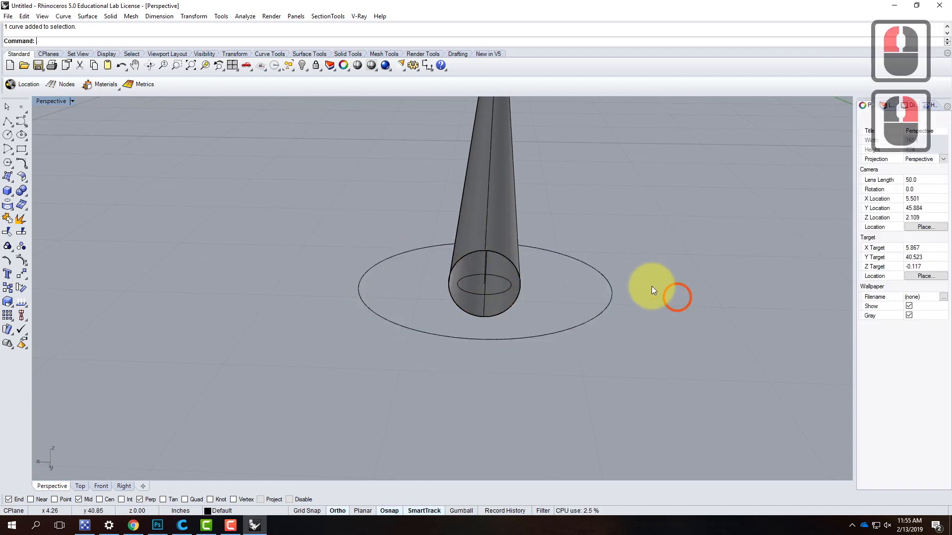
left_click(8, 136)
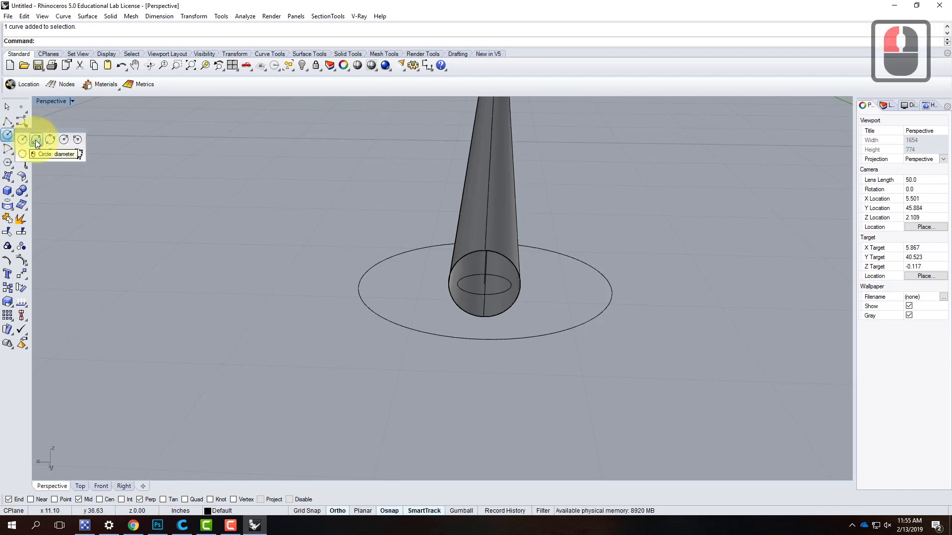
left_click(36, 143)
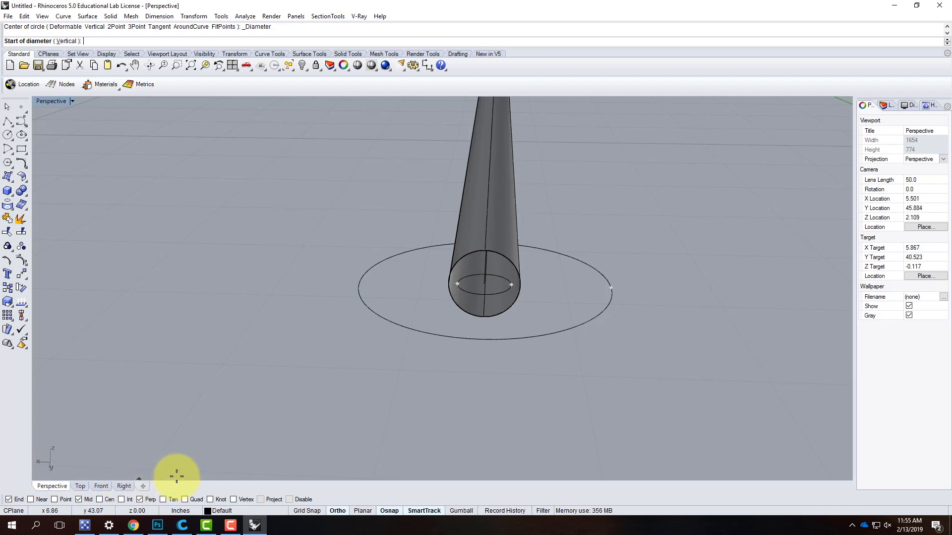
left_click(185, 500)
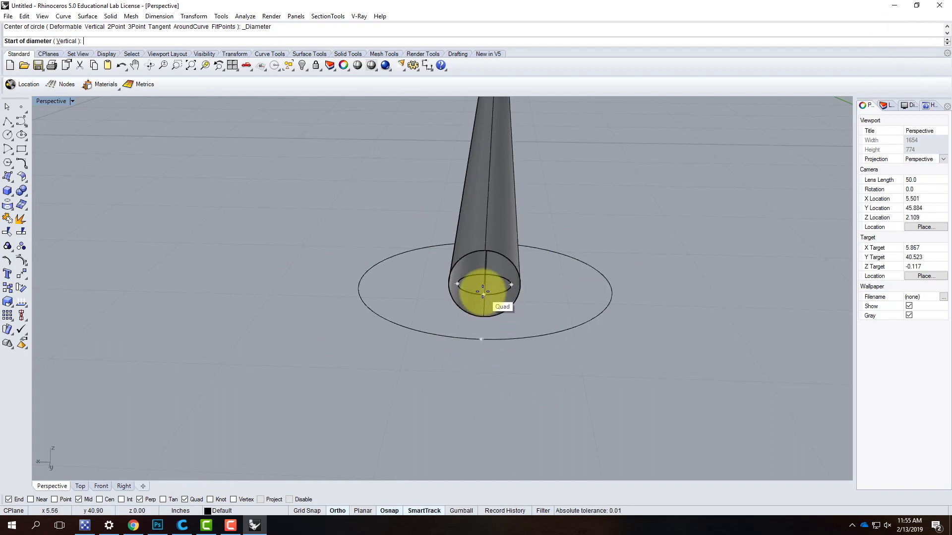
left_click(510, 285)
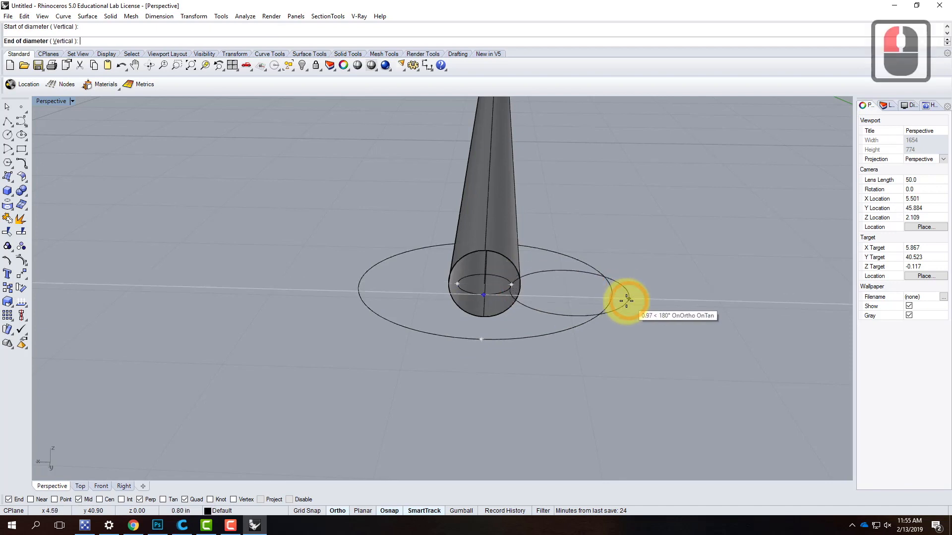
left_click(609, 289)
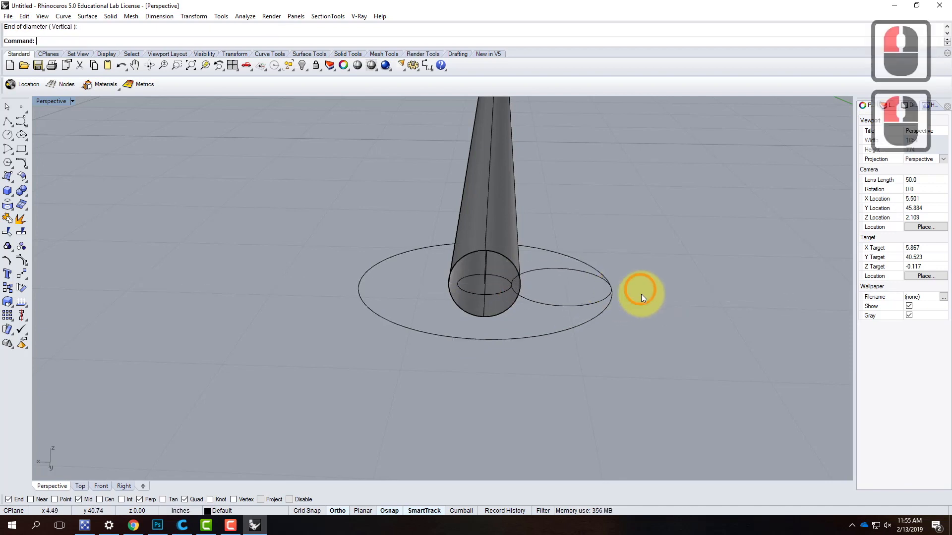
- Rotate the new small circle 90 degrees in 3D about the axis through its two diameter quadrants so it stands upright
left_click(573, 306)
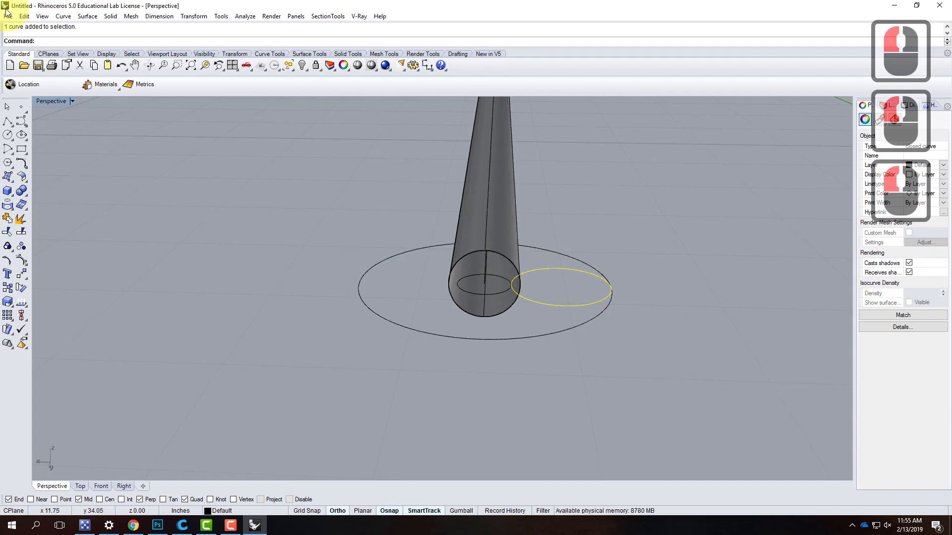
left_click(193, 16)
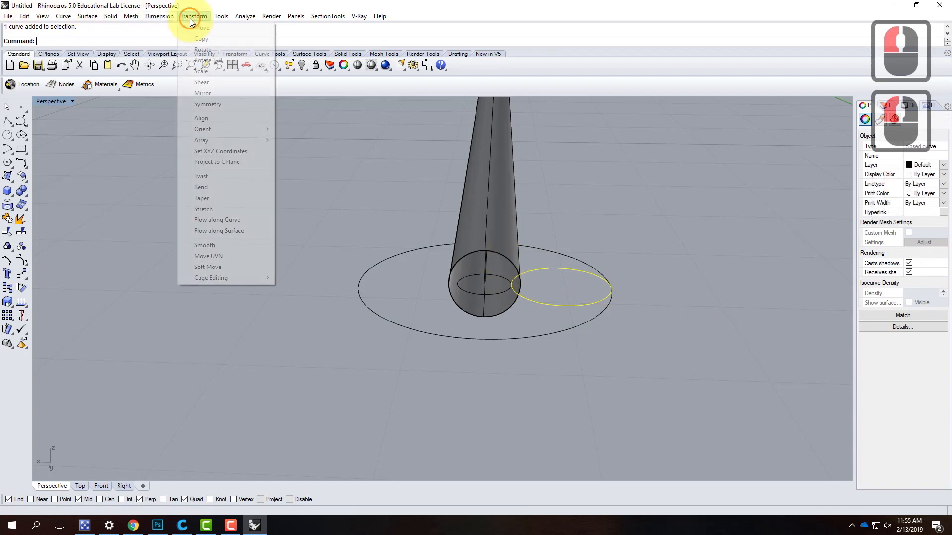
left_click(200, 60)
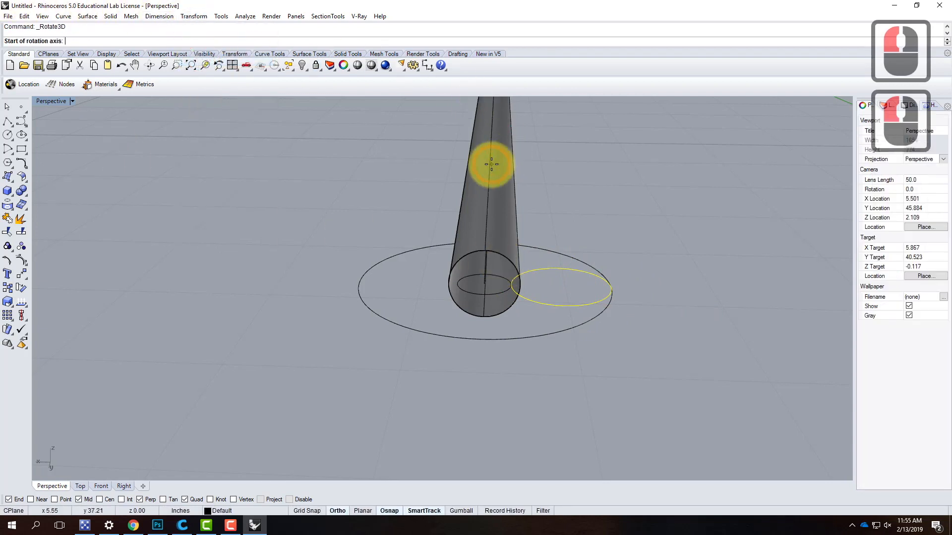
left_click(515, 286)
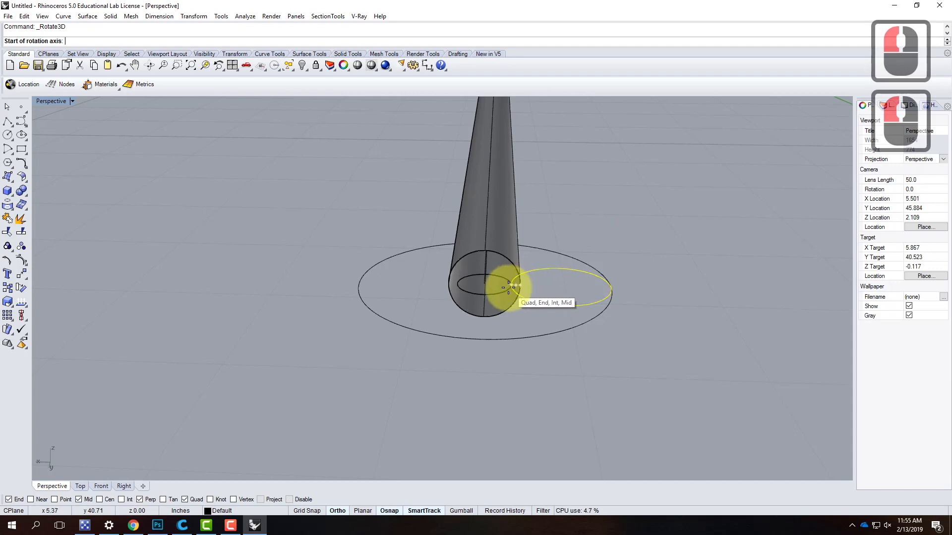
left_click(611, 287)
right_click_drag(670, 246, 576, 258)
left_click(590, 308)
left_click(516, 193)
right_click_drag(510, 414, 468, 428)
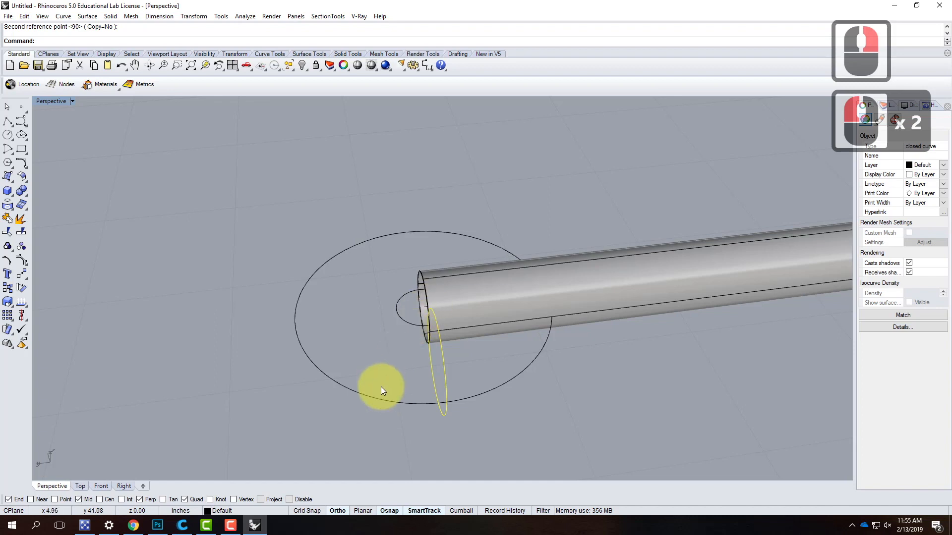
left_click(378, 304)
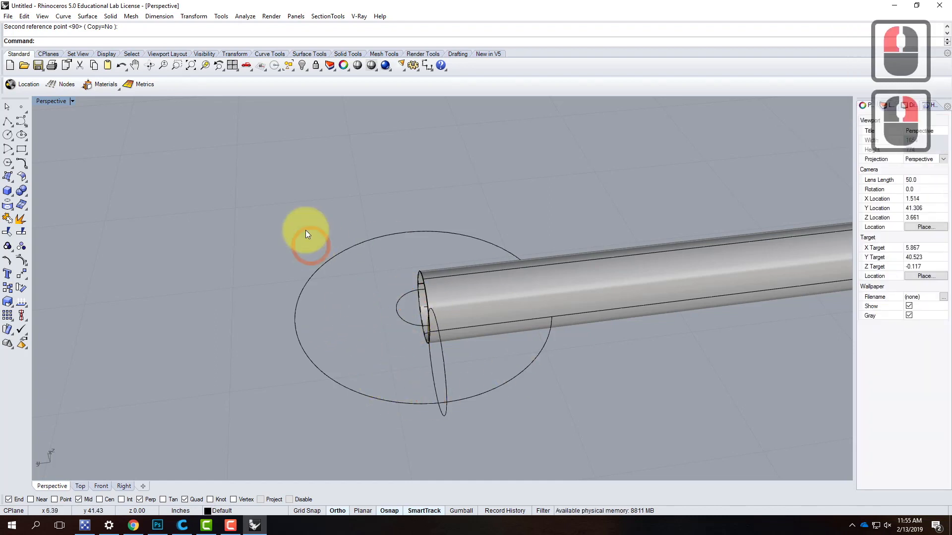
- Sweep the upright circle around the 3/8" circle with Sweep 1 Rail, using the Freeform style
left_click(87, 16)
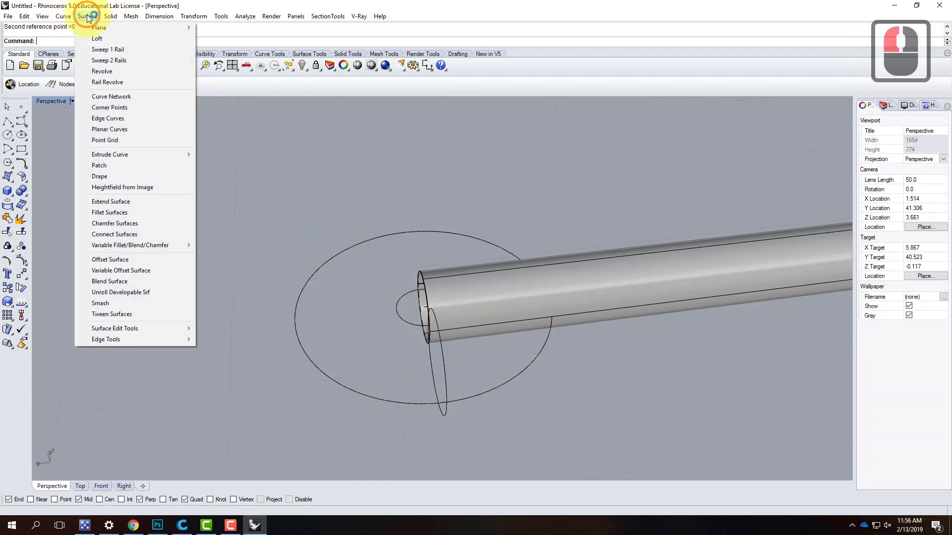
left_click(121, 49)
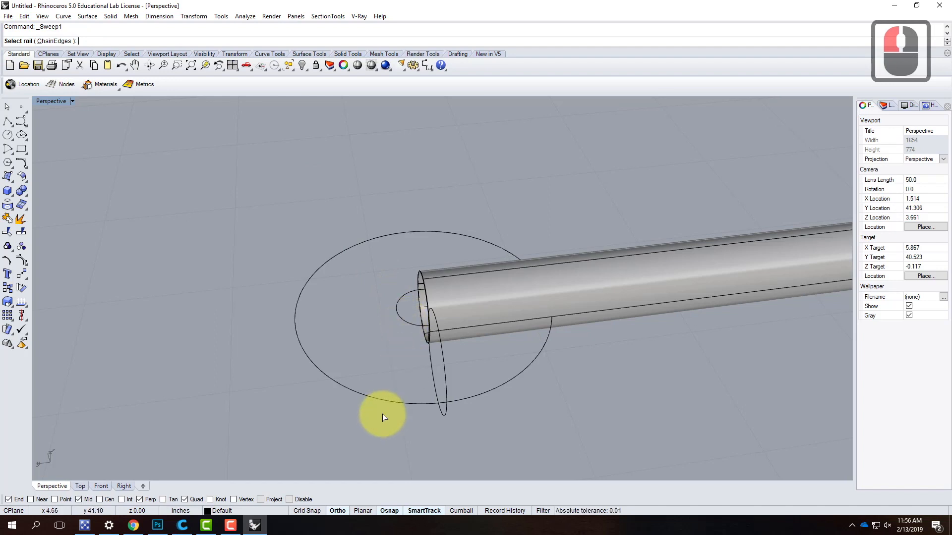
left_click(418, 328)
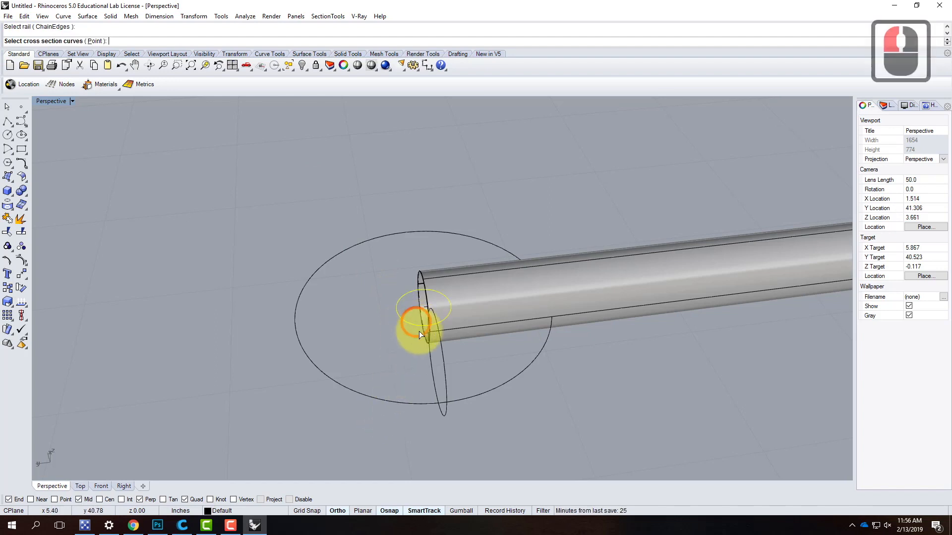
left_click(445, 369)
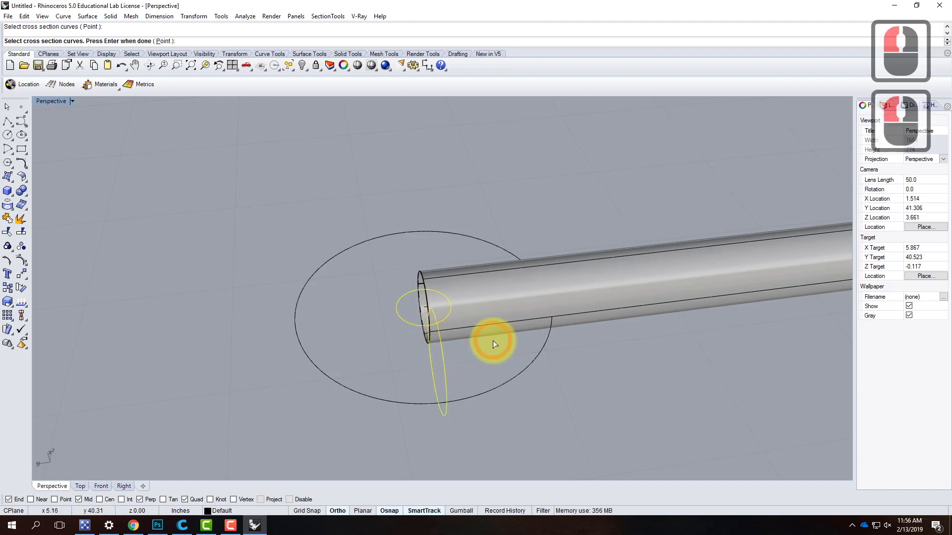
key("Return")
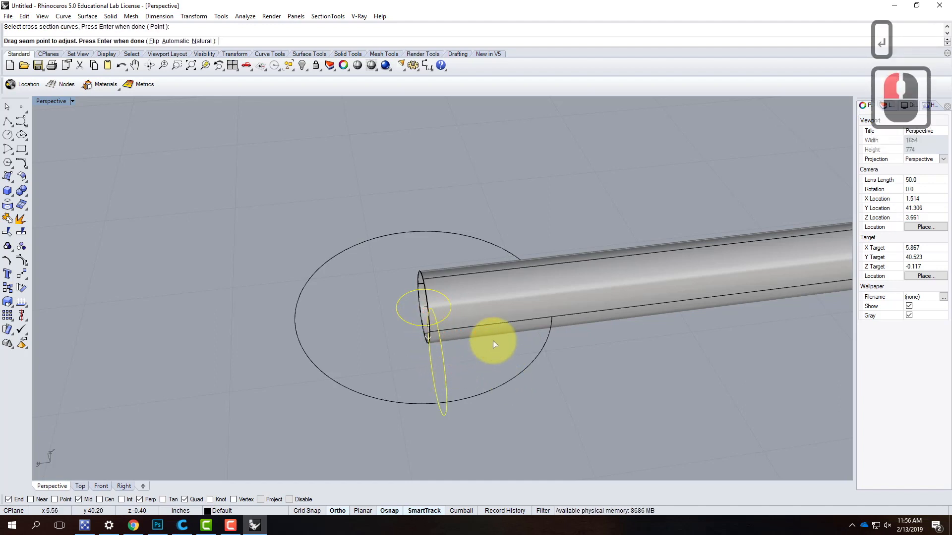
key("Return")
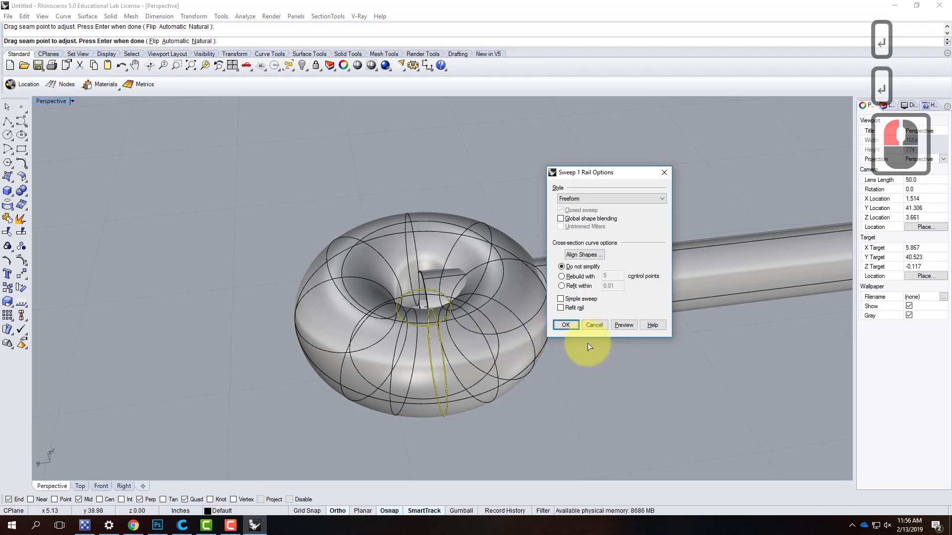
left_click(569, 326)
- Delete the swept ring surface at the rod's far end, keeping its construction circles
right_click_drag(326, 418, 466, 356)
left_click(475, 338)
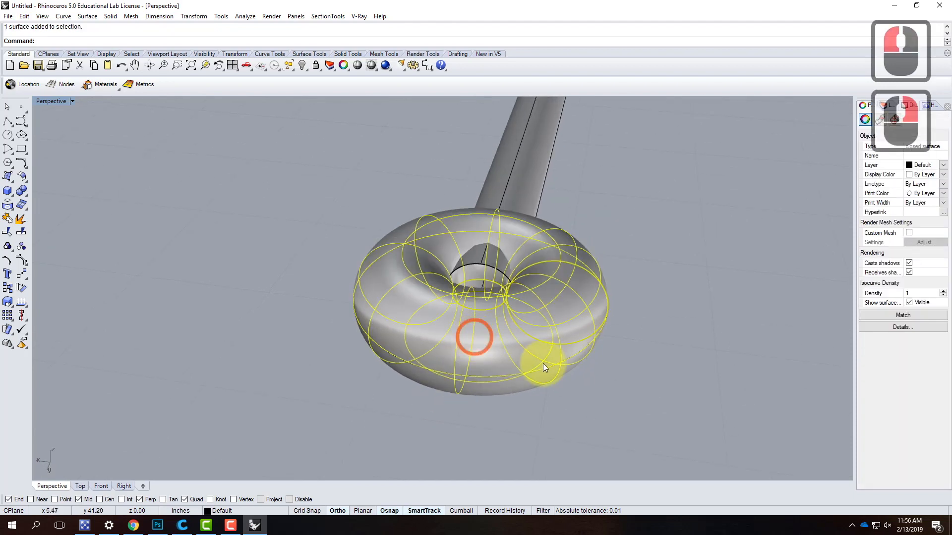
key("Delete")
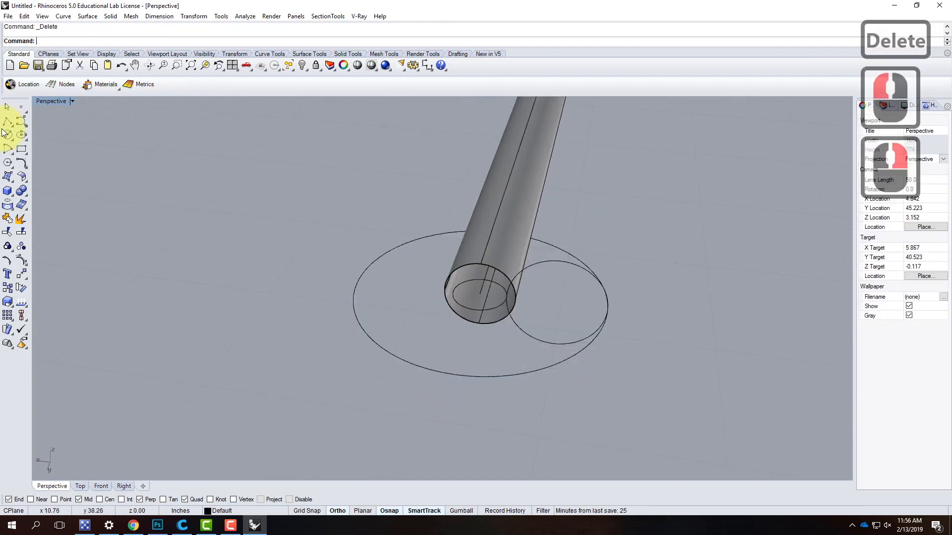
- Try a Torus centred on the line's end, picking its radii at the 1-3/4" and 3/8" circles' quadrants, and delete it
left_click(10, 192)
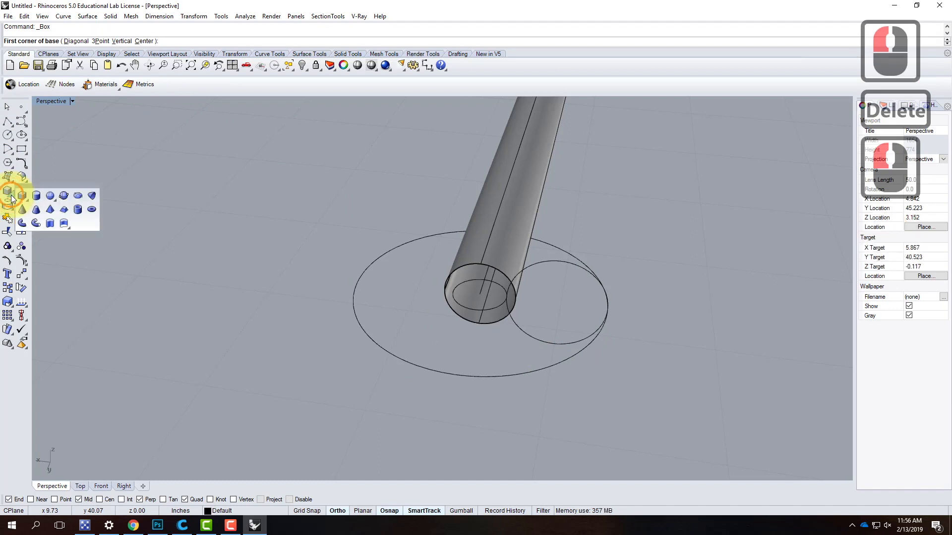
left_click(94, 210)
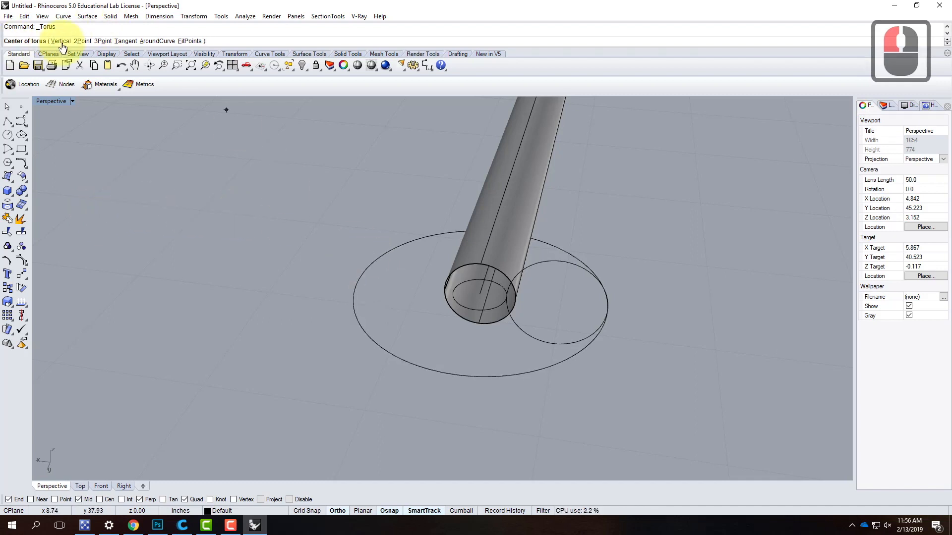
left_click(479, 293)
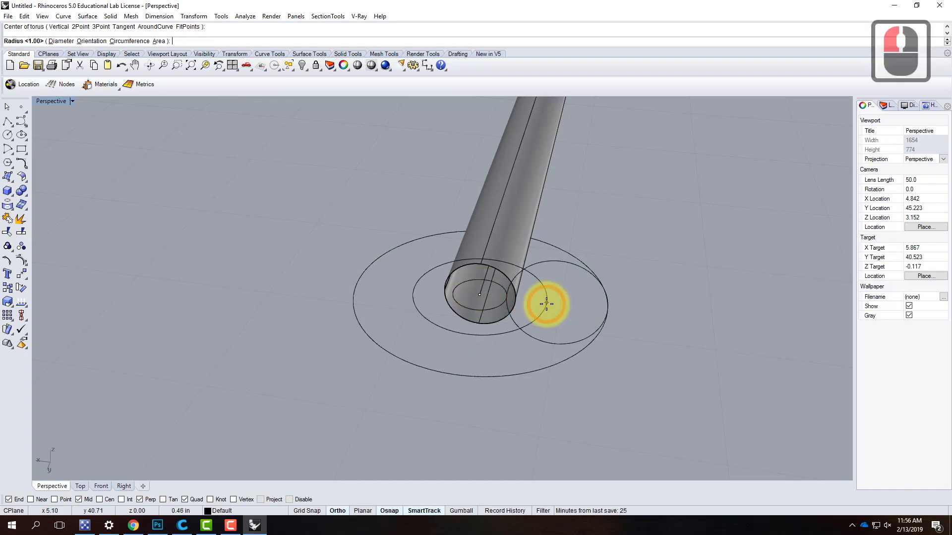
left_click(604, 311)
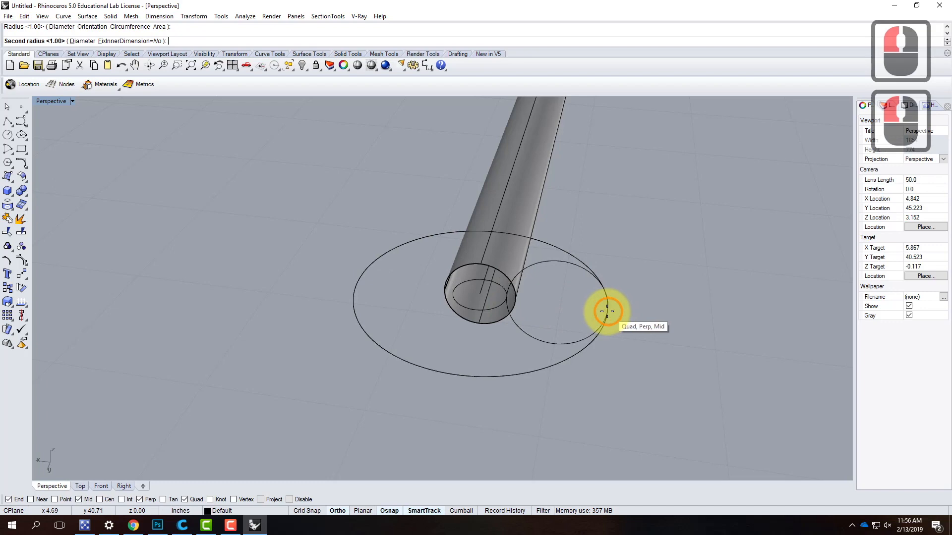
left_click(516, 300)
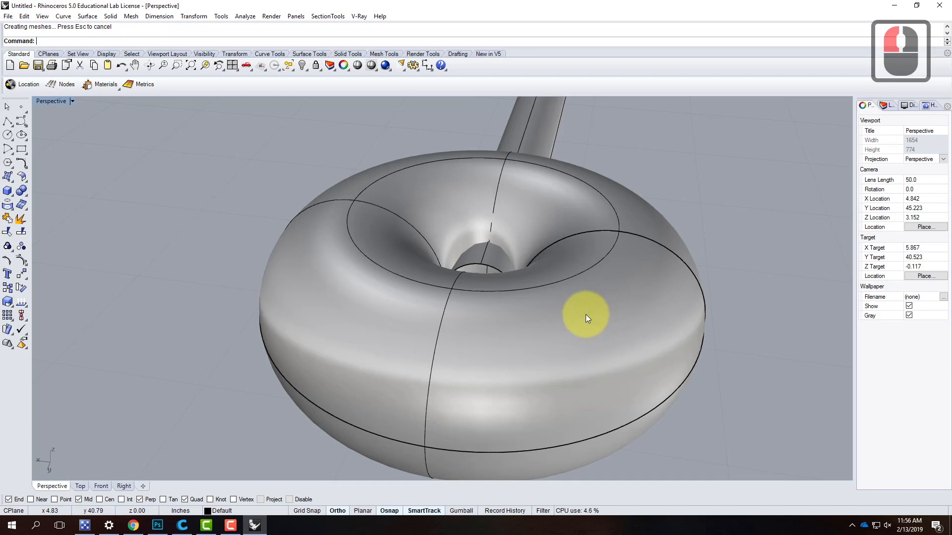
left_click(560, 339)
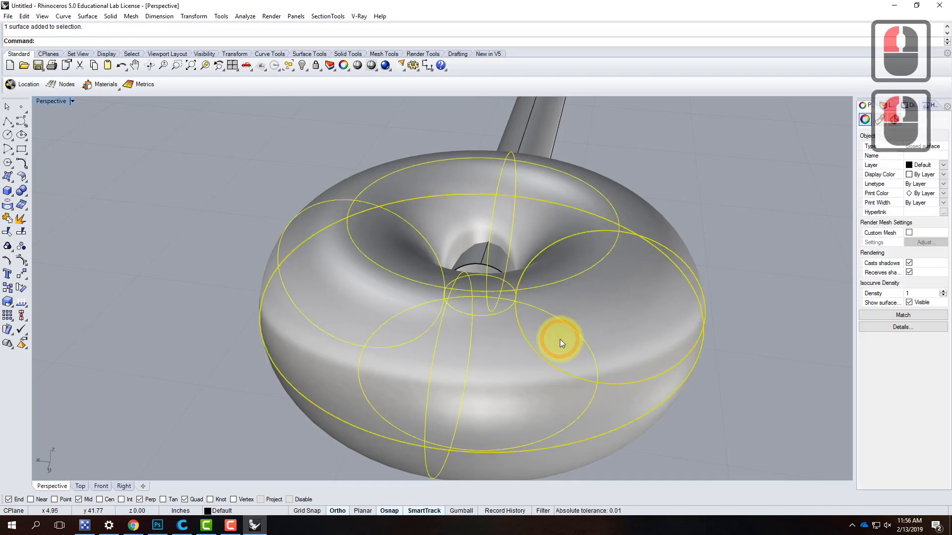
key("Delete")
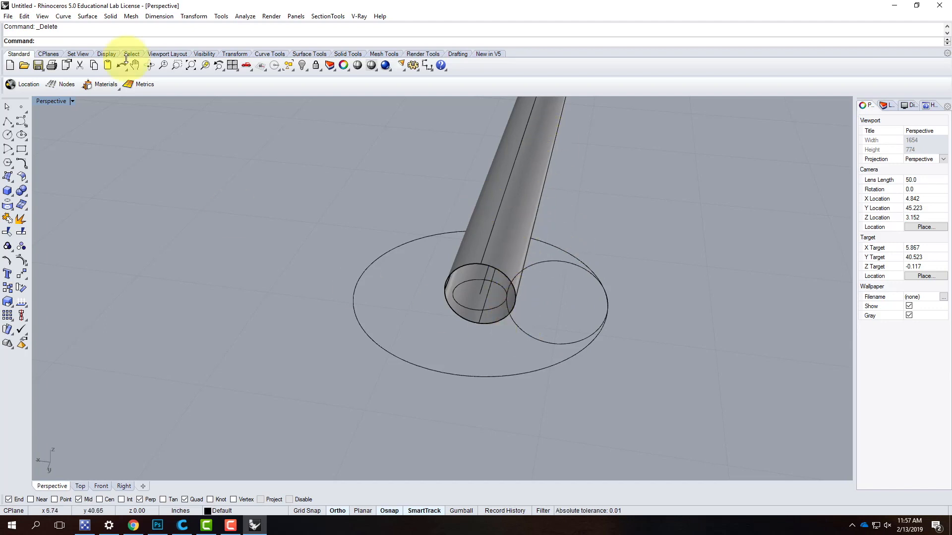
- Sweep the upright circle around the 3/8" circle with Sweep 1 Rail, using the Freeform style and no simplification
left_click(84, 20)
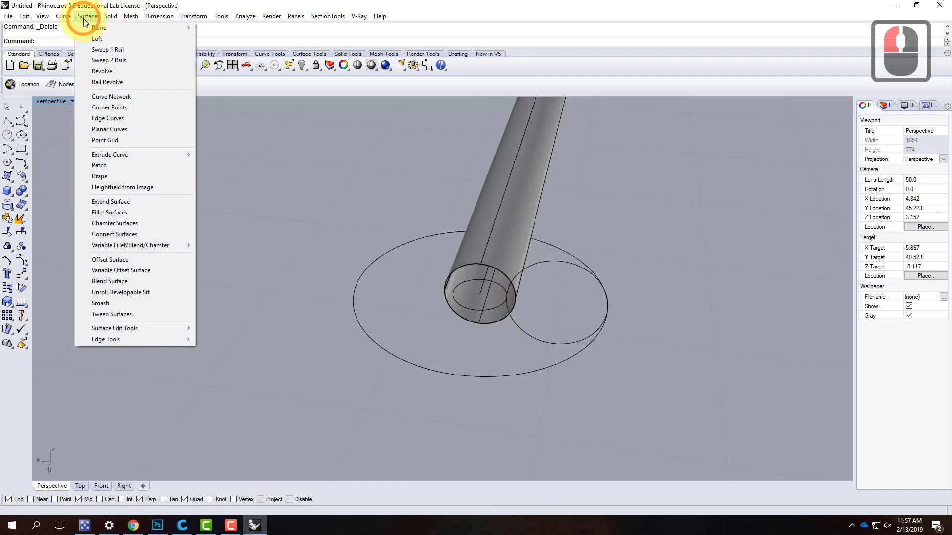
left_click(104, 50)
left_click(300, 180)
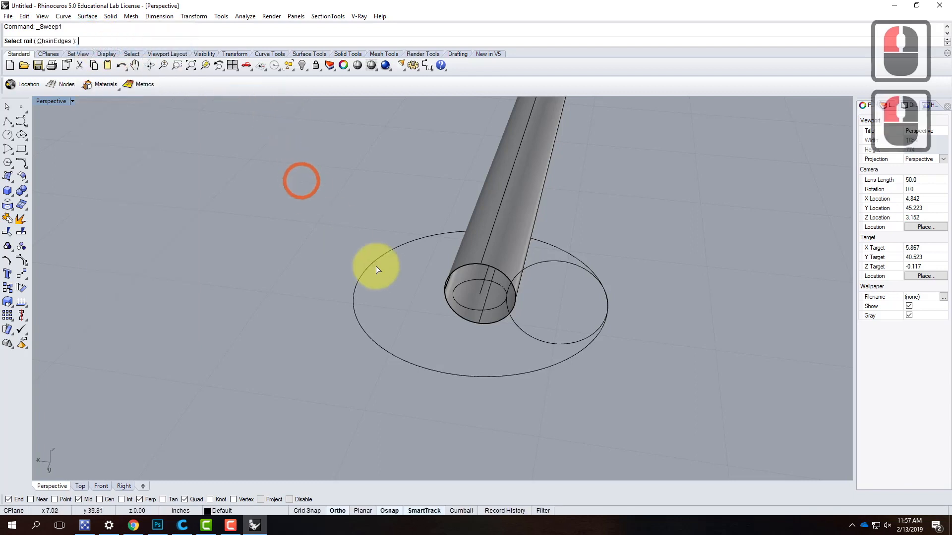
left_click(470, 306)
left_click(522, 275)
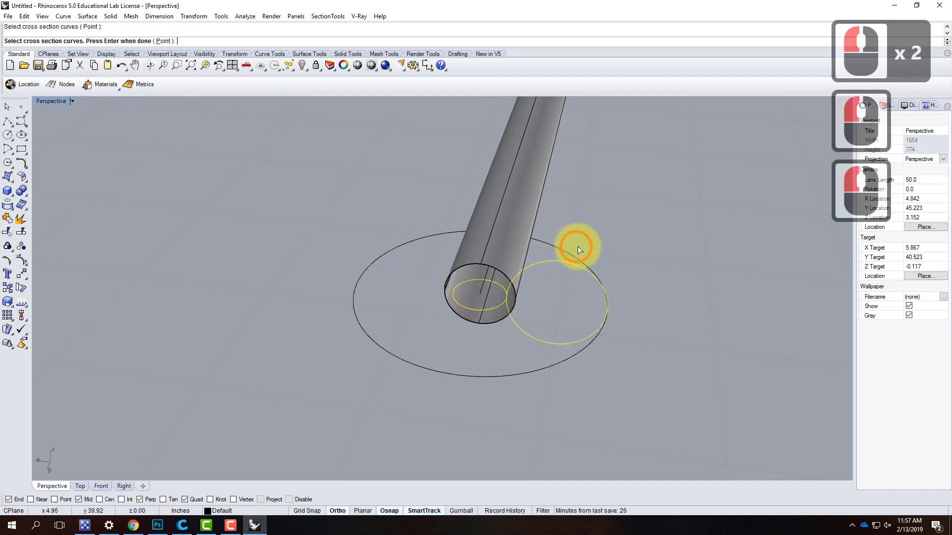
key("Return")
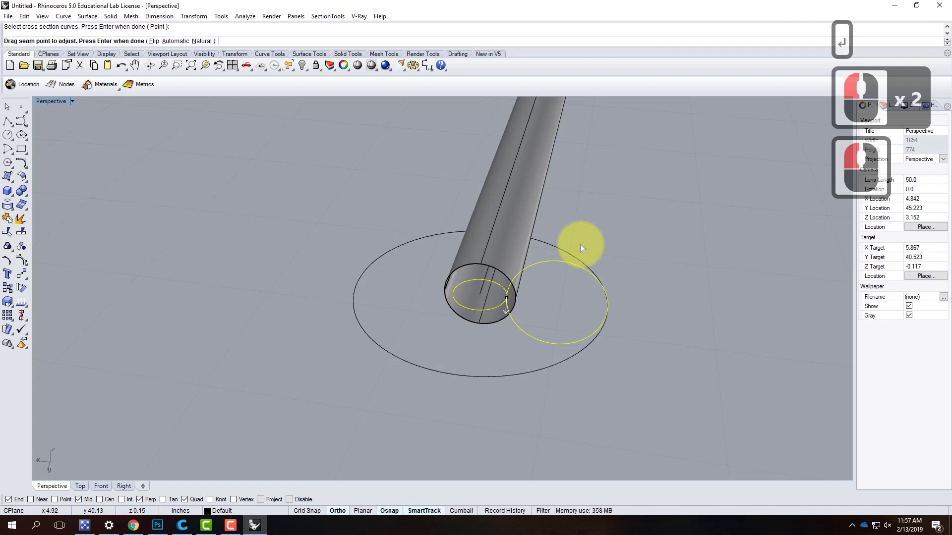
key("Return")
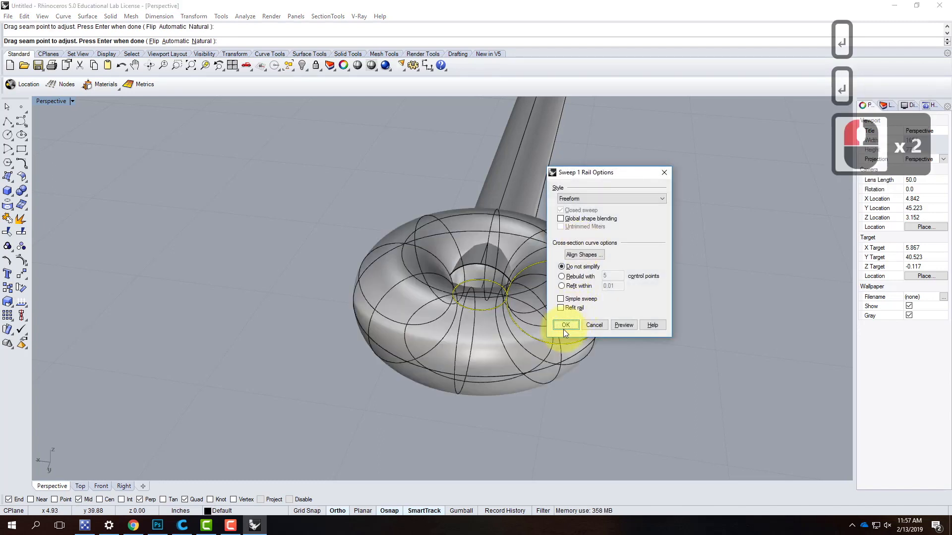
left_click(564, 325)
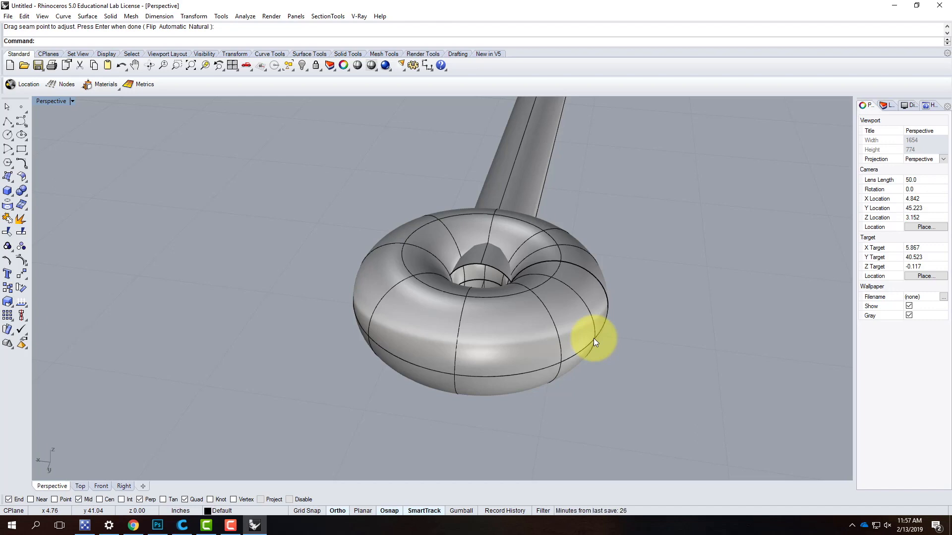
- Examine from several angles how the rod's end meets the swept ring and its centre hole
right_click_drag(577, 219, 429, 286)
right_click(413, 307)
left_click(413, 307)
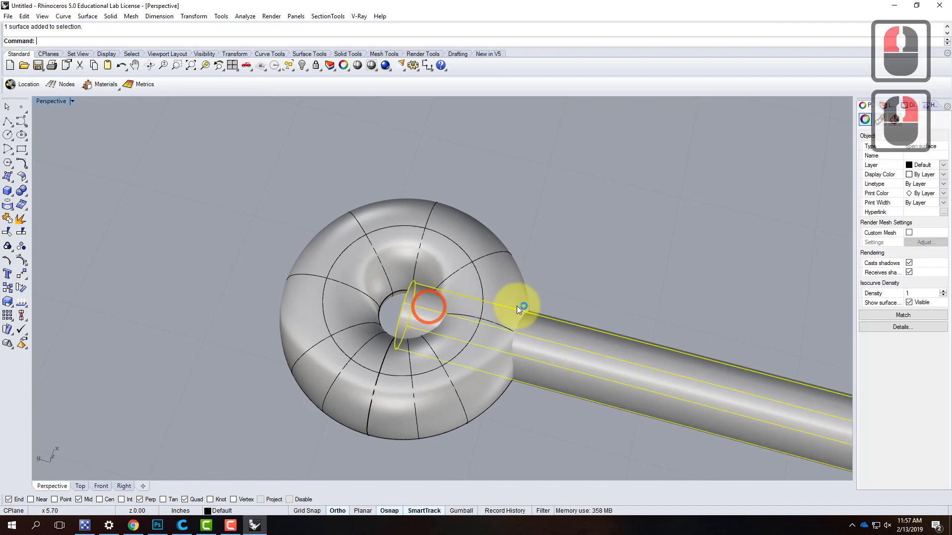
right_click_drag(641, 281, 763, 283)
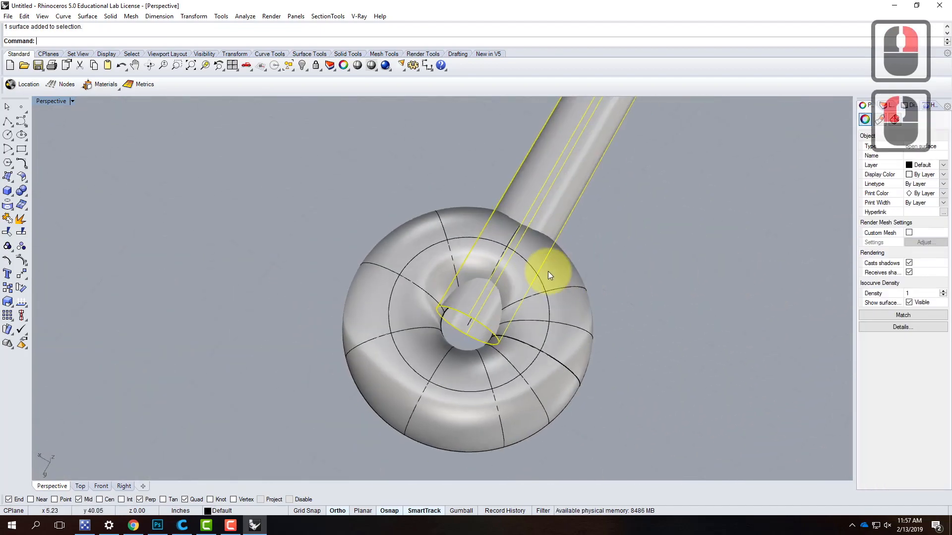
scroll(496, 285, "up", 2)
scroll(468, 334, "up", 1)
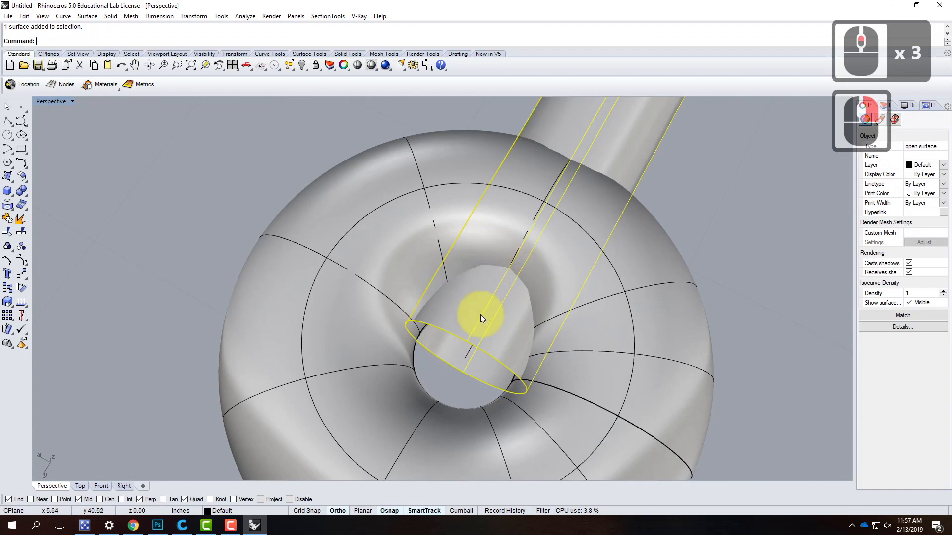
right_click_drag(462, 323, 409, 187)
left_click(654, 198)
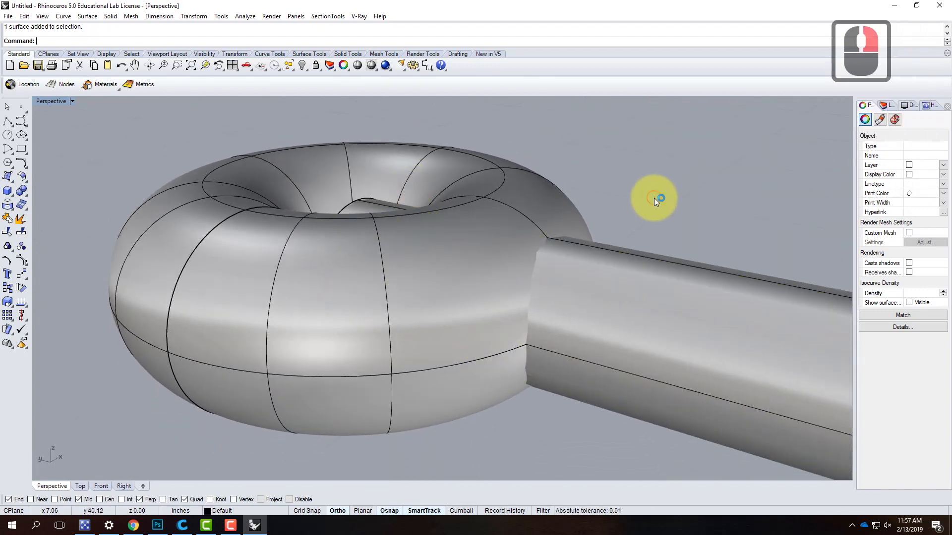
right_click_drag(495, 315, 550, 342)
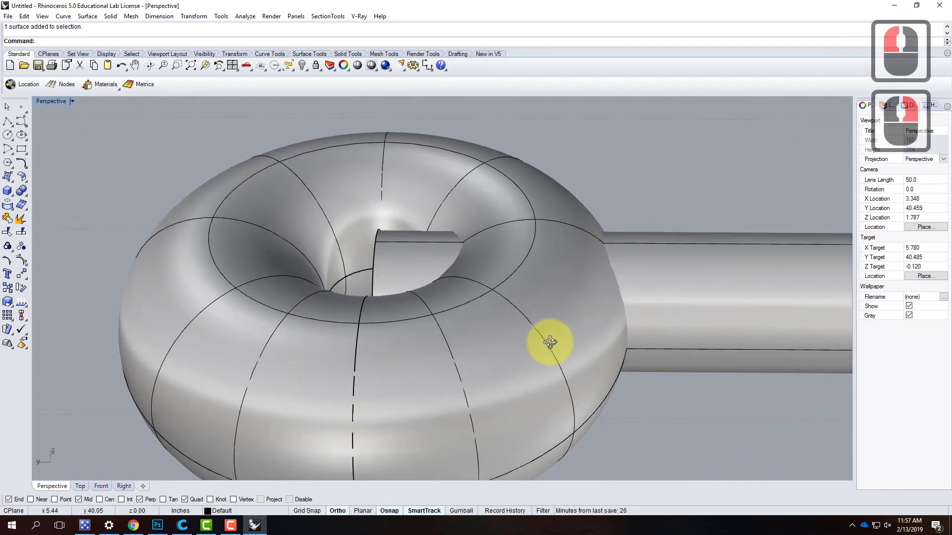
- Trim away the part of the rod that sticks into the ring's centre hole, using the ring as cutter
left_click(509, 325)
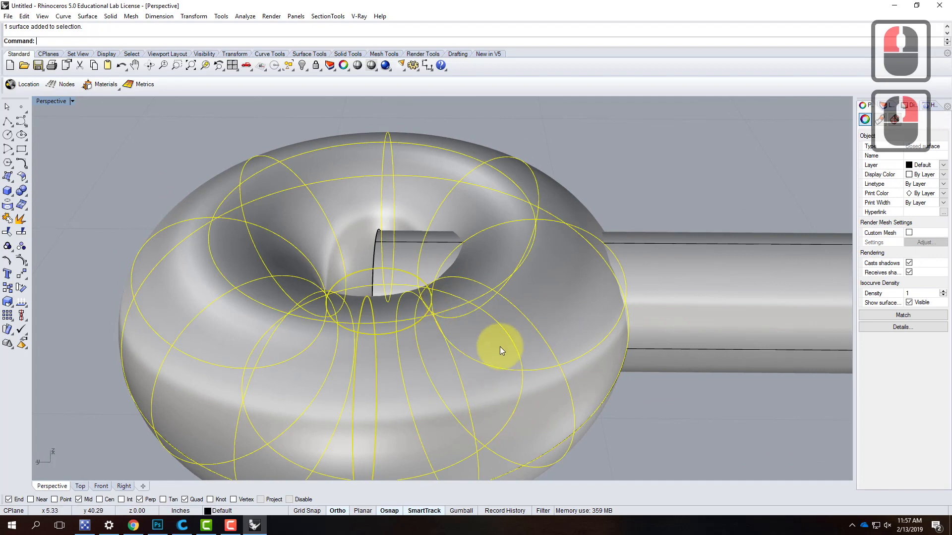
type("Trim")
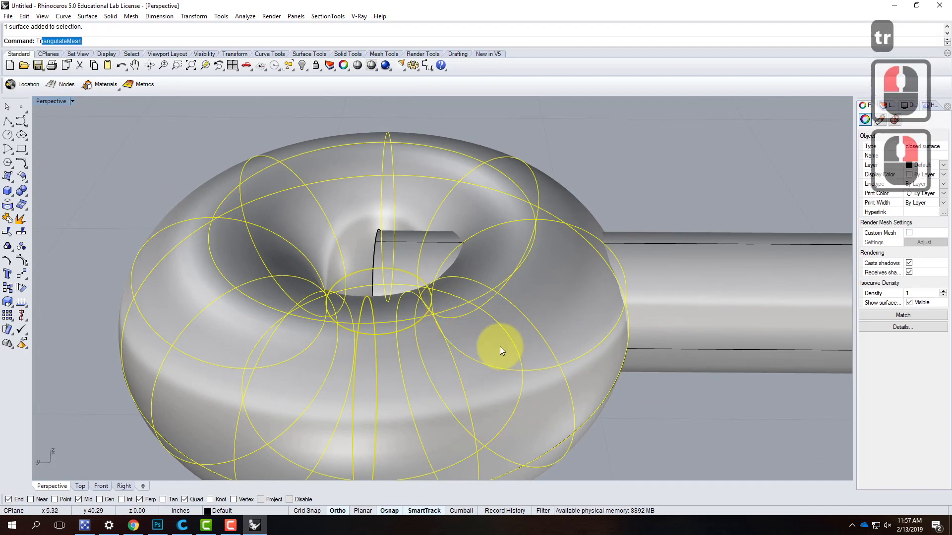
key("Return")
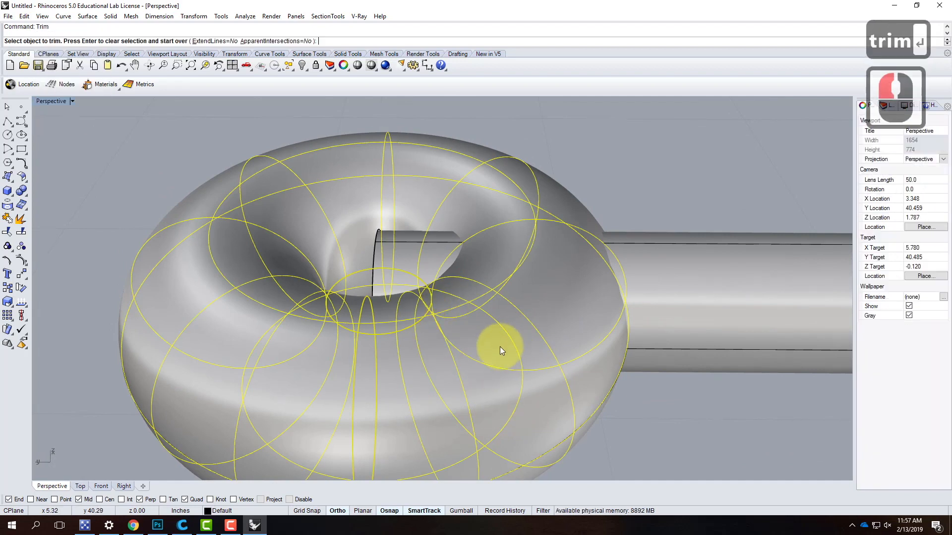
left_click(376, 255)
right_click_drag(392, 251, 622, 314)
right_click(457, 288)
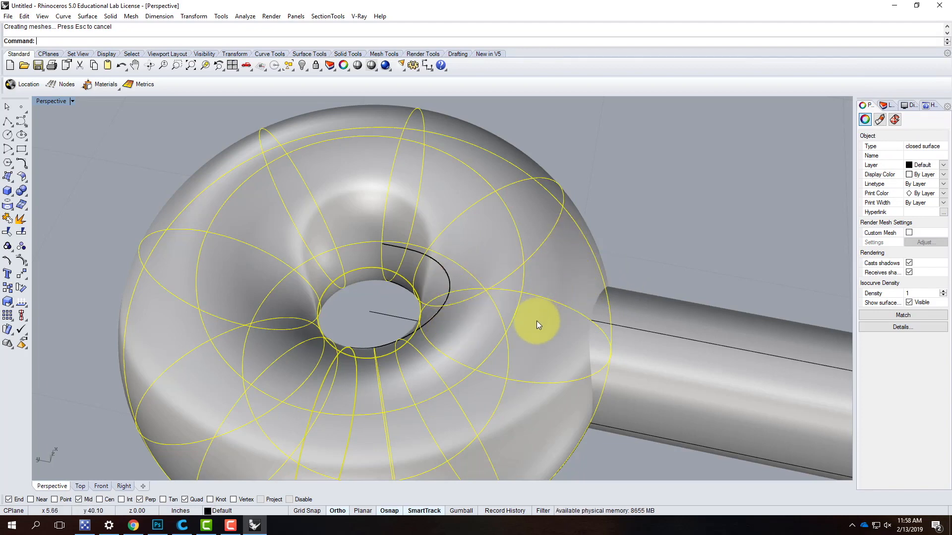
- Set the Perspective viewport to Ghosted display to expose the part of the rod inside the ring
left_click(137, 151)
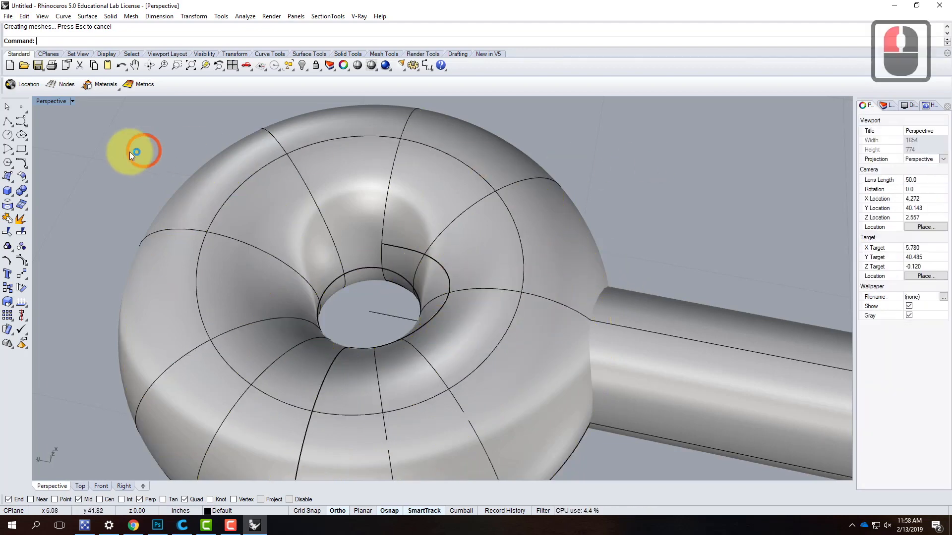
left_click(73, 102)
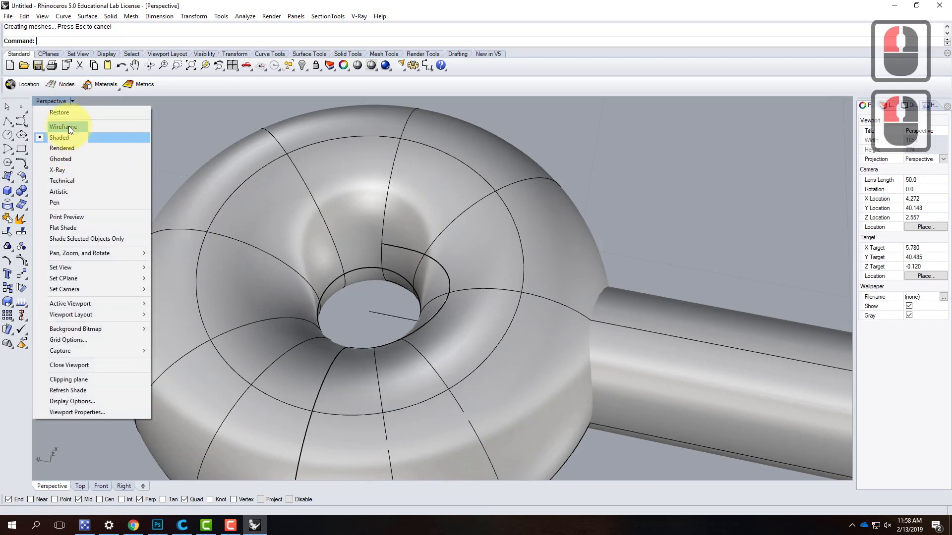
left_click(68, 158)
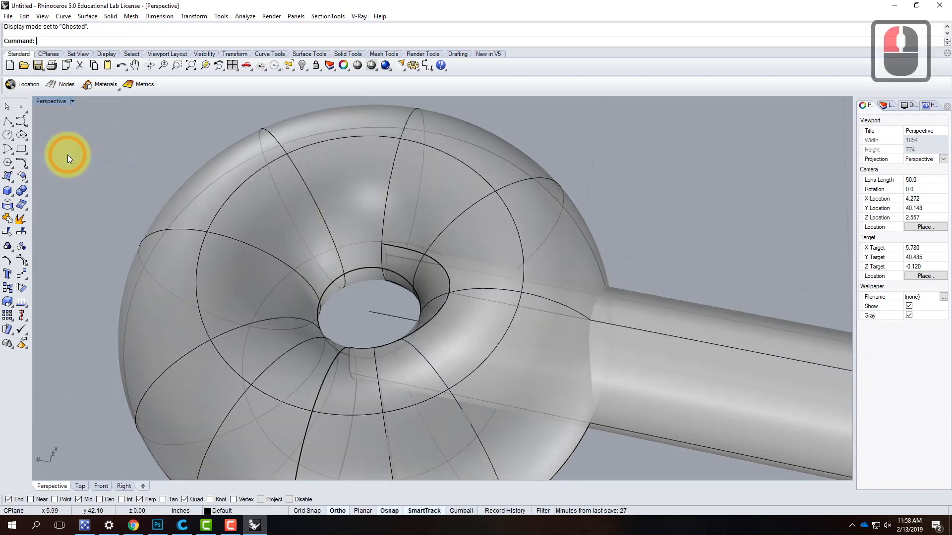
mouse_move(546, 335)
right_mouse_down()
mouse_move(557, 323)
mouse_move(519, 282)
mouse_move(485, 283)
mouse_move(546, 287)
mouse_move(544, 319)
right_mouse_up()
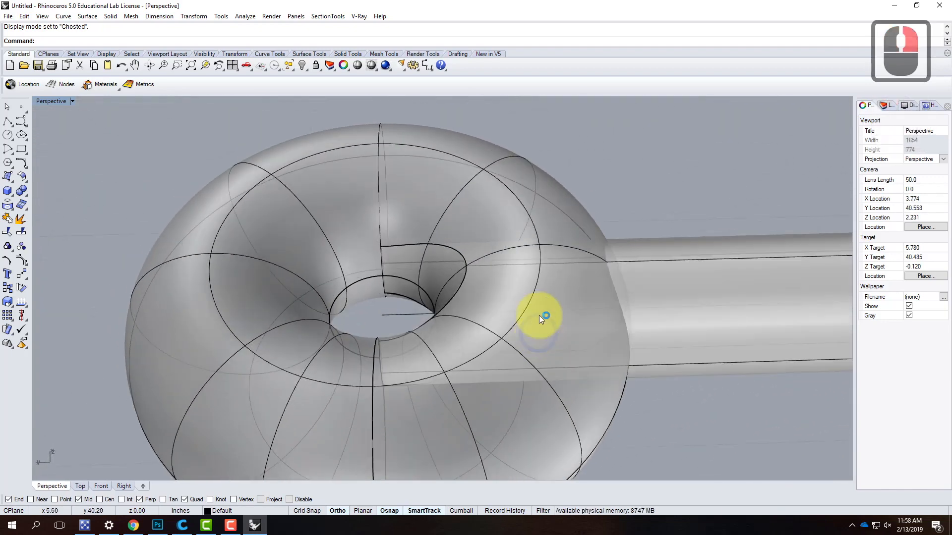
- Trim off the rod section buried inside the ring's body, with the ring as the cutting object
left_click(434, 229)
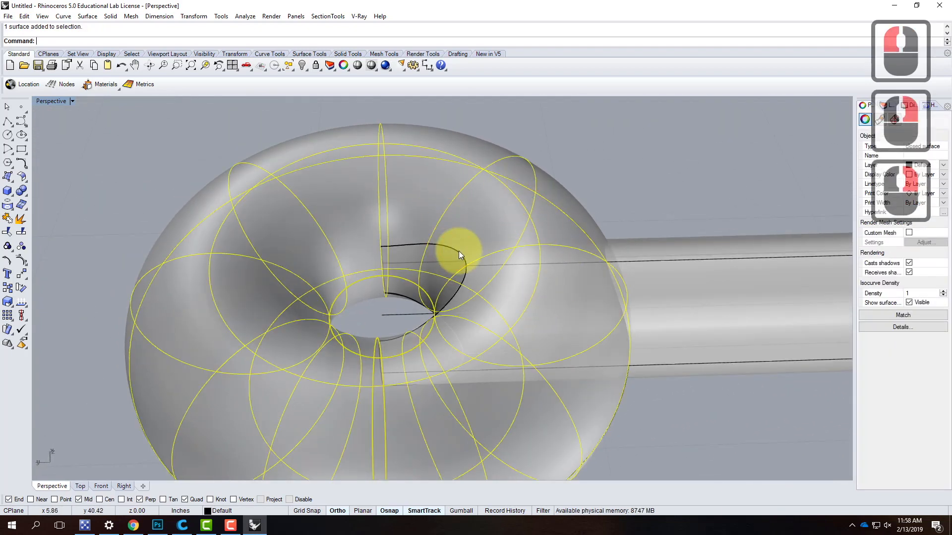
type("trim")
key("Return")
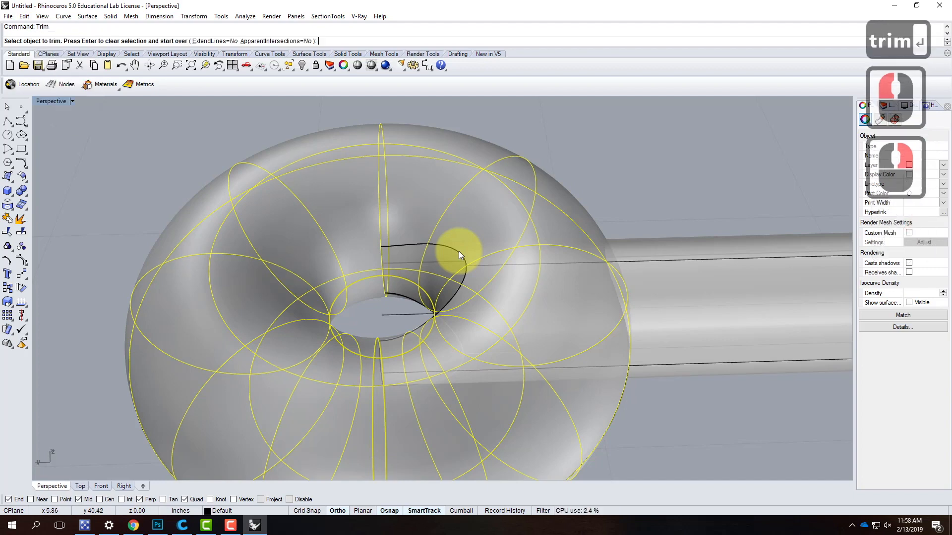
left_click(489, 266)
right_click_drag(659, 330, 552, 236)
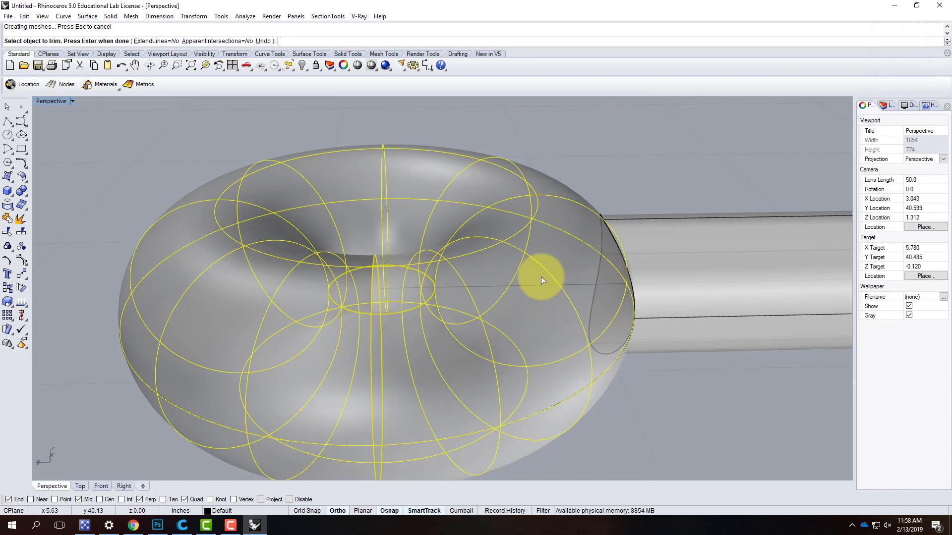
right_click_drag(680, 240, 496, 223)
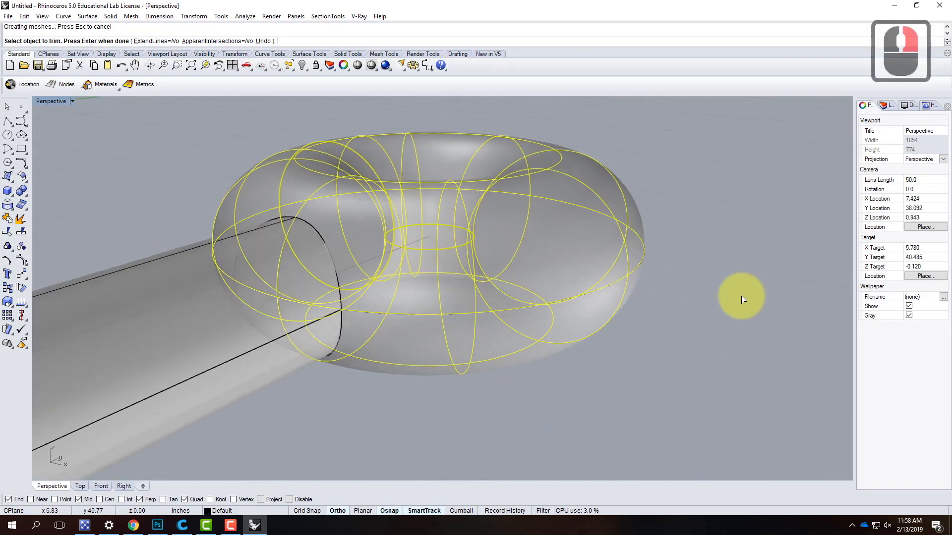
right_click(740, 298)
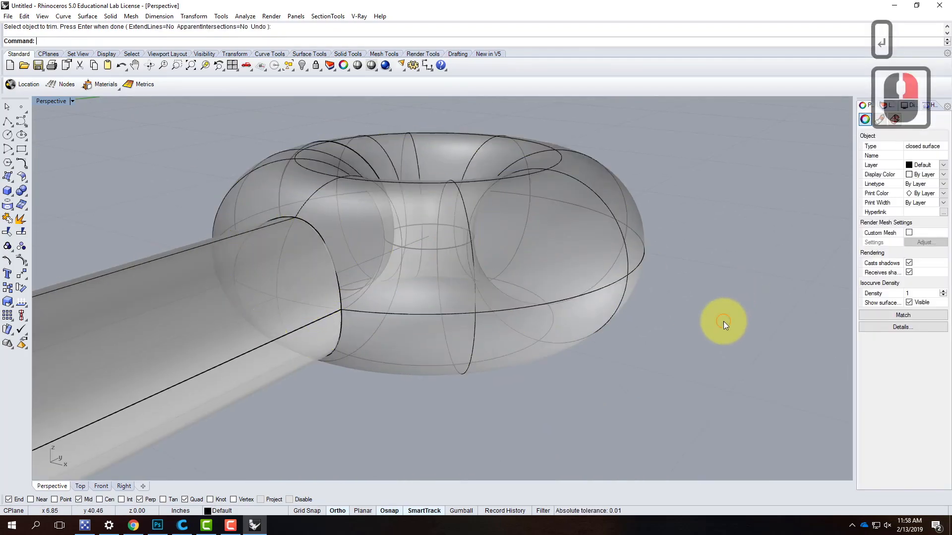
- Trim the patch of ring surface enclosed by the rod's end, with the rod as the cutting object
left_click(252, 309)
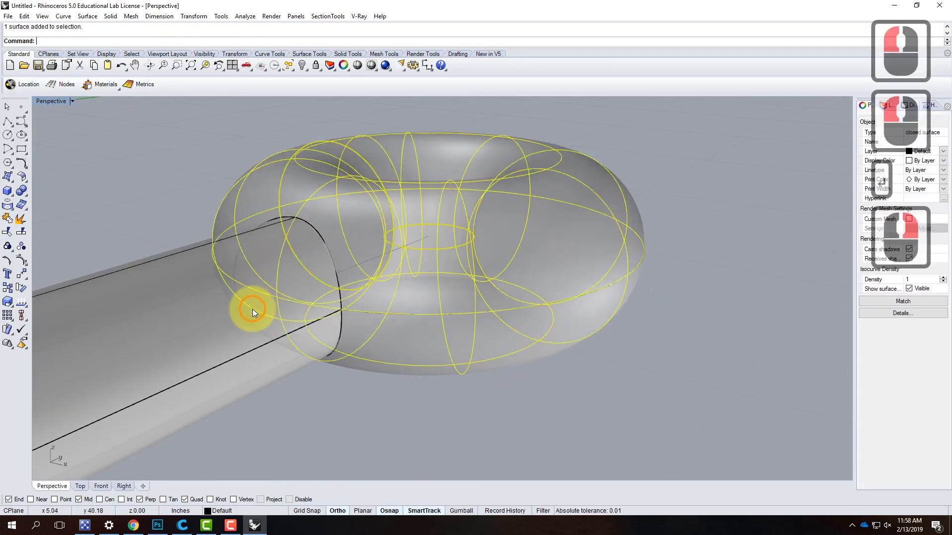
left_click(168, 367)
type("tri")
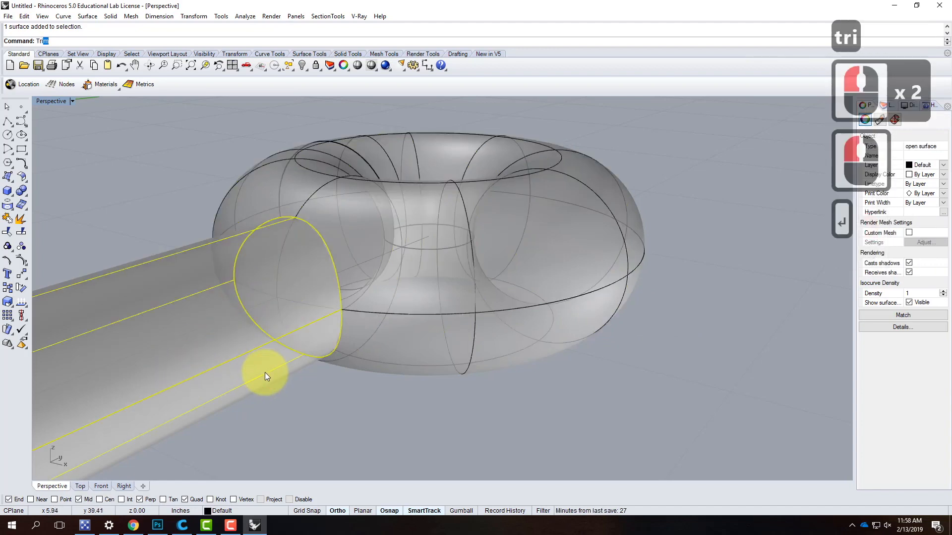
type("m")
key("Return")
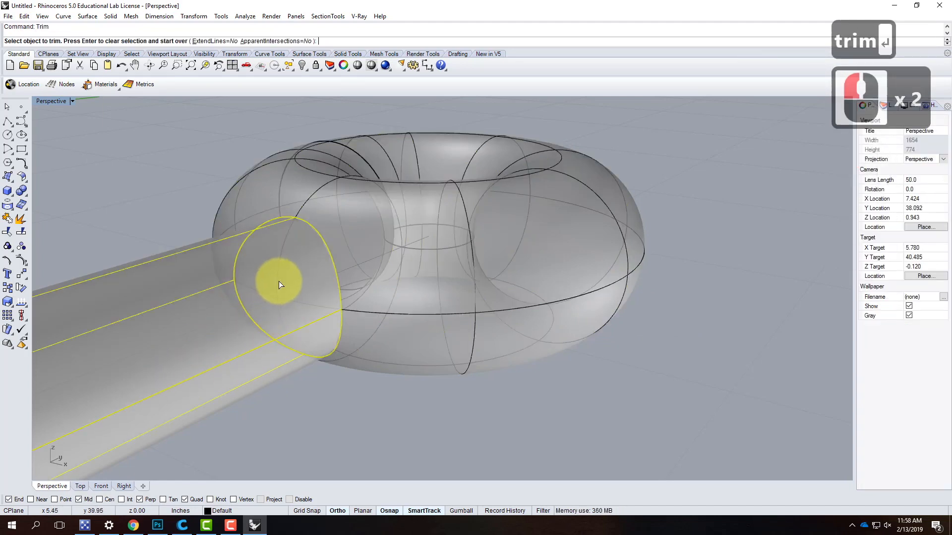
left_click(279, 281)
left_click(654, 373)
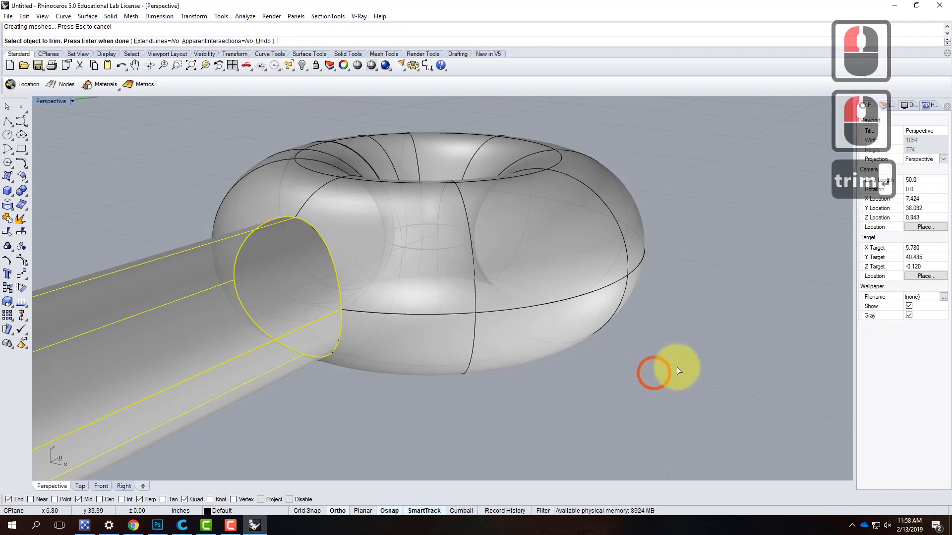
key("Return")
- Return the Perspective viewport to Shaded display
scroll(659, 371, "down", 3)
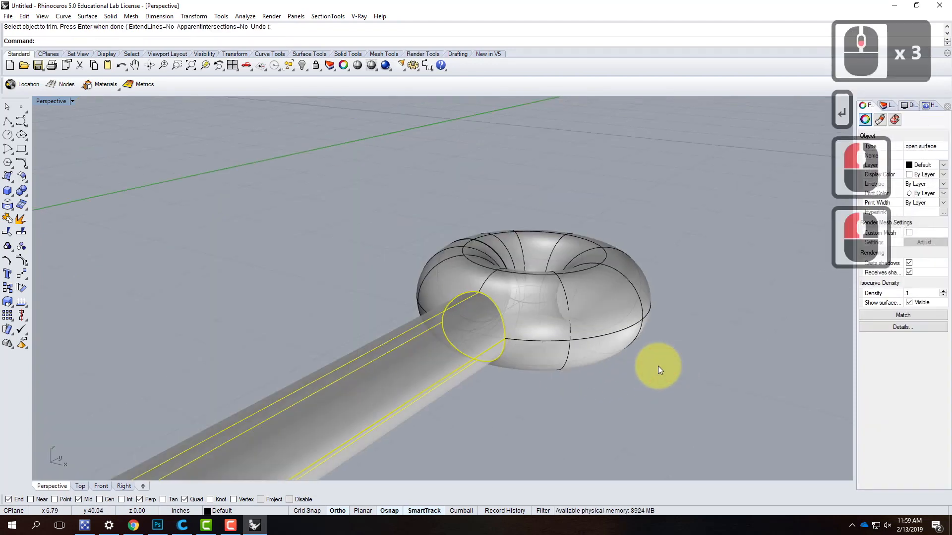
right_click_drag(659, 359, 588, 376)
scroll(647, 343, "down", 5)
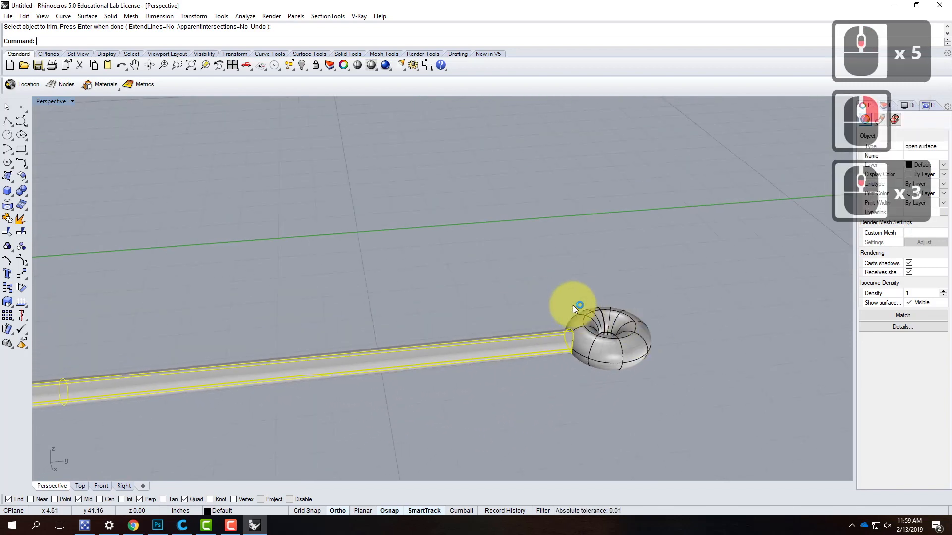
left_click(73, 100)
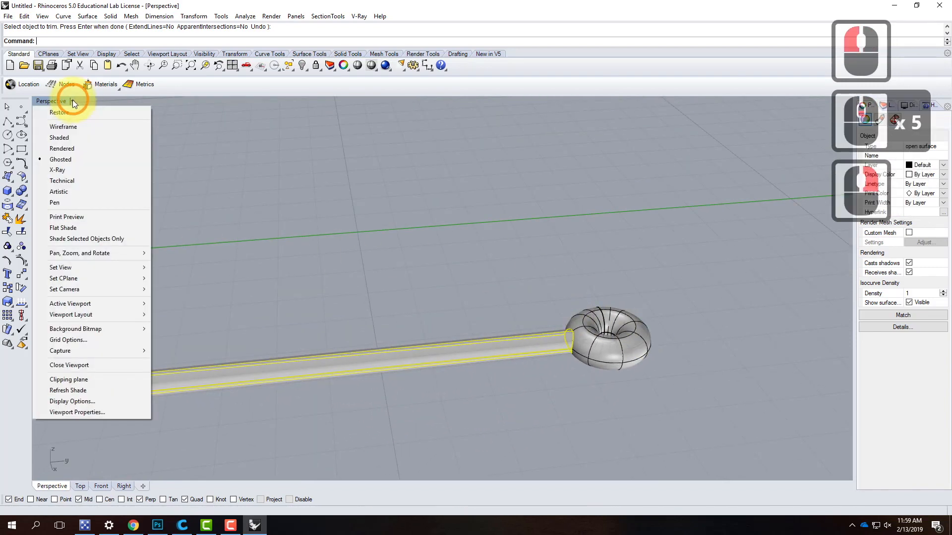
left_click(67, 138)
left_click(525, 281)
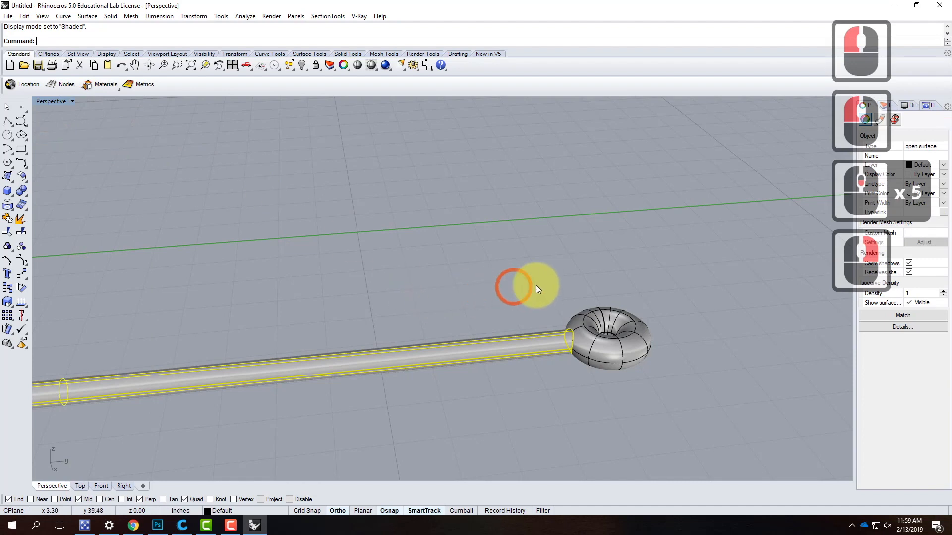
- Rotate the rod with its ring in 3D about a horizontal axis through the rod's free end so it stands upright
scroll(429, 274, "down", 4)
right_click_drag(312, 323, 425, 270)
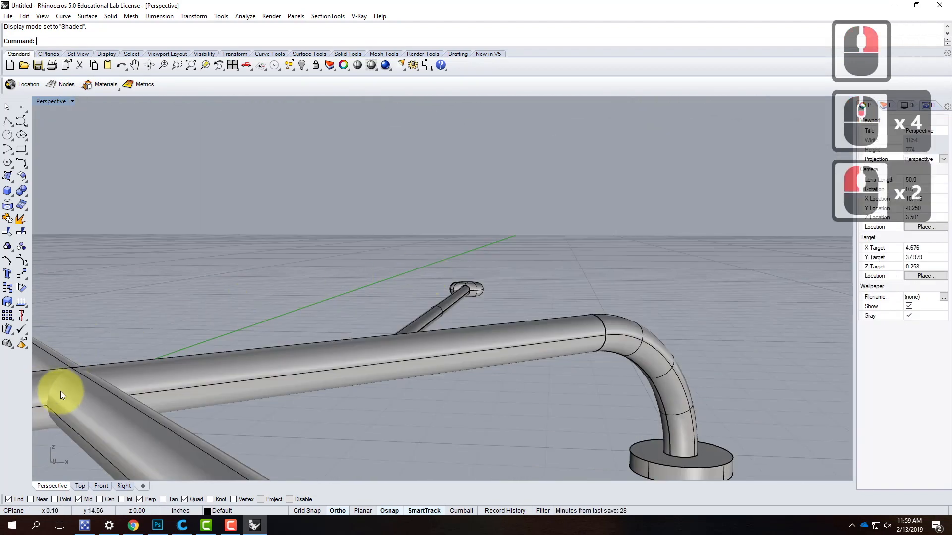
scroll(401, 259, "down", 3)
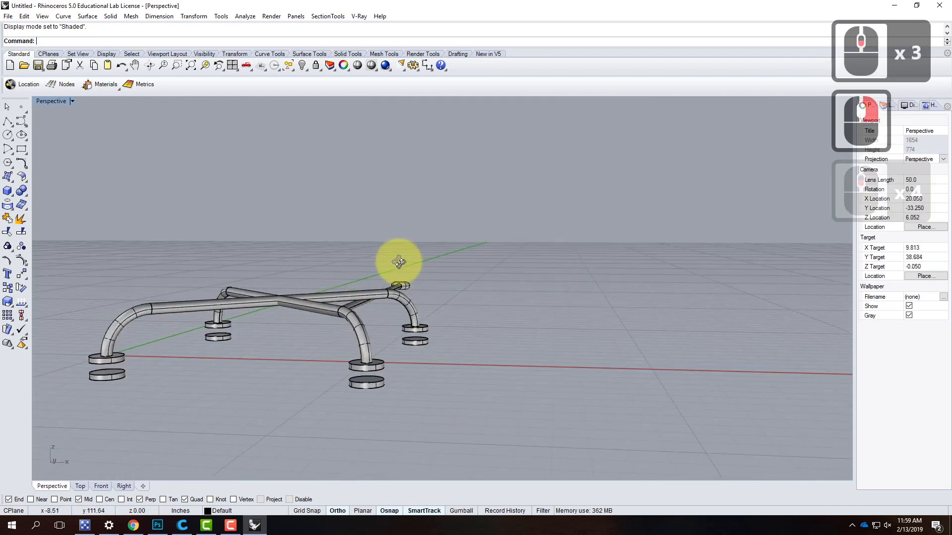
right_click_drag(400, 259, 347, 272)
left_click_drag(325, 277, 501, 432)
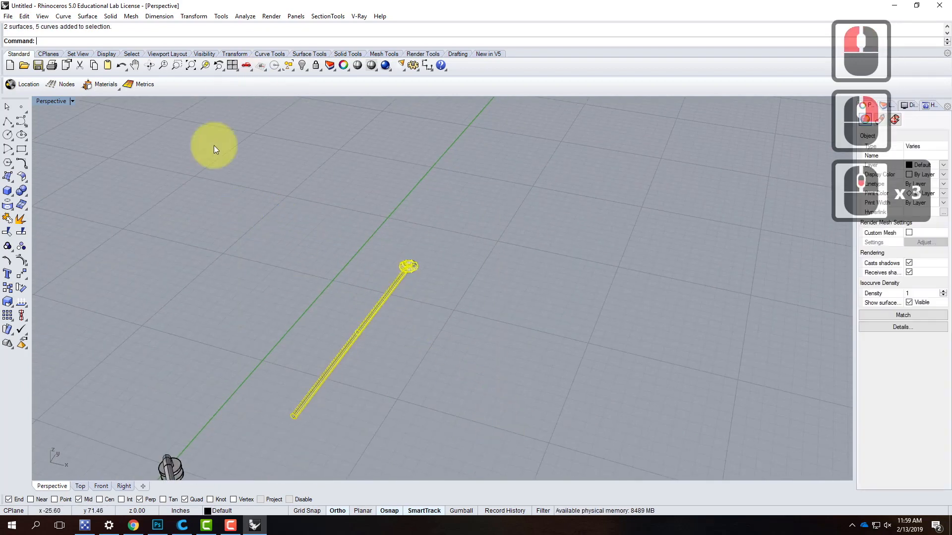
left_click(196, 17)
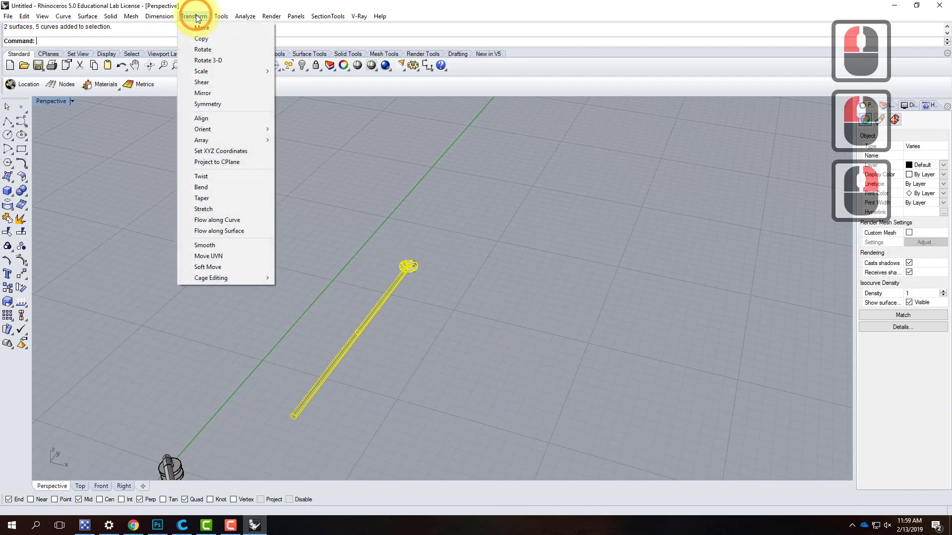
left_click(213, 61)
scroll(276, 399, "up", 5)
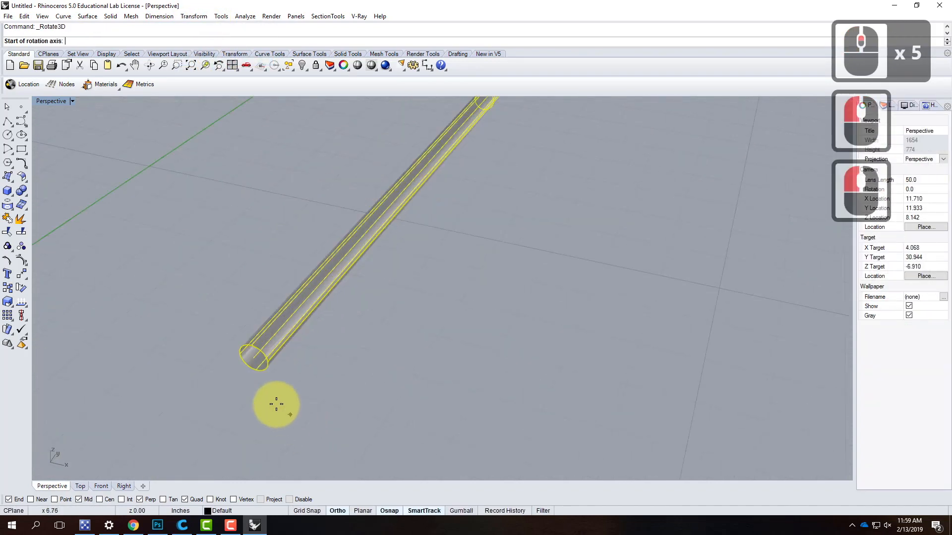
left_click(252, 357)
scroll(251, 357, "down", 5)
left_click(365, 387)
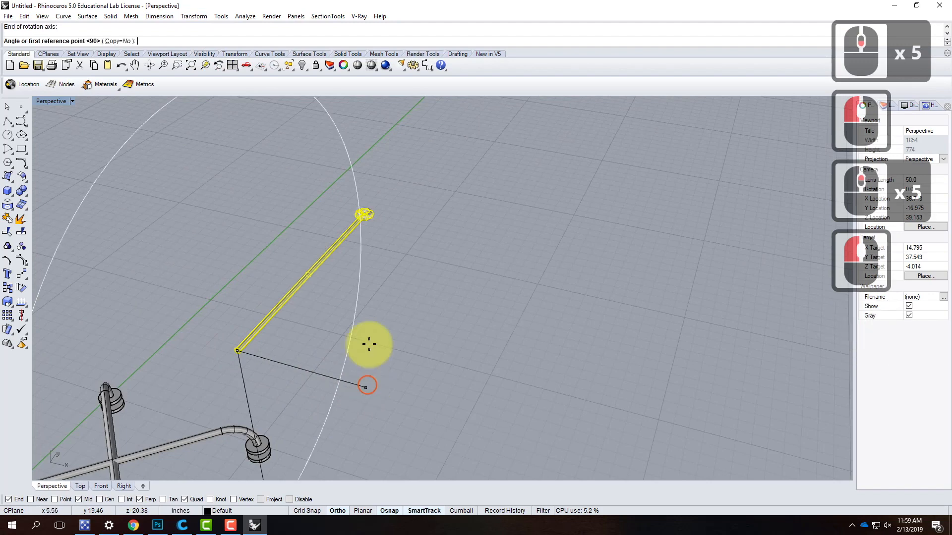
left_click(399, 184)
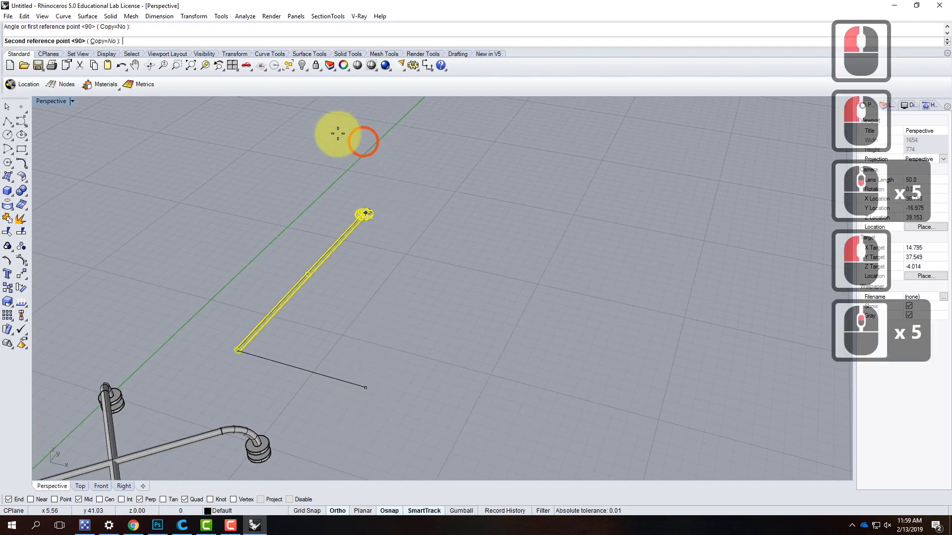
left_click(238, 124)
- Move the upright rod and ring from the rod's bottom end to the point where the two handle pipes cross
scroll(445, 405, "down", 3)
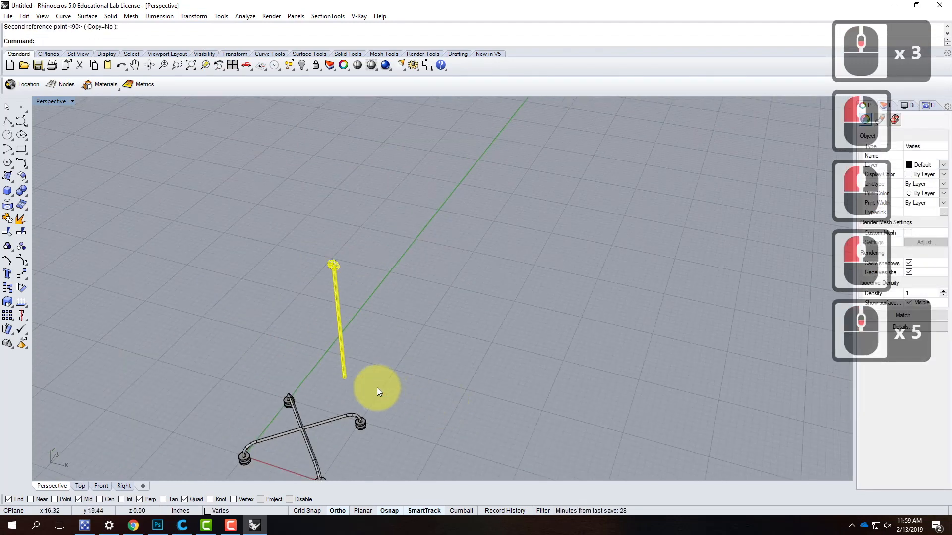
scroll(359, 365, "up", 2)
scroll(358, 365, "up", 1)
left_click(190, 16)
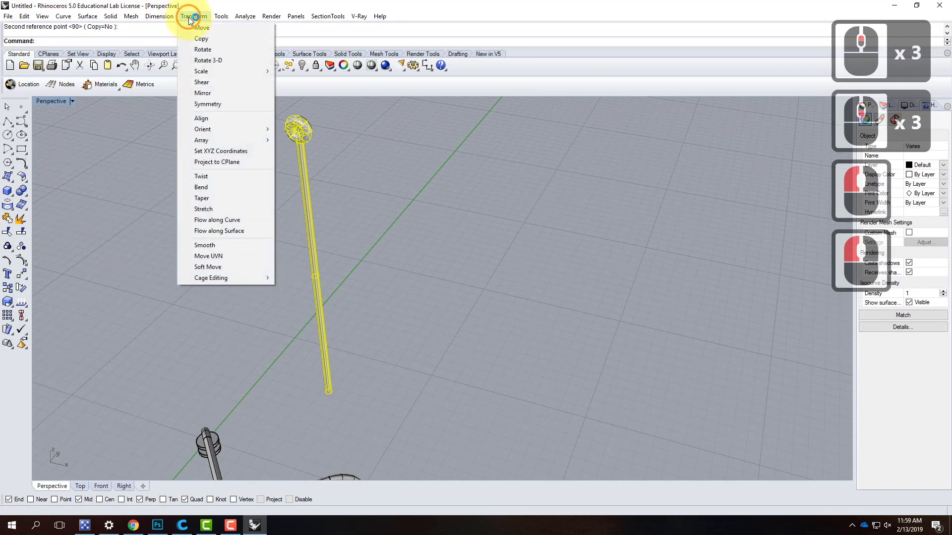
left_click(203, 28)
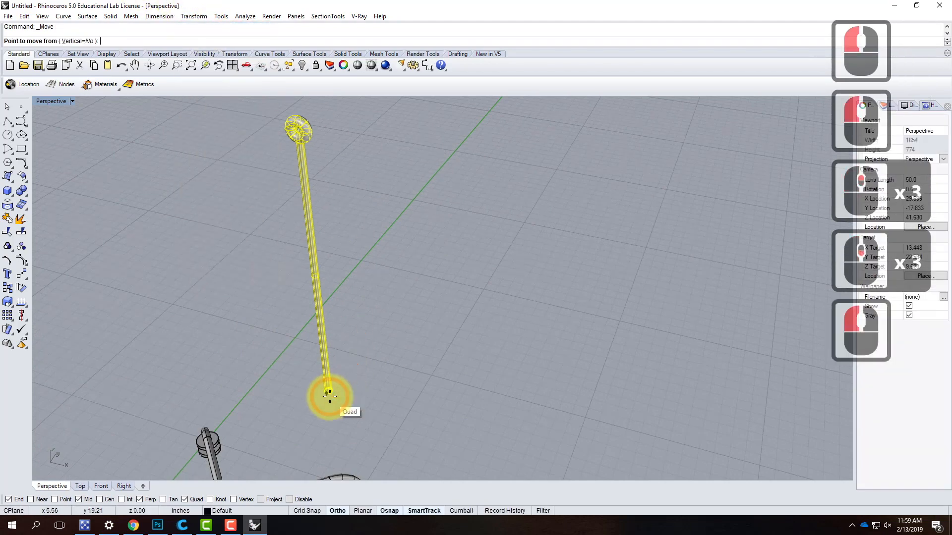
scroll(331, 393, "up", 5)
scroll(333, 394, "up", 4)
left_click(325, 378)
scroll(450, 250, "down", 11)
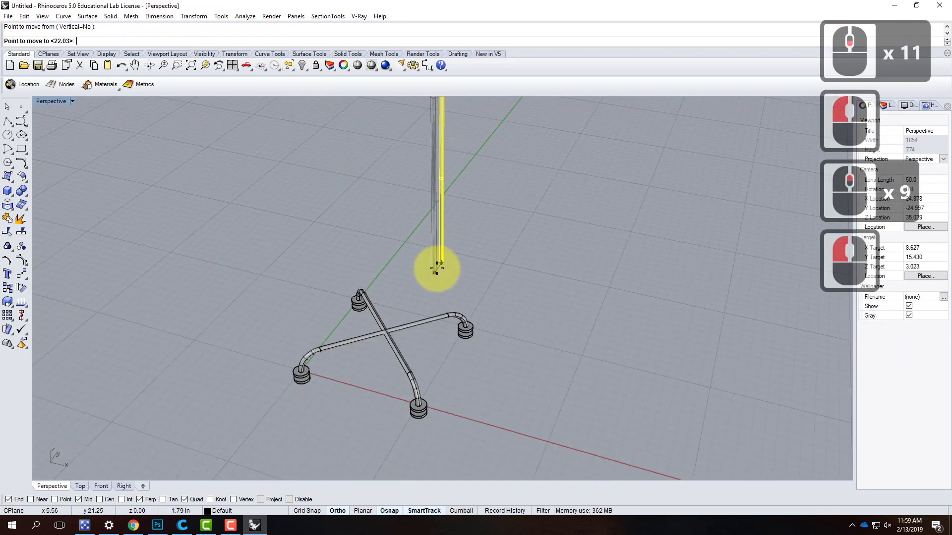
scroll(391, 307, "up", 3)
scroll(383, 315, "up", 1)
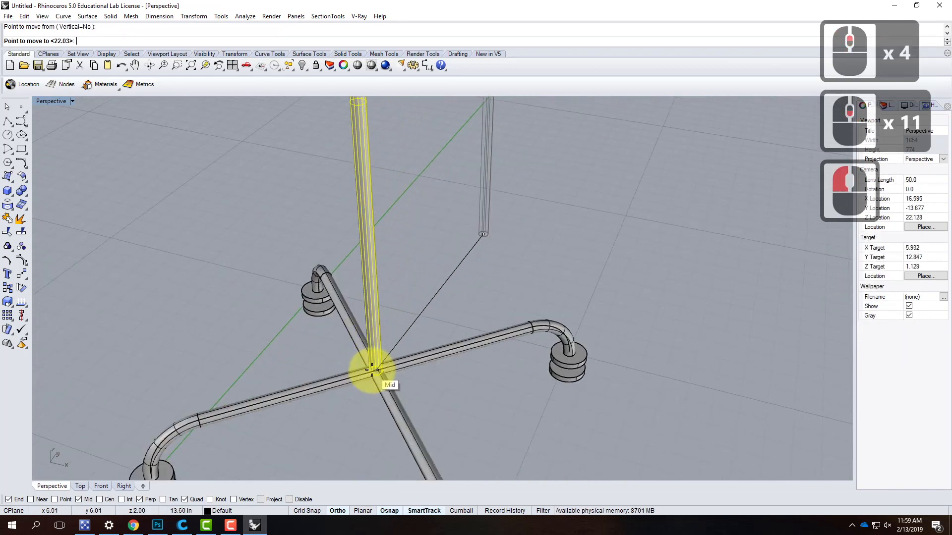
left_click(389, 367)
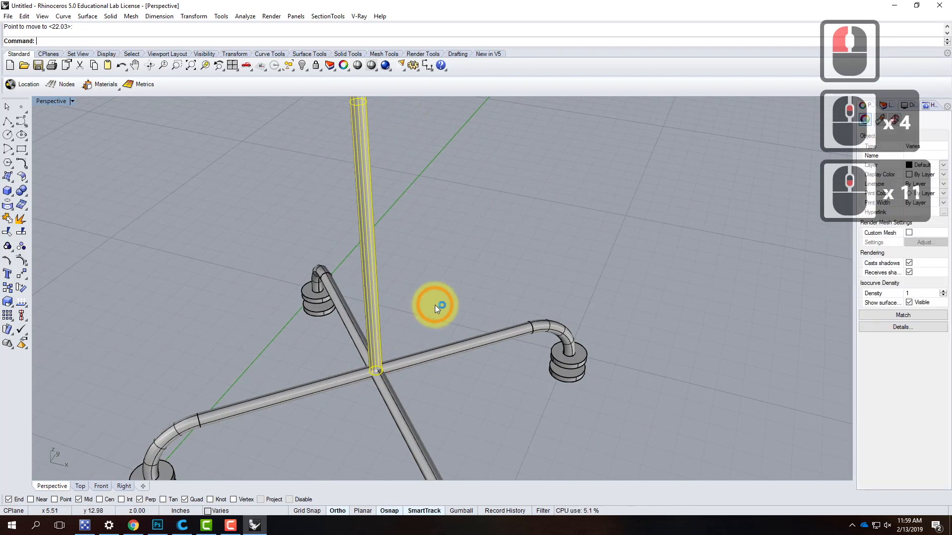
- Deselect the rod and set the Perspective viewport to Ghosted display for the joint where it meets the crossed pipes
scroll(434, 302, "down", 1)
scroll(434, 300, "down", 5)
right_click_drag(463, 341, 409, 56)
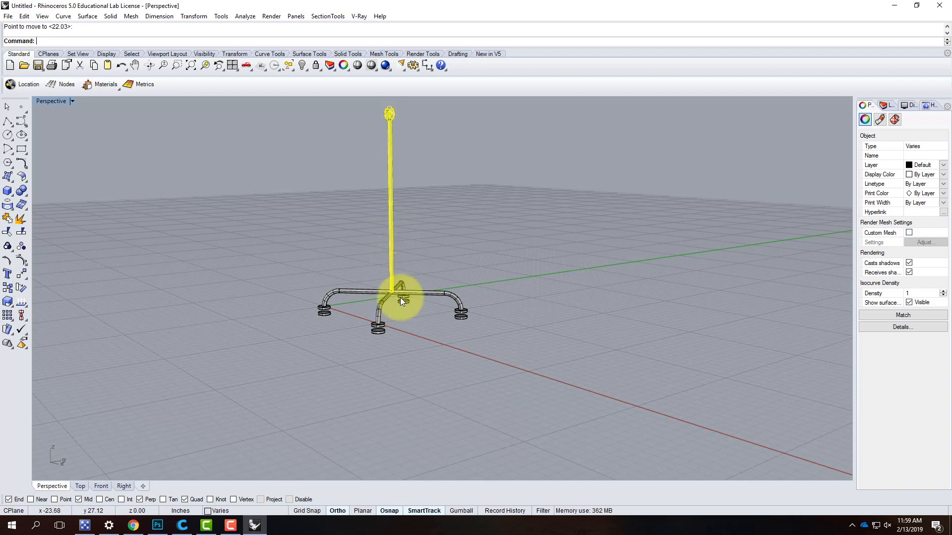
scroll(407, 293, "up", 8)
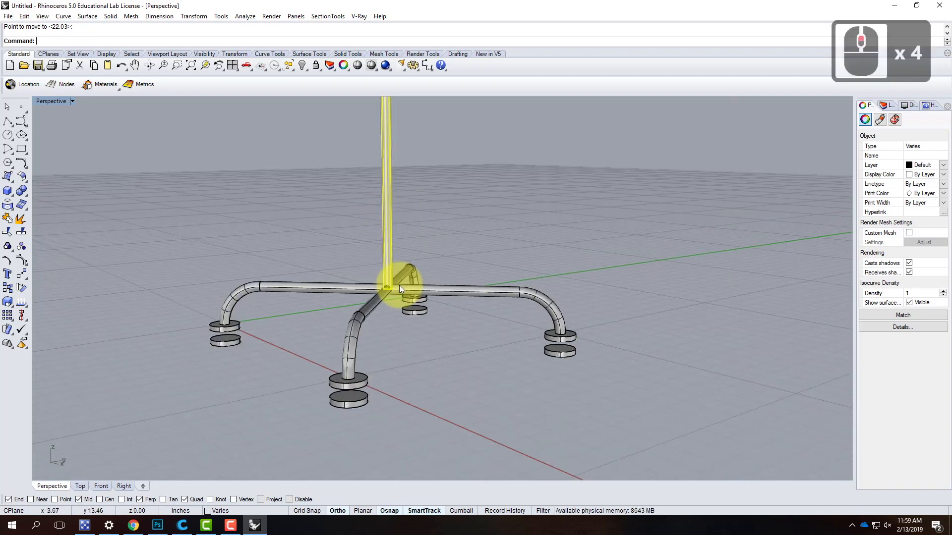
left_click(395, 336)
scroll(387, 296, "up", 5)
right_click_drag(430, 322, 402, 329)
scroll(405, 329, "down", 3)
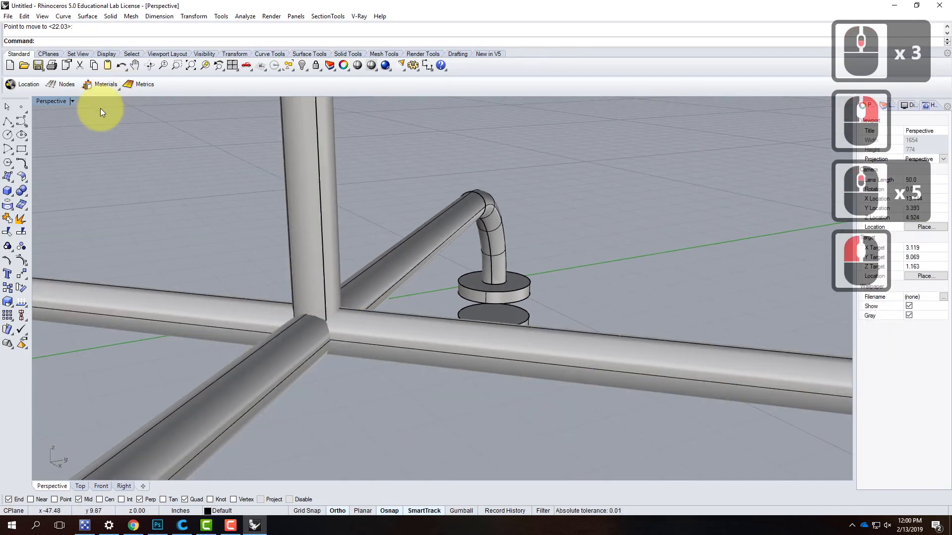
left_click(73, 100)
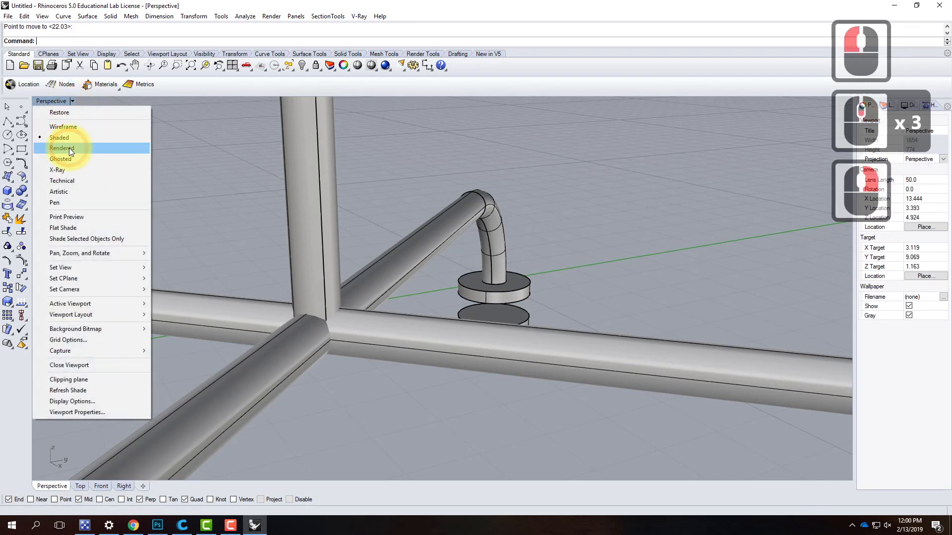
left_click(70, 156)
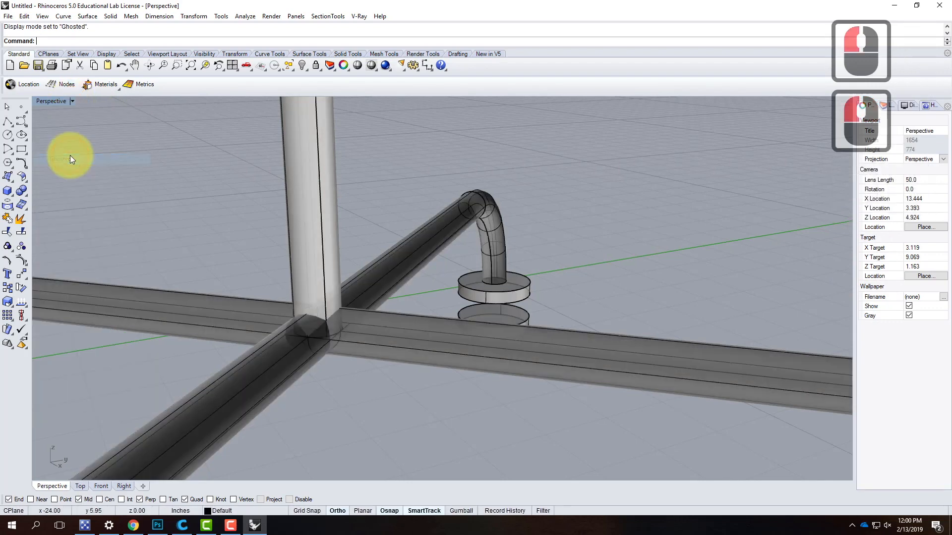
- Trim the part of the rod's lower end buried in one handle pipe, with that pipe as the cutting object
left_click(380, 328)
type("trim")
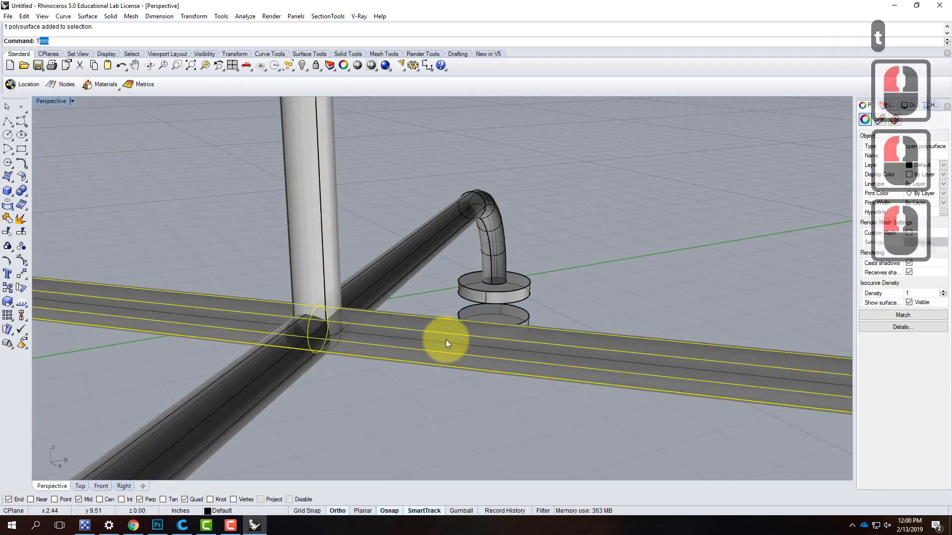
key("Return")
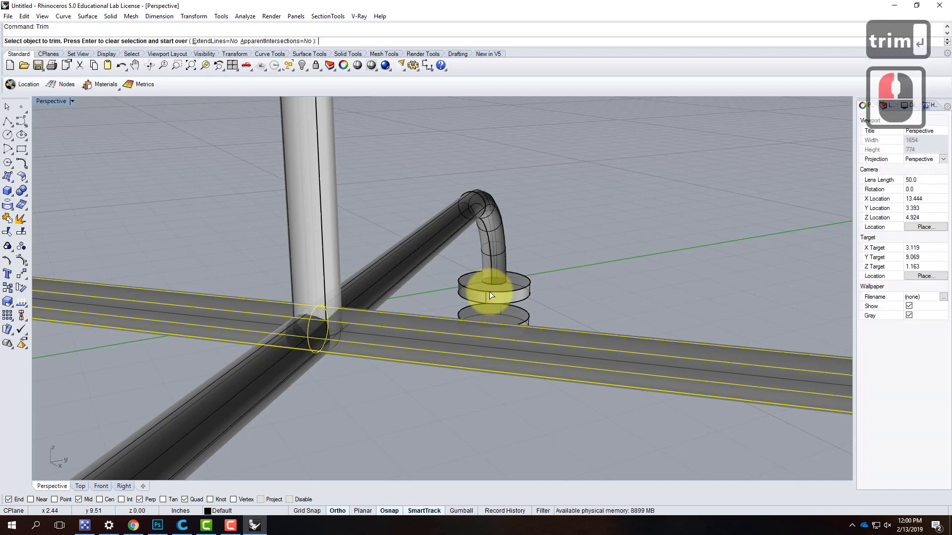
scroll(343, 336, "up", 3)
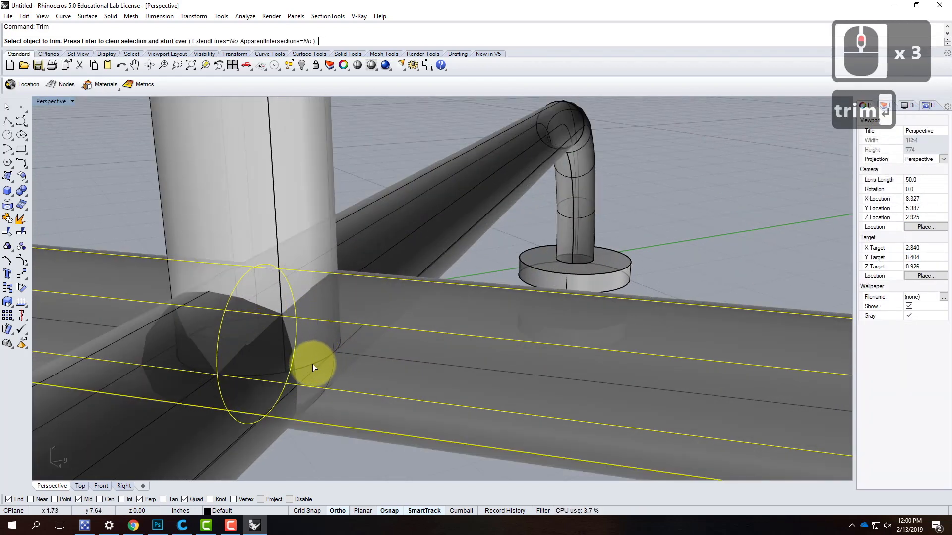
left_click(313, 366)
left_click(344, 398)
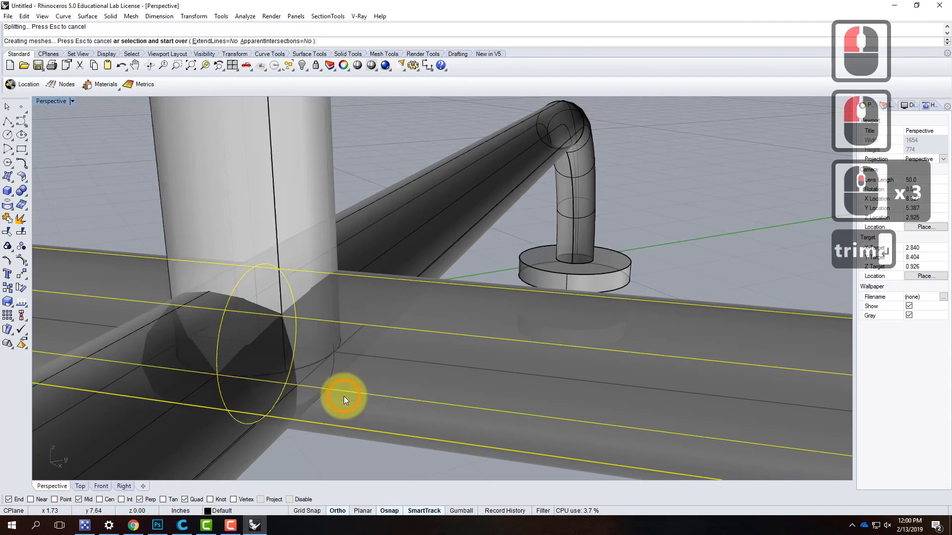
mouse_move(340, 351)
right_mouse_down()
mouse_move(314, 369)
mouse_move(352, 336)
mouse_move(354, 395)
mouse_move(342, 340)
right_mouse_up()
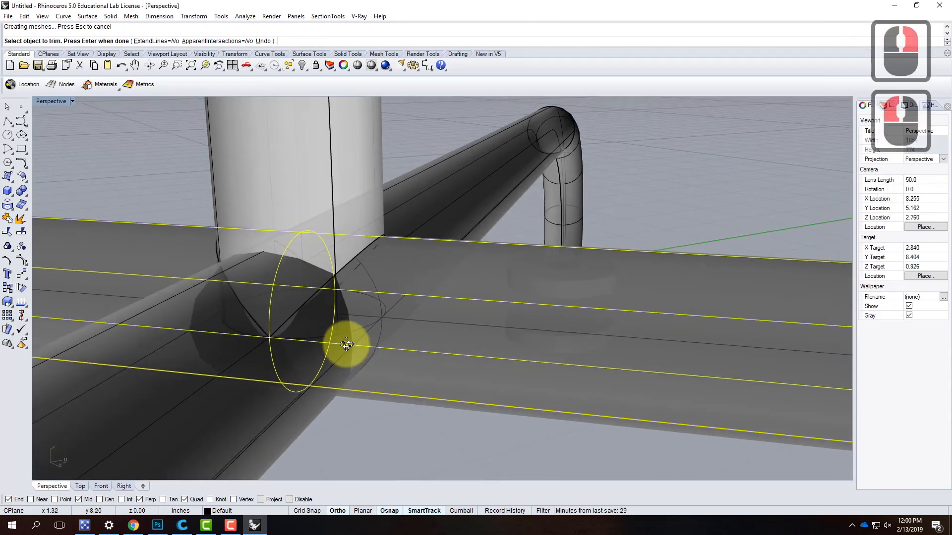
left_click(388, 392)
key("Return")
right_click_drag(454, 282, 457, 308)
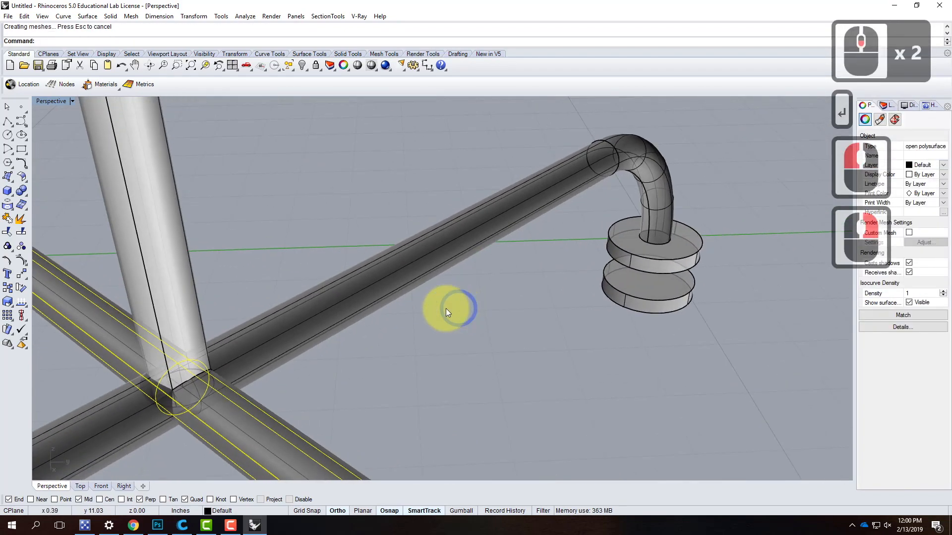
- Trim the rod's lower end at the joint using the other crossed handle pipe as the cutting object
left_click(320, 317)
left_click(326, 326)
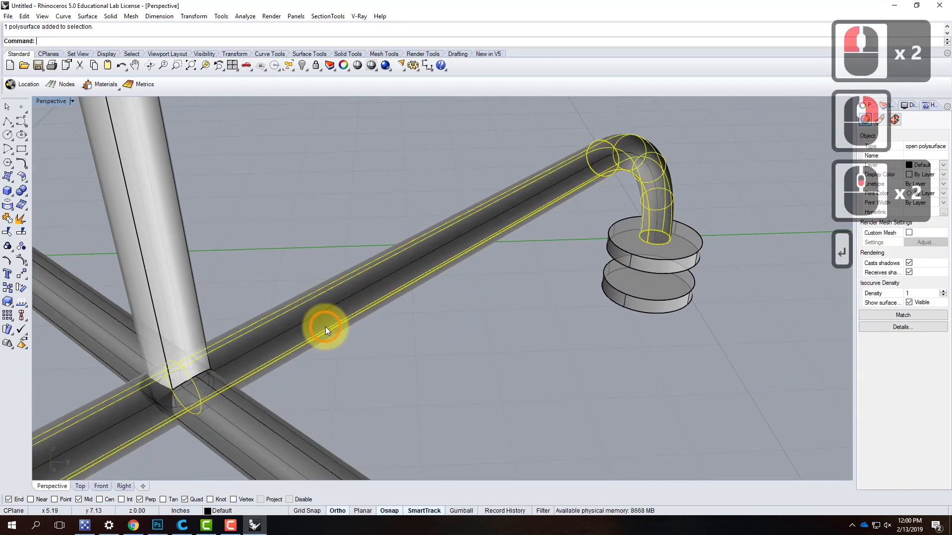
type("tr")
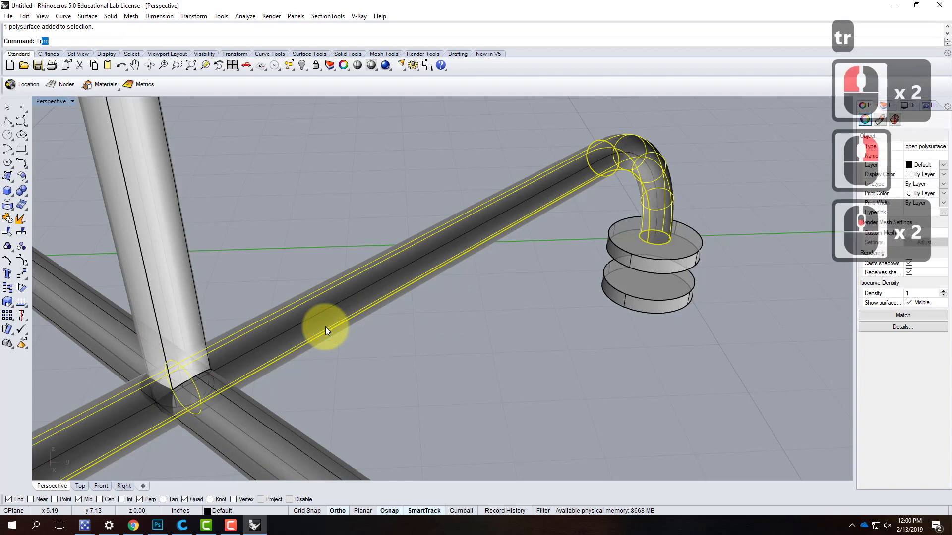
type("im")
key("Return")
right_click_drag(107, 367, 138, 365)
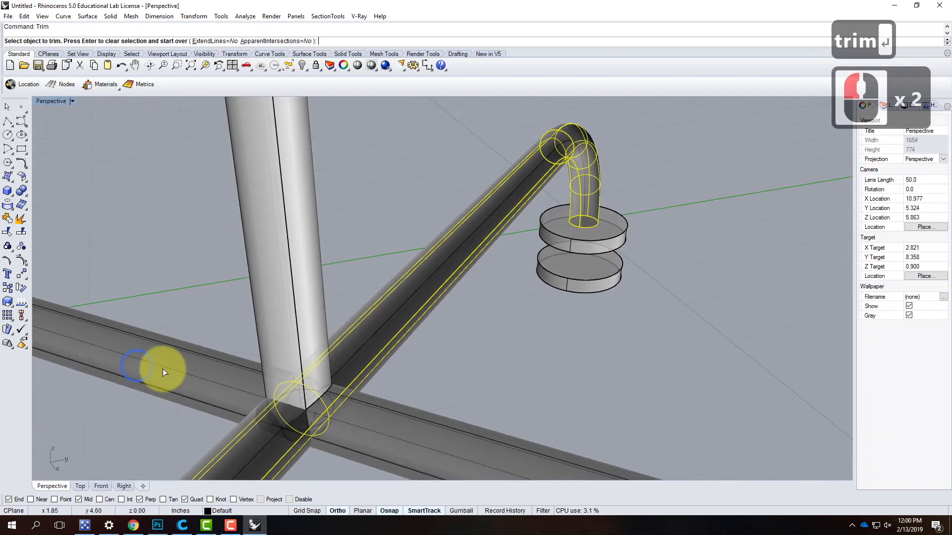
scroll(292, 426, "up", 2)
left_click(291, 404)
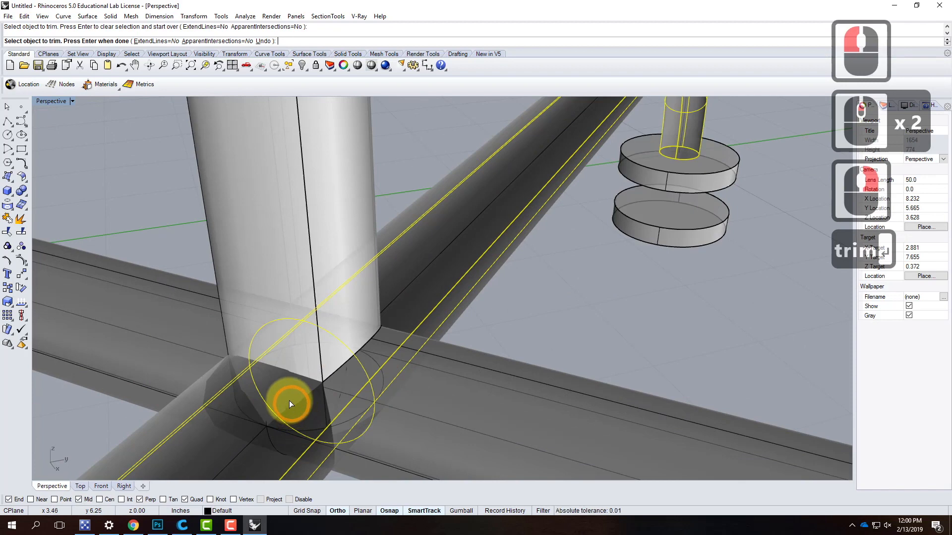
- Try trimming the crossing handle pipe at the joint with the selected pipe, and undo that trim
left_click(269, 430)
left_click(268, 426)
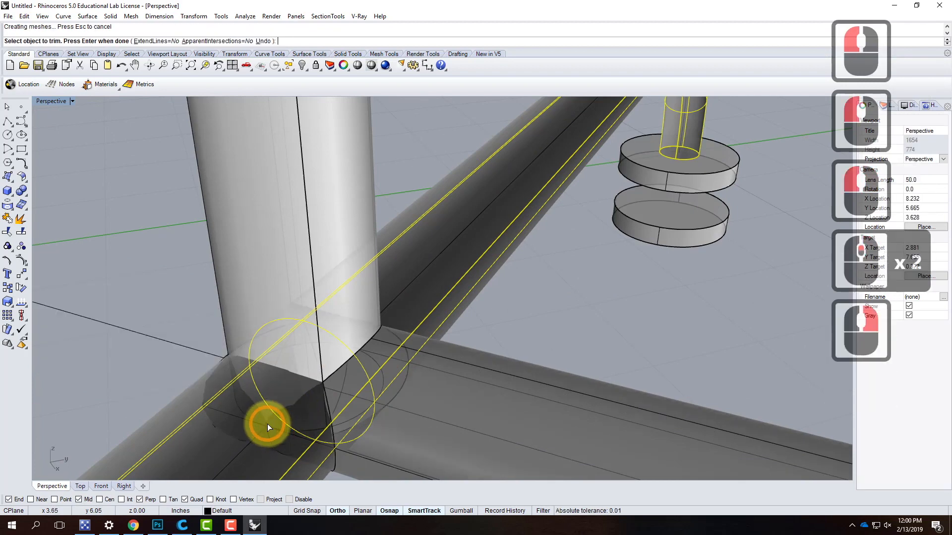
key("ctrl+z")
- Trim the portion of the crossing handle pipe buried in the joint, using the selected pipe as the cutting object
right_click_drag(284, 408, 504, 184)
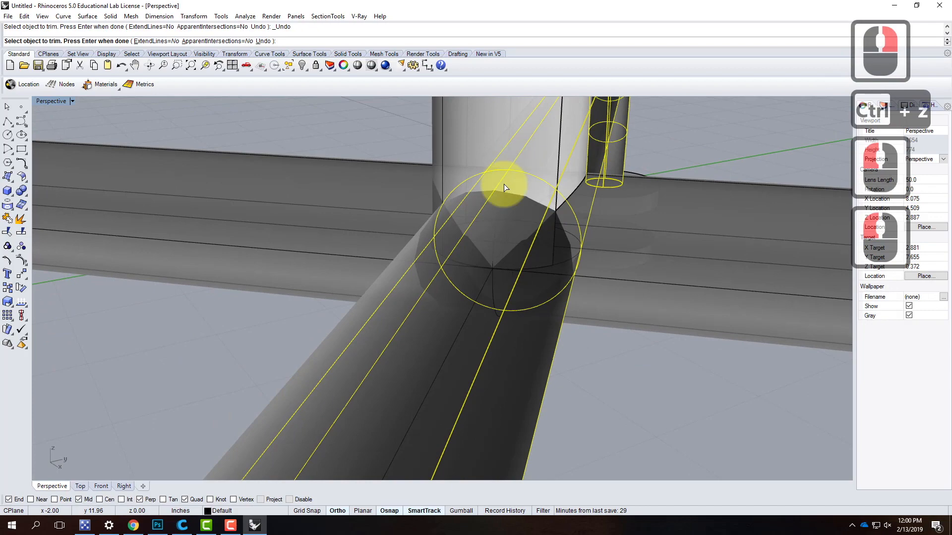
left_click(505, 218)
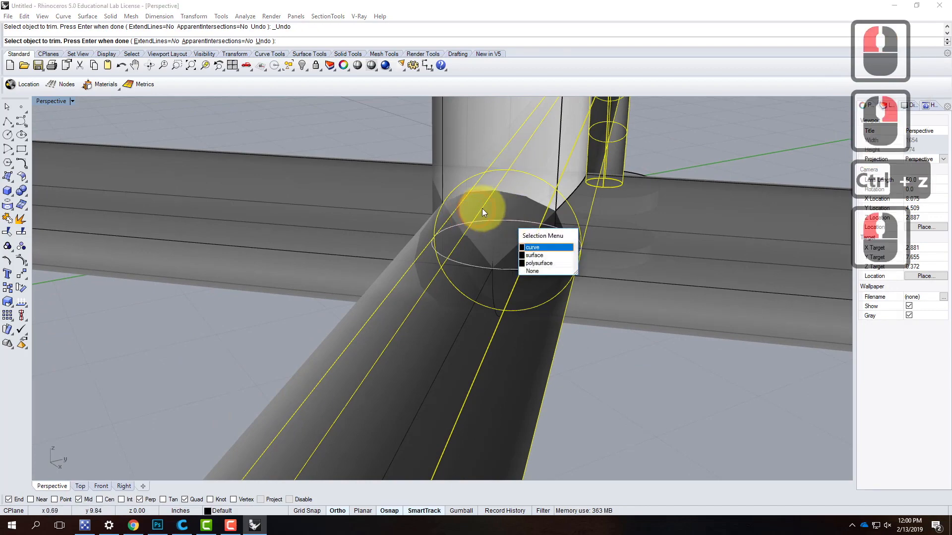
left_click(482, 209)
right_click_drag(537, 233, 293, 216)
scroll(460, 248, "down", 5)
scroll(331, 192, "up", 9)
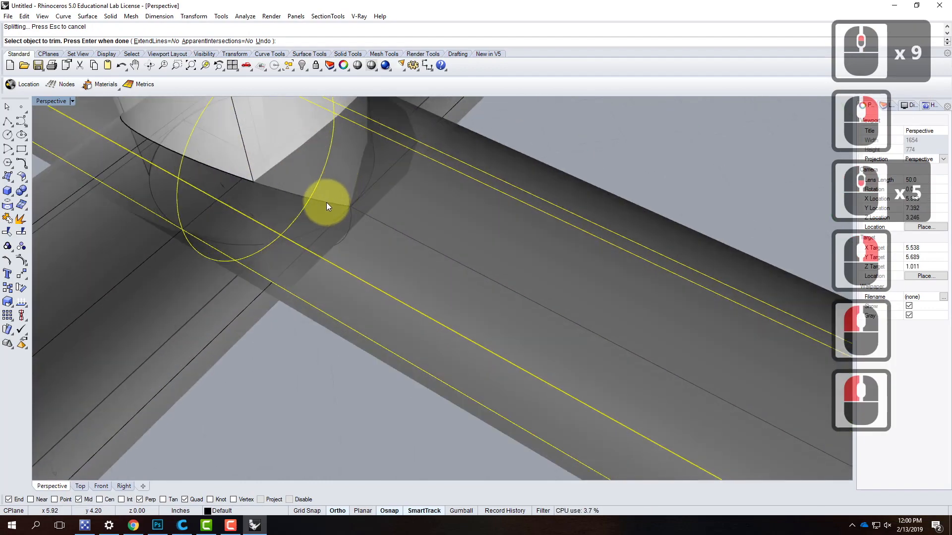
- Trim the remaining surface piece inside the joint with the same cutting pipe and finish the trim
right_click_drag(244, 228, 561, 226)
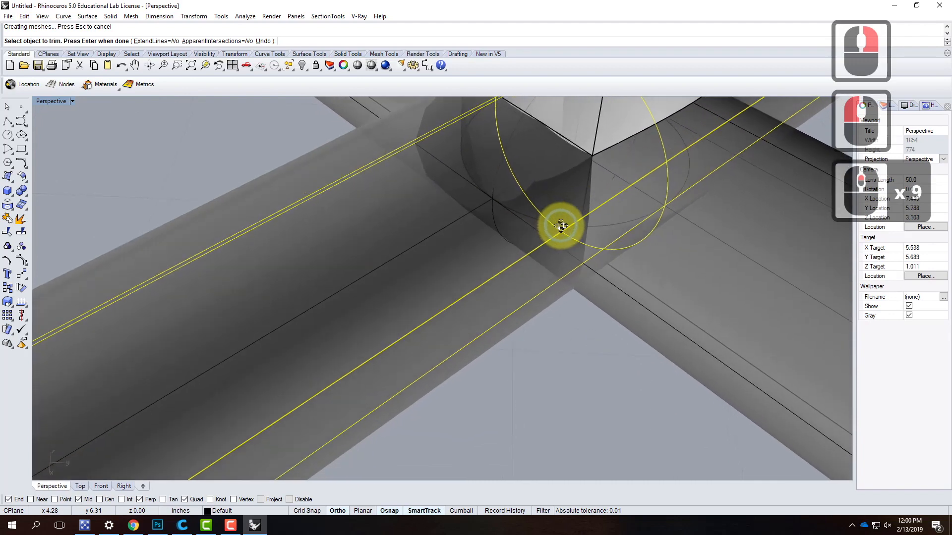
right_click(547, 227)
left_click(501, 204)
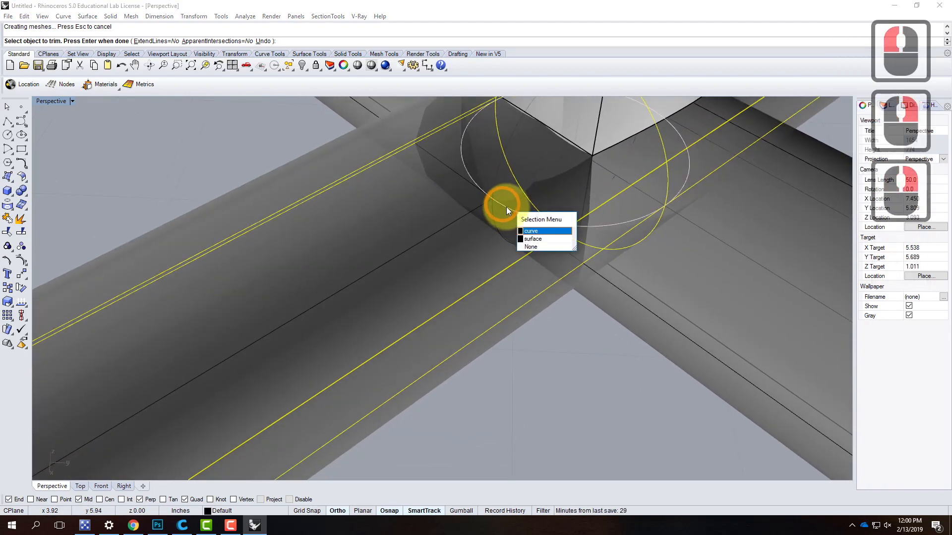
left_click(528, 238)
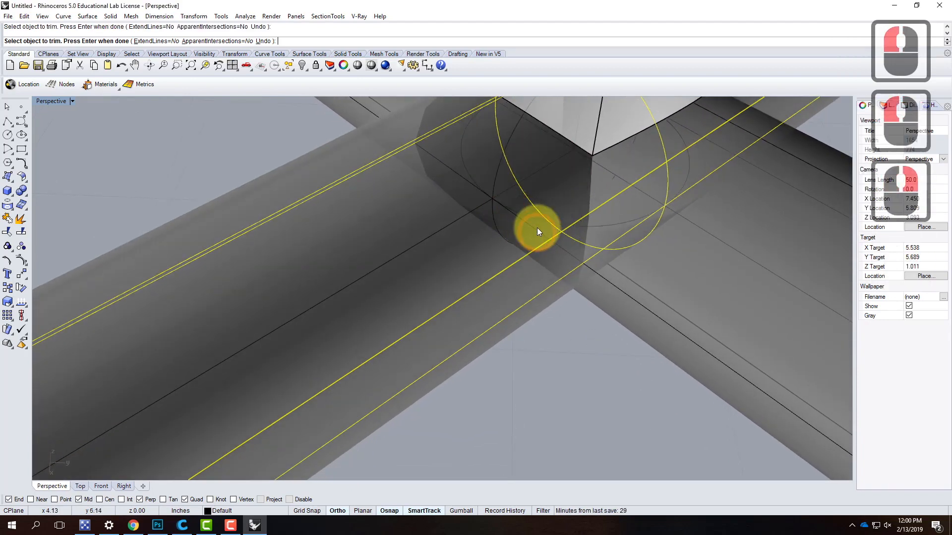
scroll(537, 228, "down", 3)
right_click_drag(515, 258, 440, 255)
key("Return")
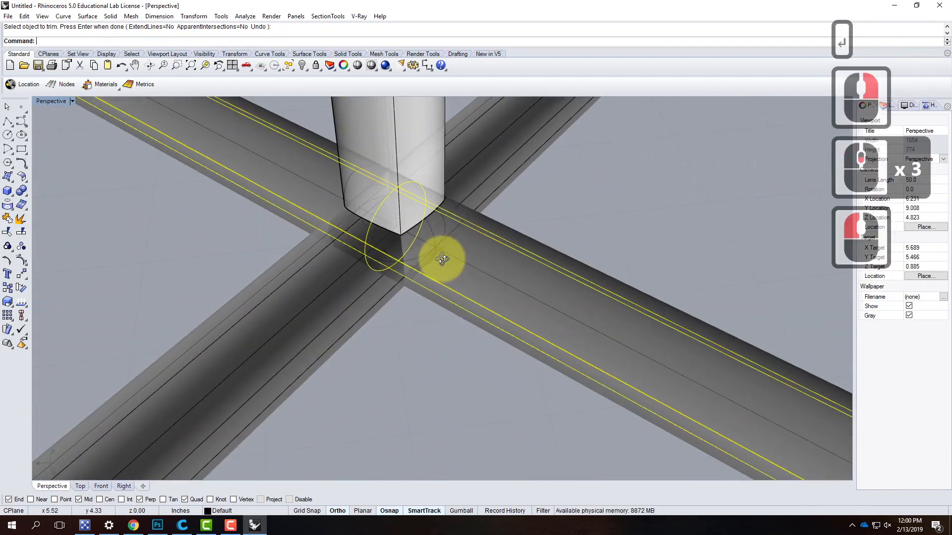
- Deselect the cutting pipe and return the Perspective viewport to Shaded display to check the whole clamp
left_click(689, 193)
scroll(622, 193, "down", 5)
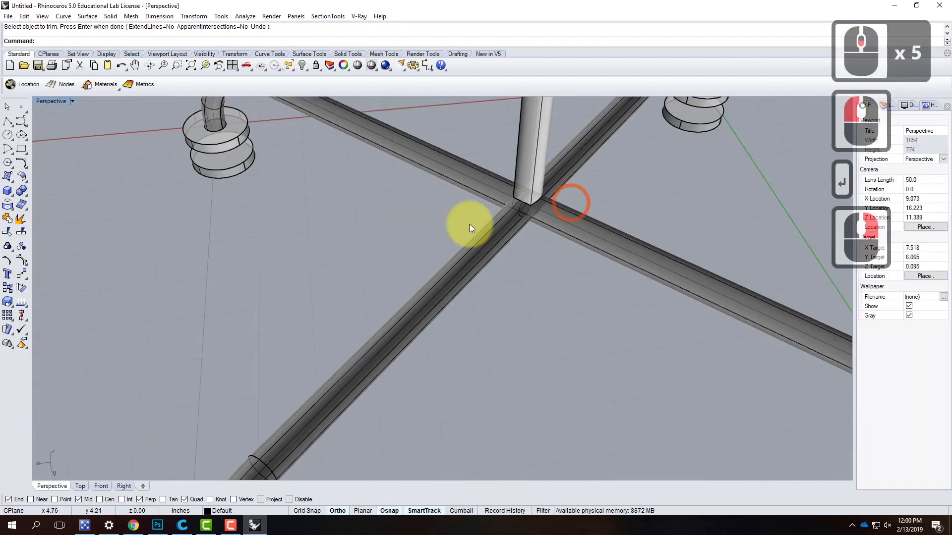
scroll(390, 220, "down", 3)
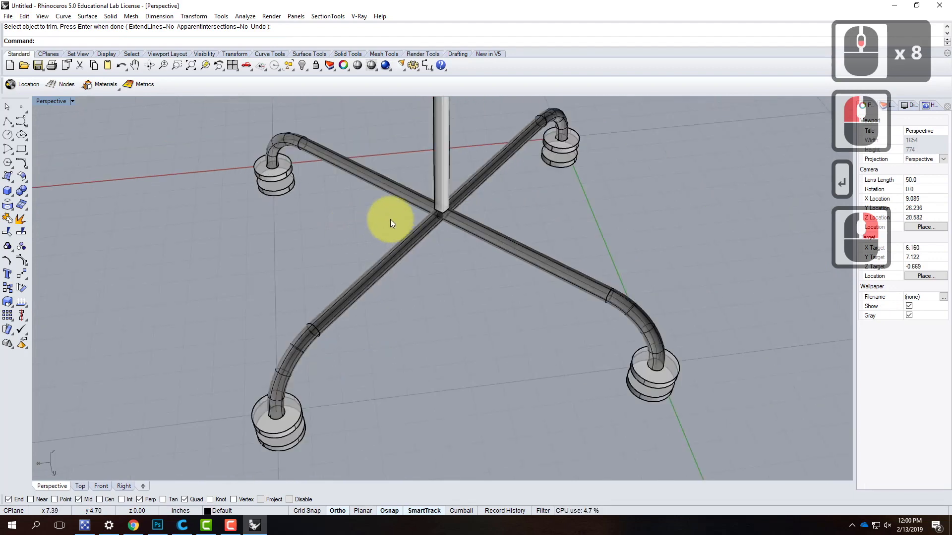
left_click(70, 102)
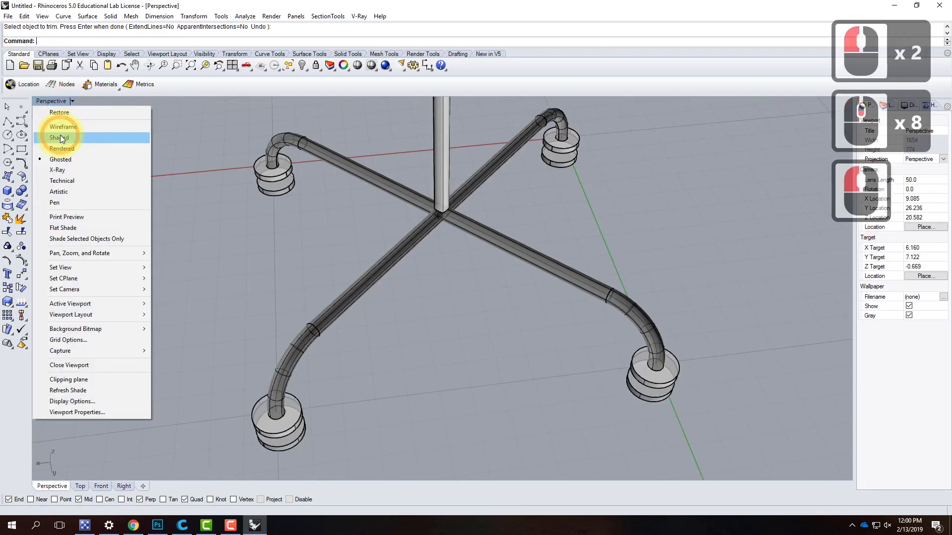
left_click(61, 137)
scroll(429, 286, "down", 6)
right_click_drag(385, 188, 447, 187)
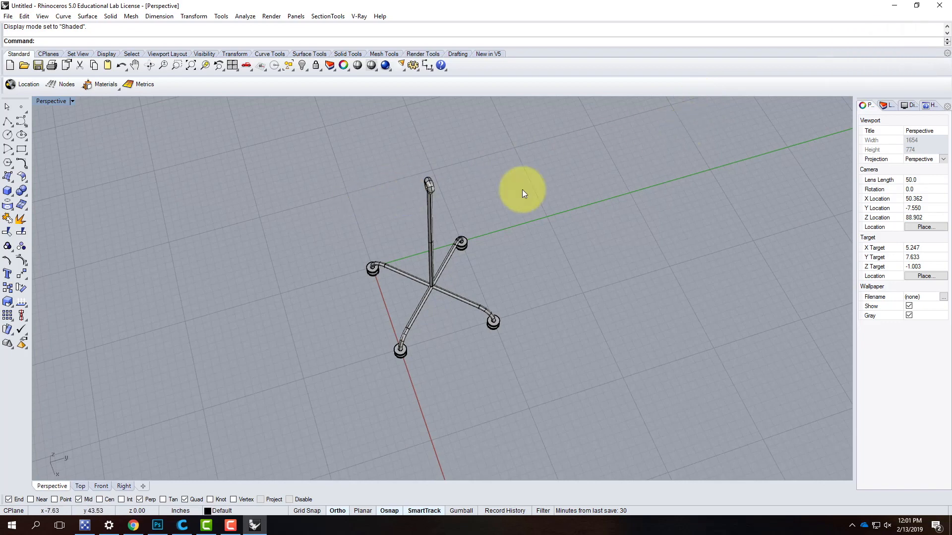
right_click_drag(348, 192, 421, 160)
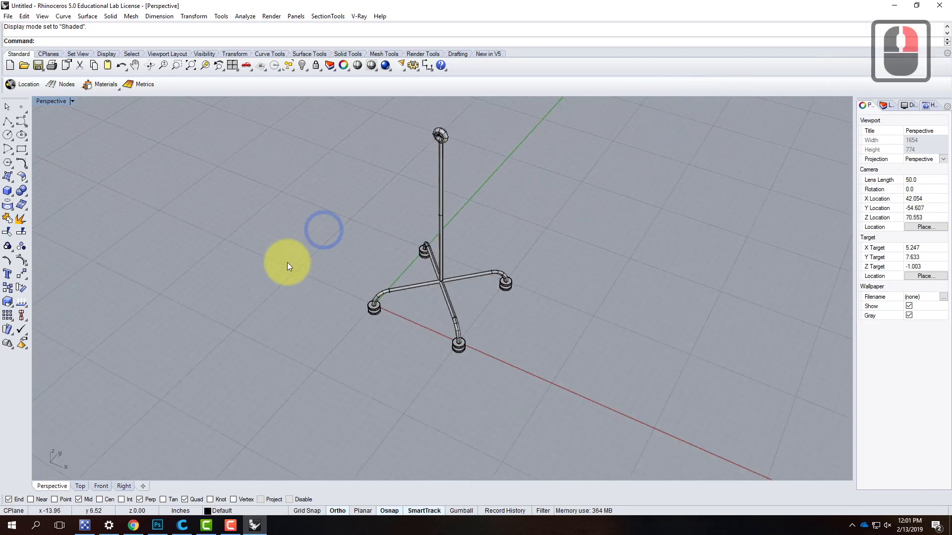
- Draw a straight 6' polyline from the opening of the ring atop the rod, running parallel to the green Y axis
scroll(287, 262, "down", 3)
left_click(8, 121)
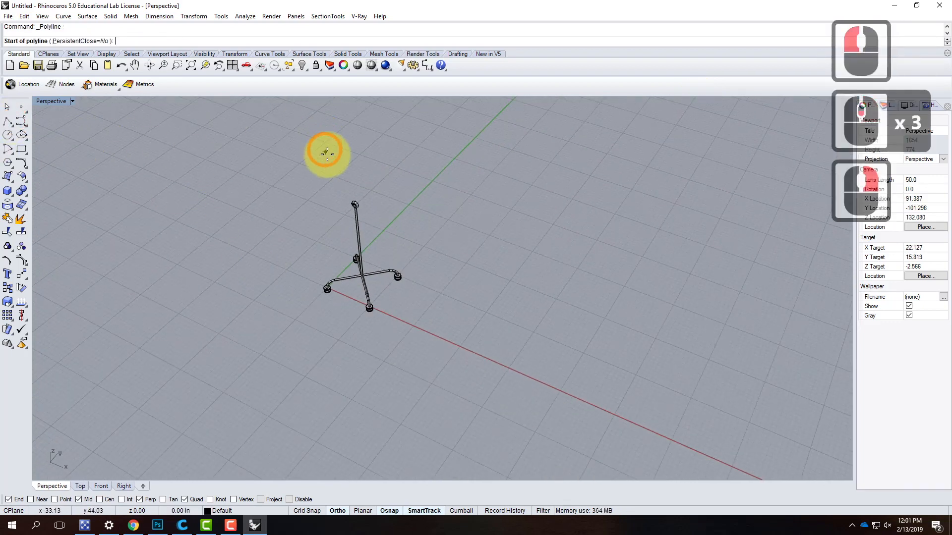
scroll(382, 259, "up", 9)
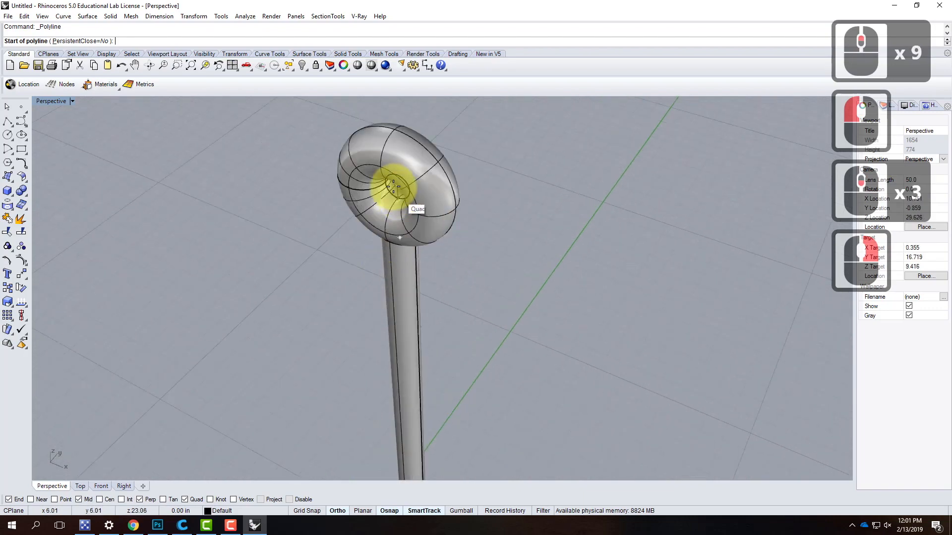
left_click(396, 184)
scroll(469, 159, "down", 5)
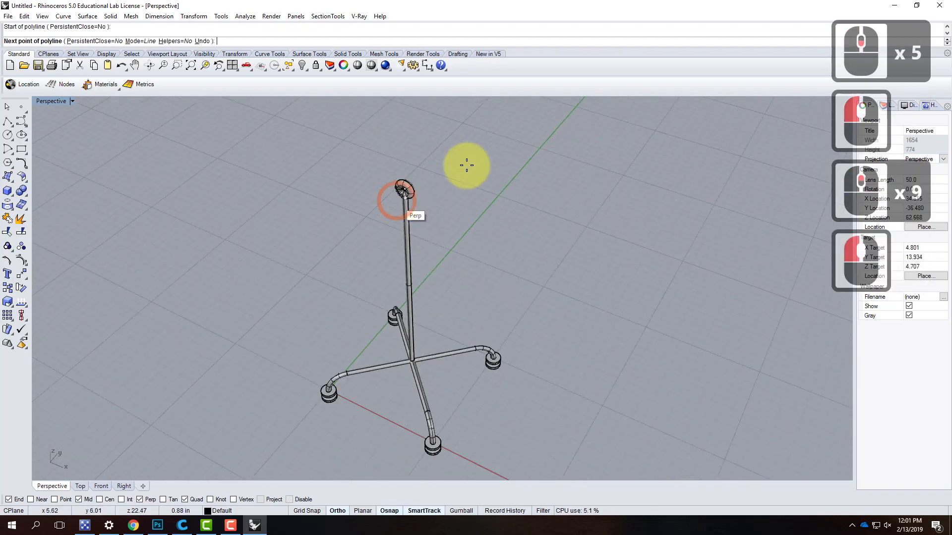
type("6'")
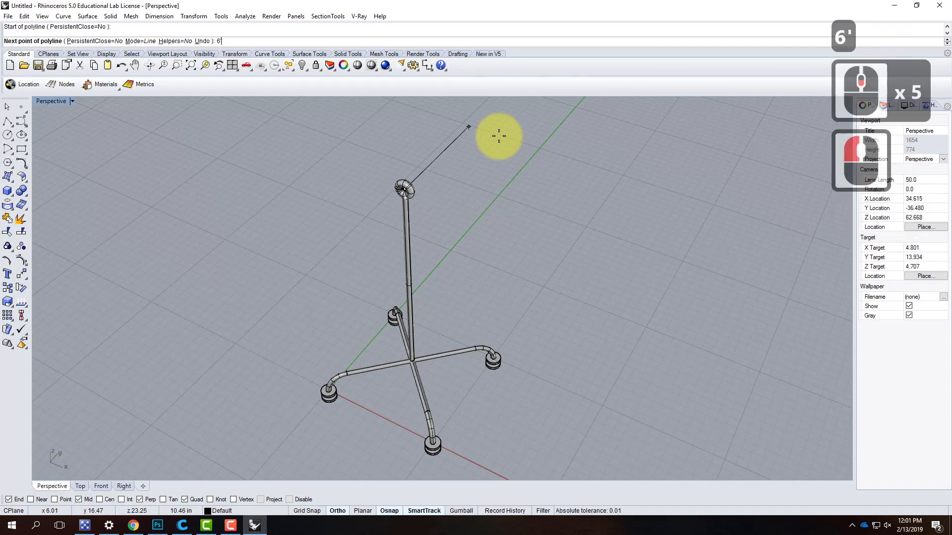
key("Return")
scroll(443, 223, "down", 5)
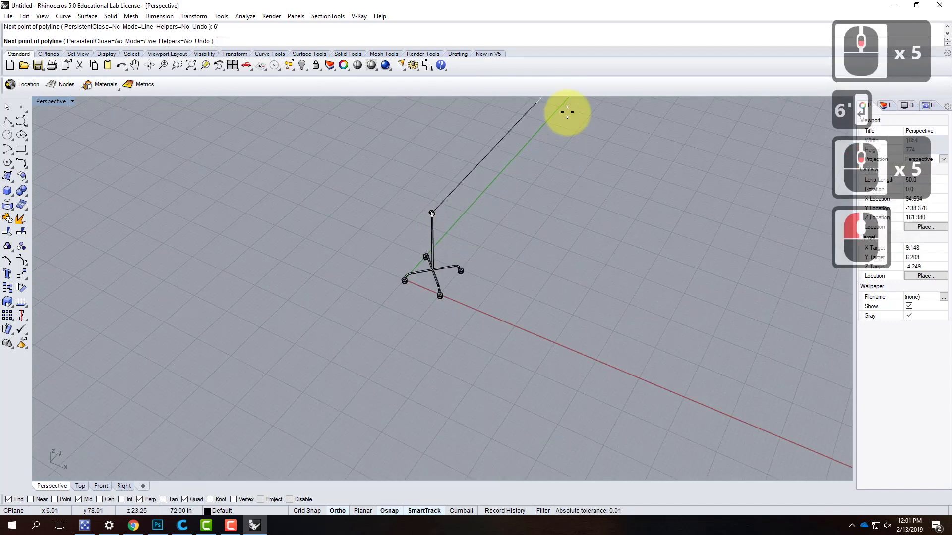
left_click(570, 122)
key("Return")
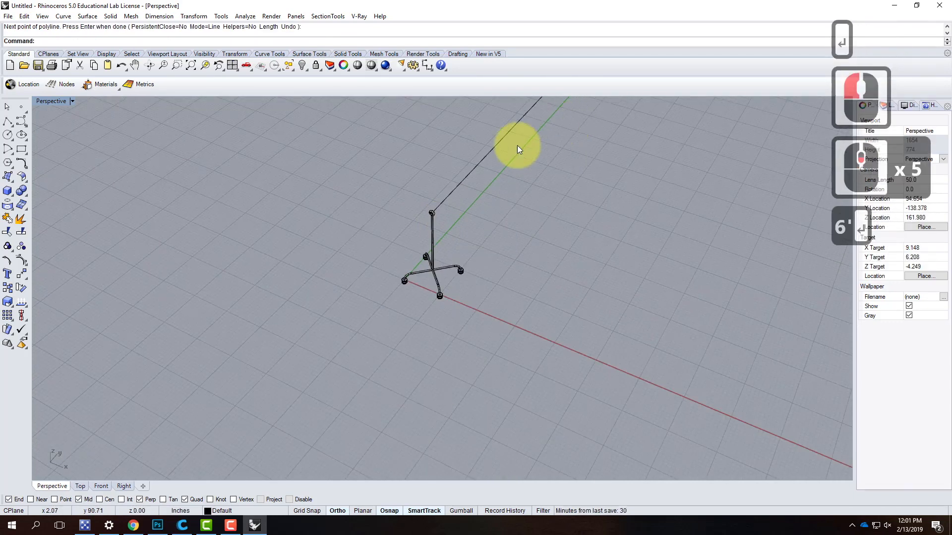
- Sweep the ring's inner circle along the 6' line with Sweep 1 Rail to form a long horizontal rod
scroll(442, 218, "up", 5)
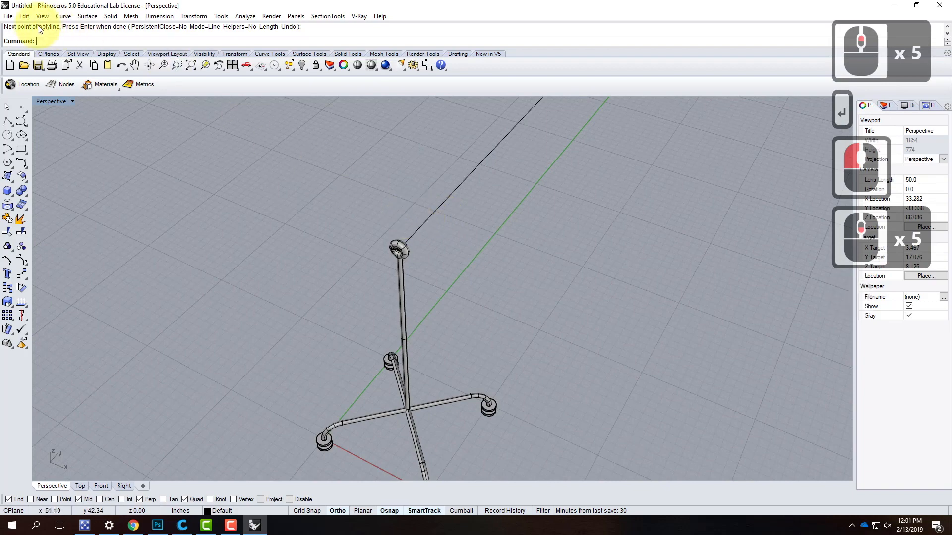
left_click(89, 16)
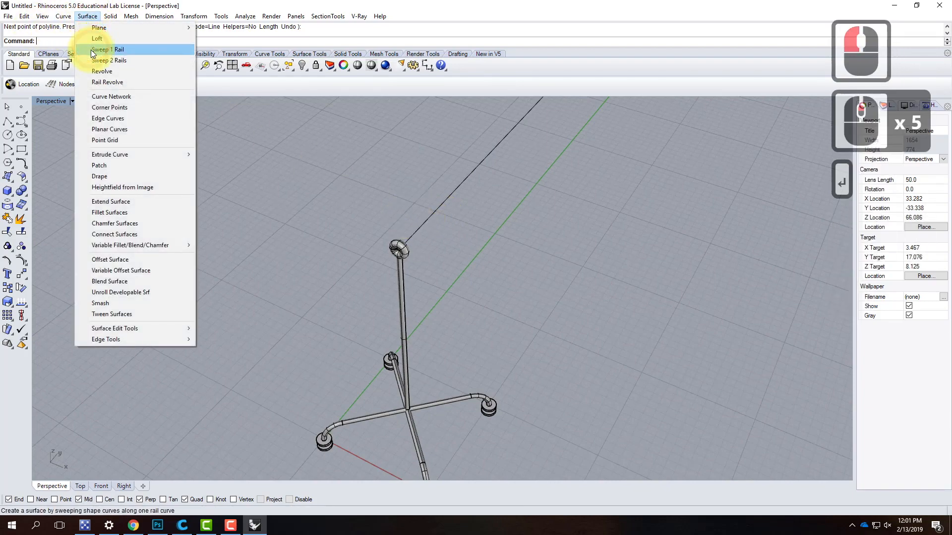
left_click(92, 48)
left_click(437, 211)
scroll(400, 250, "up", 5)
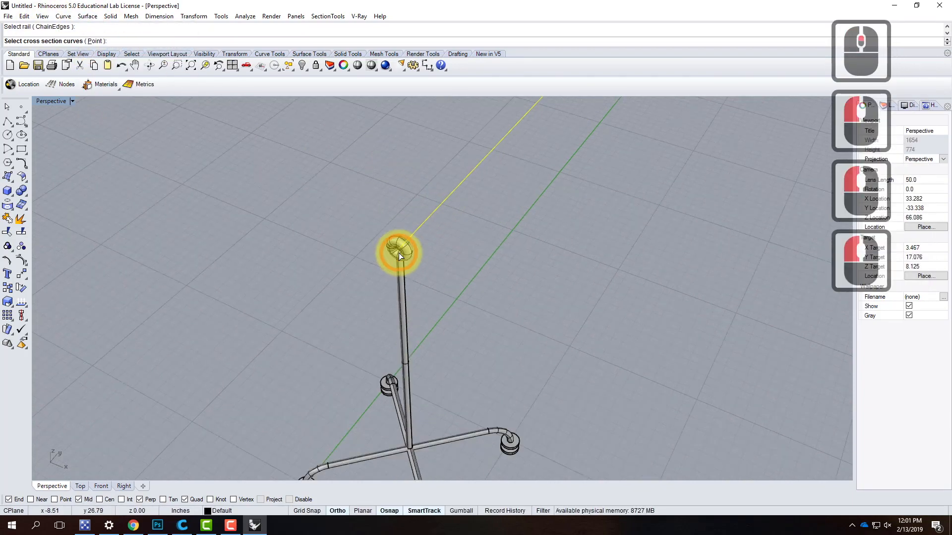
left_click(408, 245)
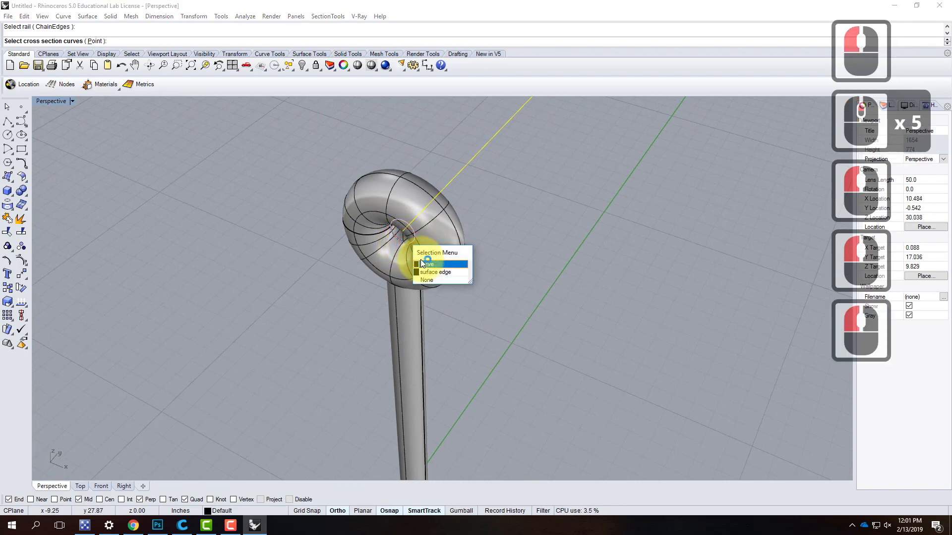
left_click(429, 265)
key("Return")
key("Return")
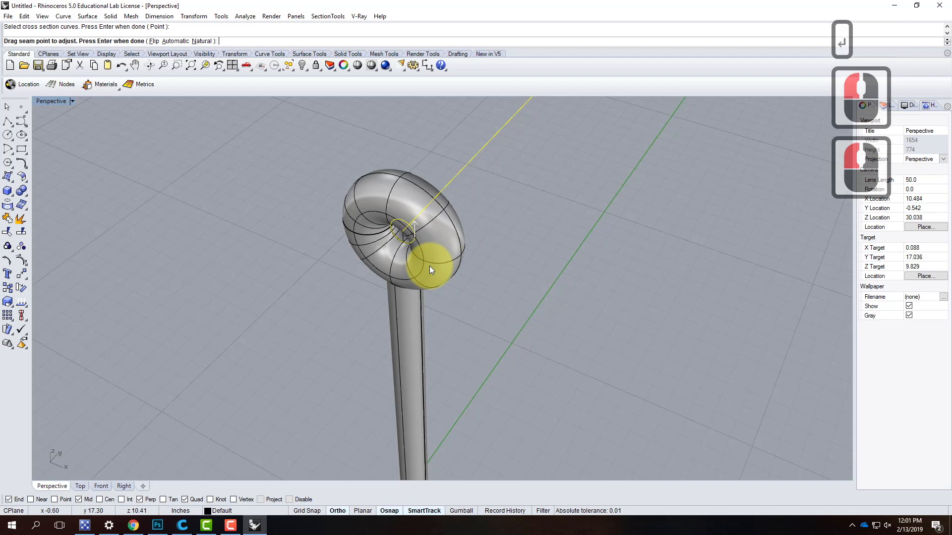
left_click(565, 324)
scroll(327, 339, "down", 5)
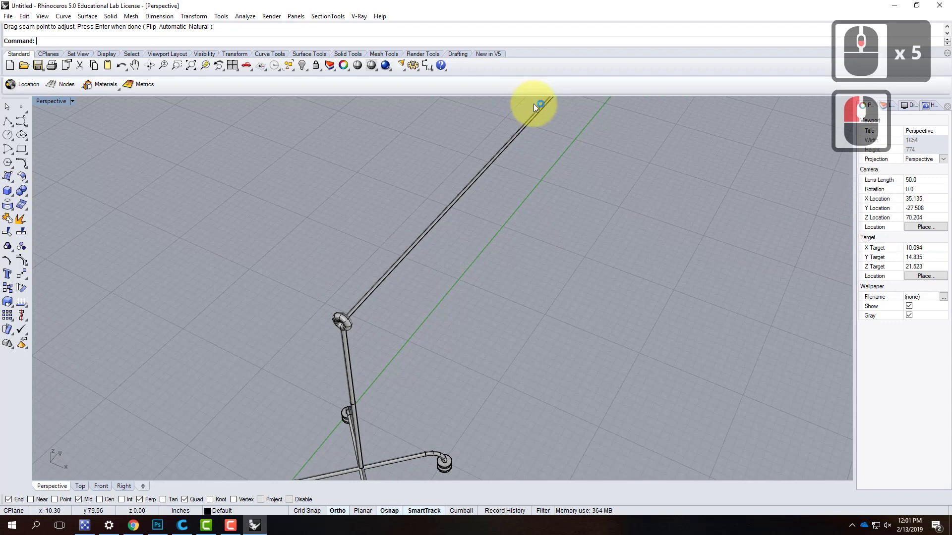
- Start a corner-to-corner box with the first corner of its base at 6,6, beneath the pipe crossing
scroll(297, 280, "down", 6)
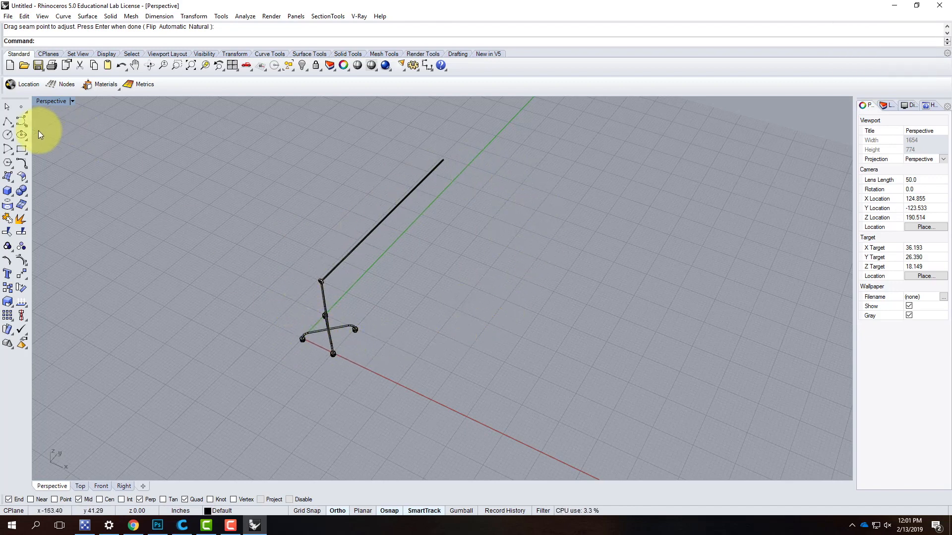
left_click(7, 191)
scroll(349, 322, "up", 8)
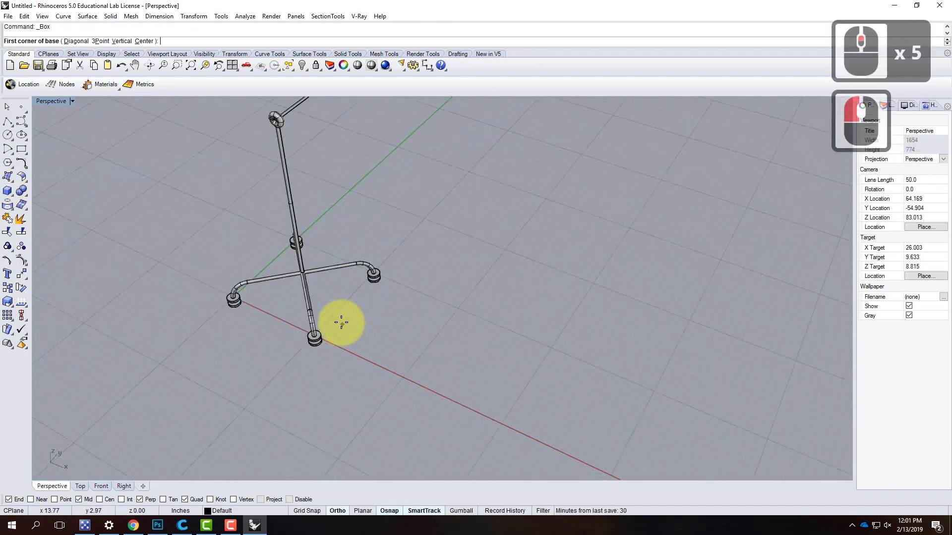
right_click_drag(354, 317, 329, 255)
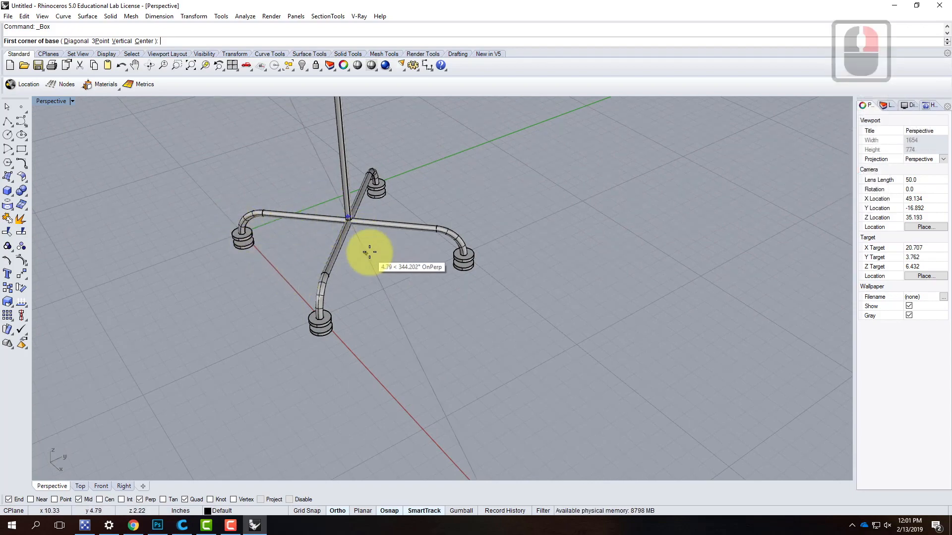
right_click_drag(334, 255, 325, 292)
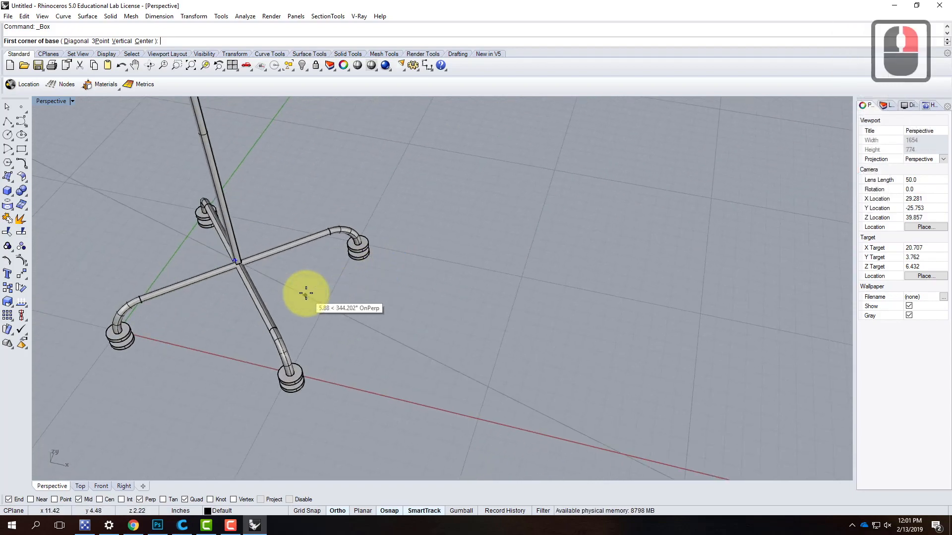
type("6")
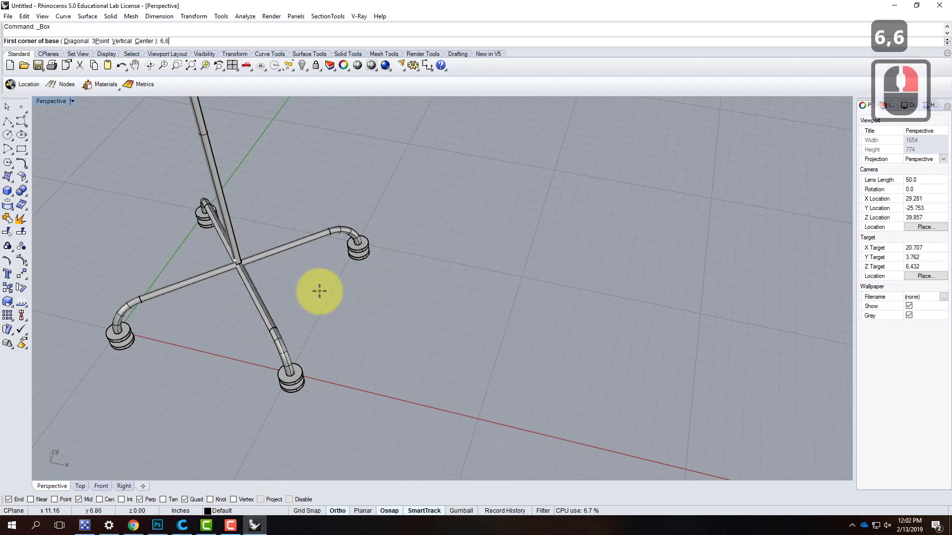
type(",6")
key("Return")
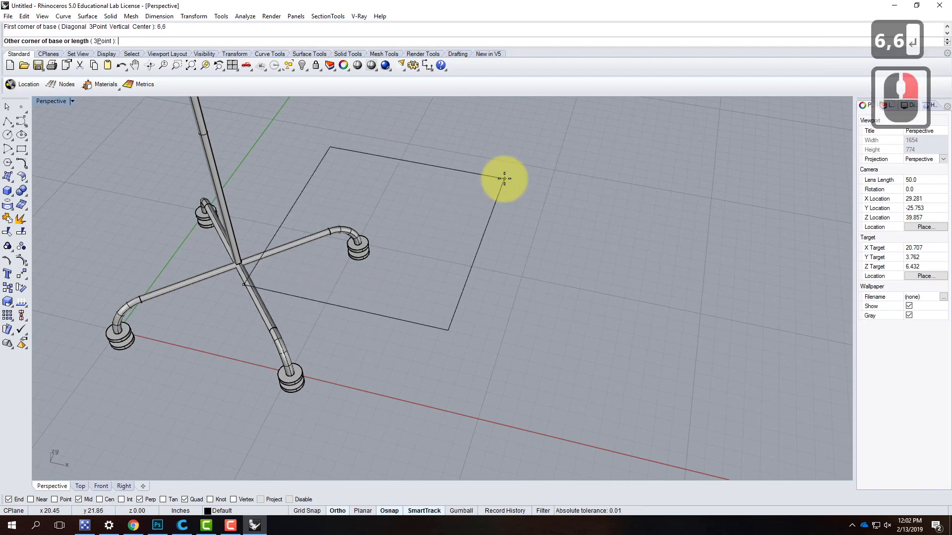
- Finish the panel box with its opposite base corner at @4',6' and a height of -.25"
right_click_drag(435, 227, 463, 185)
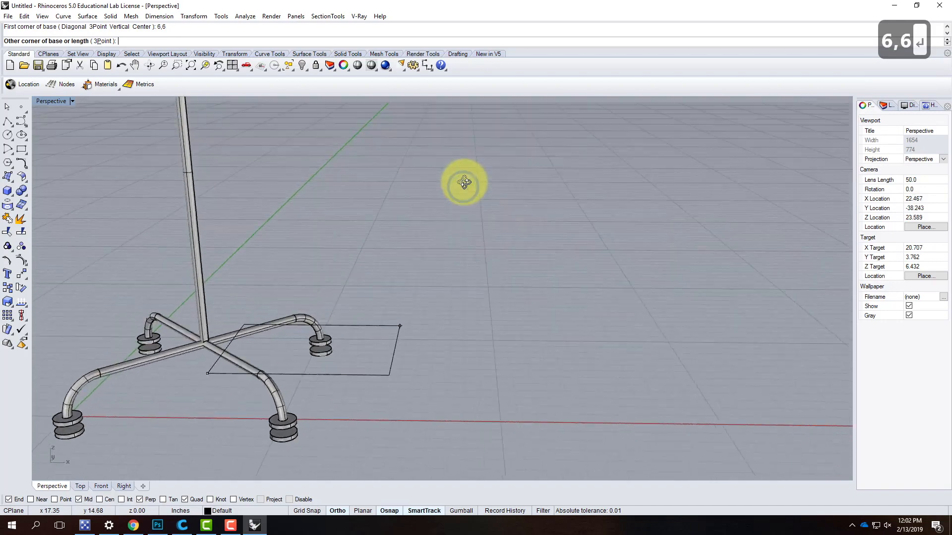
scroll(195, 329, "up", 5)
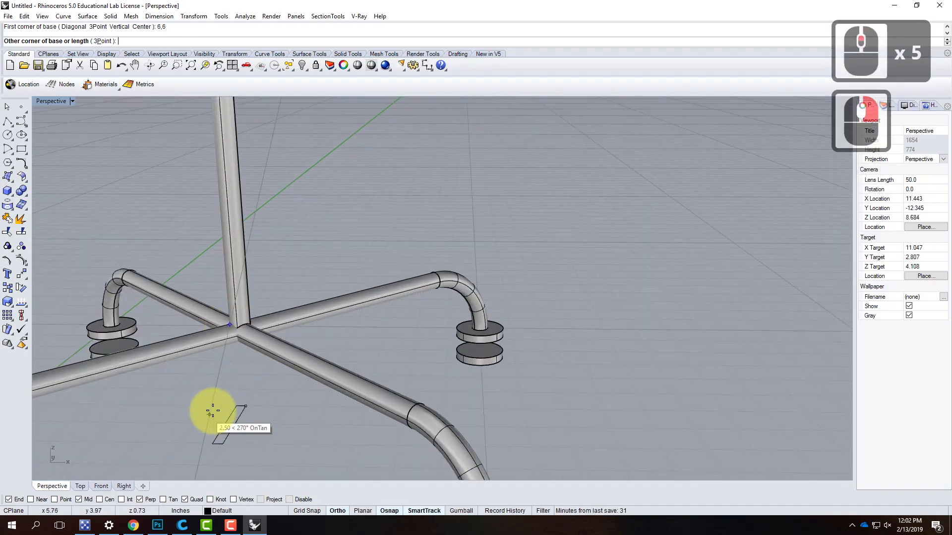
scroll(226, 402, "down", 4)
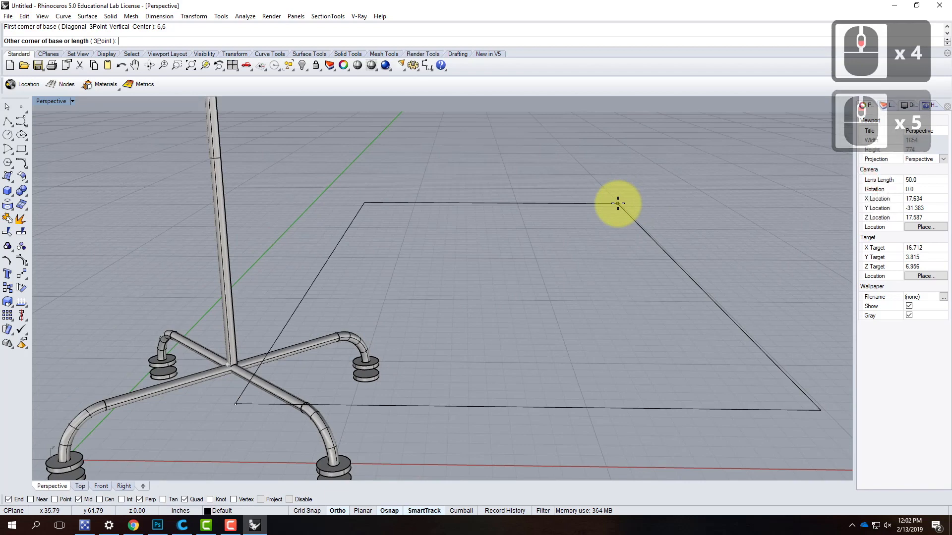
type("@")
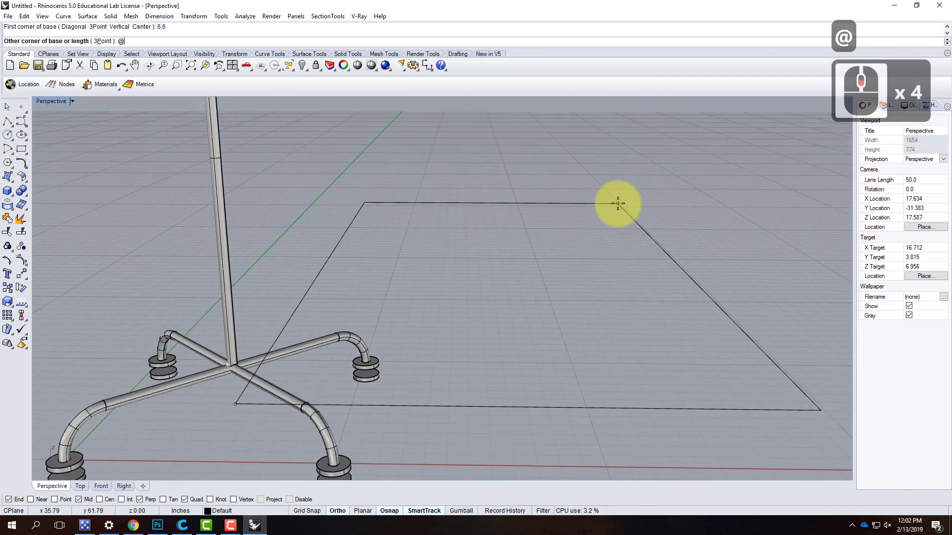
type("4',6'")
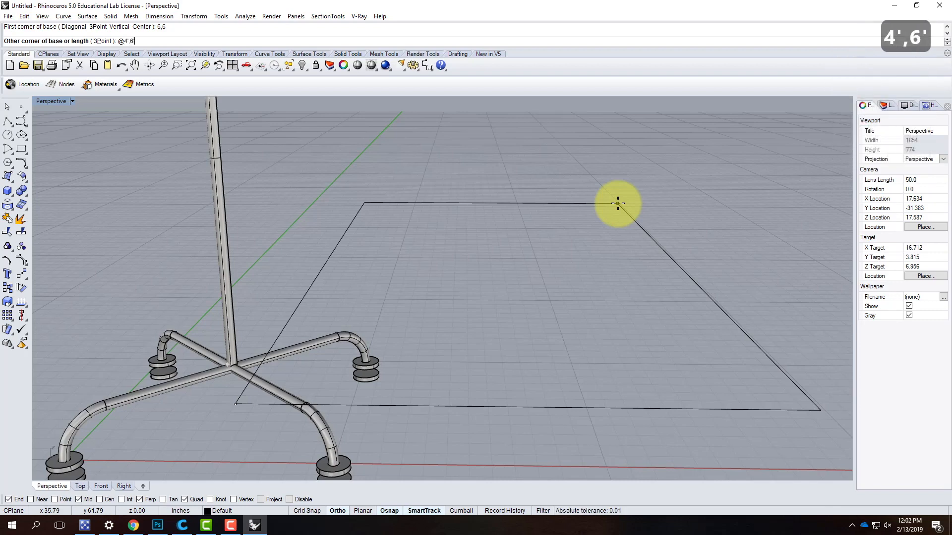
key("Return")
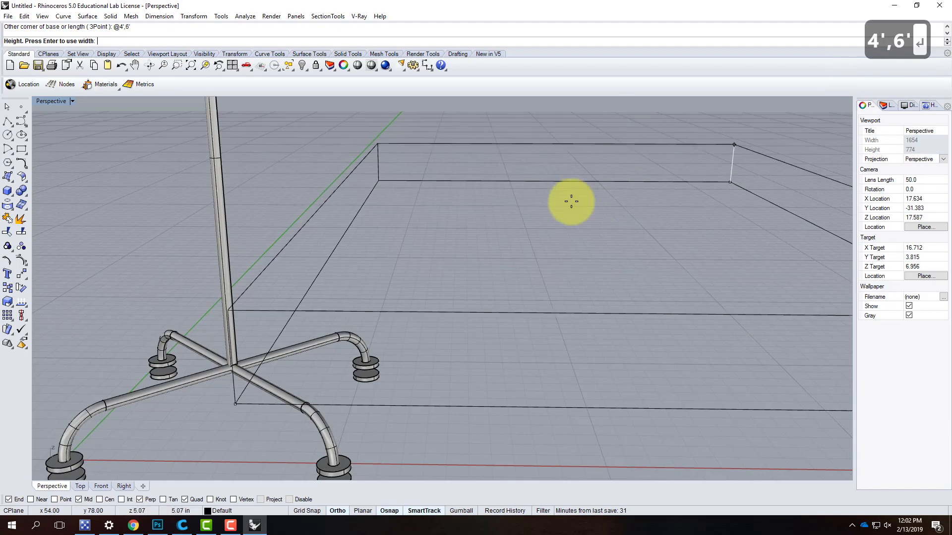
type("-.25")
key("Return")
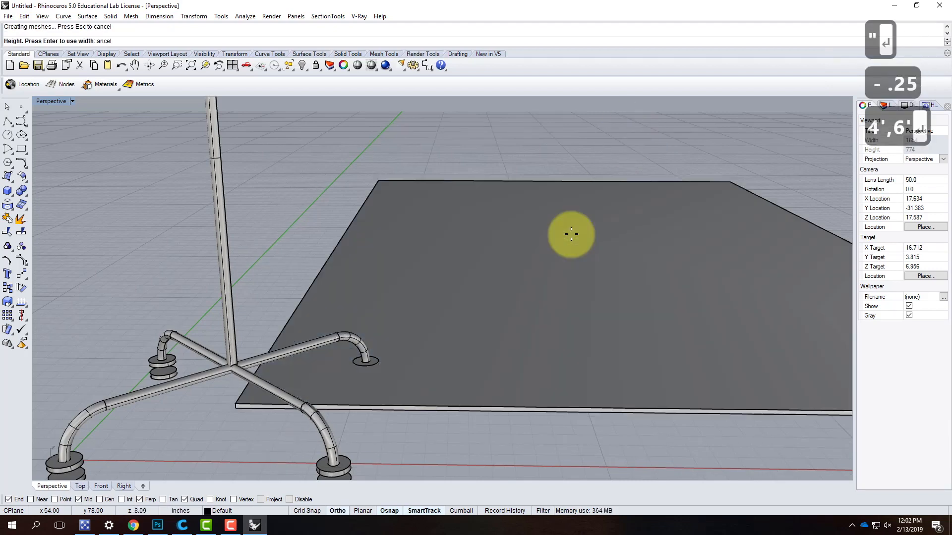
- Move the panel vertically by -.25" with the Vertical option set to Yes
right_click_drag(472, 213, 432, 294)
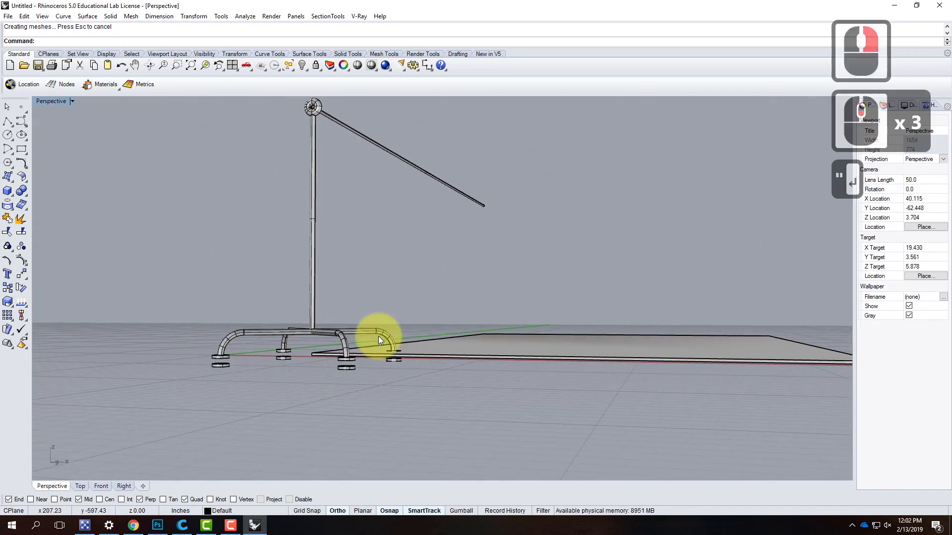
scroll(391, 358, "up", 4)
left_click(391, 361)
left_click(403, 356)
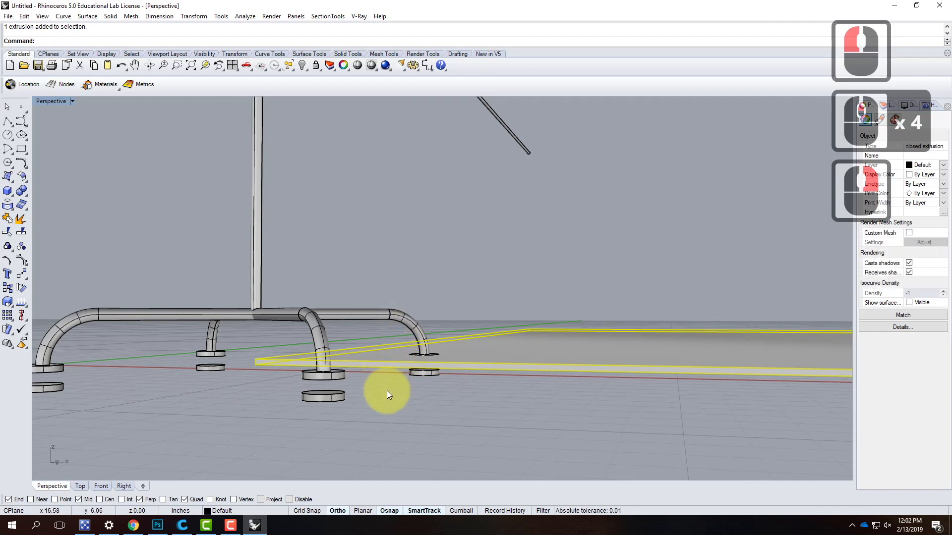
type("mo")
key("Return")
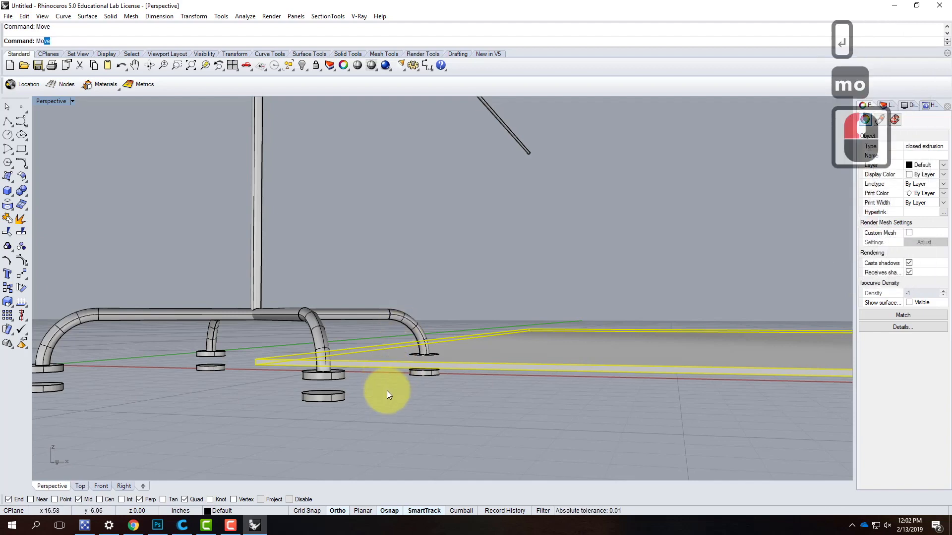
left_click(74, 41)
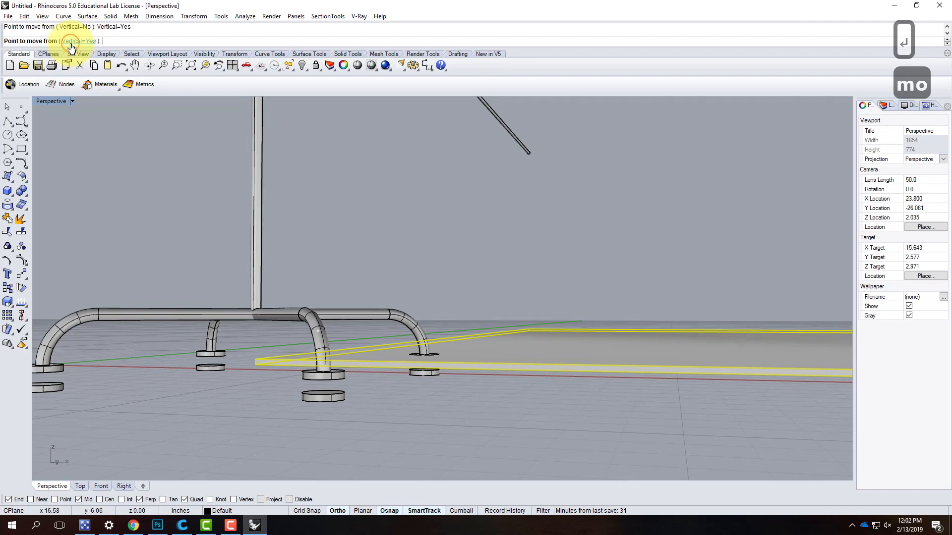
left_click(252, 253)
right_click_drag(253, 265, 254, 333)
left_click(251, 342)
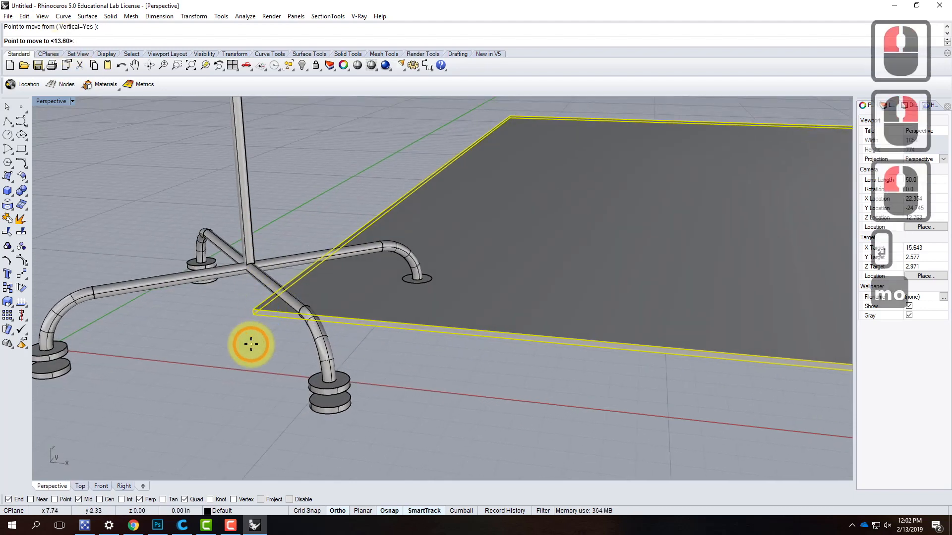
type("-.25")
key("Return")
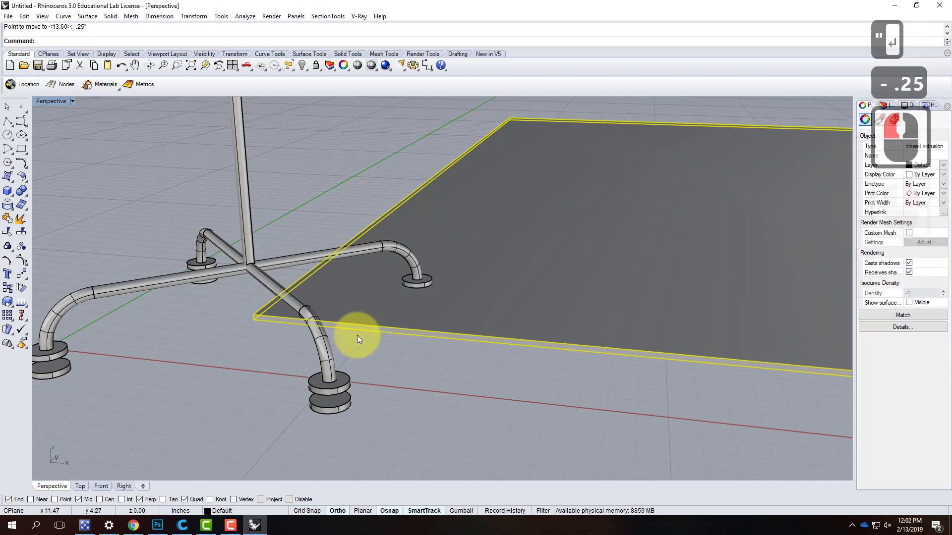
- Thicken the panel downward to .5" with Scale 1-D, using the upper and lower endpoints of its corner edge as references, and deselect it
left_click(470, 361)
right_click_drag(470, 362, 379, 387)
left_click(379, 374)
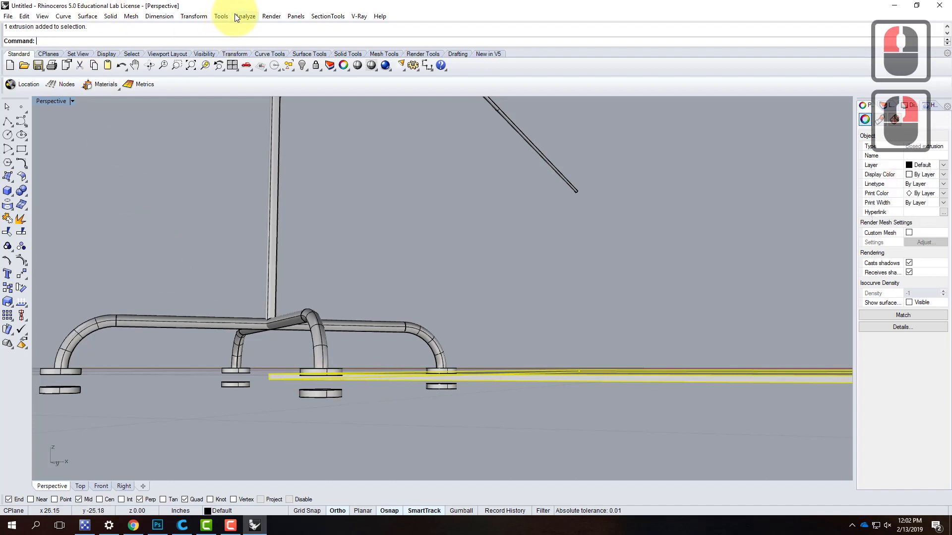
left_click(193, 17)
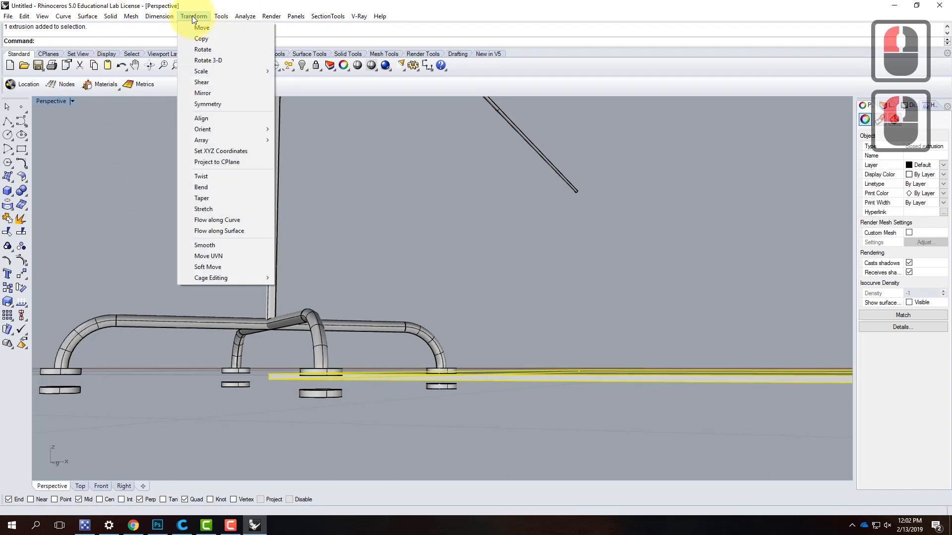
mouse_move(198, 71)
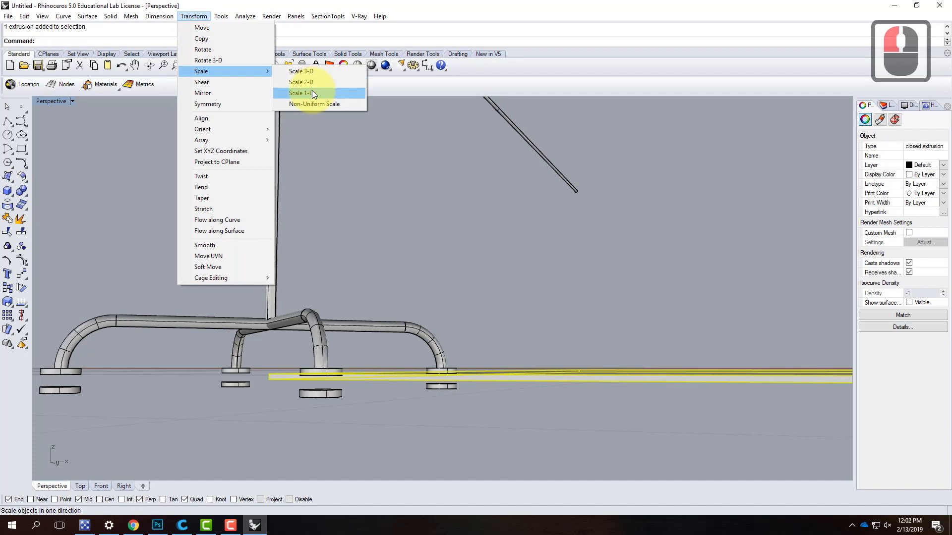
left_click(313, 93)
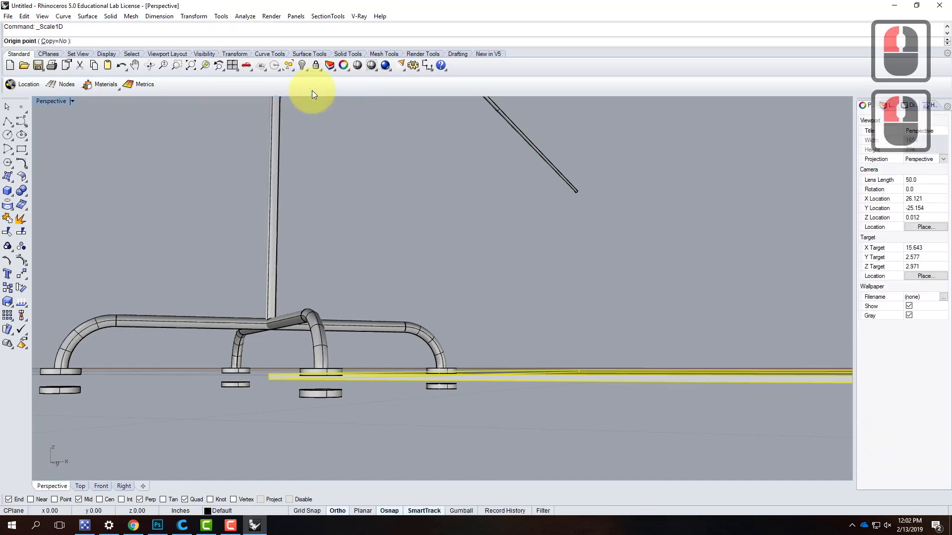
right_click_drag(315, 303, 249, 342)
left_click(256, 338)
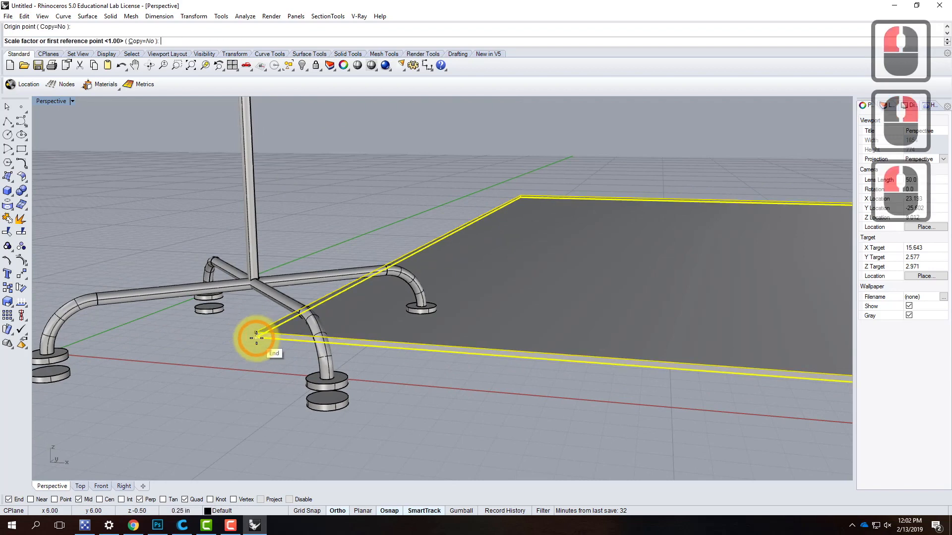
left_click(256, 339)
type(".5\"")
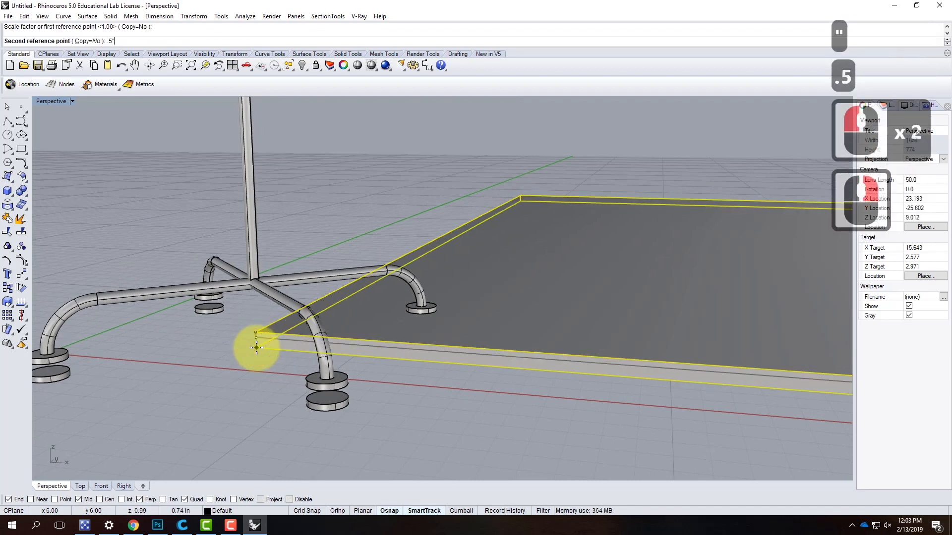
key("Return")
left_click(224, 326)
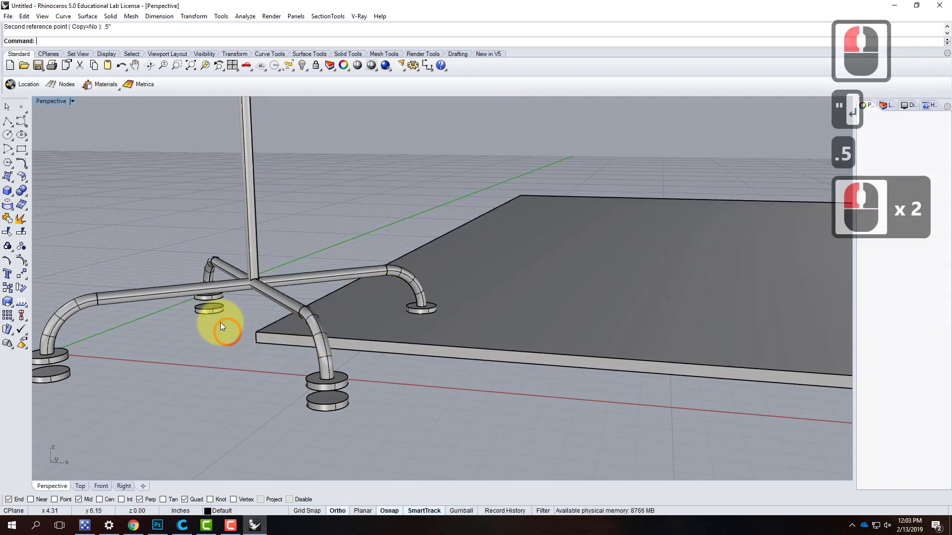
- Rotate the whole model 90 degrees with Rotate 3-D about an axis through the panel's lower corner parallel to X, standing the panel upright
scroll(242, 285, "down", 4)
right_click_drag(318, 335, 395, 343)
scroll(299, 391, "down", 4)
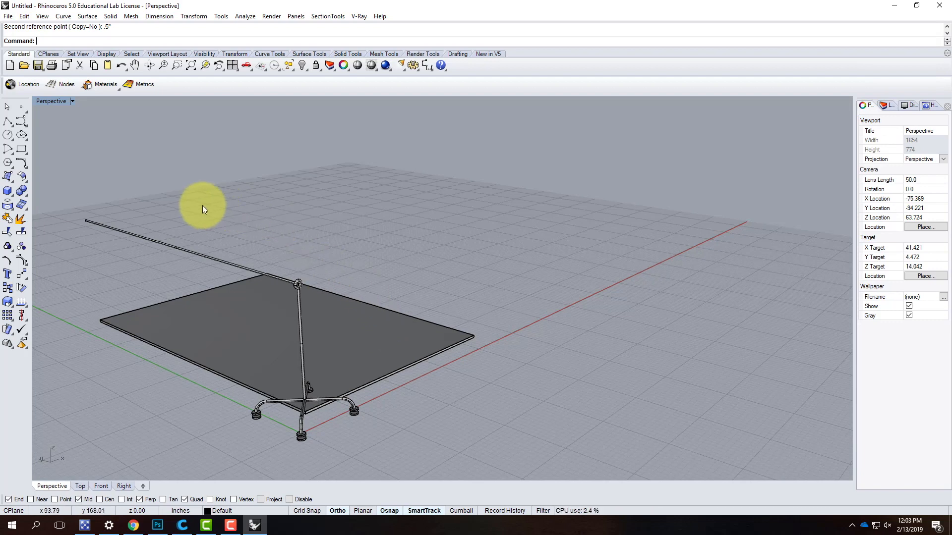
scroll(274, 277, "down", 2)
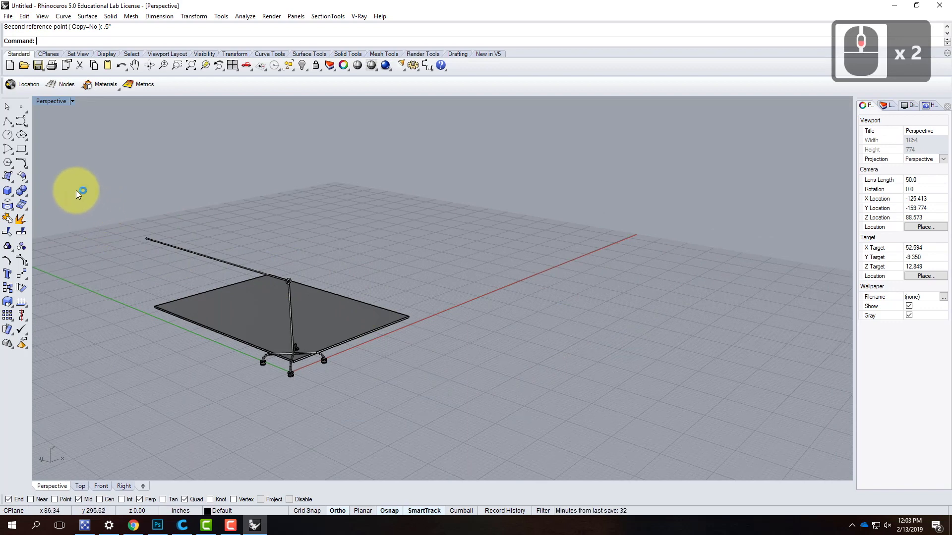
left_click_drag(76, 190, 456, 458)
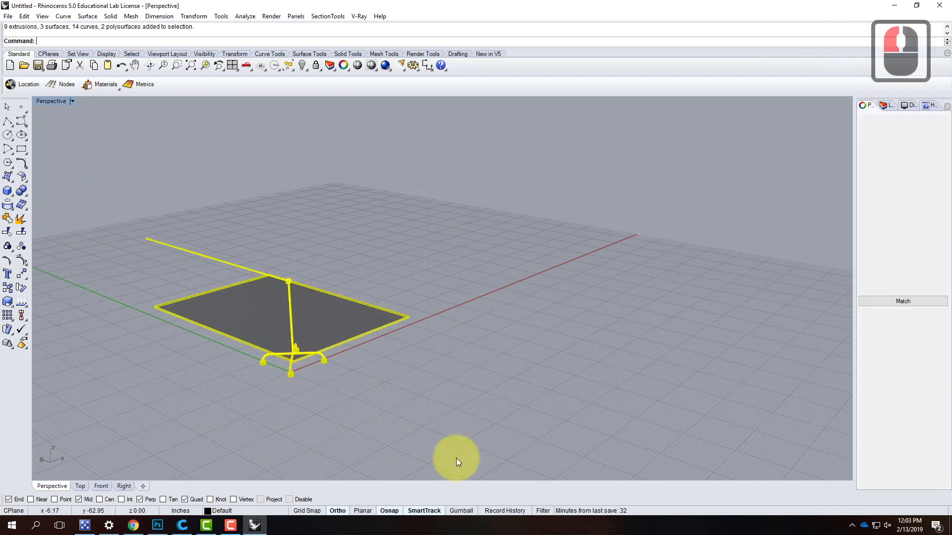
left_click(186, 17)
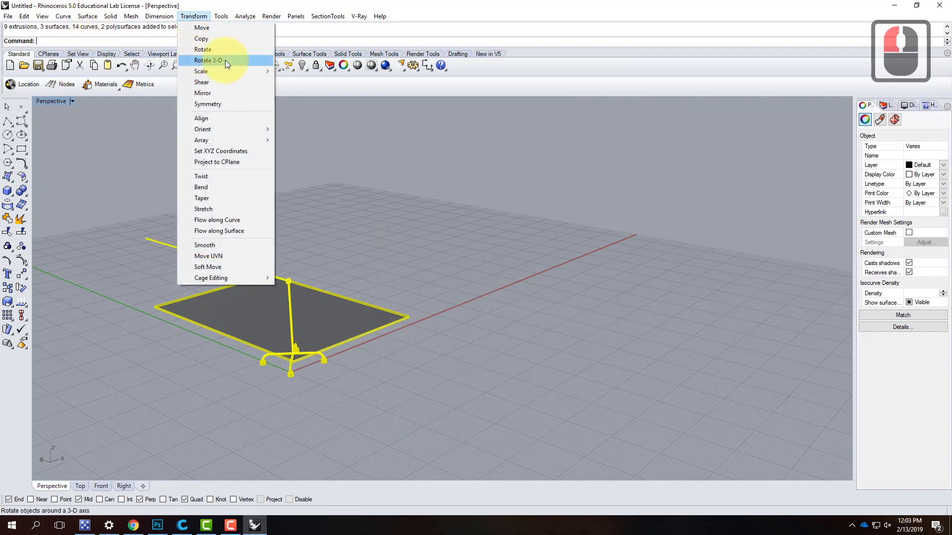
left_click(225, 61)
scroll(316, 361, "up", 5)
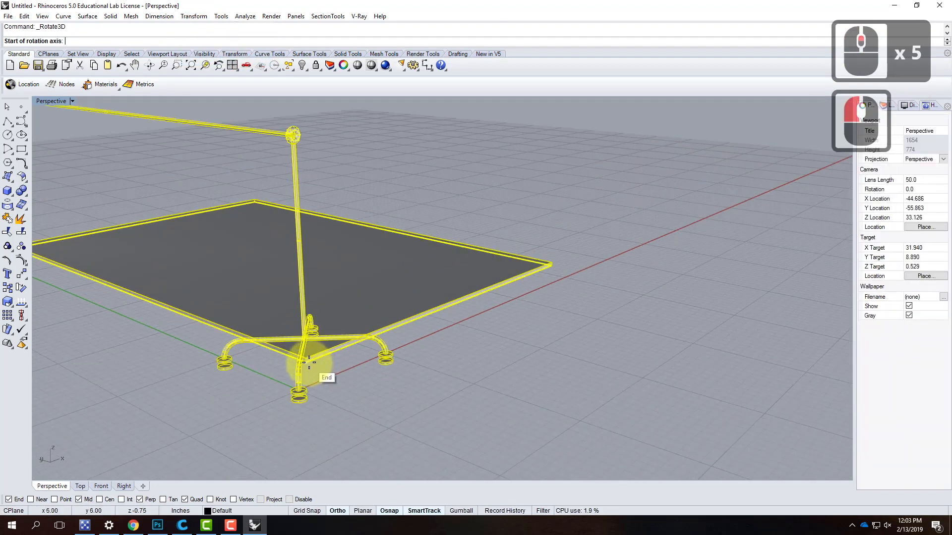
left_click(308, 362)
scroll(292, 377, "down", 5)
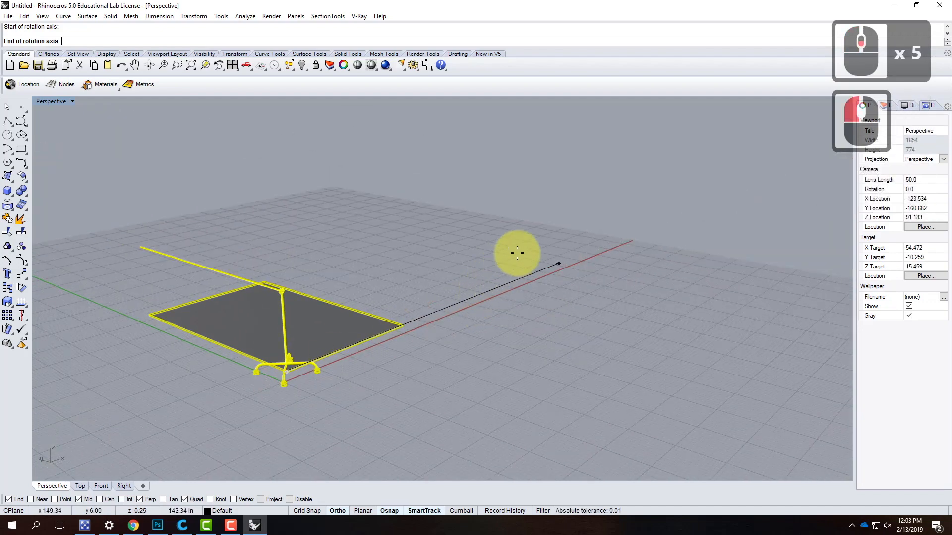
left_click(326, 246)
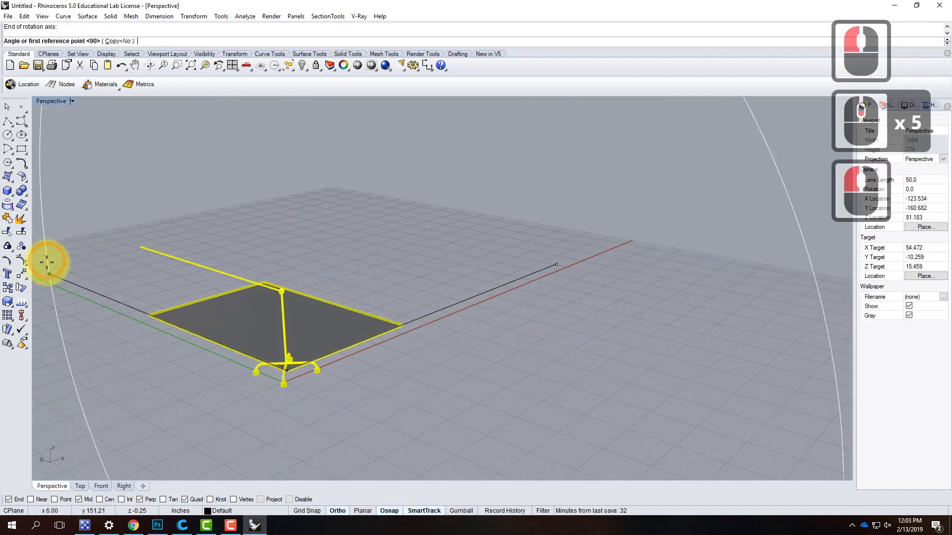
left_click(67, 268)
left_click(163, 174)
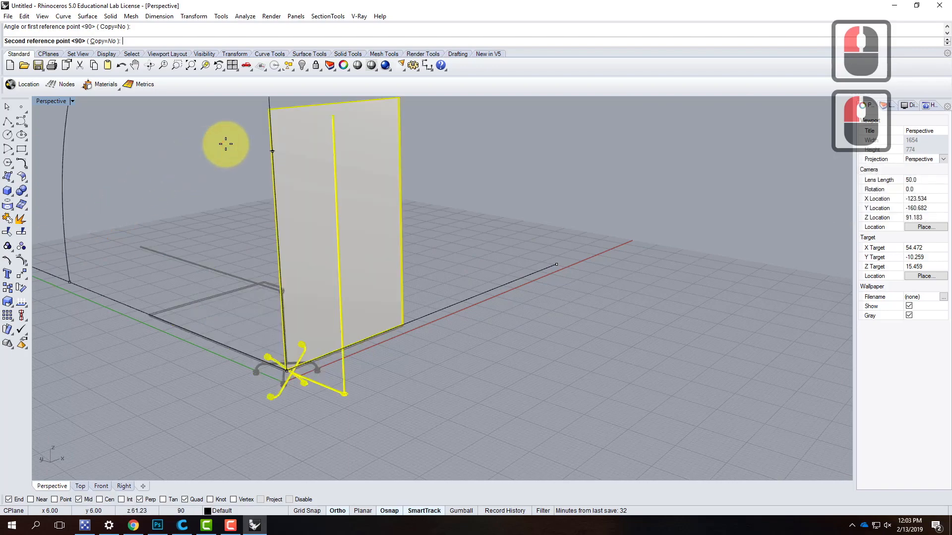
left_click(380, 327)
mouse_move(480, 329)
right_mouse_down()
mouse_move(332, 304)
mouse_move(468, 337)
right_mouse_up()
left_click(456, 324)
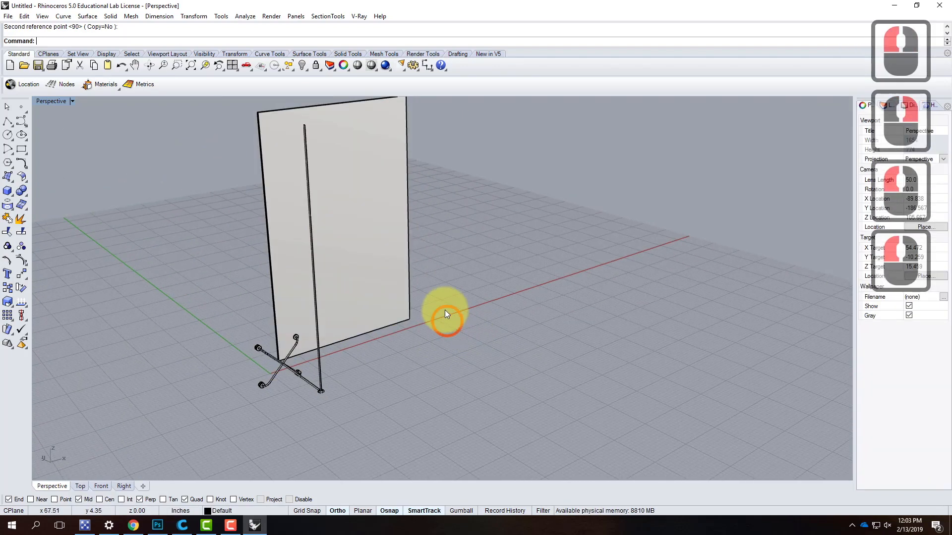
- Show the layer list and select all clamp parts plus the long vertical rod's curve and surface, leaving the panel out
scroll(449, 312, "down", 4)
scroll(436, 310, "up", 3)
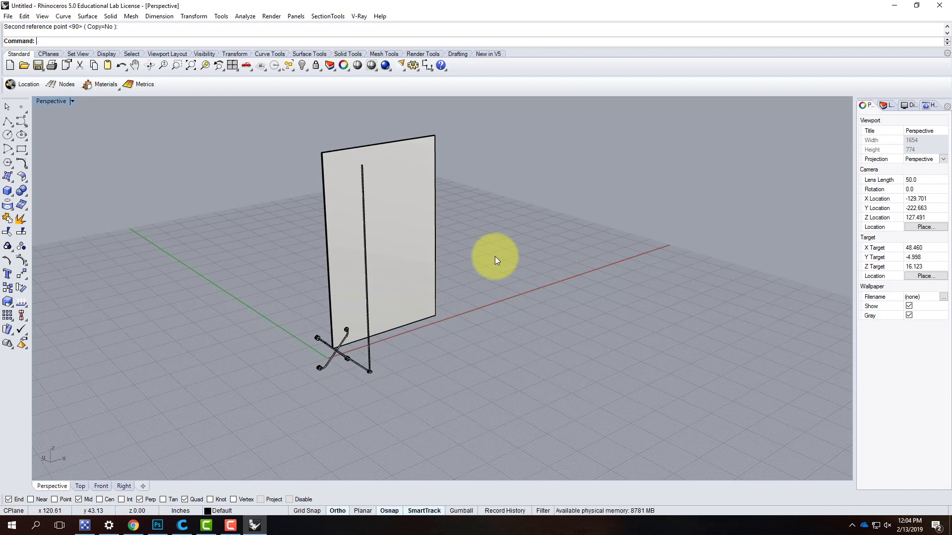
left_click(886, 106)
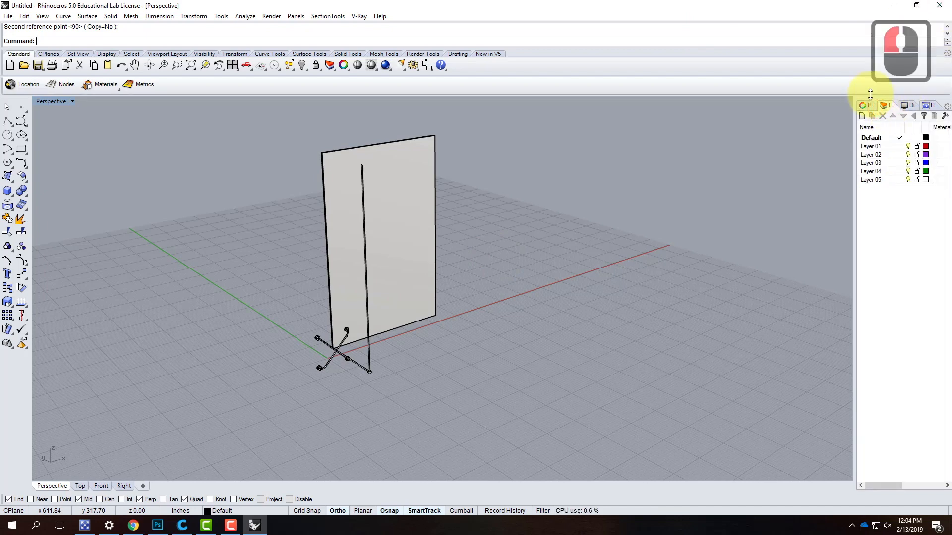
left_click_drag(405, 399, 437, 433)
left_click(370, 353, "shift")
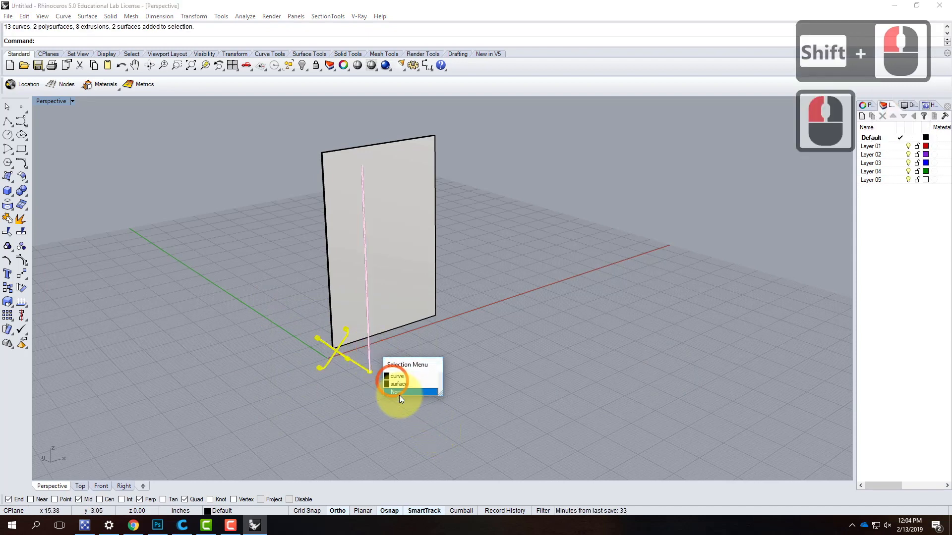
left_click(401, 380, "shift")
left_click(370, 361, "shift")
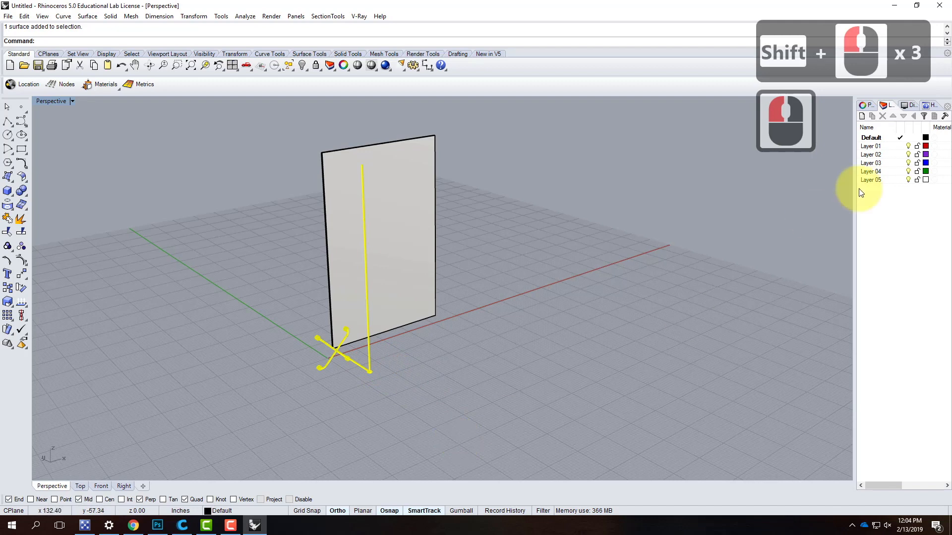
- Rename Layer 01 as Spider Clamp
left_click(858, 147)
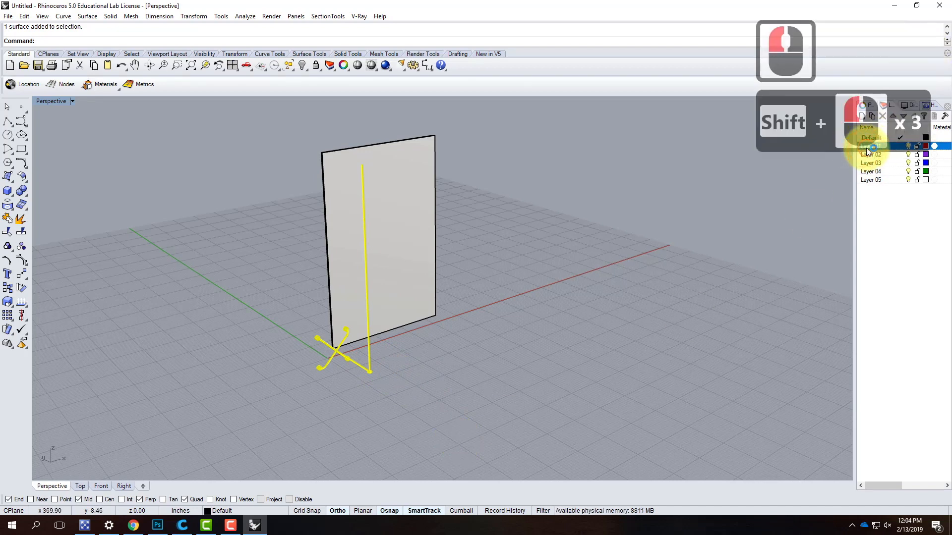
double_click(867, 147)
left_click_drag(886, 148, 847, 146)
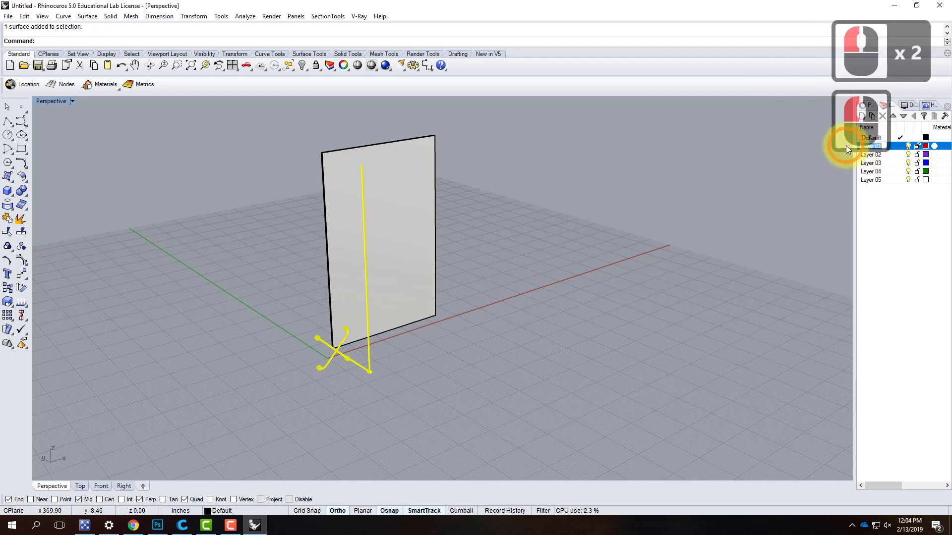
type("S")
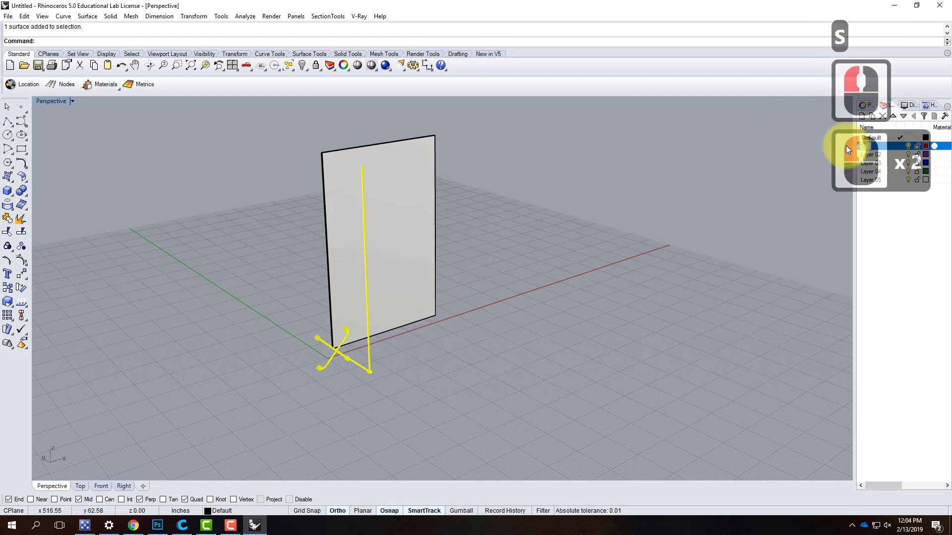
type("pider C")
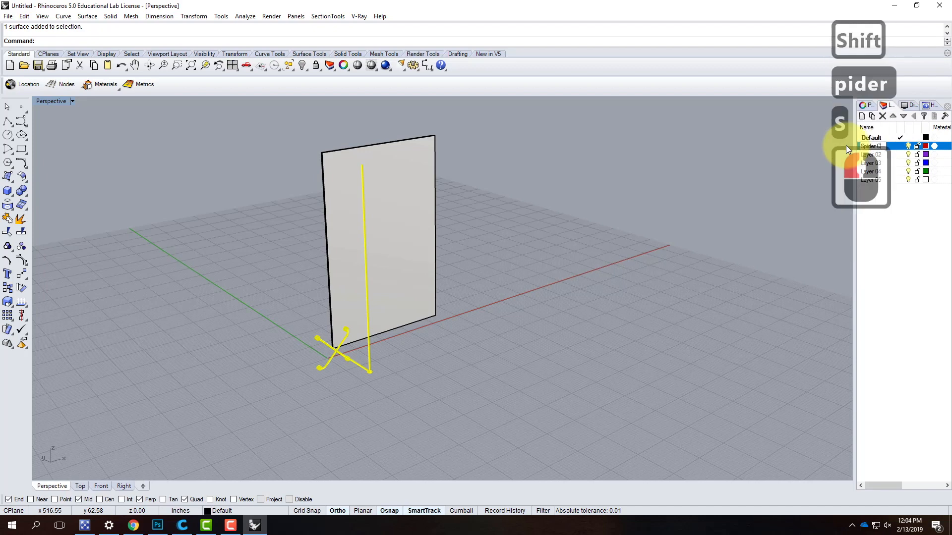
type("lamp")
key("Return")
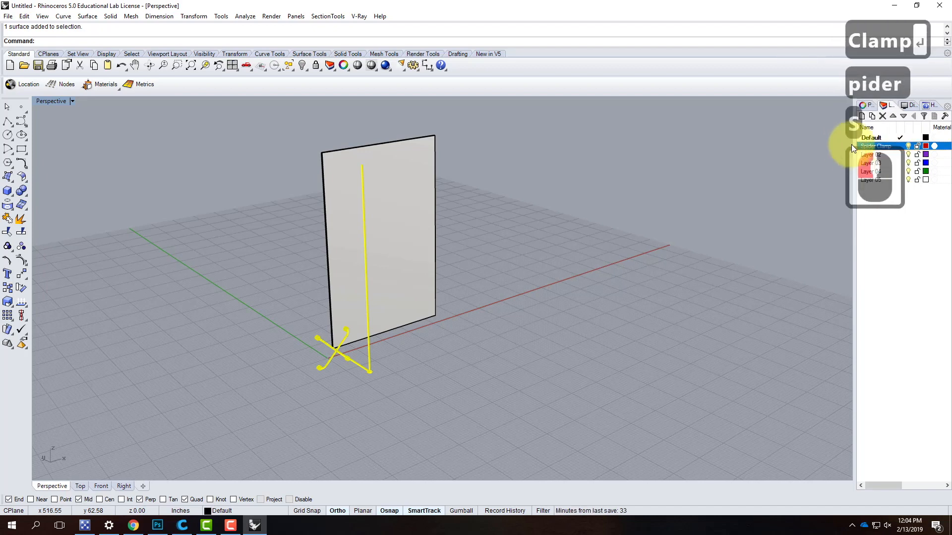
- Move the selected clamp parts and rod to the Spider Clamp layer and check them by switching that layer off and on
right_click(876, 146)
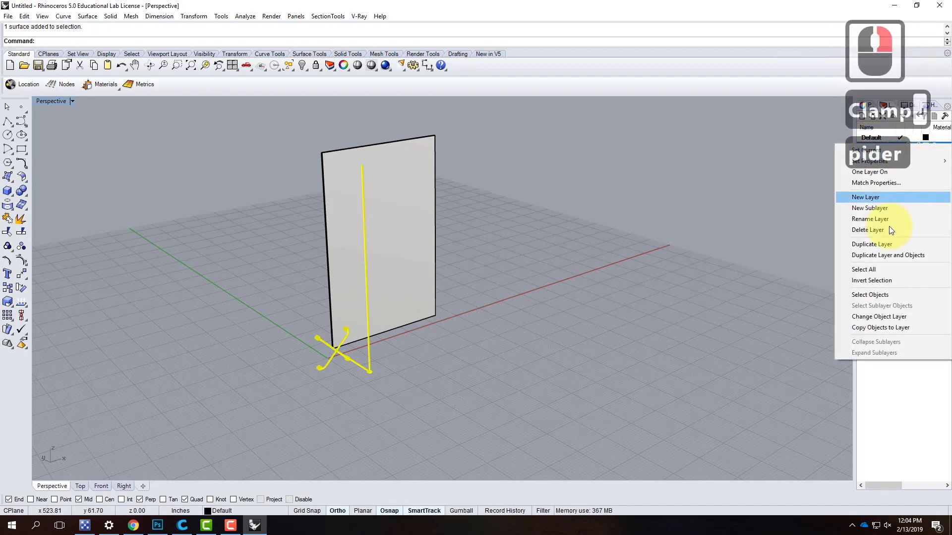
left_click(886, 318)
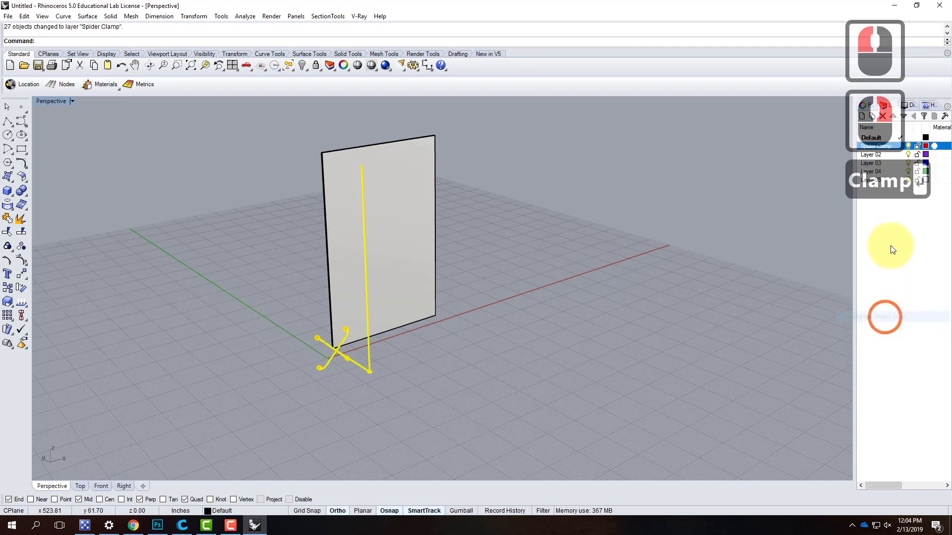
left_click(908, 145)
left_click(909, 146)
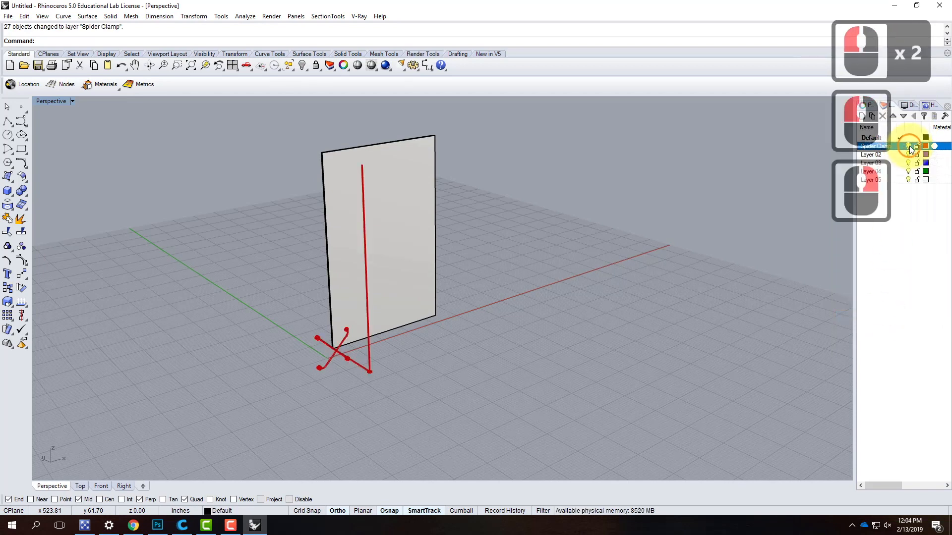
- Select the upright panel and move it to Layer 02
left_click(418, 208)
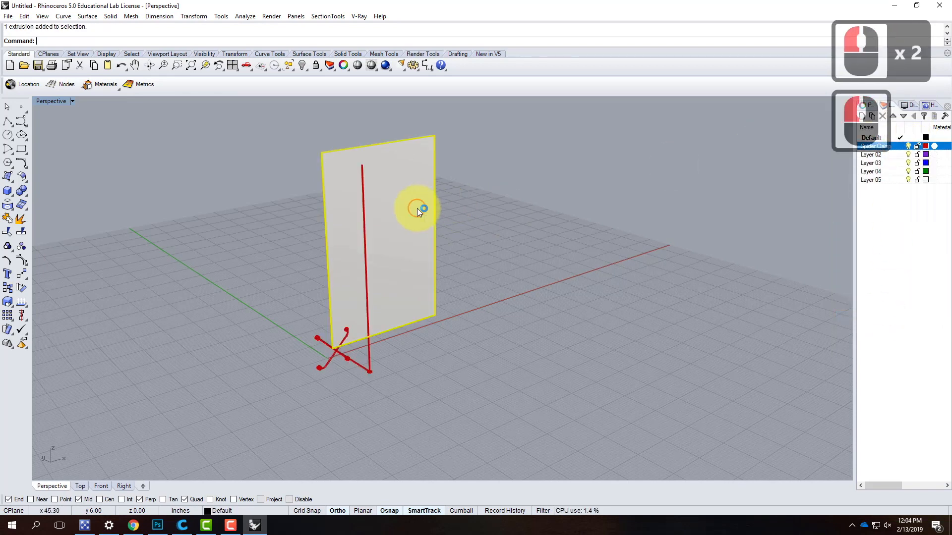
right_click(877, 155)
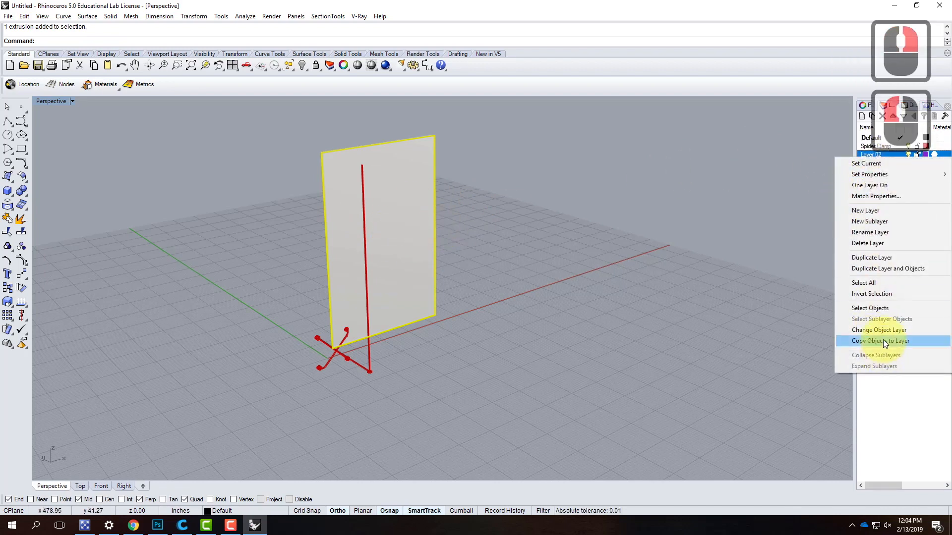
left_click(882, 331)
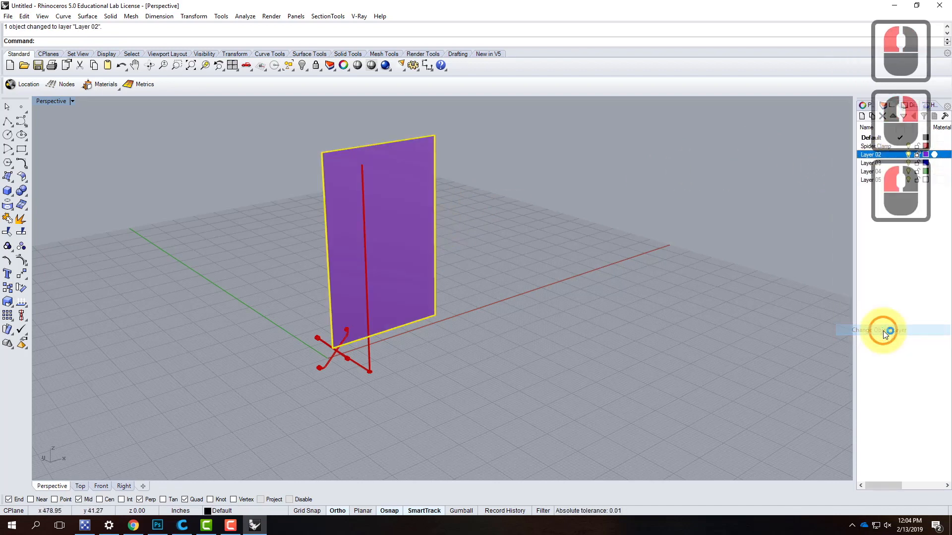
- Rename Layer 02 as Glass Panel
double_click(869, 155)
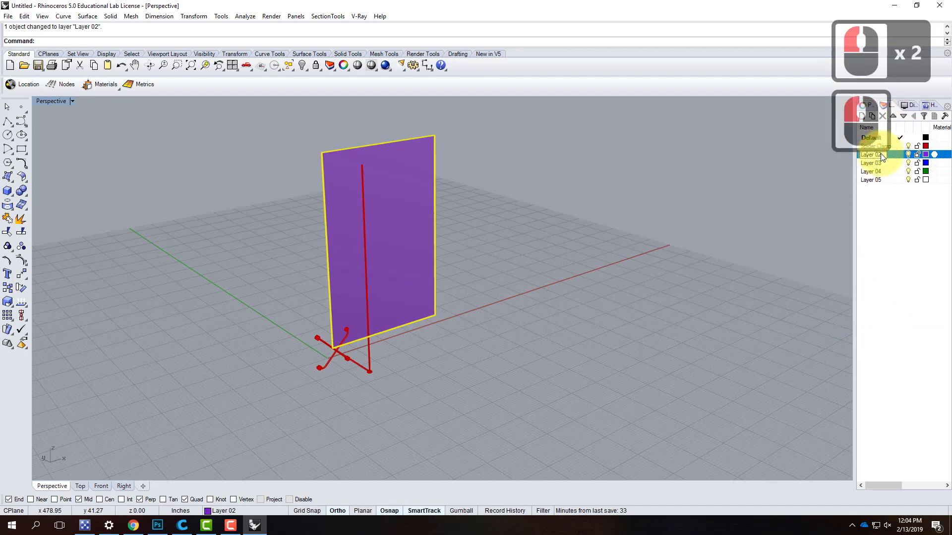
key("ctrl+a")
type("Gla")
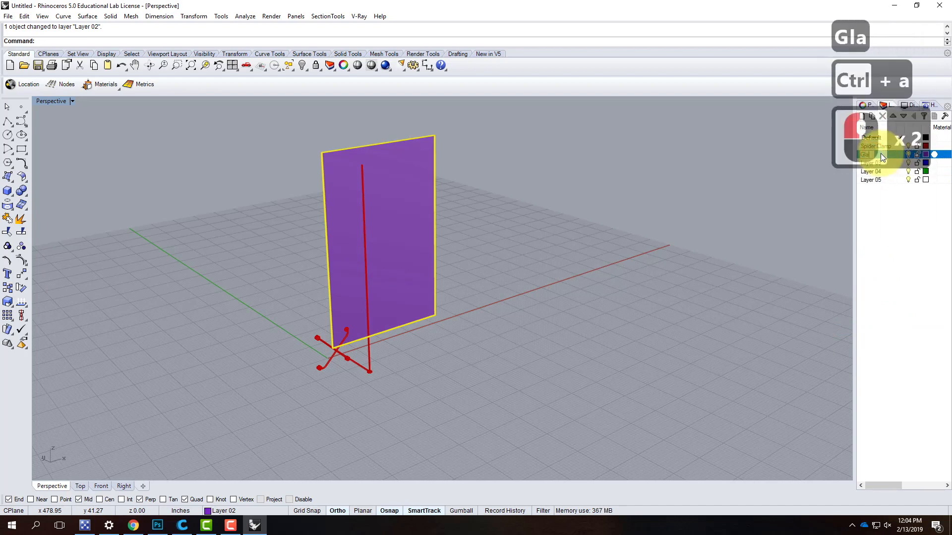
type("ss Panel")
key("Return")
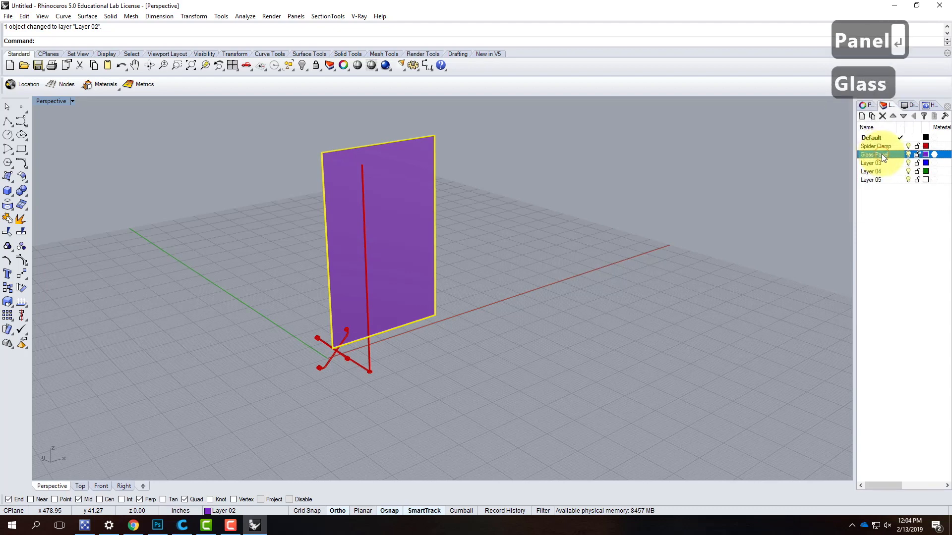
- Rename the panel's layer as Glass and clear the layer selection
left_click(885, 154)
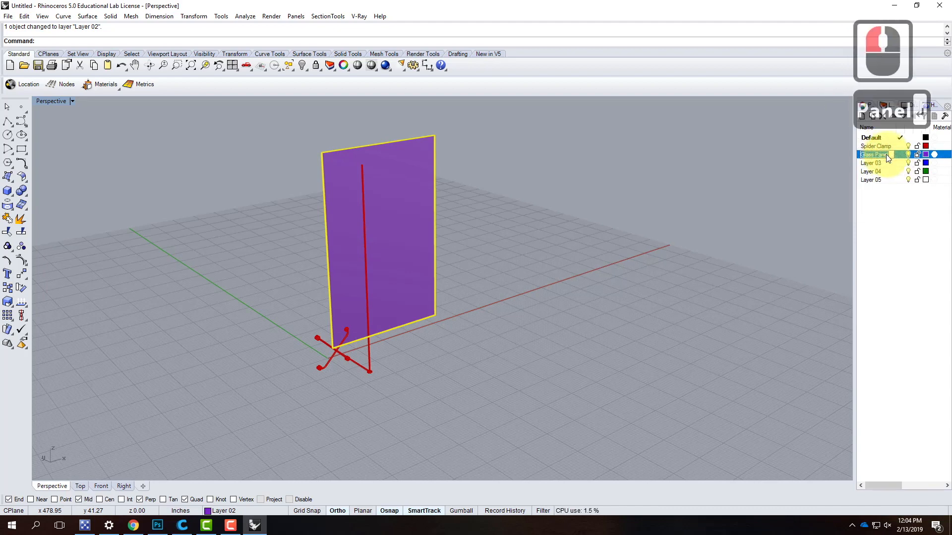
type("Glass")
key("Return")
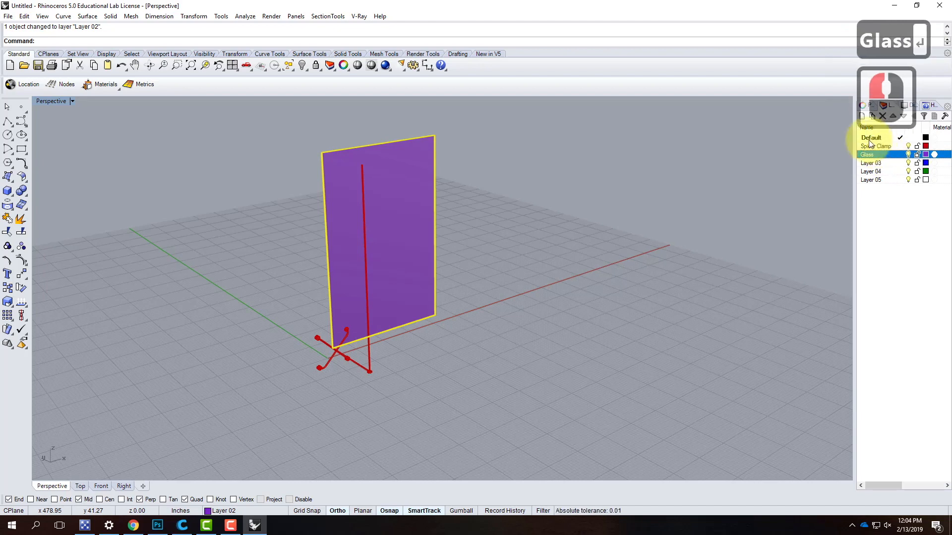
left_click(877, 199)
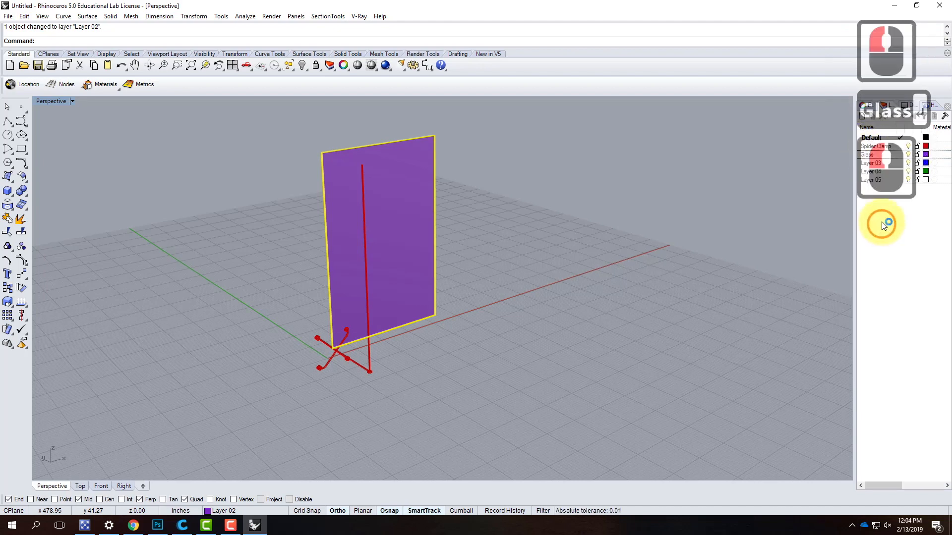
- Rename Layer 03 as Environment
left_click(873, 163)
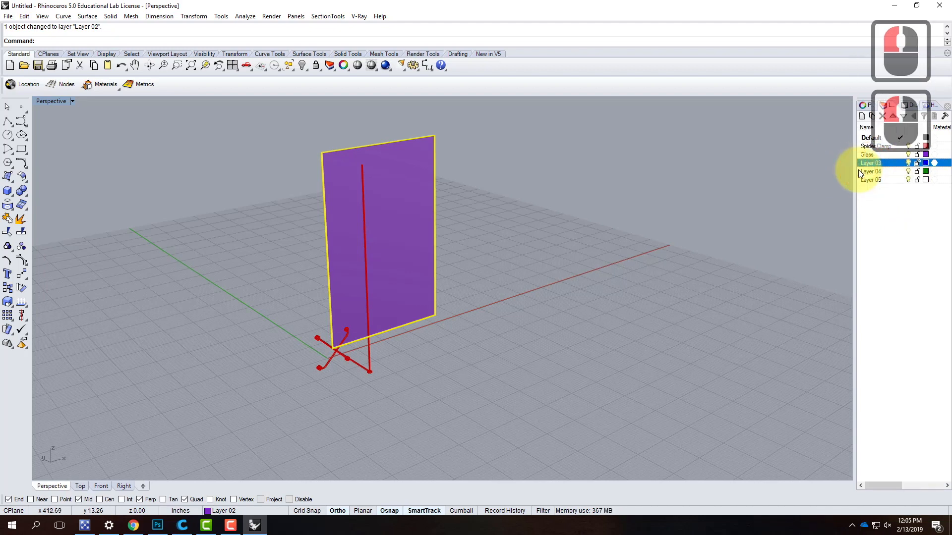
double_click(872, 163)
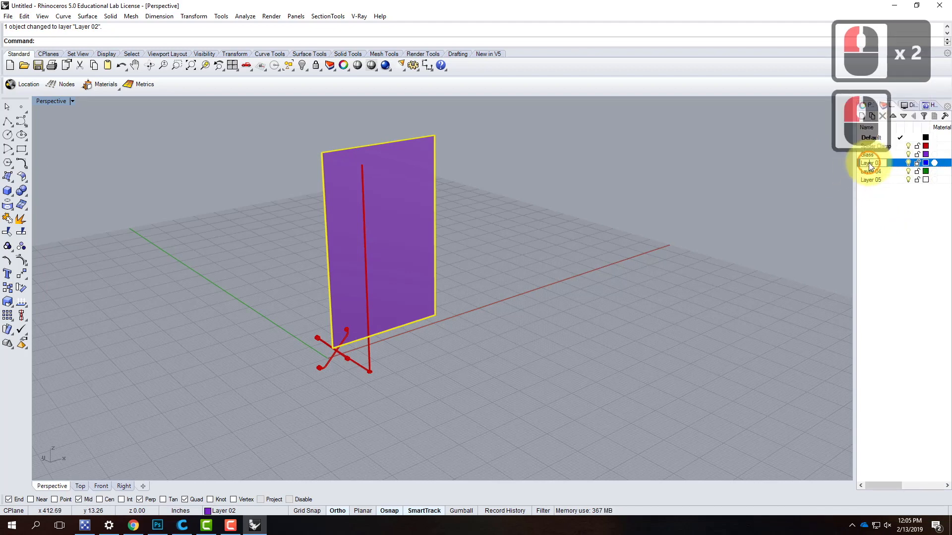
key("ctrl+a")
type("Env")
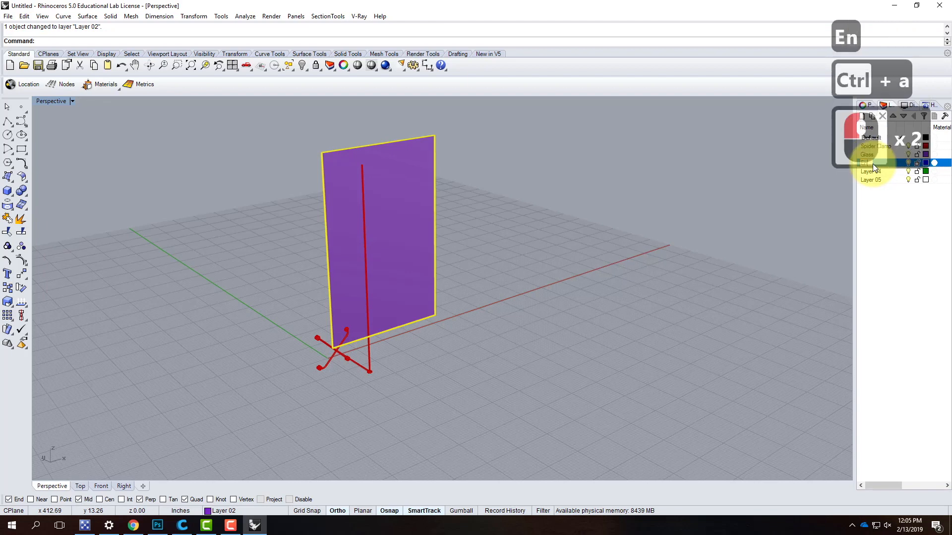
type("ironment")
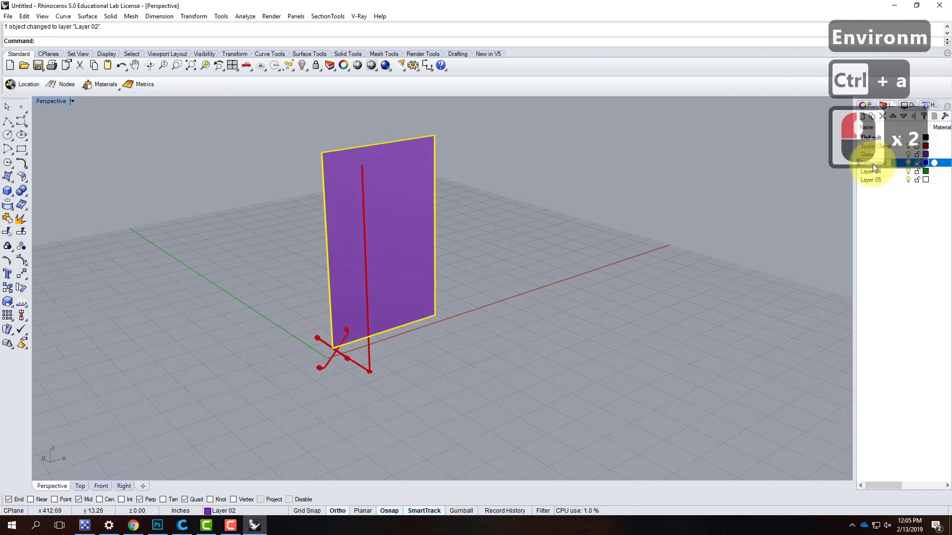
key("Return")
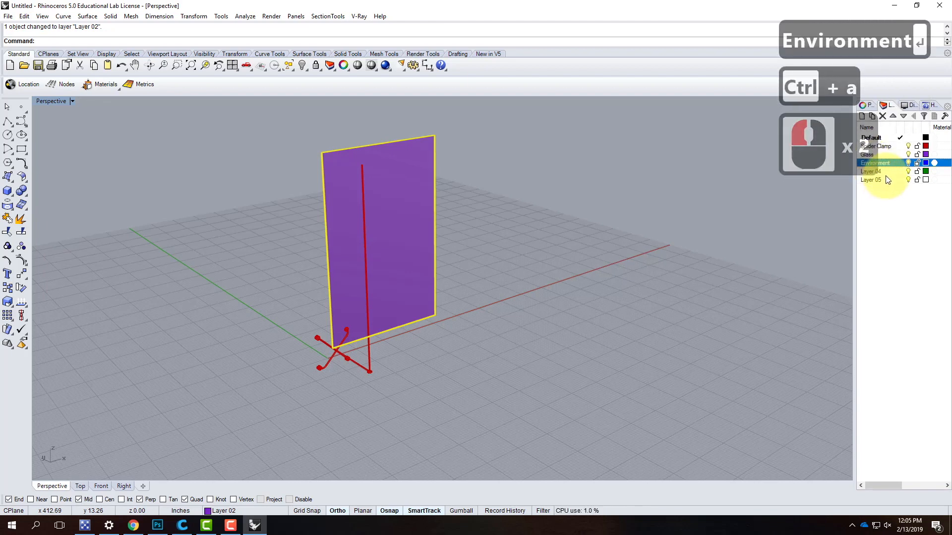
- Rename Layer 04 as Light
left_click(886, 172)
double_click(877, 172)
left_click(816, 165)
type("Lig")
key("BackSpace")
key("BackSpace")
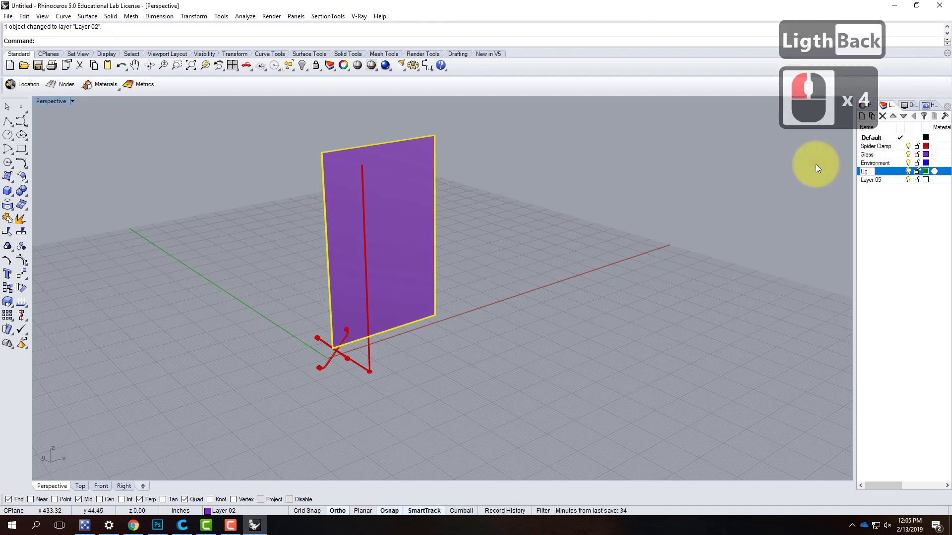
type("ht")
key("Return")
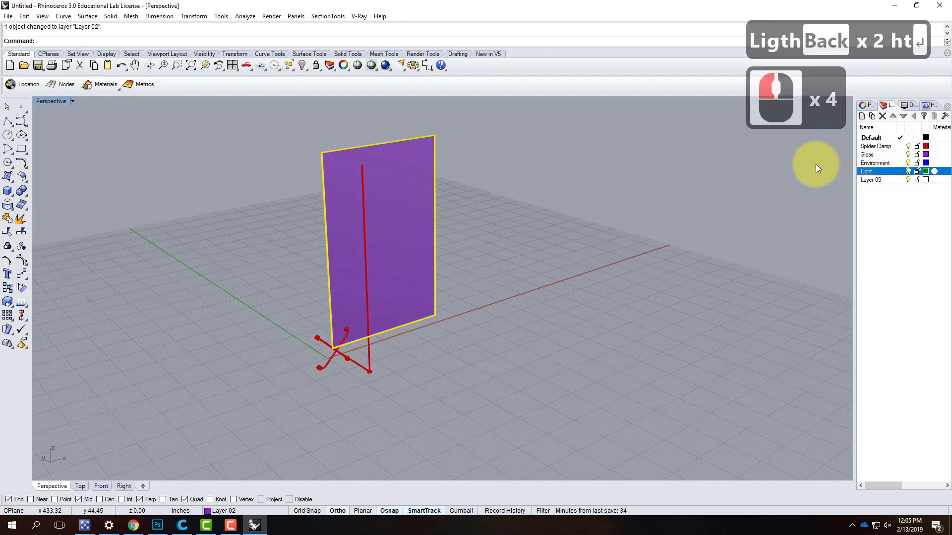
- Make Layer 05 the current layer and rename it as IP
left_click(876, 180)
left_click(900, 180)
left_click(880, 180)
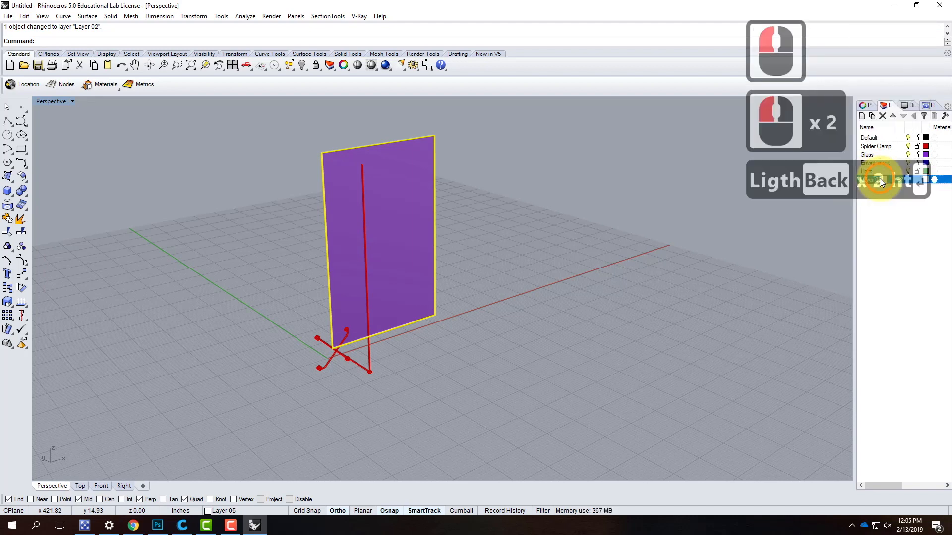
type("IP")
key("Return")
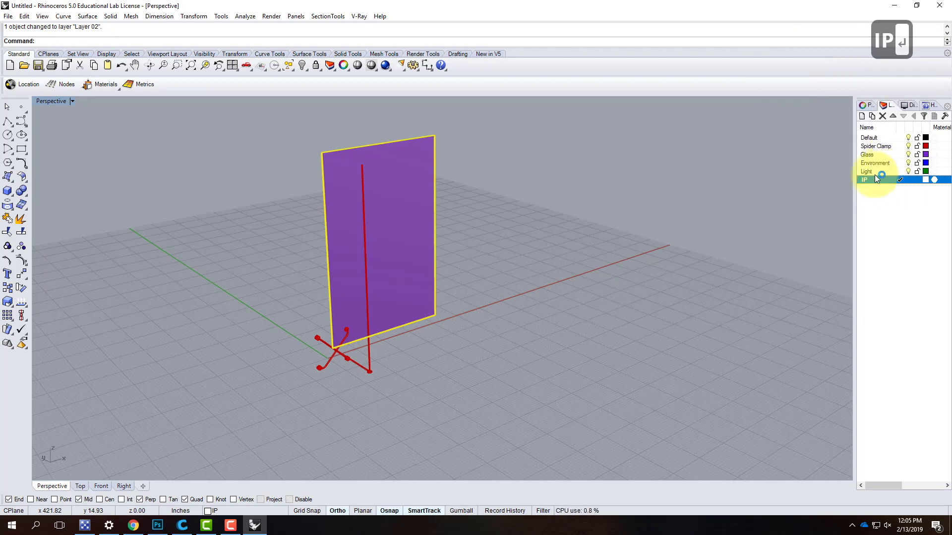
- Nest the Light and IP layers under the Environment layer as sublayers and deselect the panel
key("shift")
left_click(873, 171, "shift")
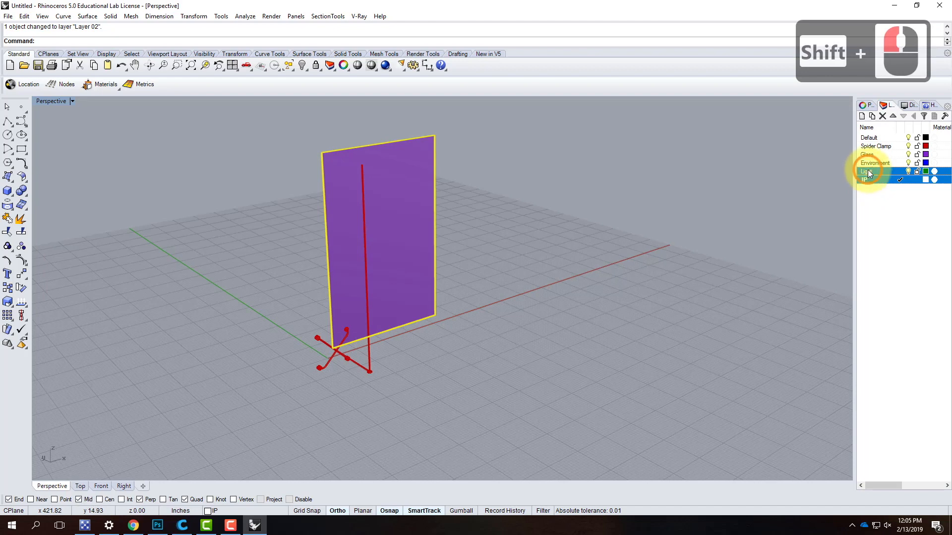
left_click(876, 163, "shift")
left_click_drag(881, 165, 880, 162)
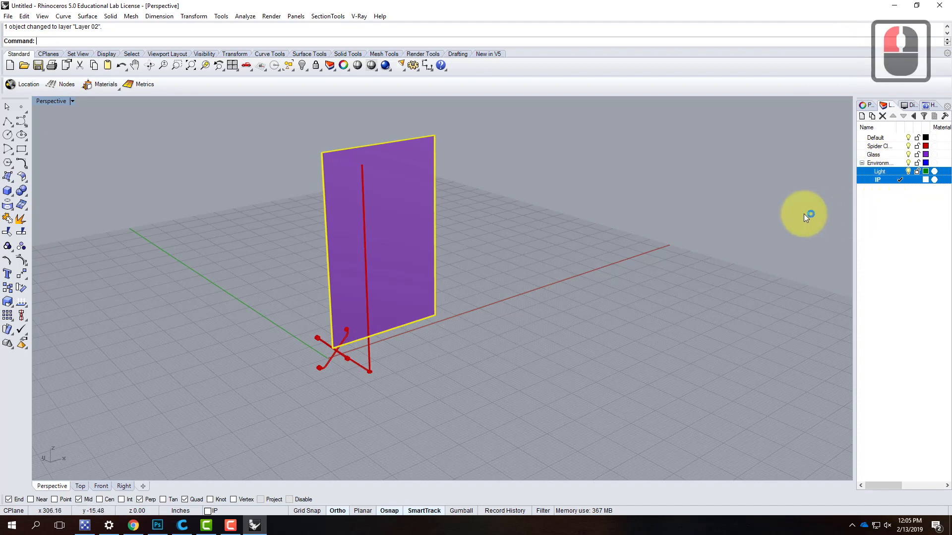
left_click(755, 204)
left_click(364, 258)
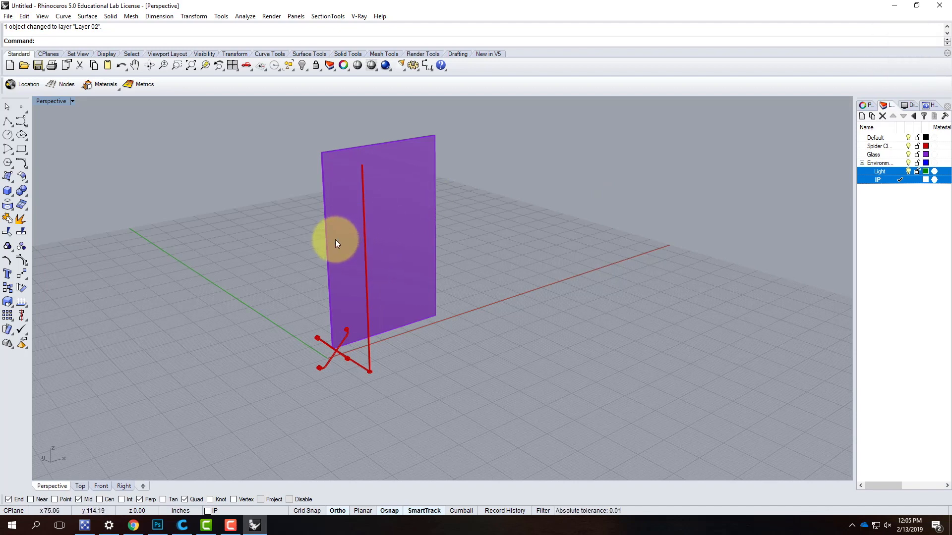
- Load the VRayForRhinoV4_tb toolbar file from the Resources folder of the college district OneDrive through the toolbar layout options
left_click(220, 16)
left_click(221, 17)
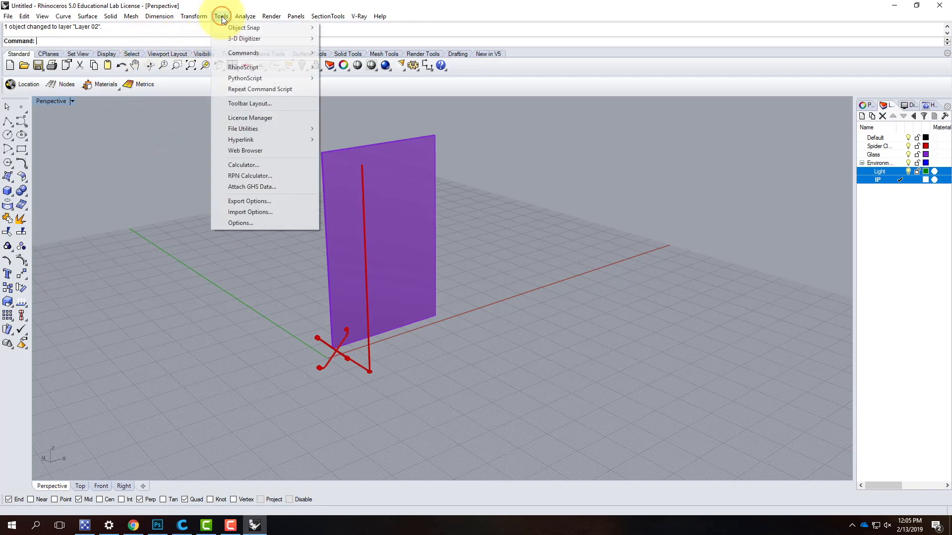
left_click(226, 104)
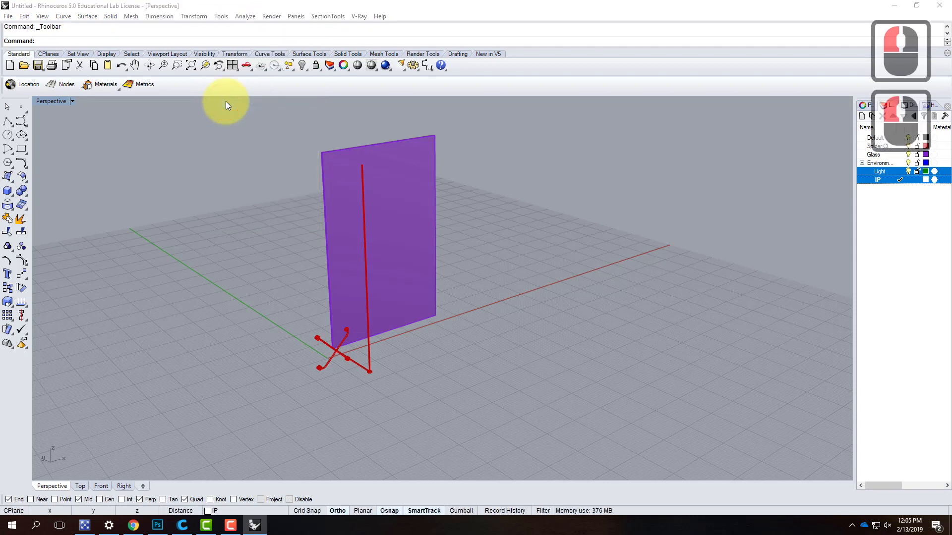
left_click(440, 149)
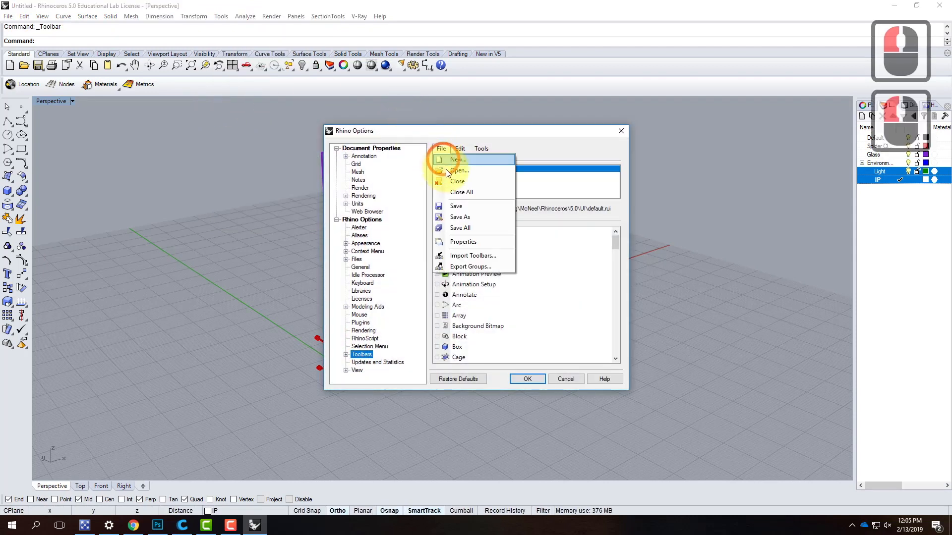
left_click(447, 169)
left_click(367, 258)
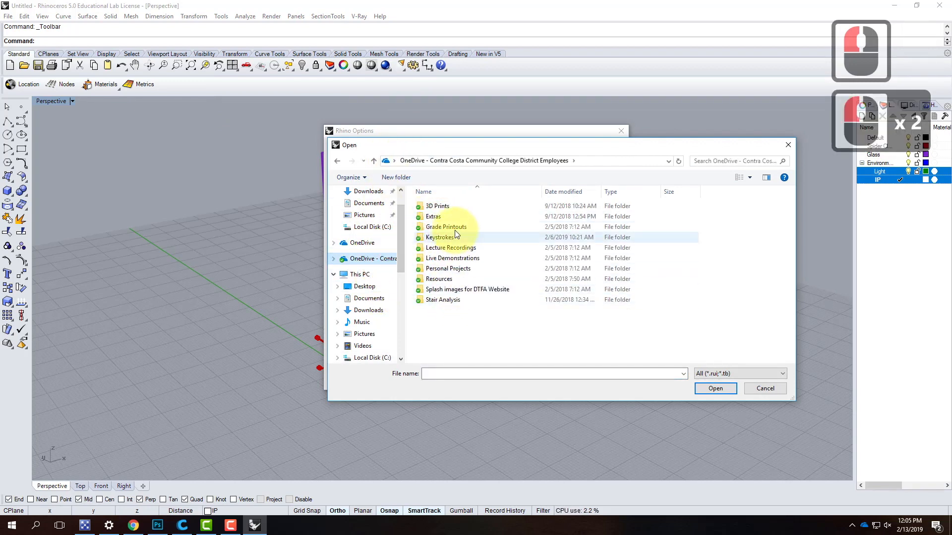
double_click(453, 279)
left_click(447, 330)
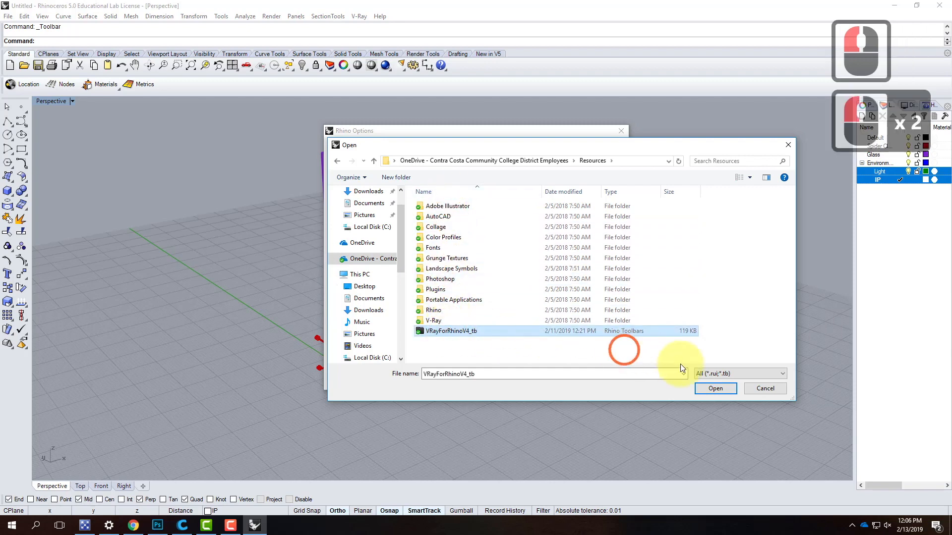
double_click(717, 389)
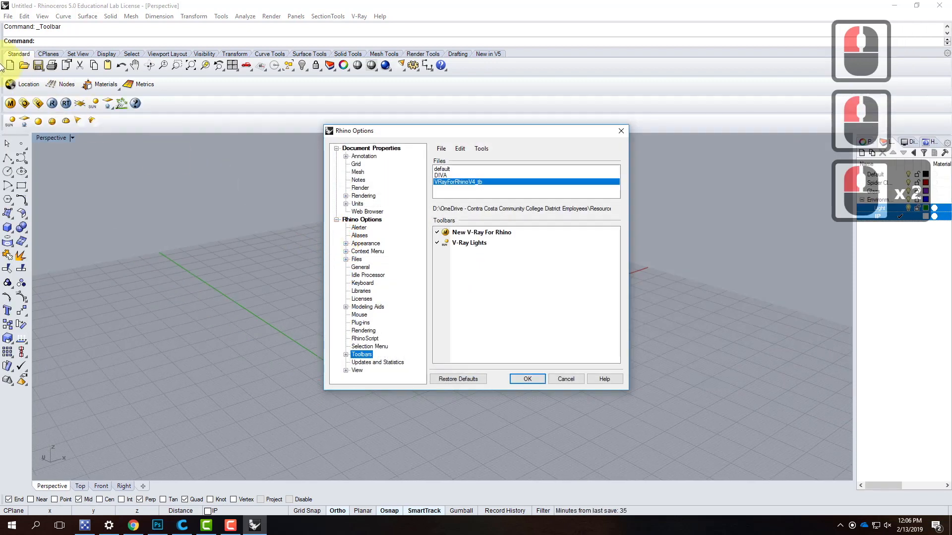
- Accept the toolbar options and add a V-Ray infinite plane to the IP layer
left_click(528, 379)
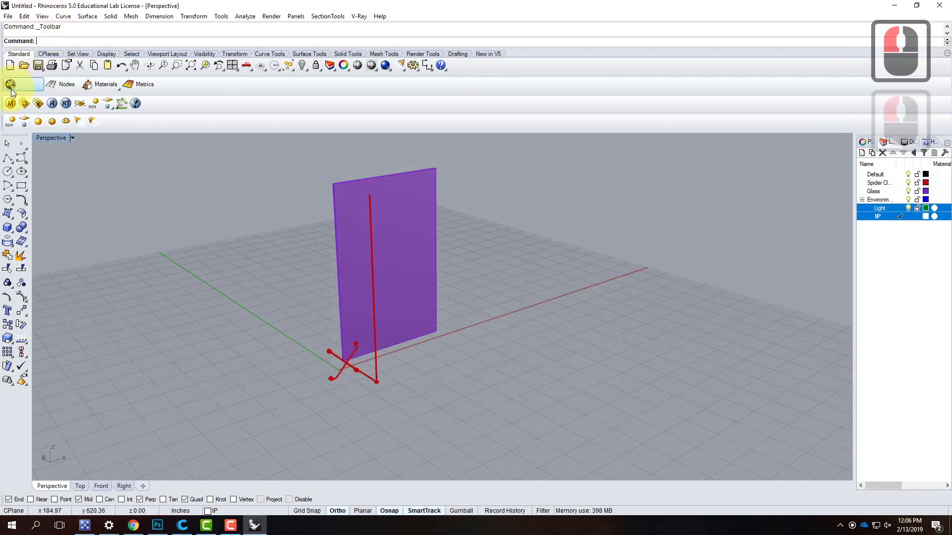
left_click(79, 103)
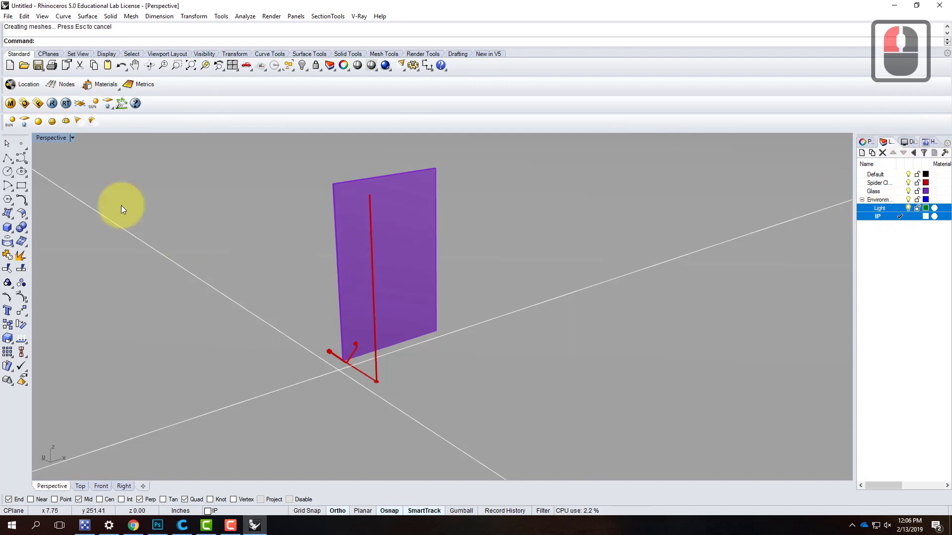
- Move the infinite plane vertically down about 8 inches, below the spider clamp, and deselect it
left_click(557, 295)
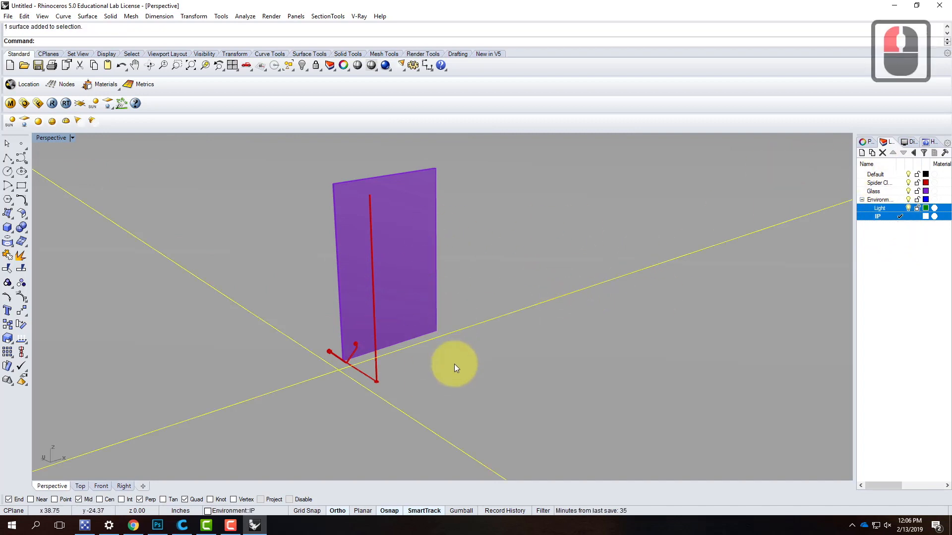
type("move")
key("Return")
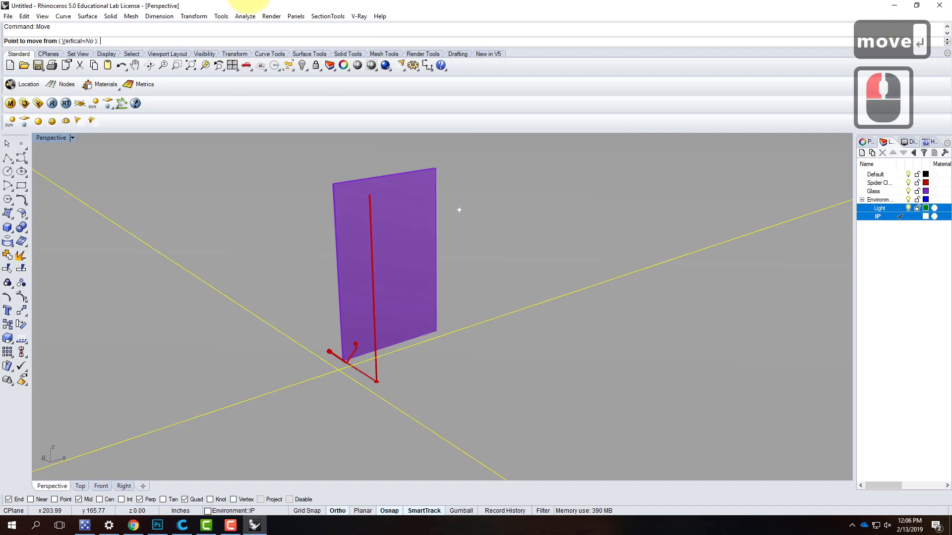
left_click(74, 42)
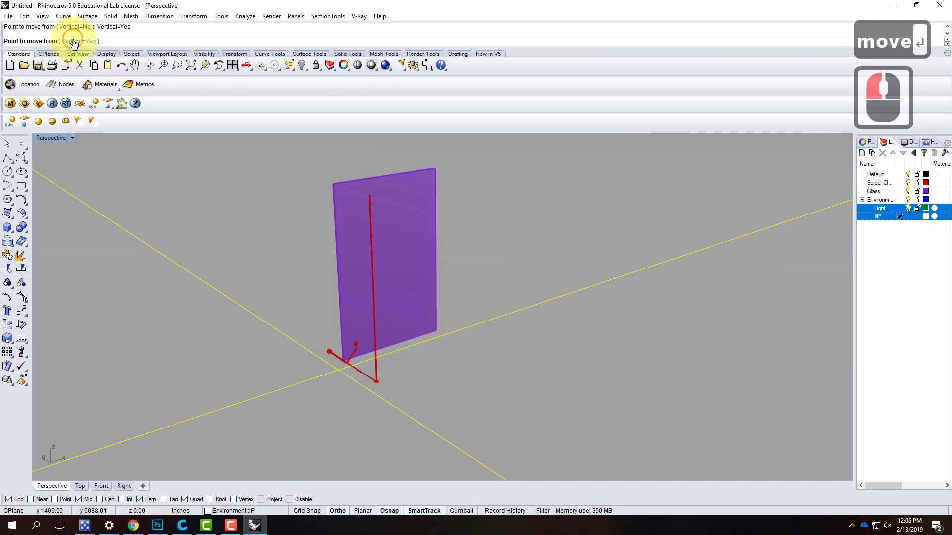
left_click(632, 339)
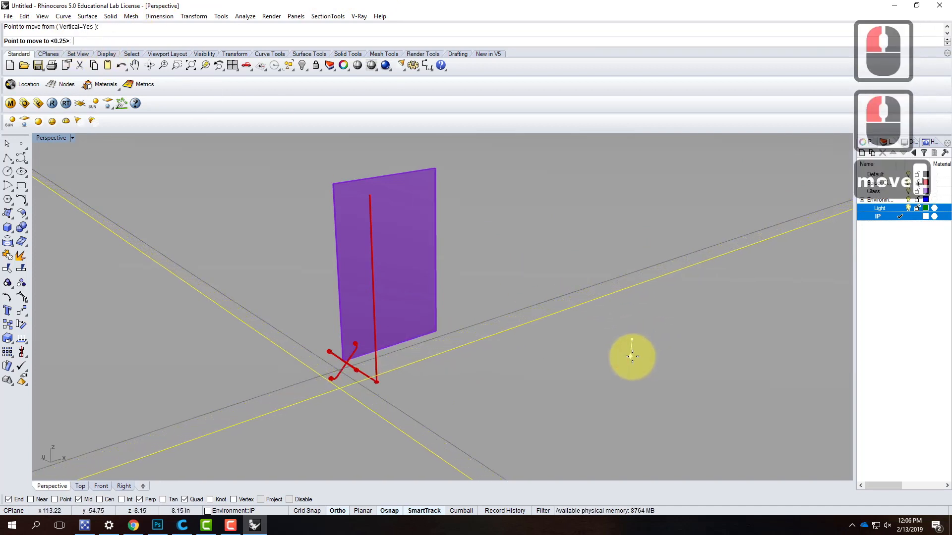
left_click(496, 402)
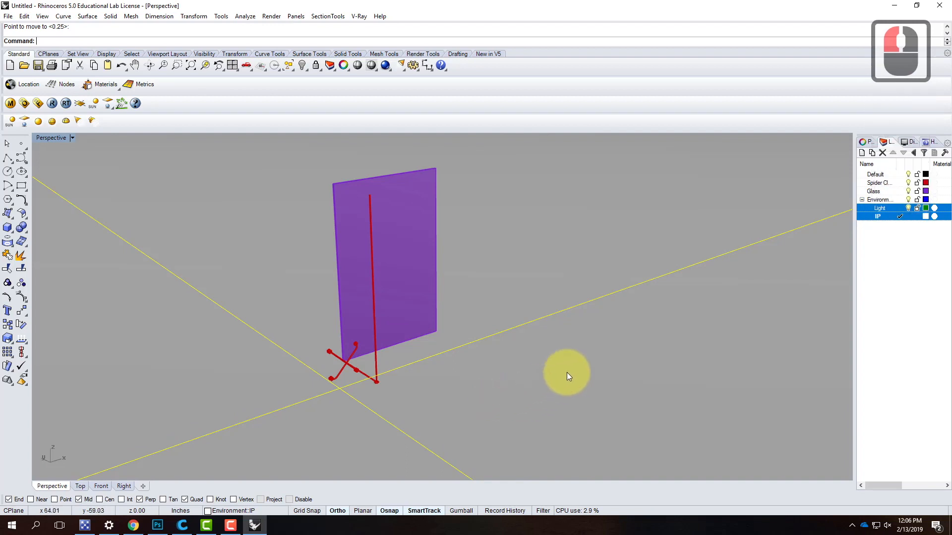
key("Escape")
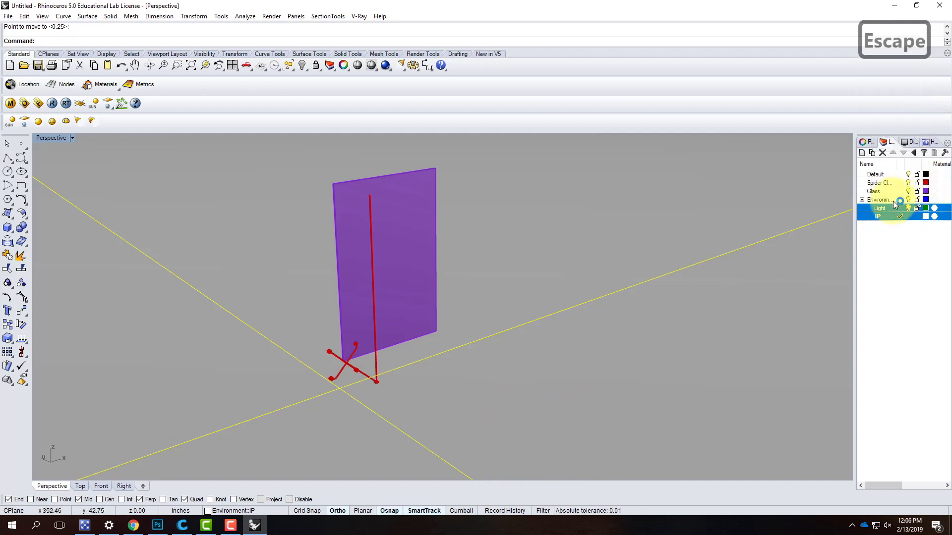
- Make Spider Clamp the current layer and lock the IP layer so the infinite plane cannot be selected
left_click(898, 183)
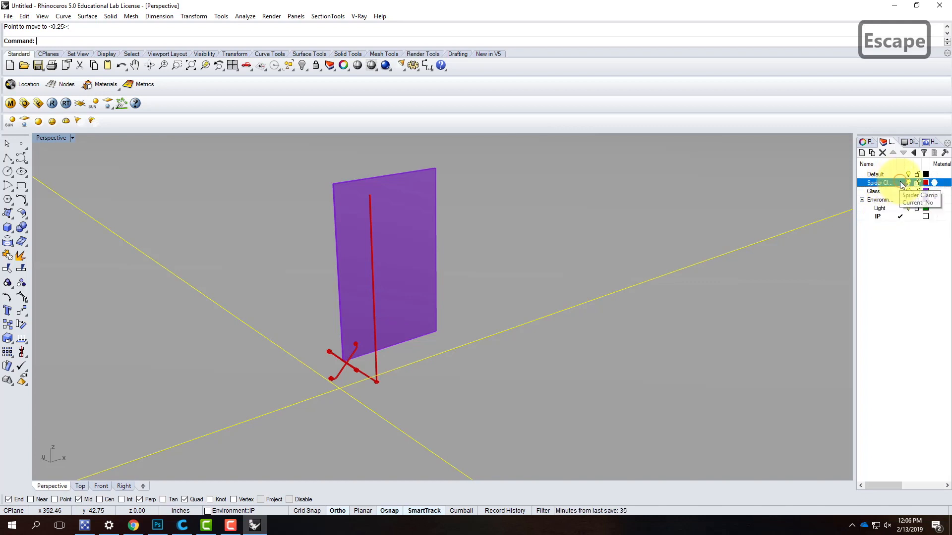
left_click(901, 183)
left_click(916, 216)
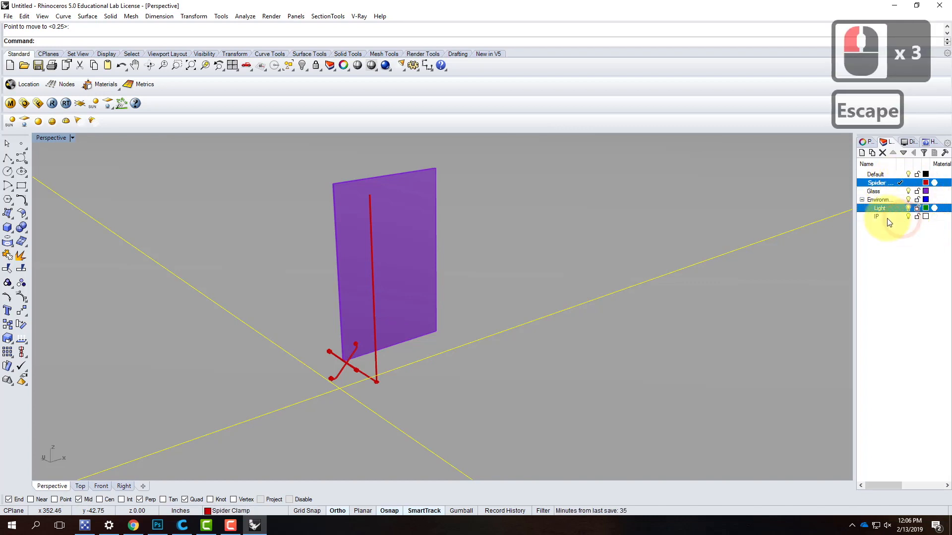
left_click(935, 235)
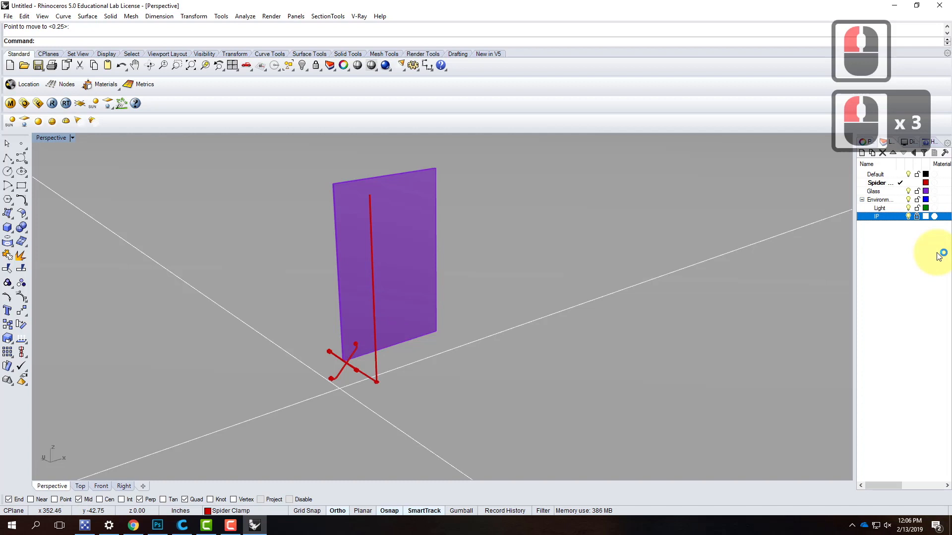
left_click(551, 263)
left_click(502, 397)
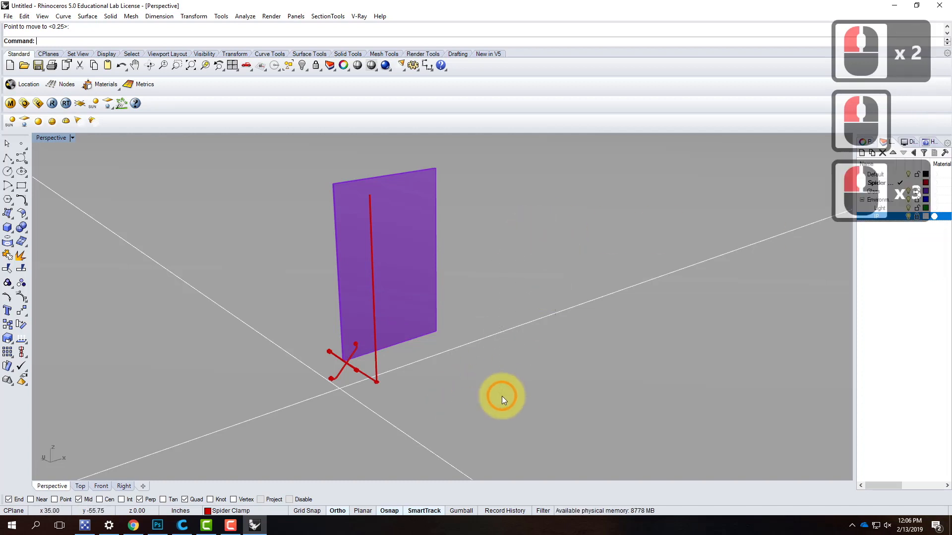
- Make Light the current layer and draw a guide box about 31 inches high beside the spider clamp
left_click(898, 208)
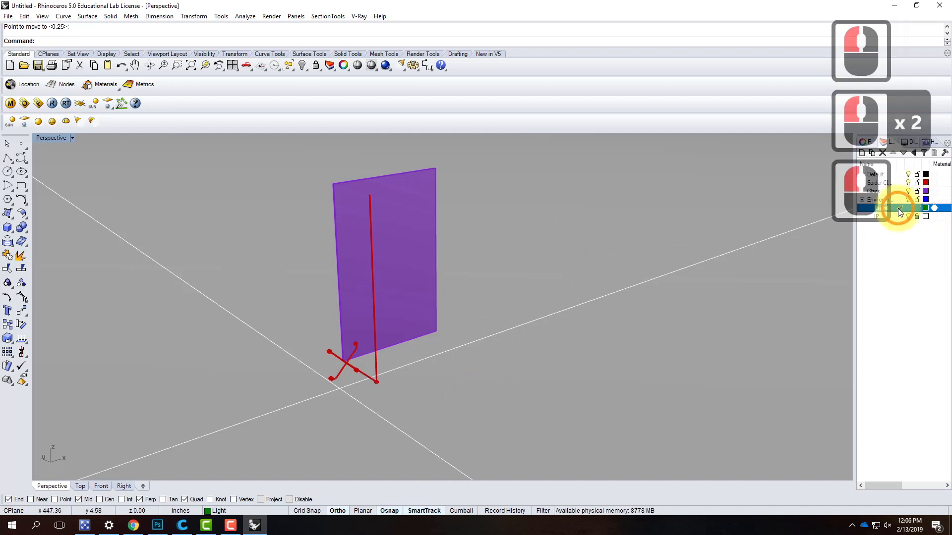
left_click(10, 233)
left_click(285, 386)
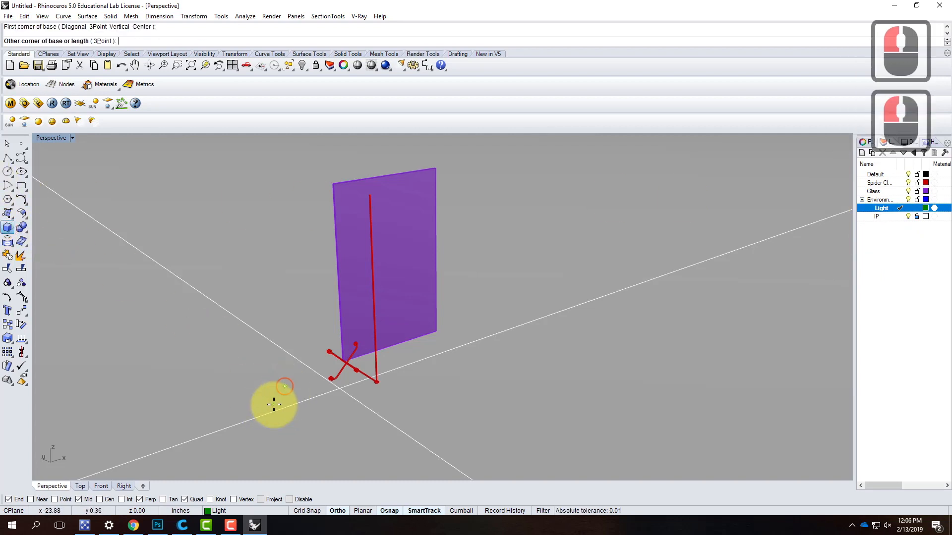
left_click(270, 451)
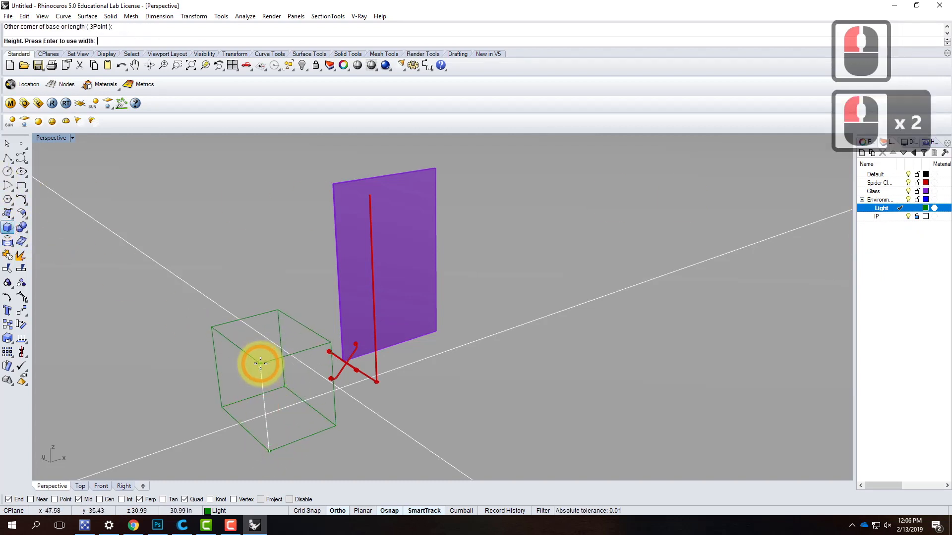
- Create a directional light along the guide box's diagonal, starting from its outer top corner
right_click(250, 185)
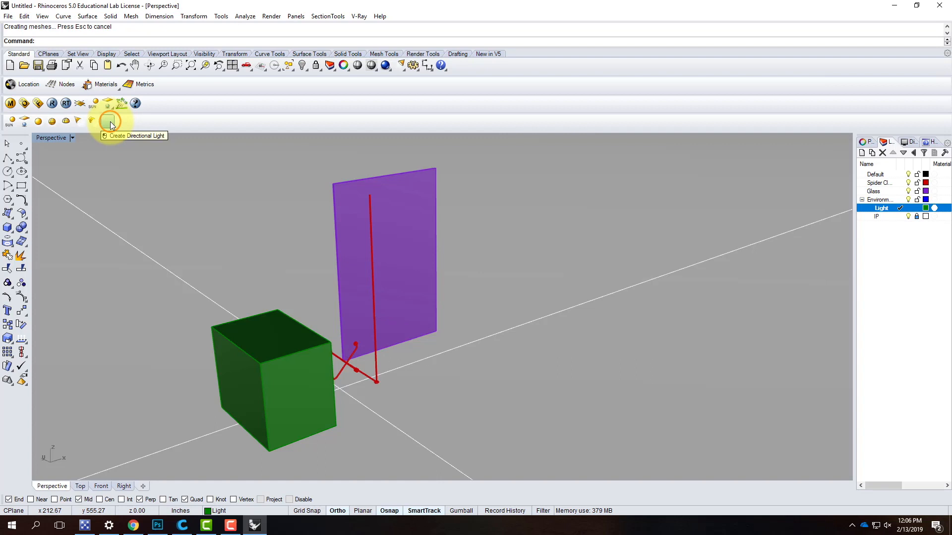
left_click(297, 452)
right_click_drag(310, 404, 339, 275)
left_click(228, 261)
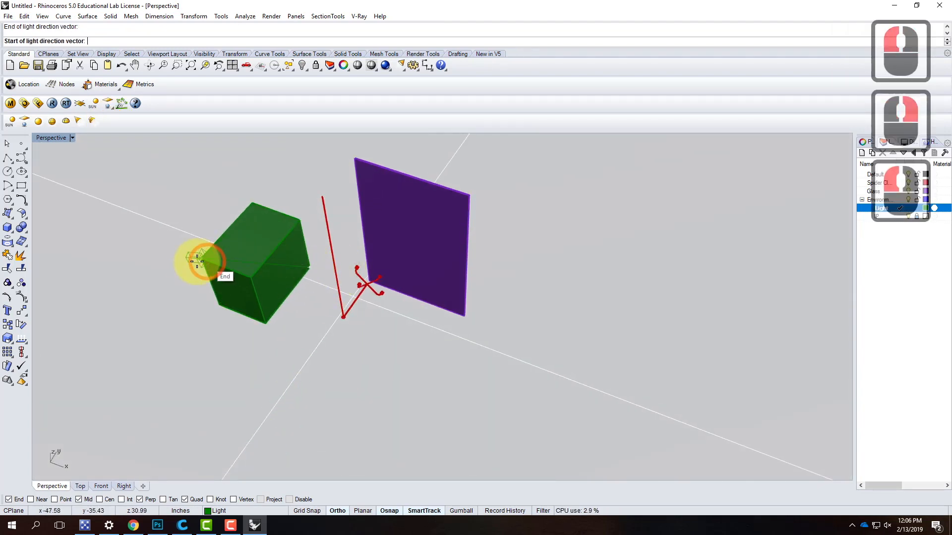
left_click(201, 264)
- Delete the guide box, keeping the directional light
right_click_drag(206, 302, 239, 297)
left_click(239, 298)
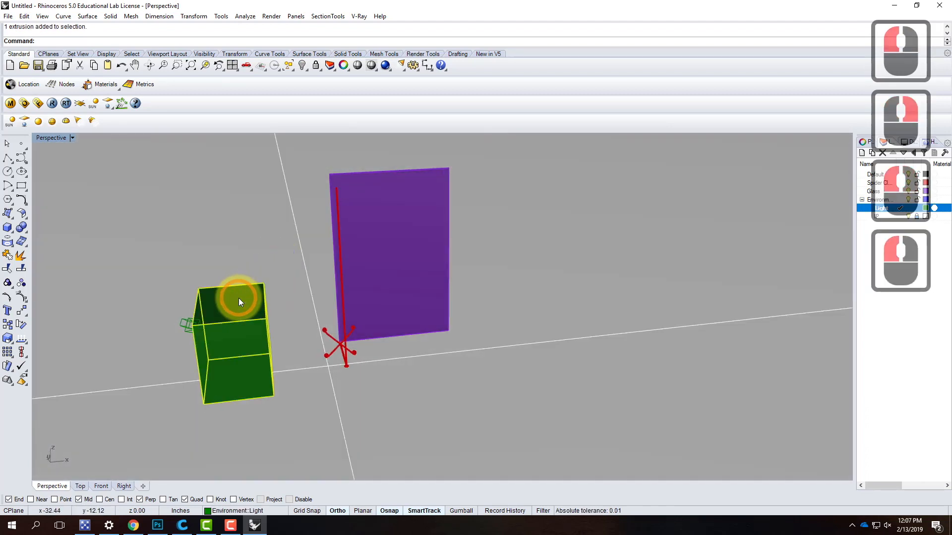
key("Delete")
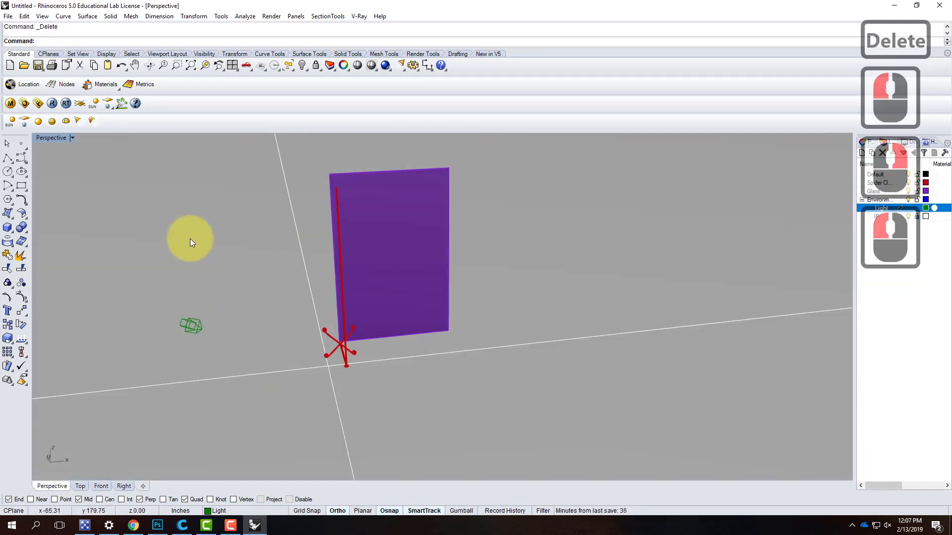
- Preview the Perspective view in Rendered display mode, return it to Shaded and check the light's direction
left_click(74, 140)
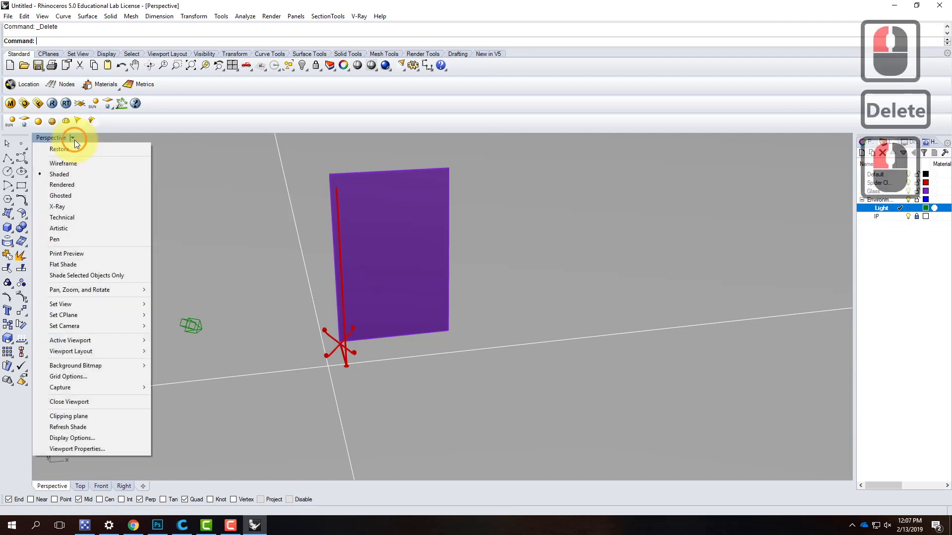
left_click(73, 185)
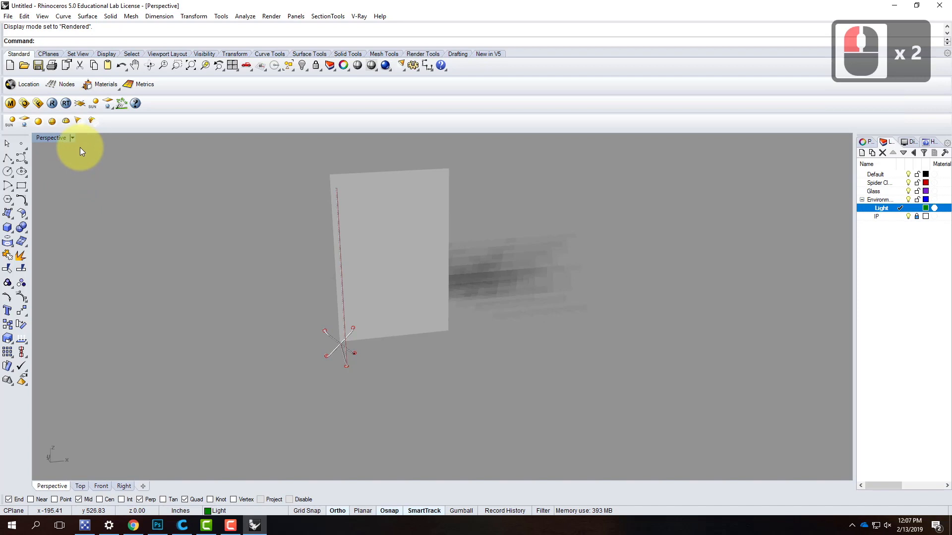
left_click(73, 139)
left_click(68, 175)
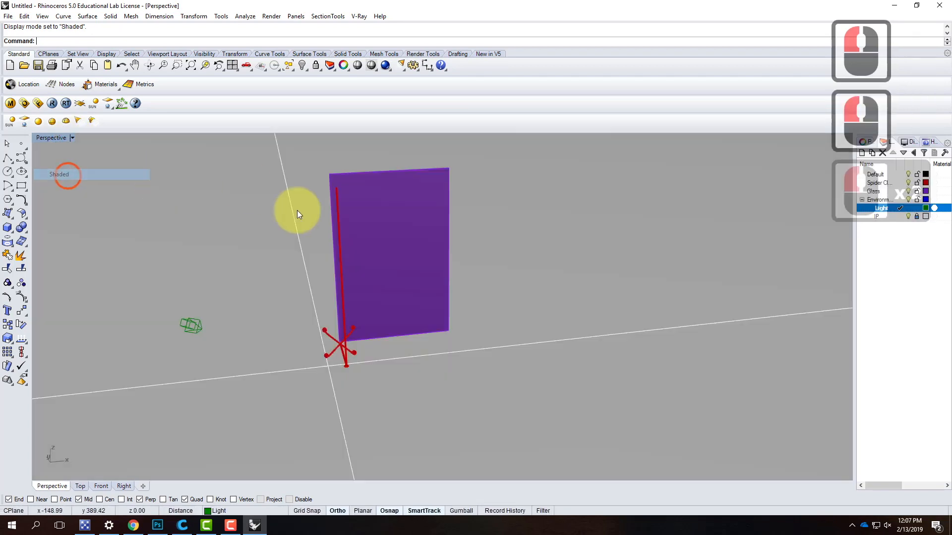
right_click_drag(491, 325, 442, 301)
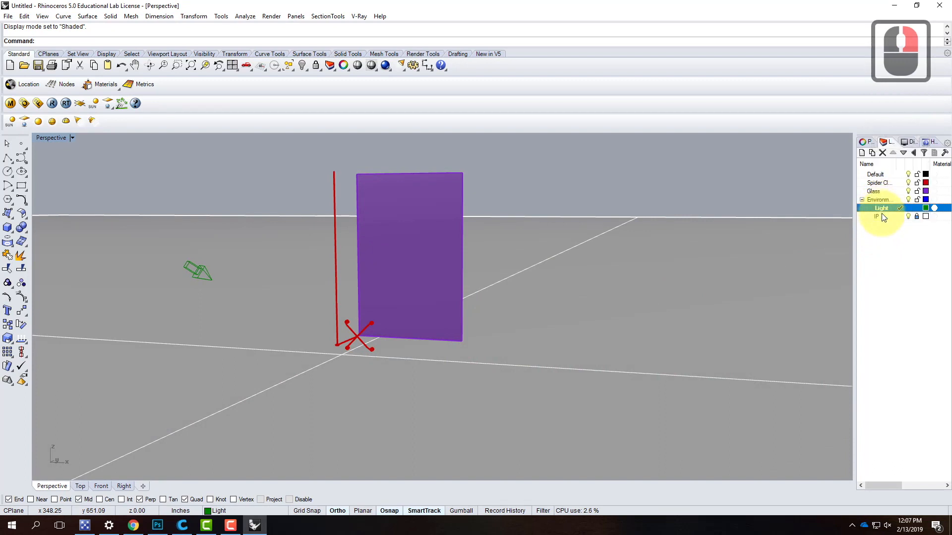
left_click(879, 184)
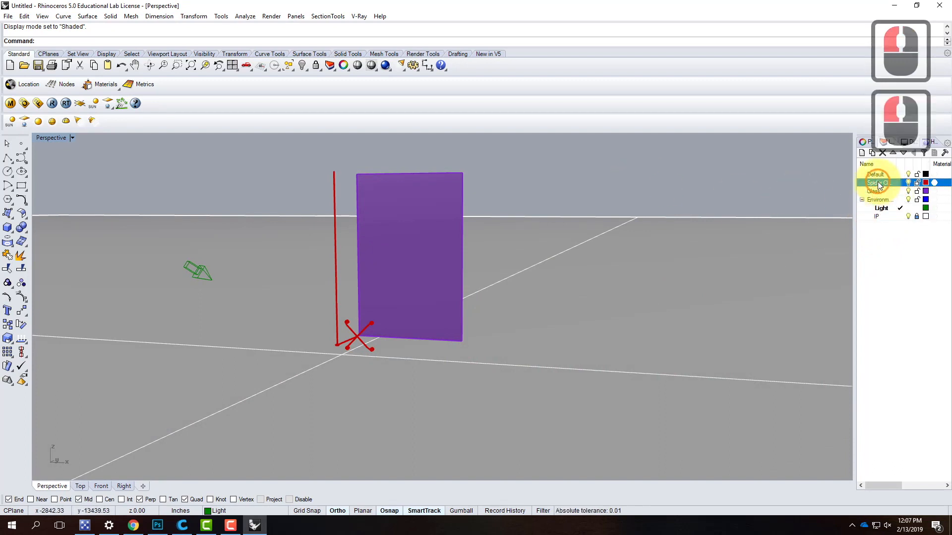
double_click(880, 193)
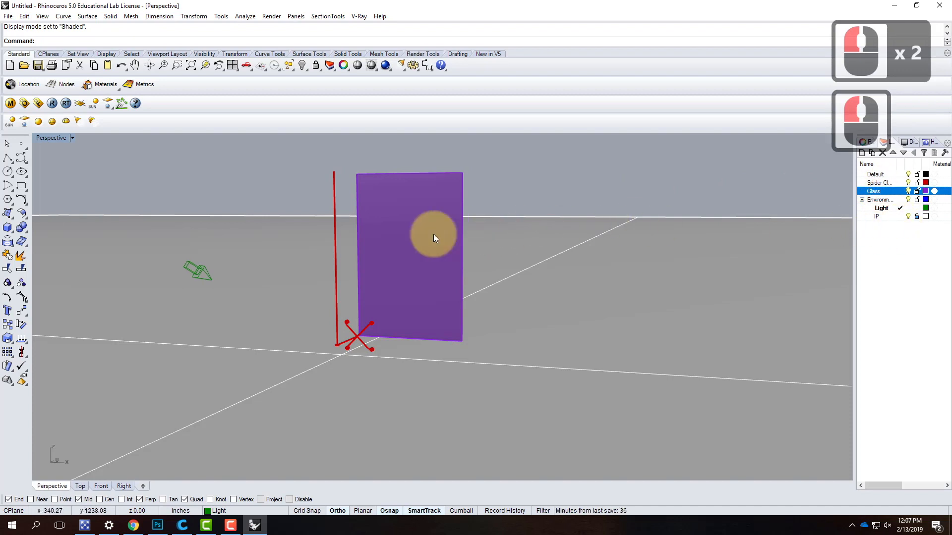
right_click_drag(361, 236, 404, 272)
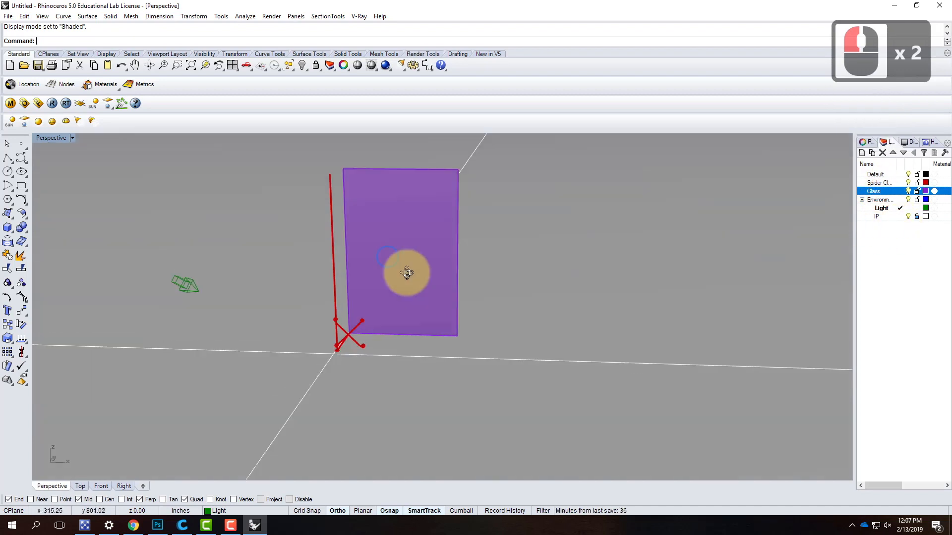
- Open the V-Ray material editor and select Scene Materials in the materials list
left_click(10, 104)
left_click(34, 143)
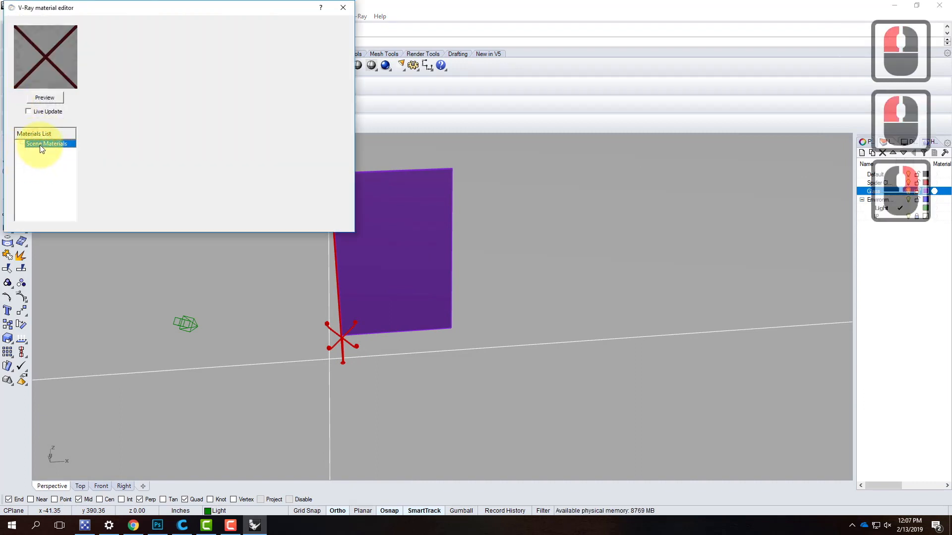
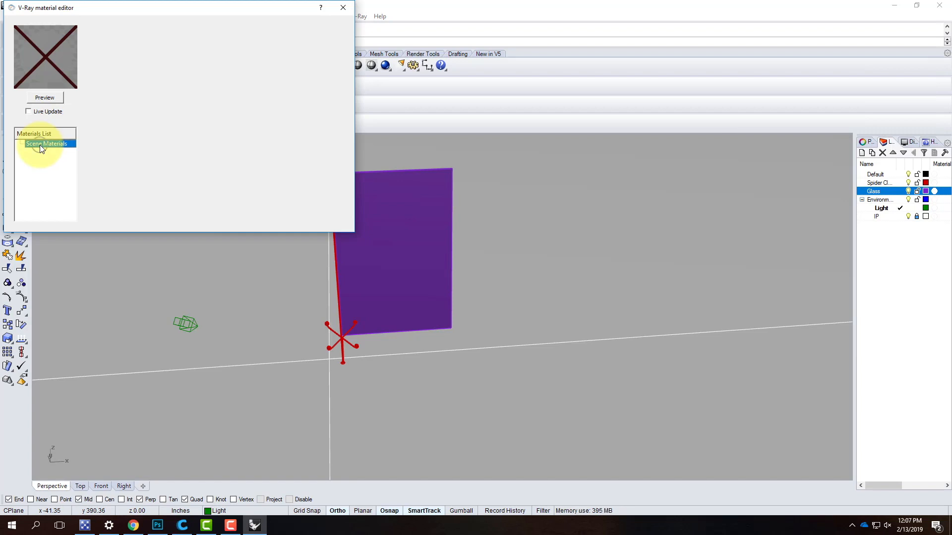
- Create a Standard V-Ray material and set its diffuse color to blue with RGB 2, 110, 204
right_click(40, 145)
mouse_move(82, 153)
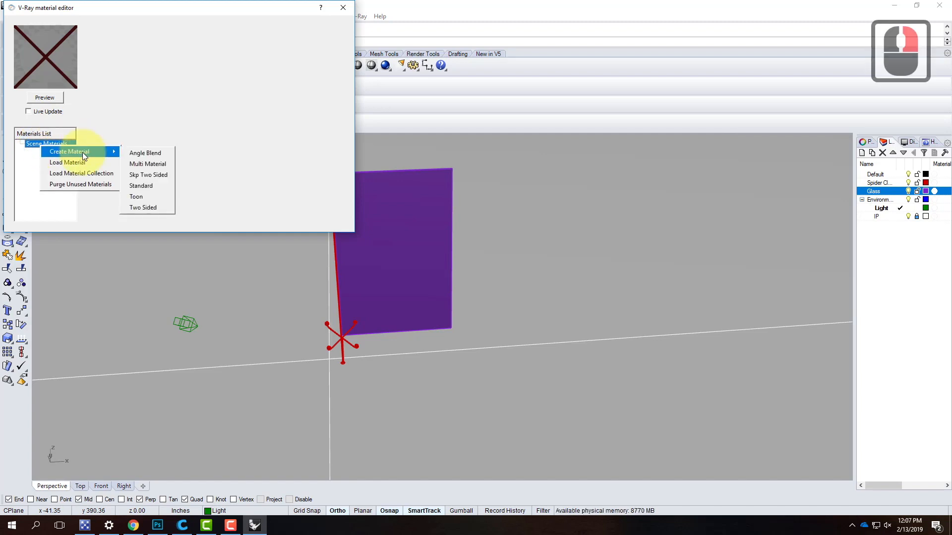
left_click(156, 187)
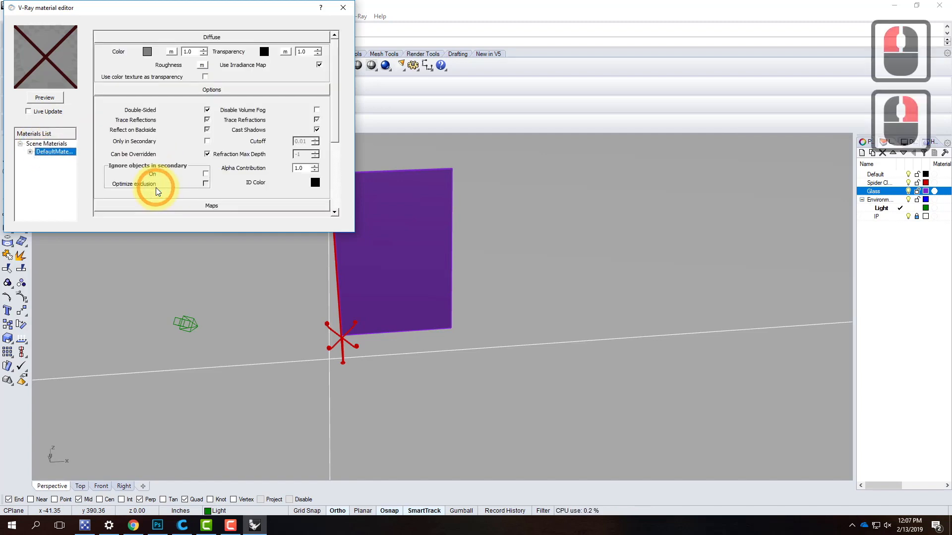
left_click(147, 52)
left_click(166, 123)
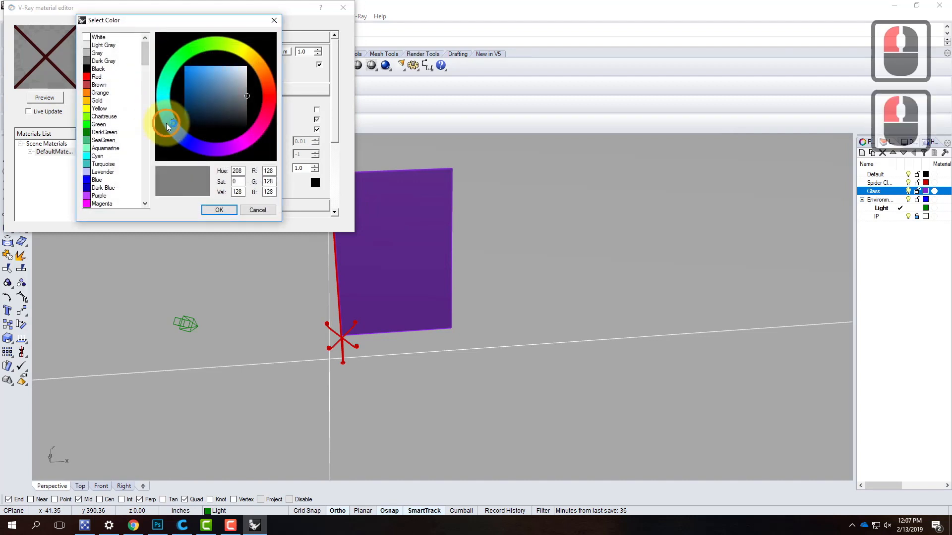
left_click_drag(197, 95, 185, 77)
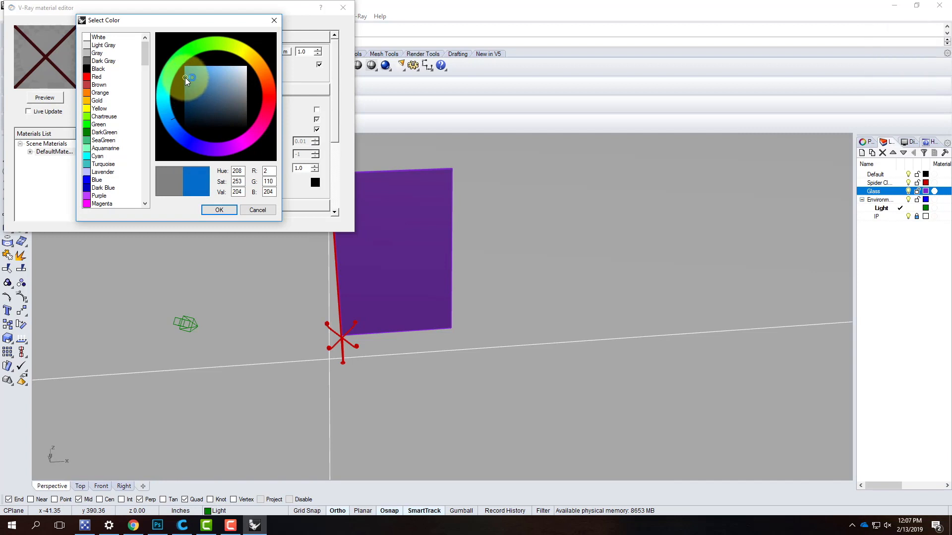
left_click(219, 210)
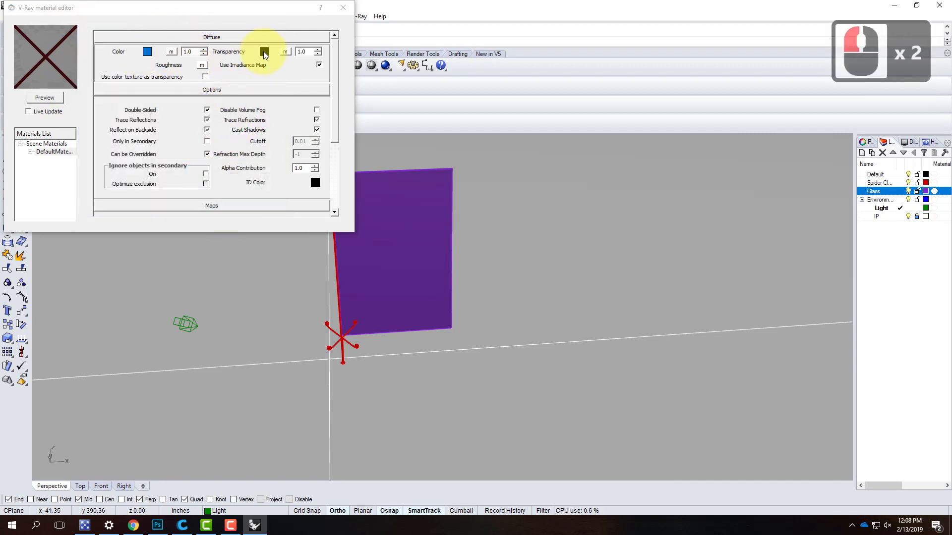
- Set the new material's transparency color to Dark Gray and render its preview
left_click(264, 52)
left_click(103, 60)
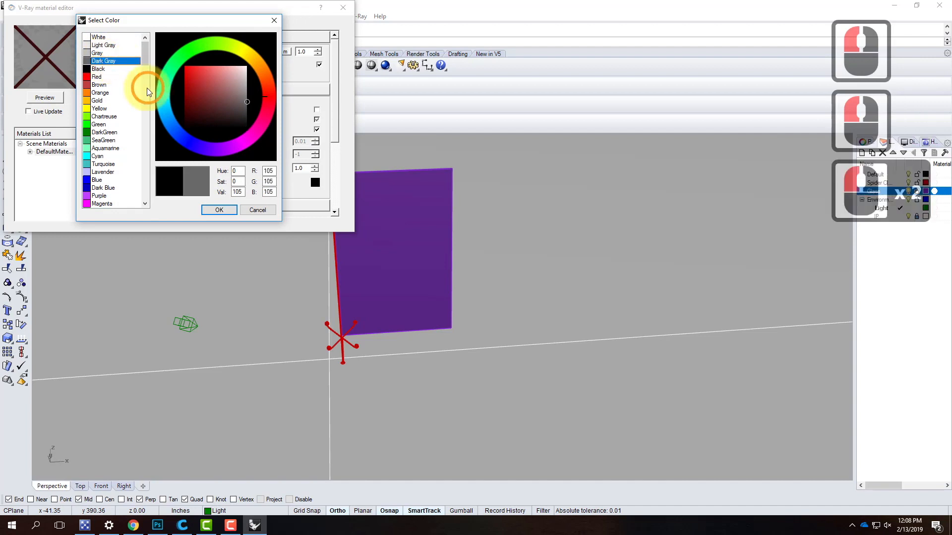
left_click(217, 209)
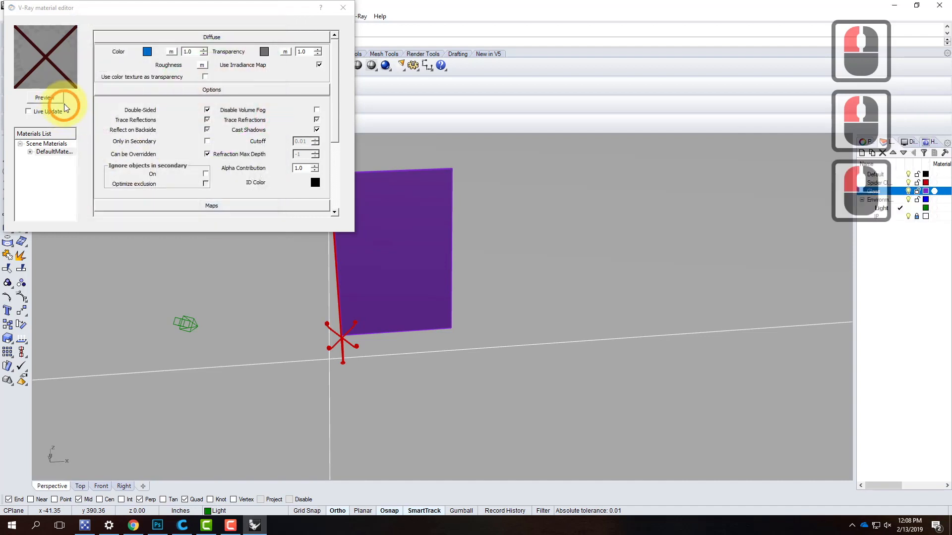
left_click(61, 100)
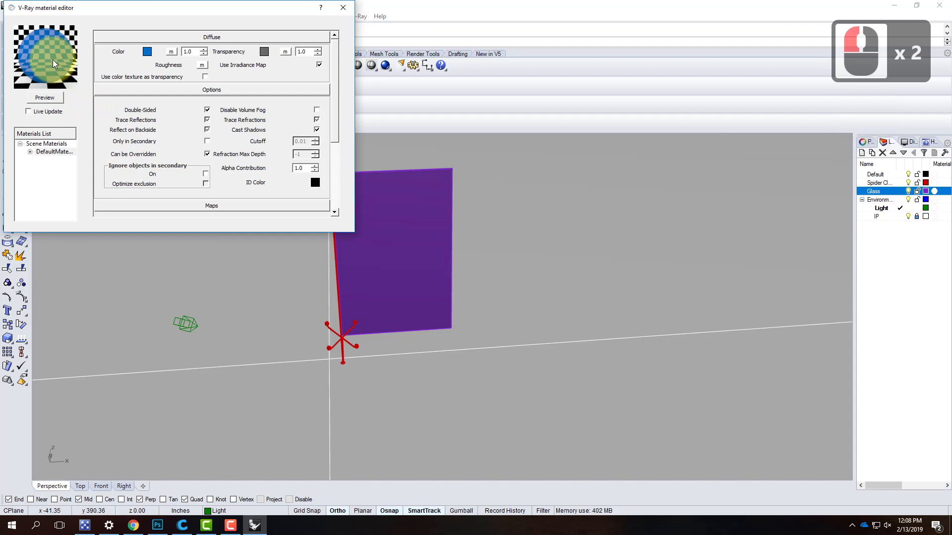
- Rename the new material as Blue Glass
left_click(55, 153)
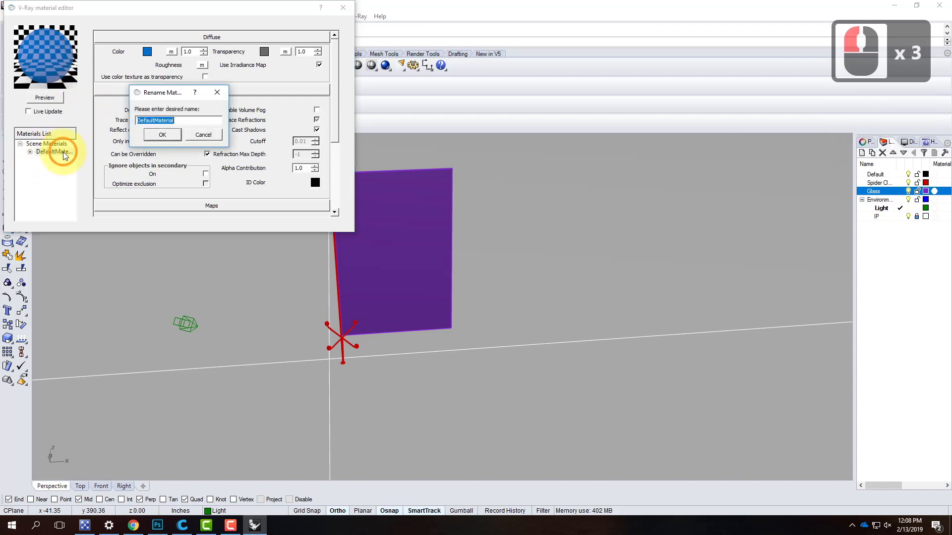
type("Blue Glass")
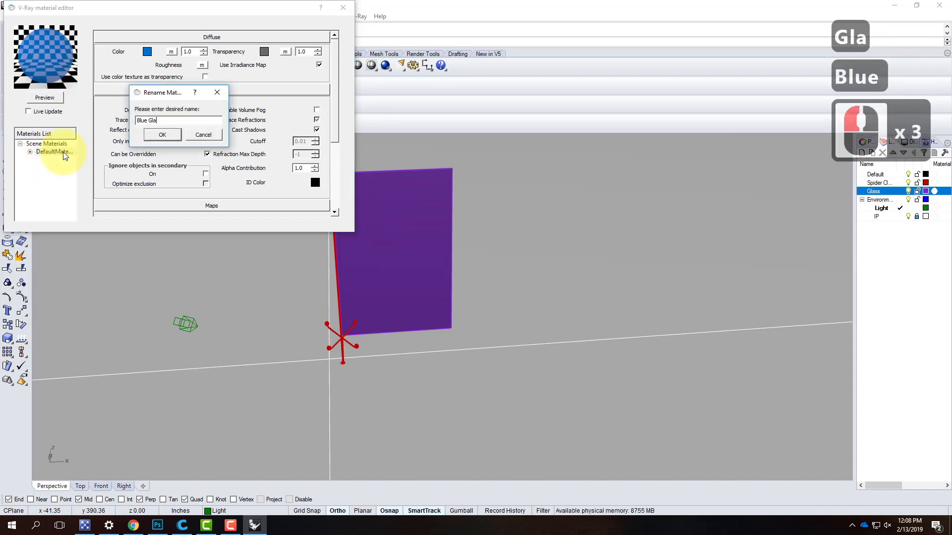
key("Return")
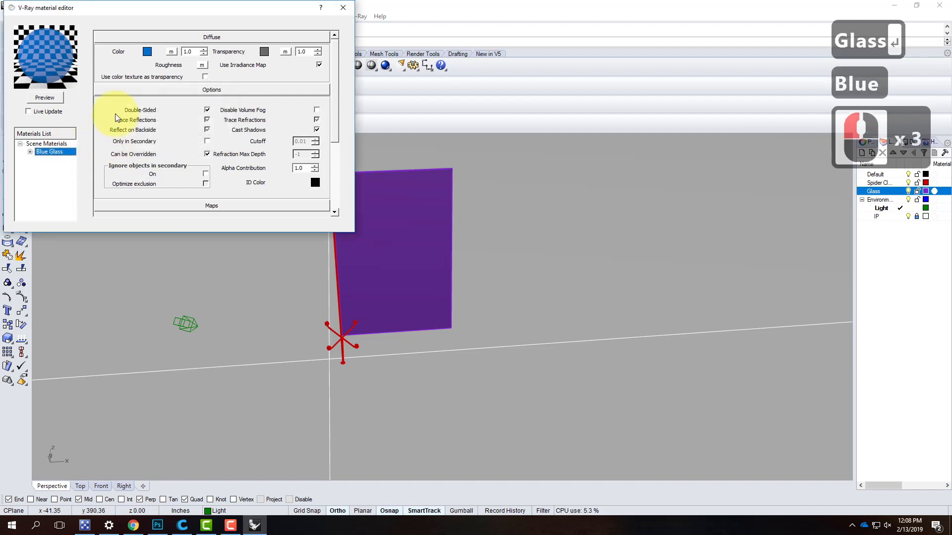
- Apply the Blue Glass material to the Glass layer
right_click(60, 153)
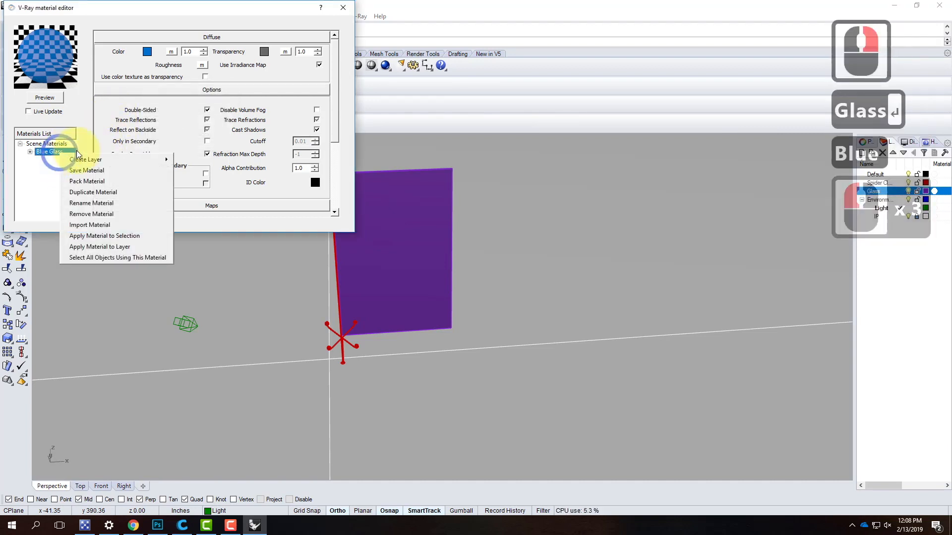
left_click(118, 248)
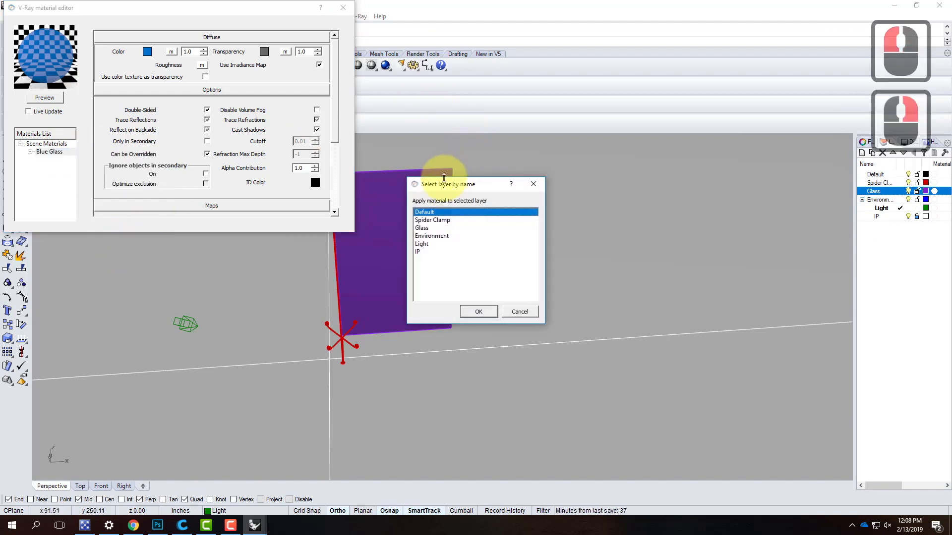
double_click(419, 228)
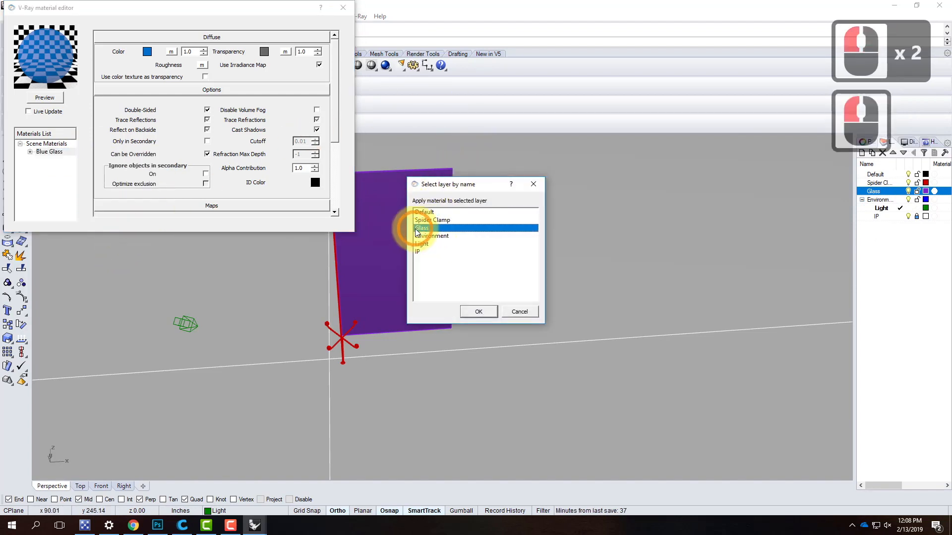
left_click(488, 311)
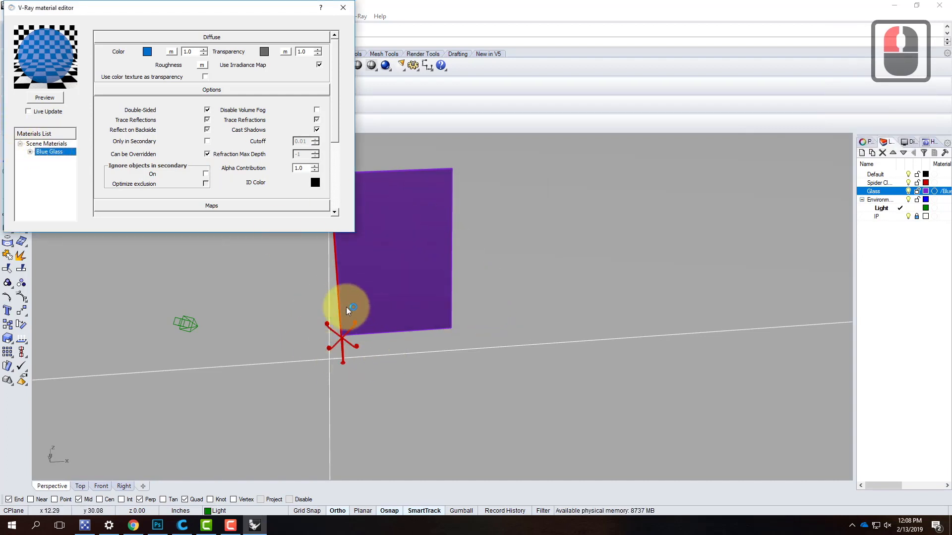
- Load Brushed Metal.vismat into the scene materials from the Brushed Metals folder under Resources, V-Ray, V-Ray Materials, Metal
right_click(45, 145)
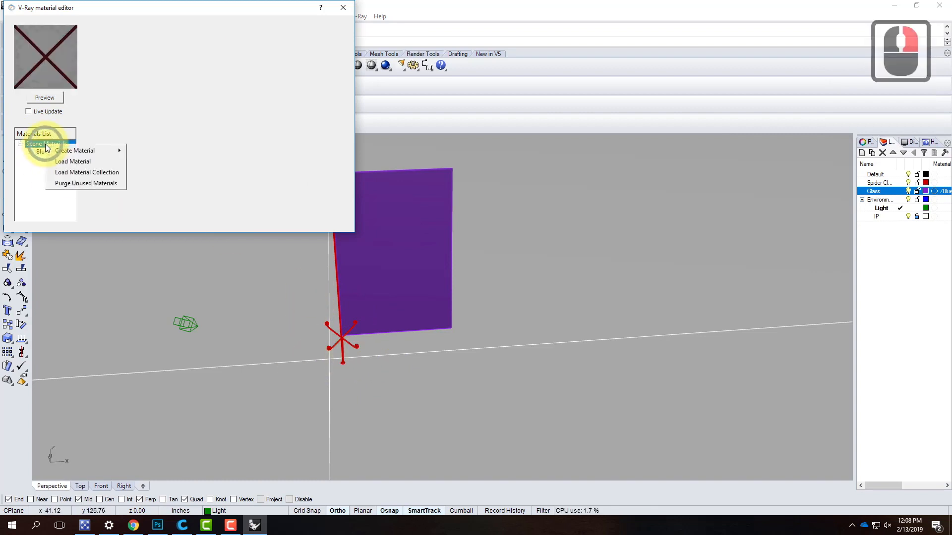
left_click(67, 158)
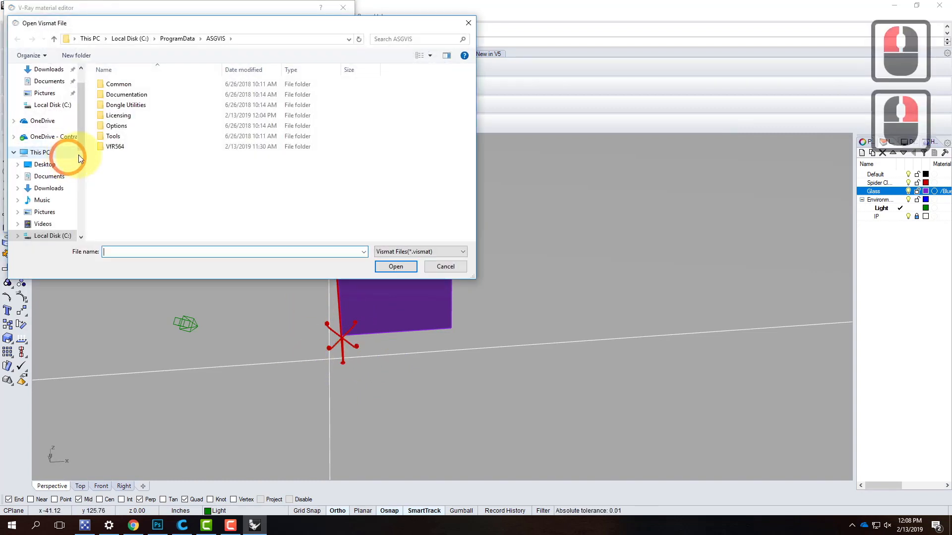
left_click(60, 136)
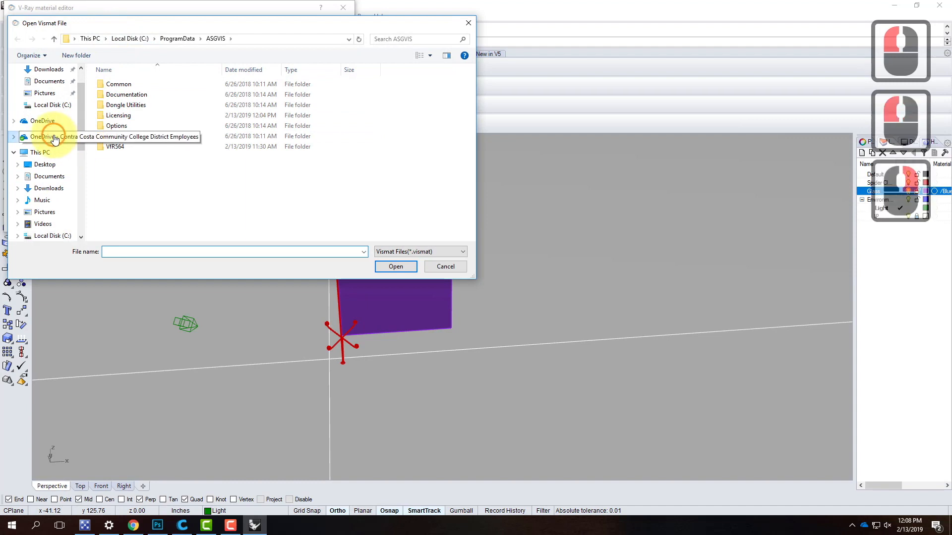
left_click(119, 160)
double_click(118, 158)
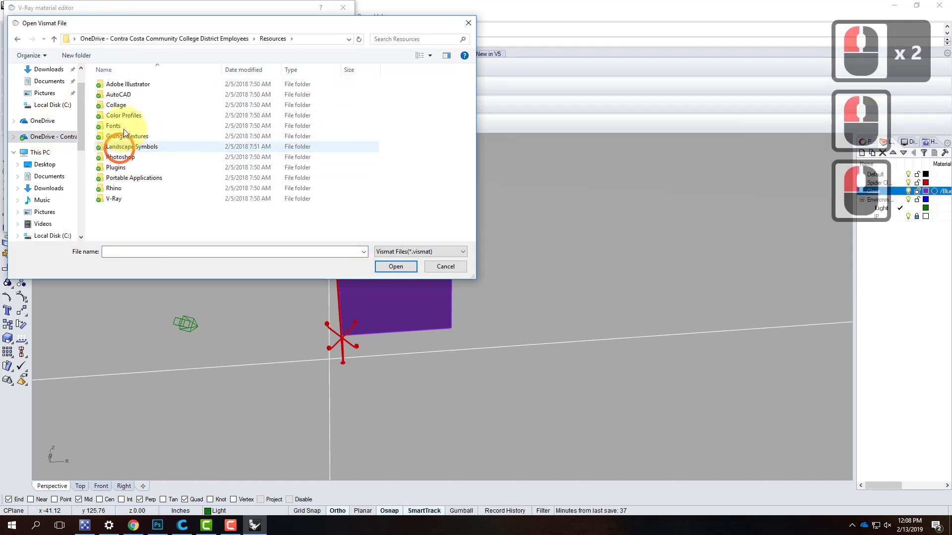
double_click(115, 195)
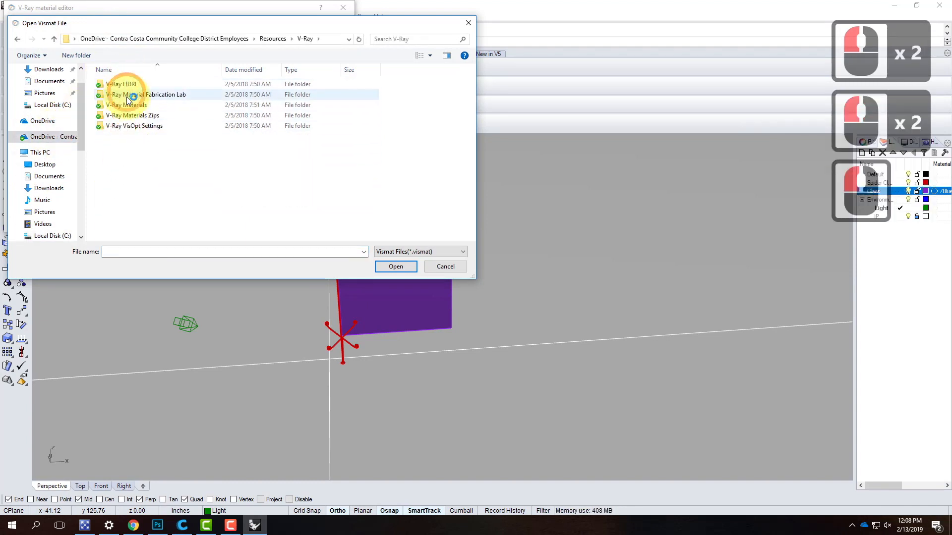
double_click(128, 104)
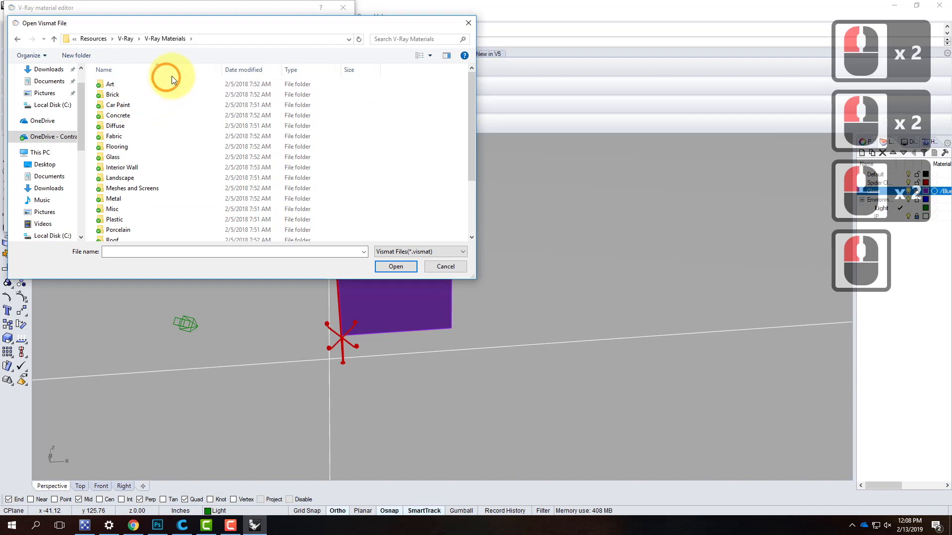
double_click(121, 200)
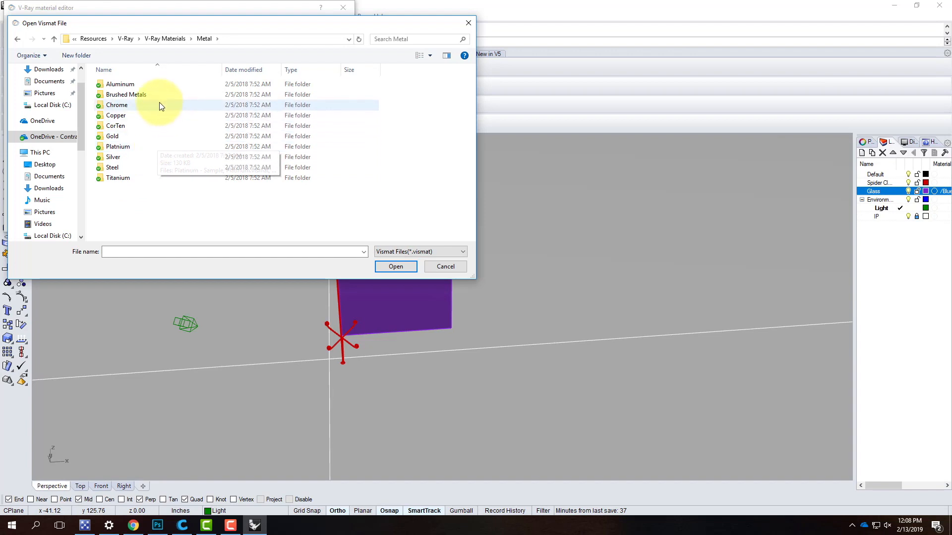
left_click(147, 99)
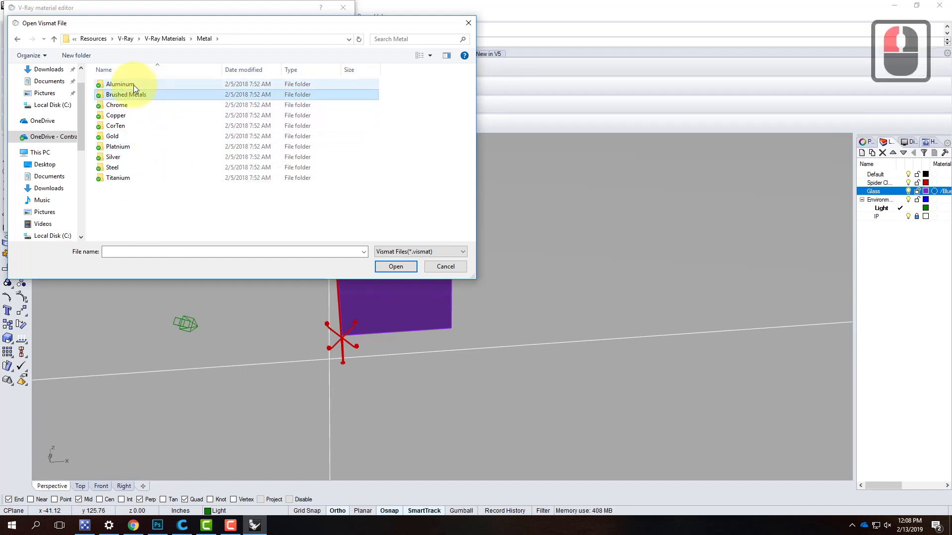
double_click(132, 95)
left_click(135, 87)
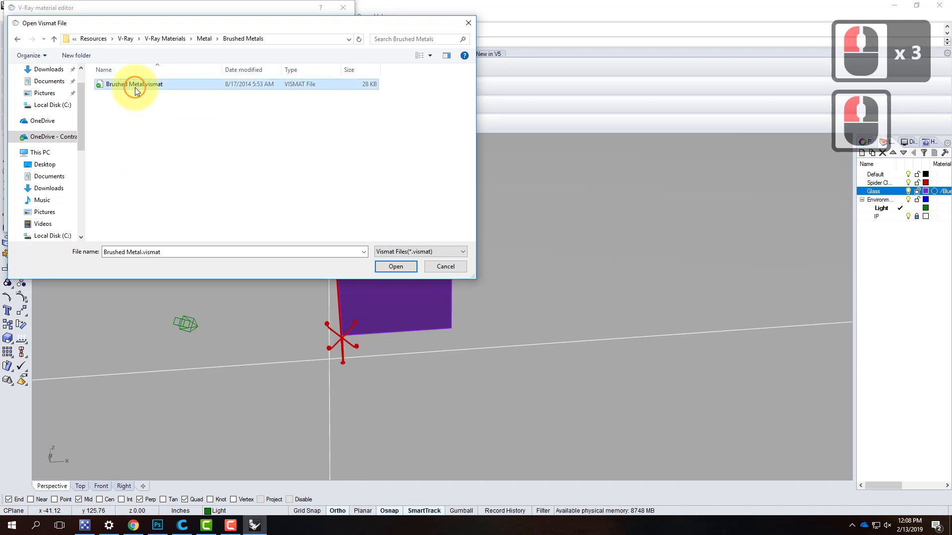
left_click(383, 266)
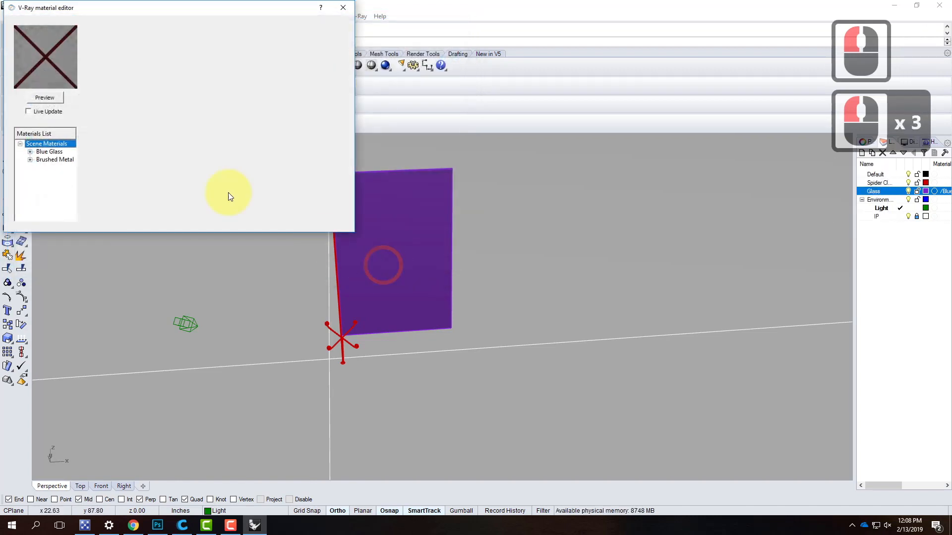
- Select the Brushed Metal material and render its preview
left_click(50, 100)
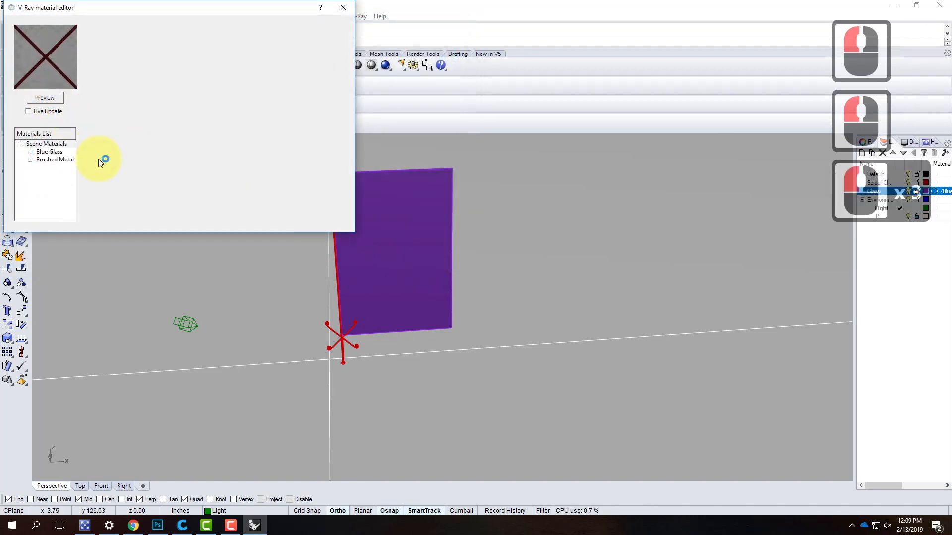
left_click(55, 159)
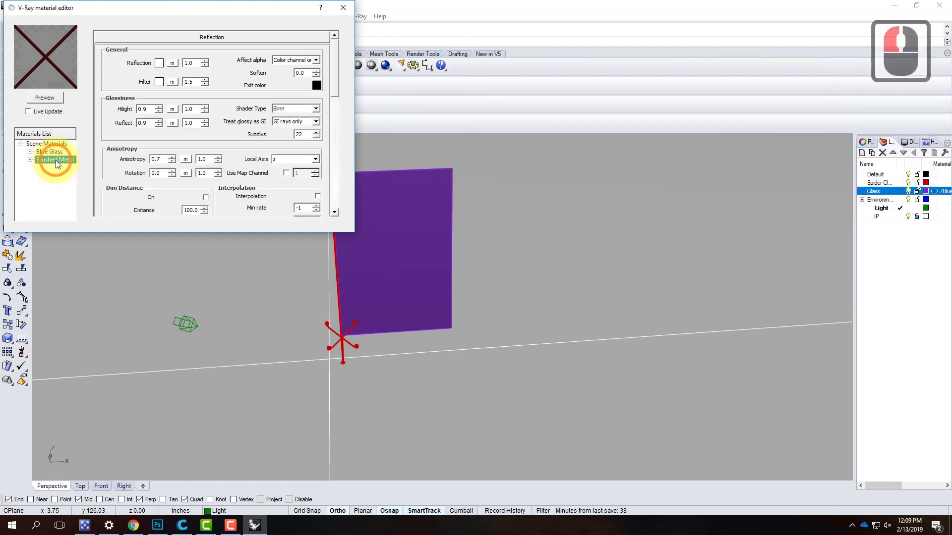
left_click(52, 100)
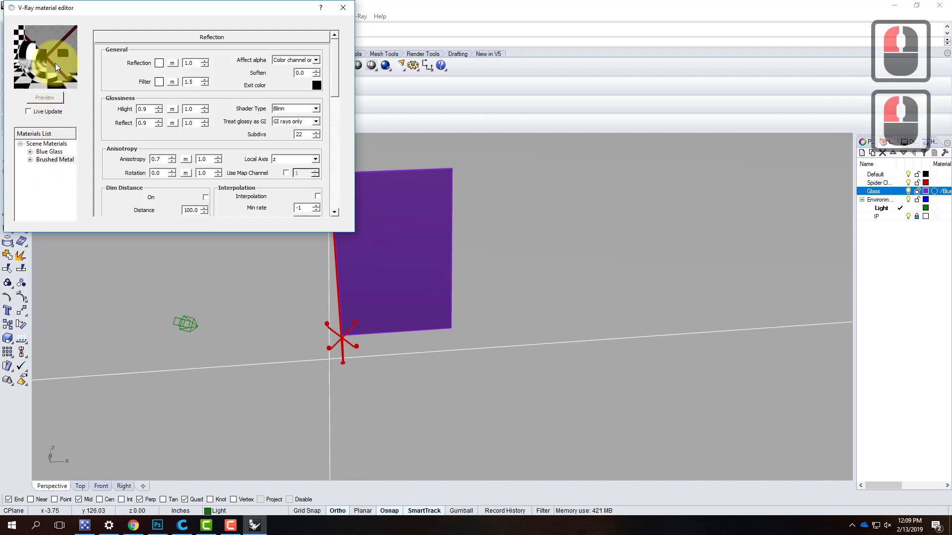
- Load Aluminium Matte.vismat into the scene materials from the Aluminum folder of the Metal library
right_click(53, 143)
left_click(84, 160)
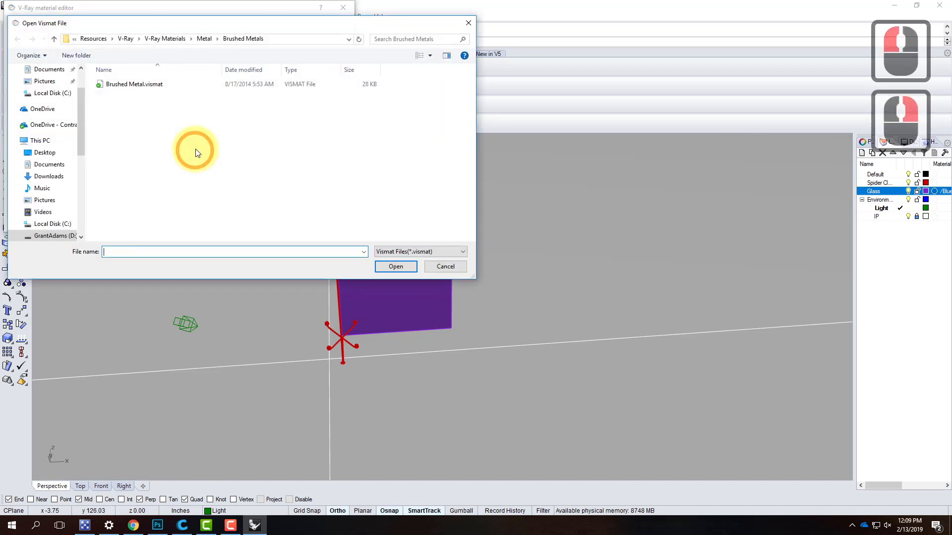
left_click(170, 39)
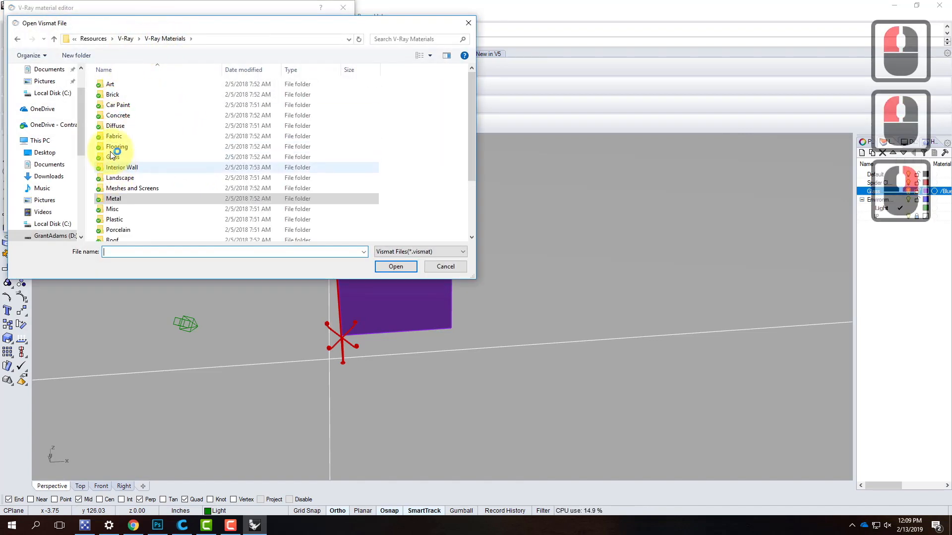
double_click(114, 199)
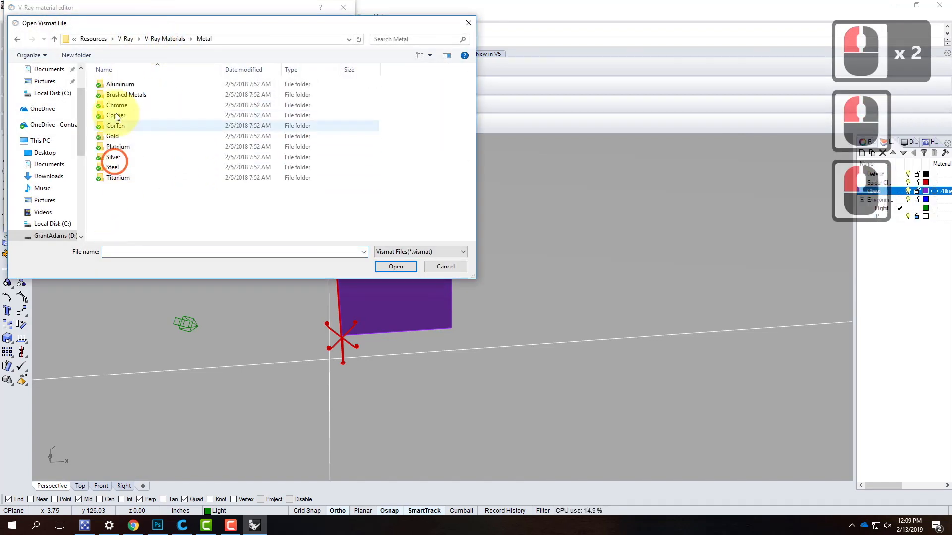
double_click(118, 87)
left_click(138, 97)
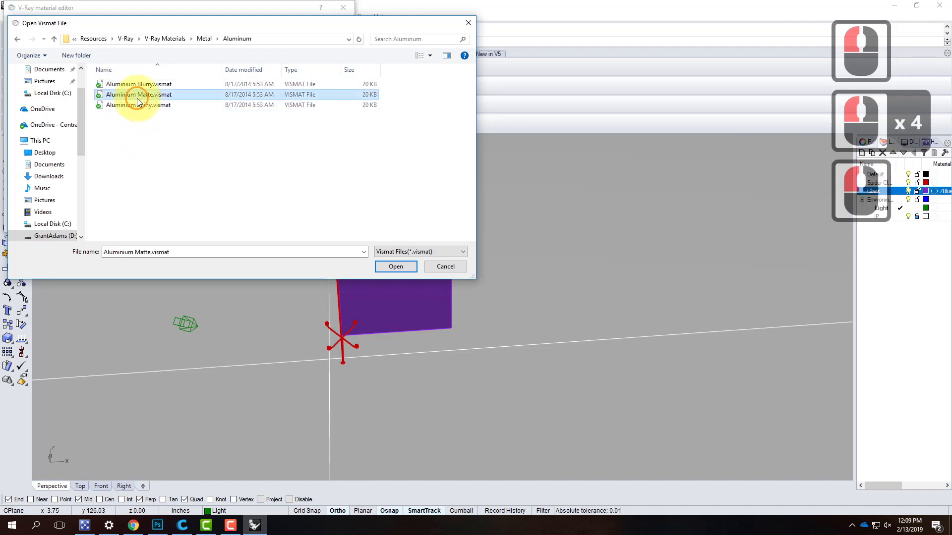
double_click(138, 99)
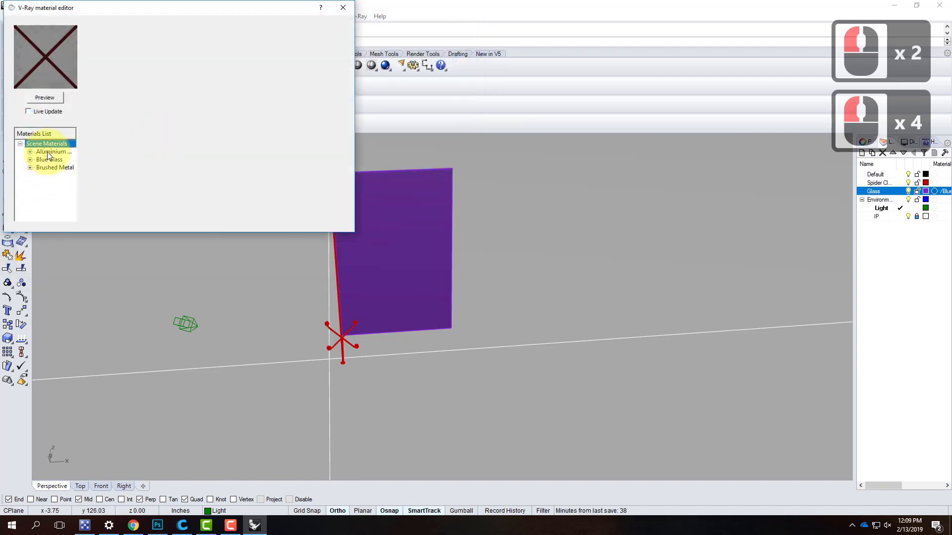
- Select the matte aluminium material and render its preview
left_click(48, 153)
left_click(49, 100)
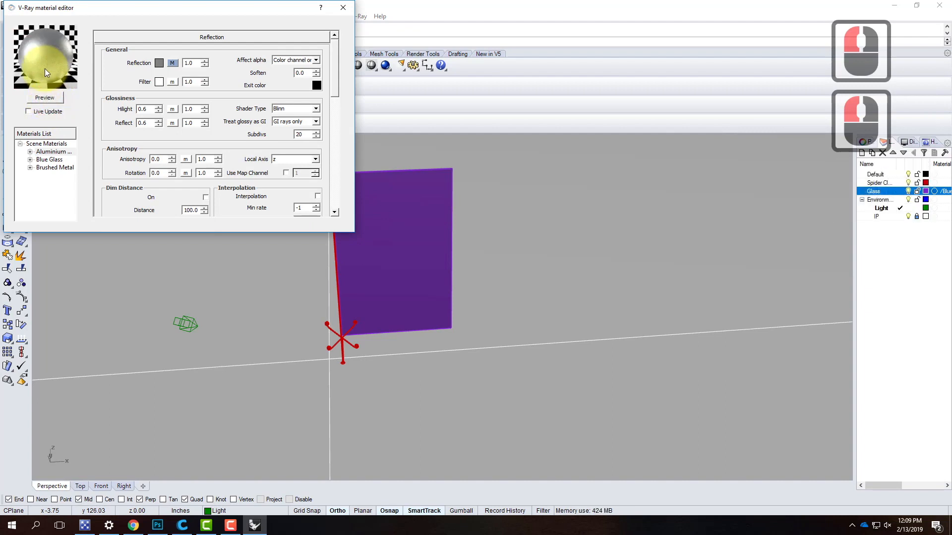
left_click(45, 144)
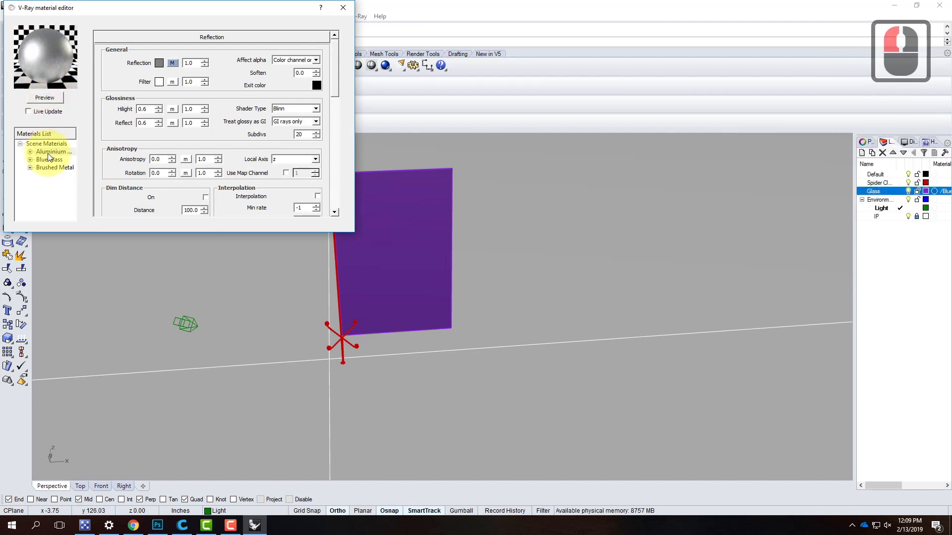
- Apply the matte aluminium material to the Spider Clamp layer and close the material editor
right_click(48, 153)
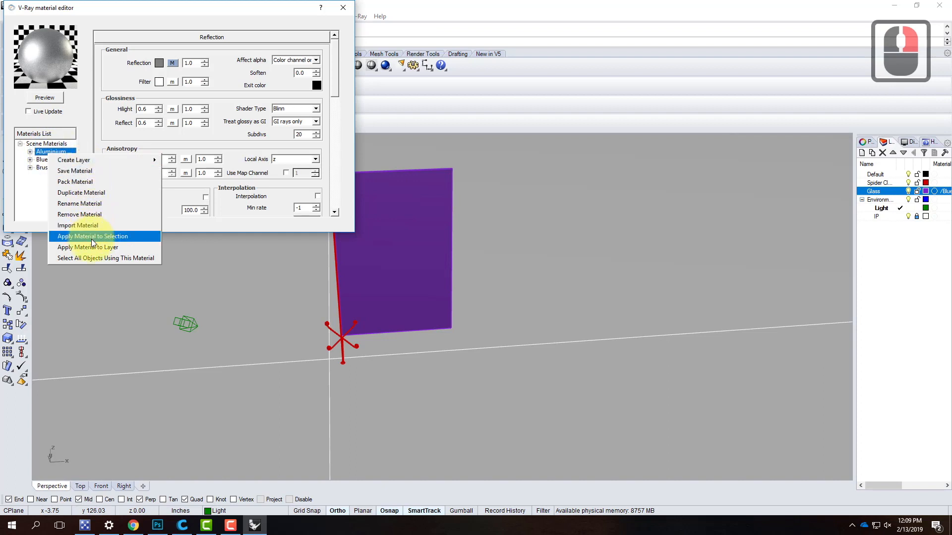
left_click(93, 246)
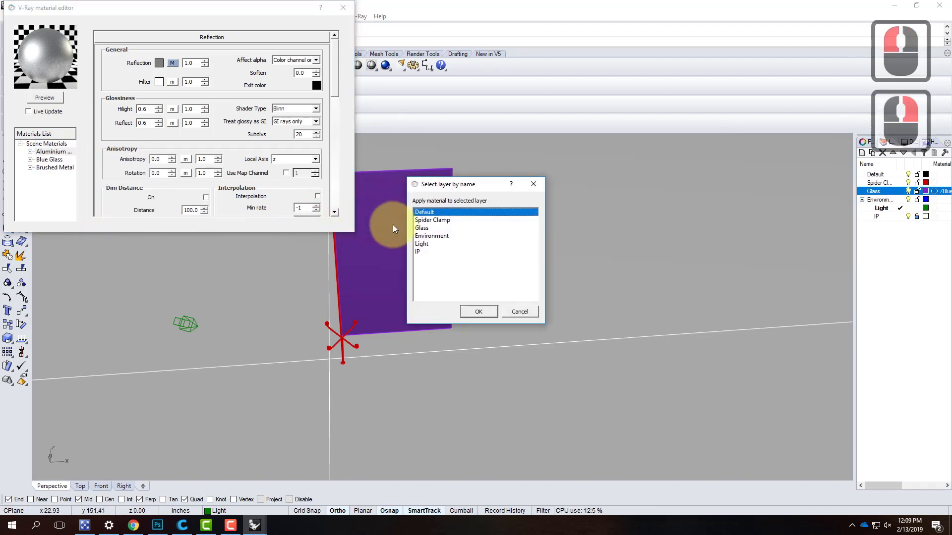
left_click(436, 220)
left_click(488, 312)
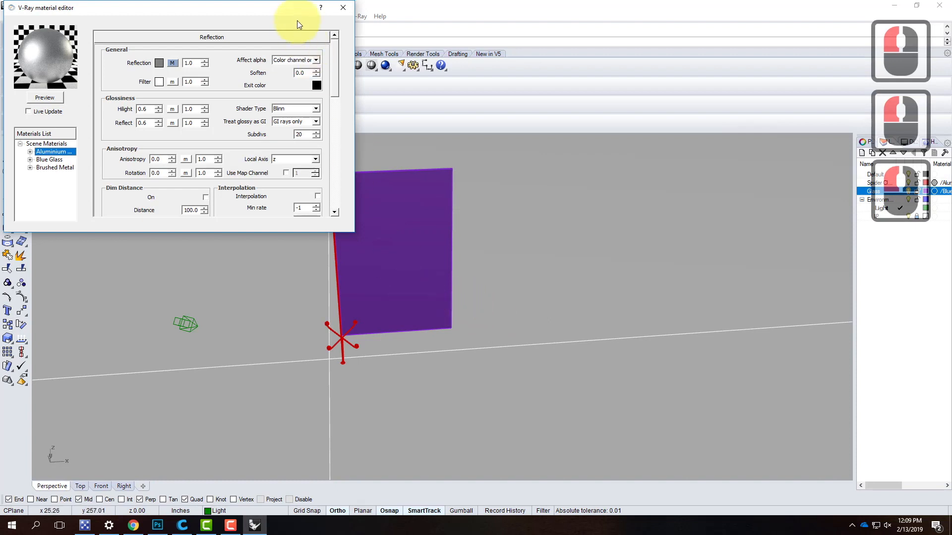
left_click(342, 8)
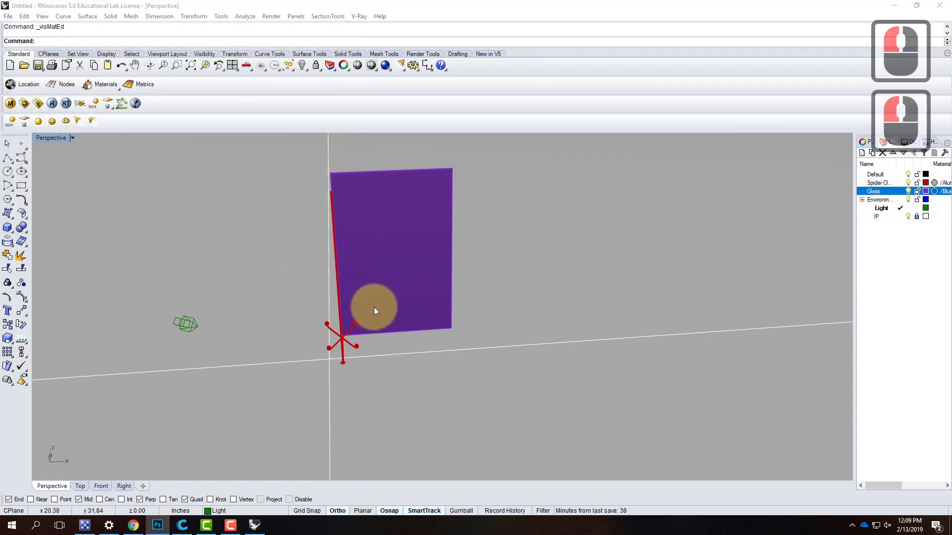
- Test-render the Perspective view of the glass and clamp from a raised angle with V-Ray, then close the frame buffer
right_click_drag(399, 335, 383, 278)
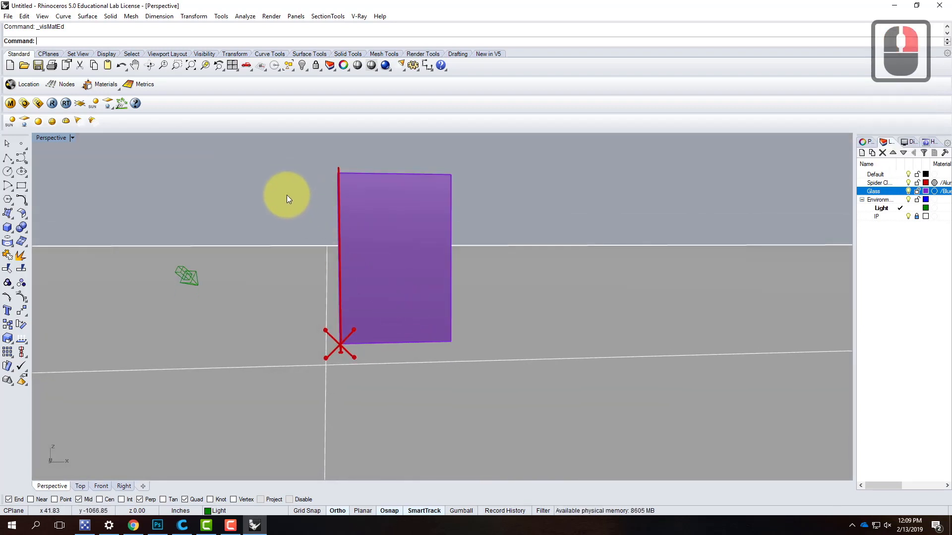
right_click_drag(287, 244, 333, 307)
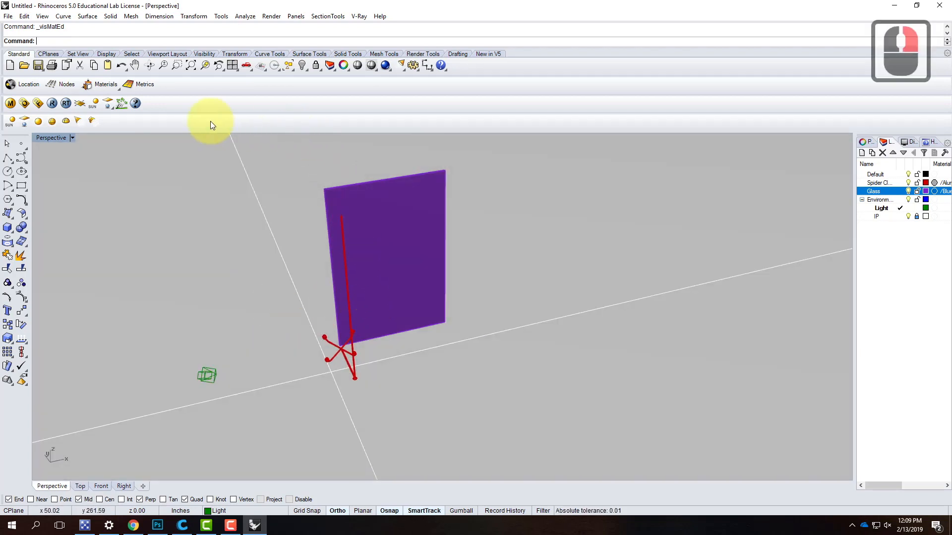
left_click(52, 104)
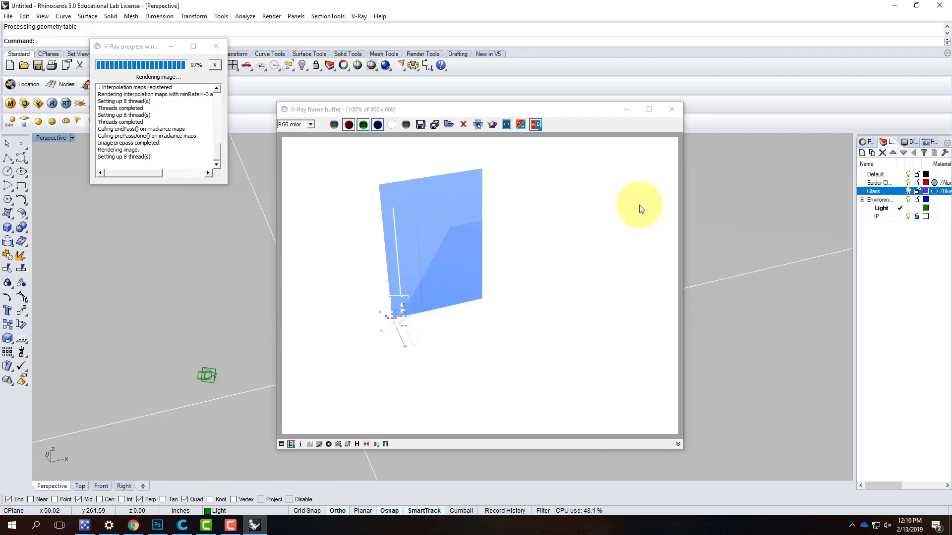
left_click(672, 109)
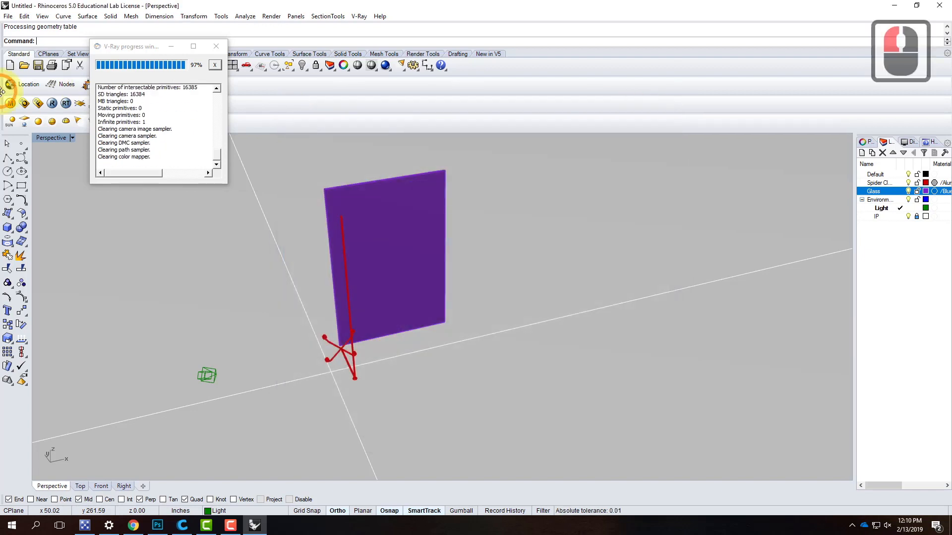
- Set the reflection/refraction background colour in the V-Ray environment options to White
left_click(24, 103)
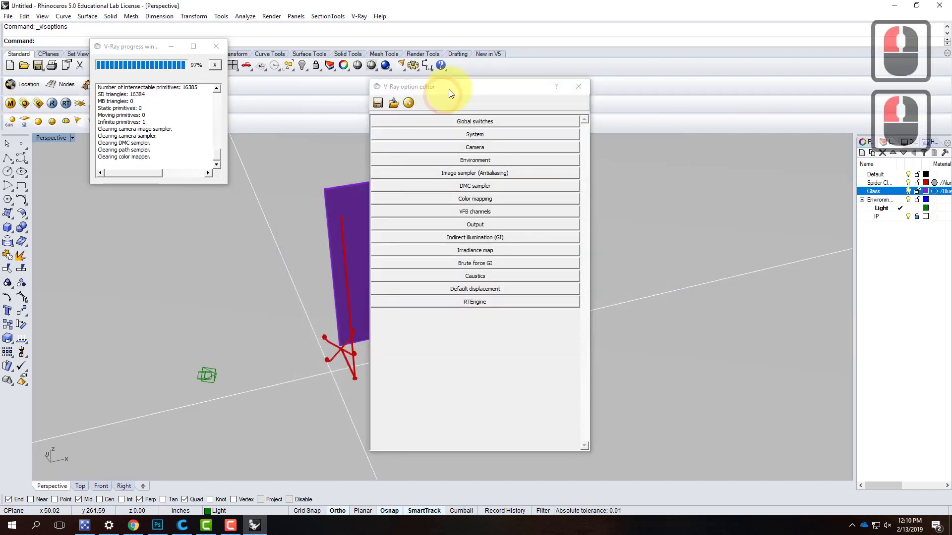
left_click(480, 162)
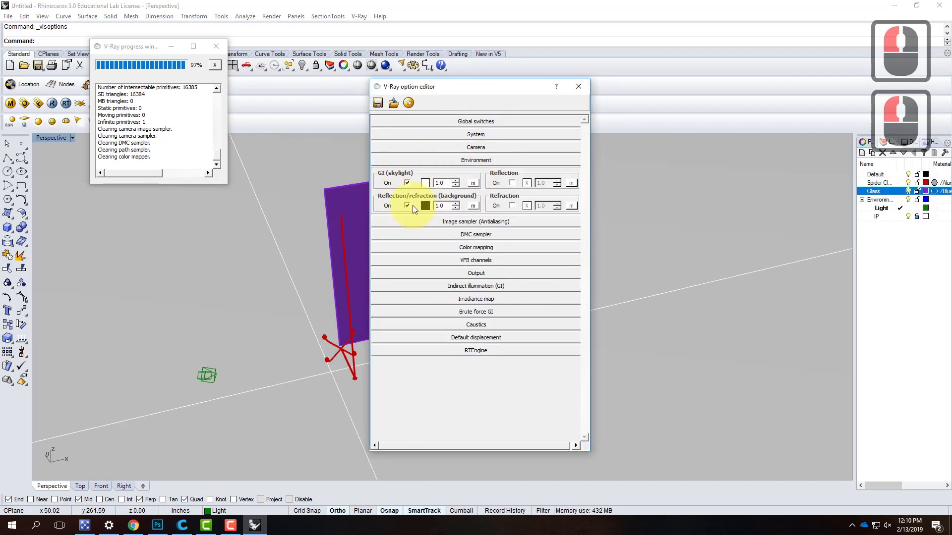
left_click(426, 205)
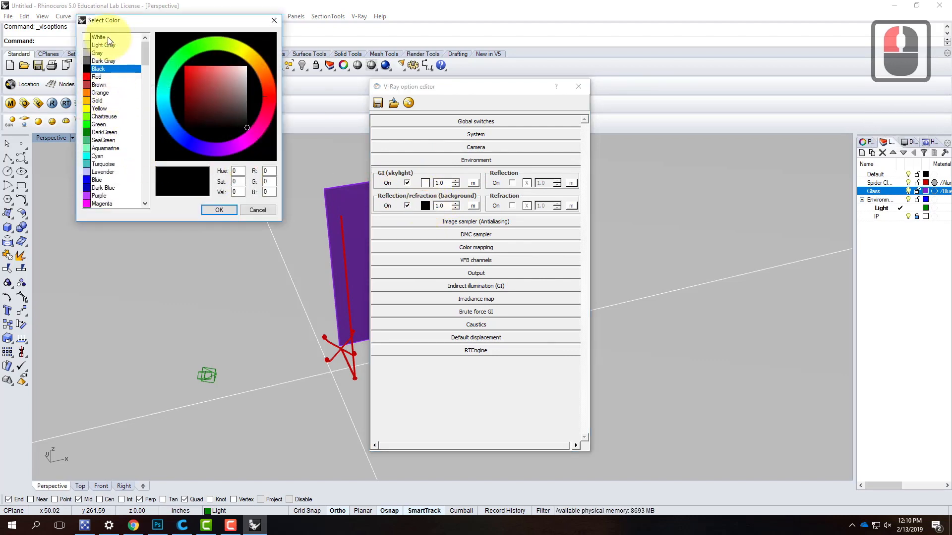
left_click(109, 40)
left_click(224, 210)
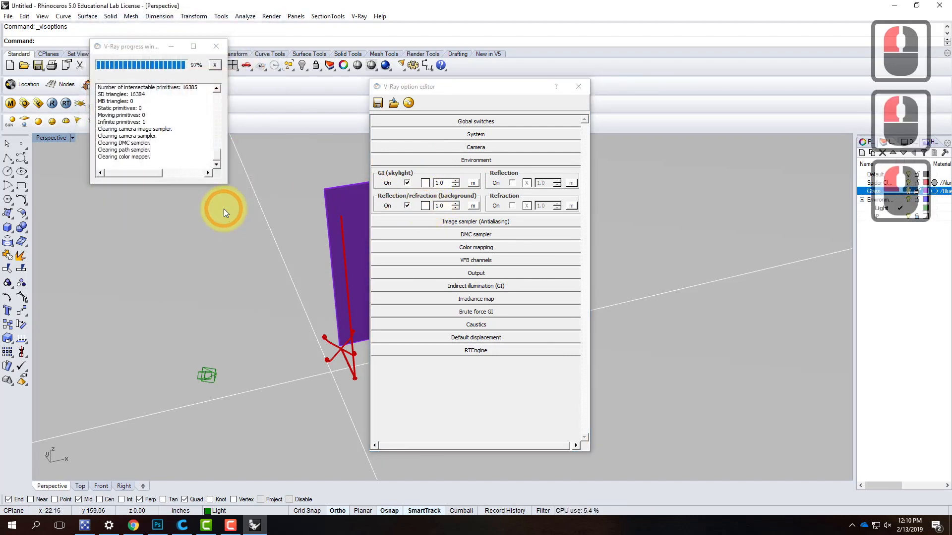
left_click(578, 86)
- Render the Perspective view of the glass and spider clamp with V-Ray from a low angle near ground level
right_click_drag(286, 325, 280, 282)
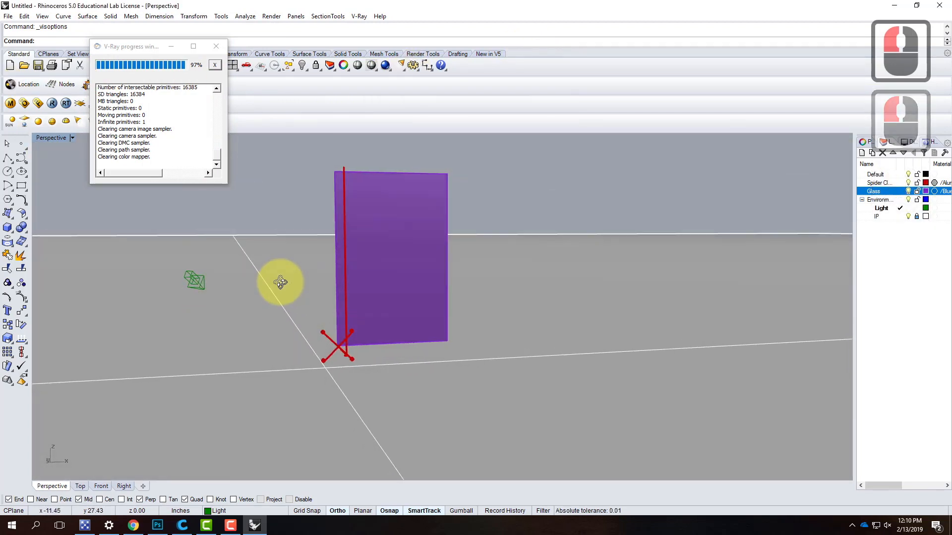
left_click(51, 103)
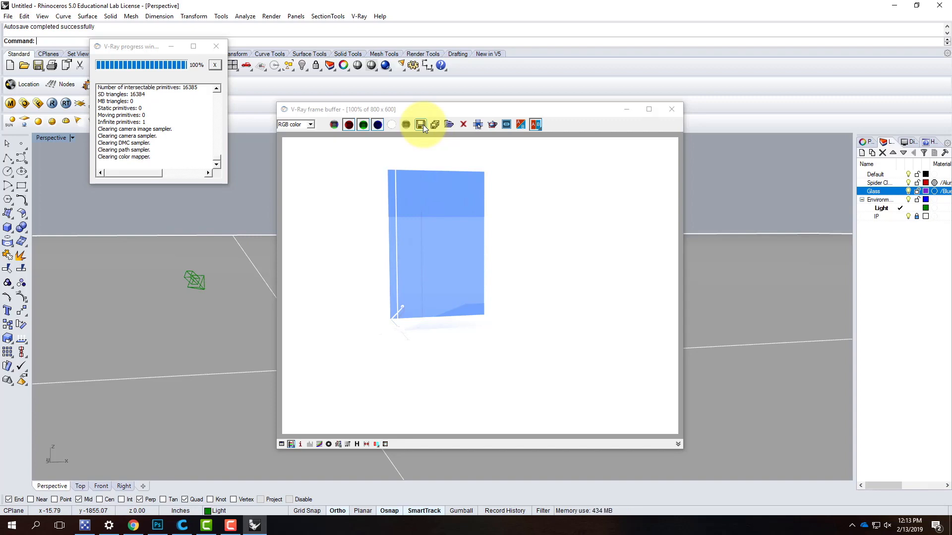
left_click(231, 526)
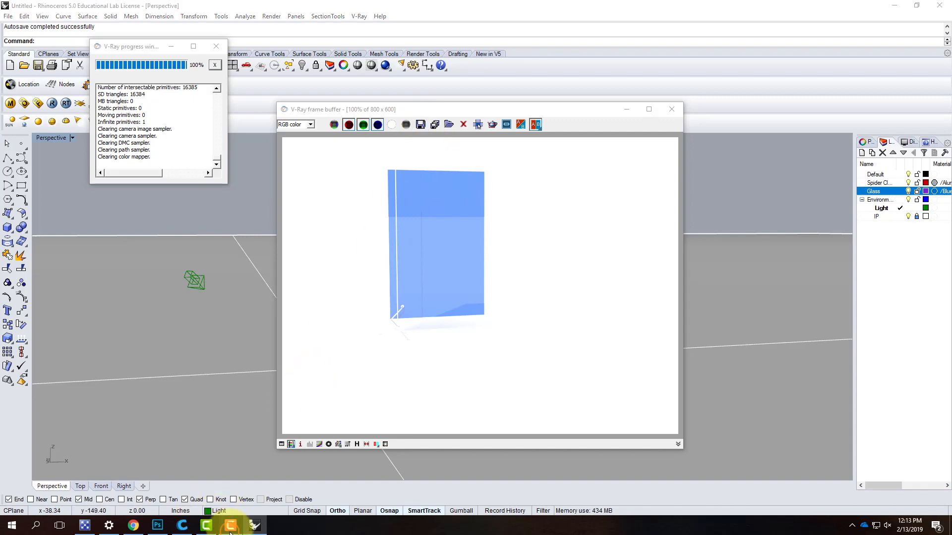